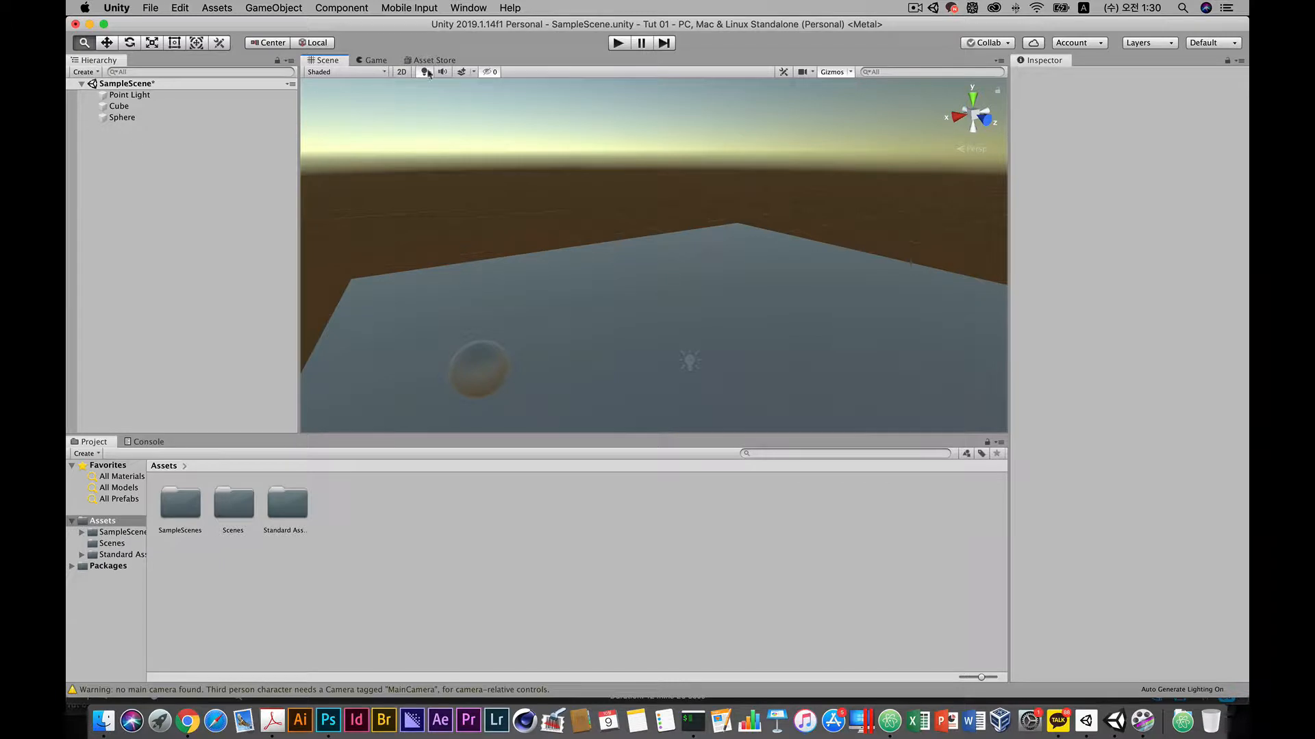
{"action": "left_click", "coordinate": [122, 117]}
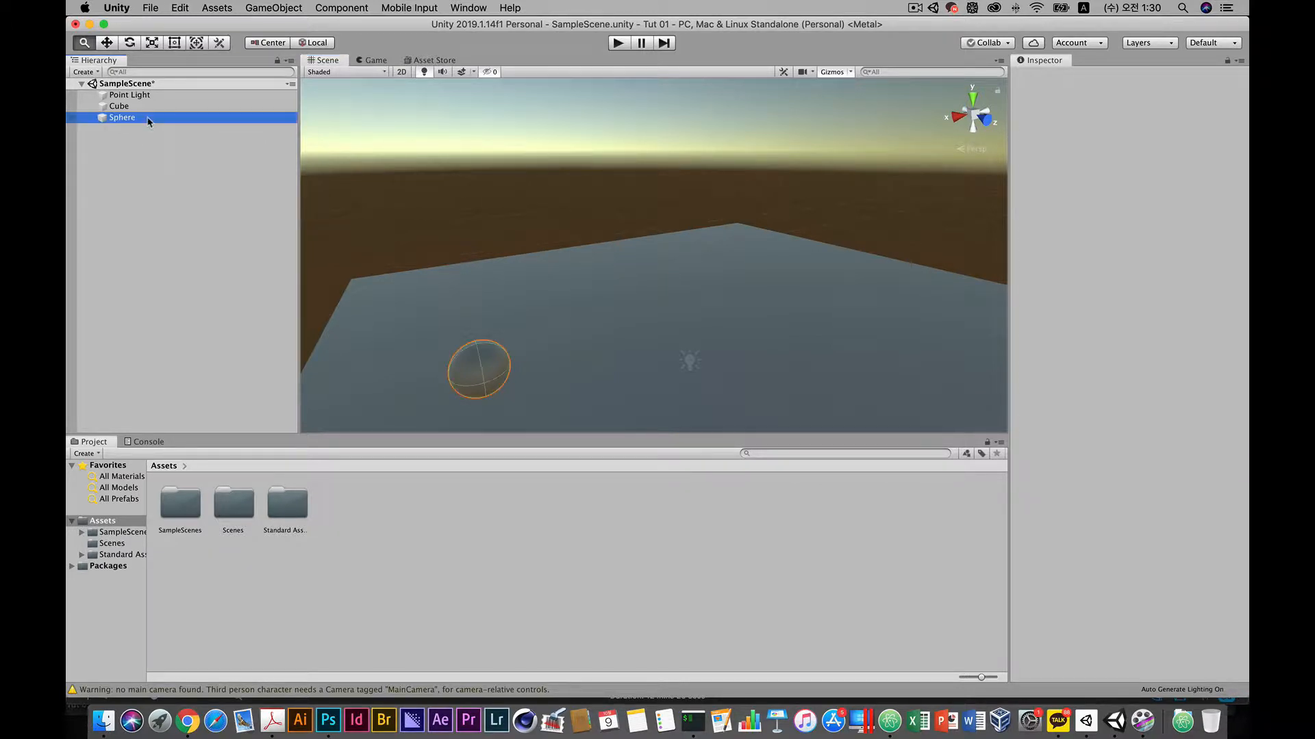
{"action": "left_click", "coordinate": [128, 106]}
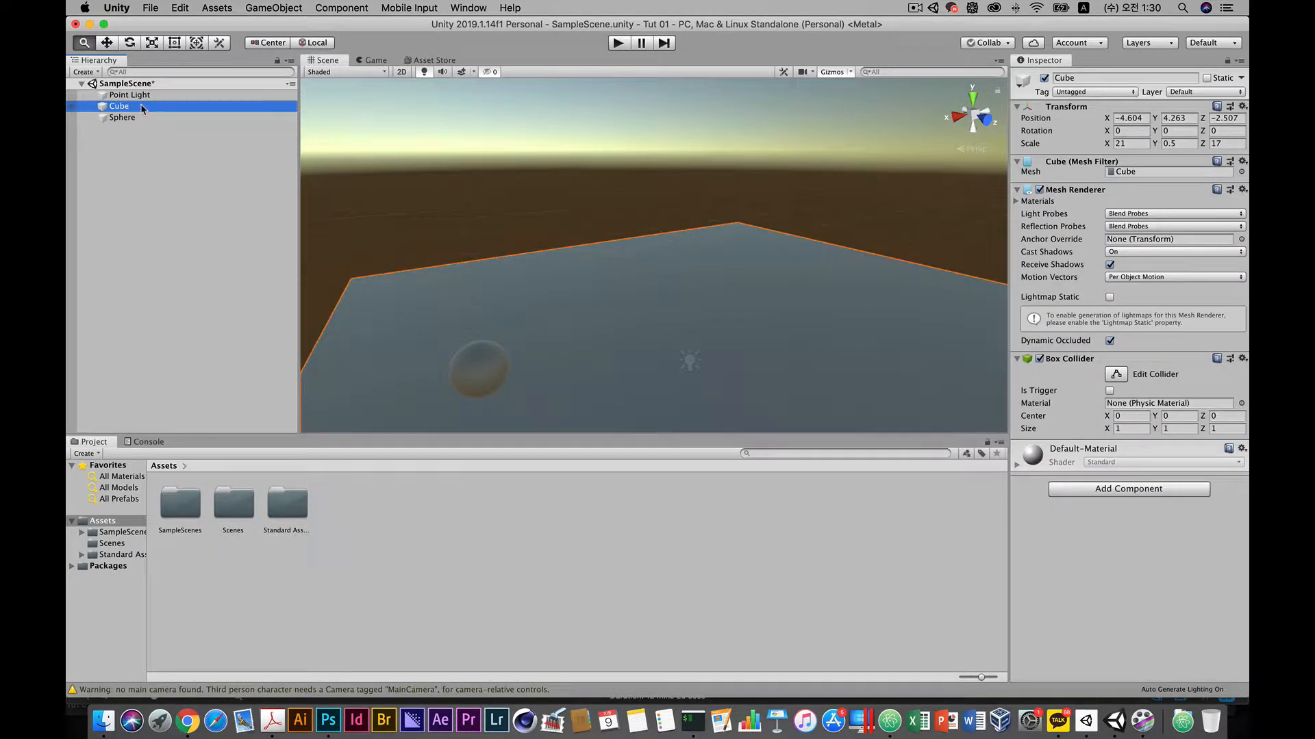
{"action": "right_click", "coordinate": [143, 107]}
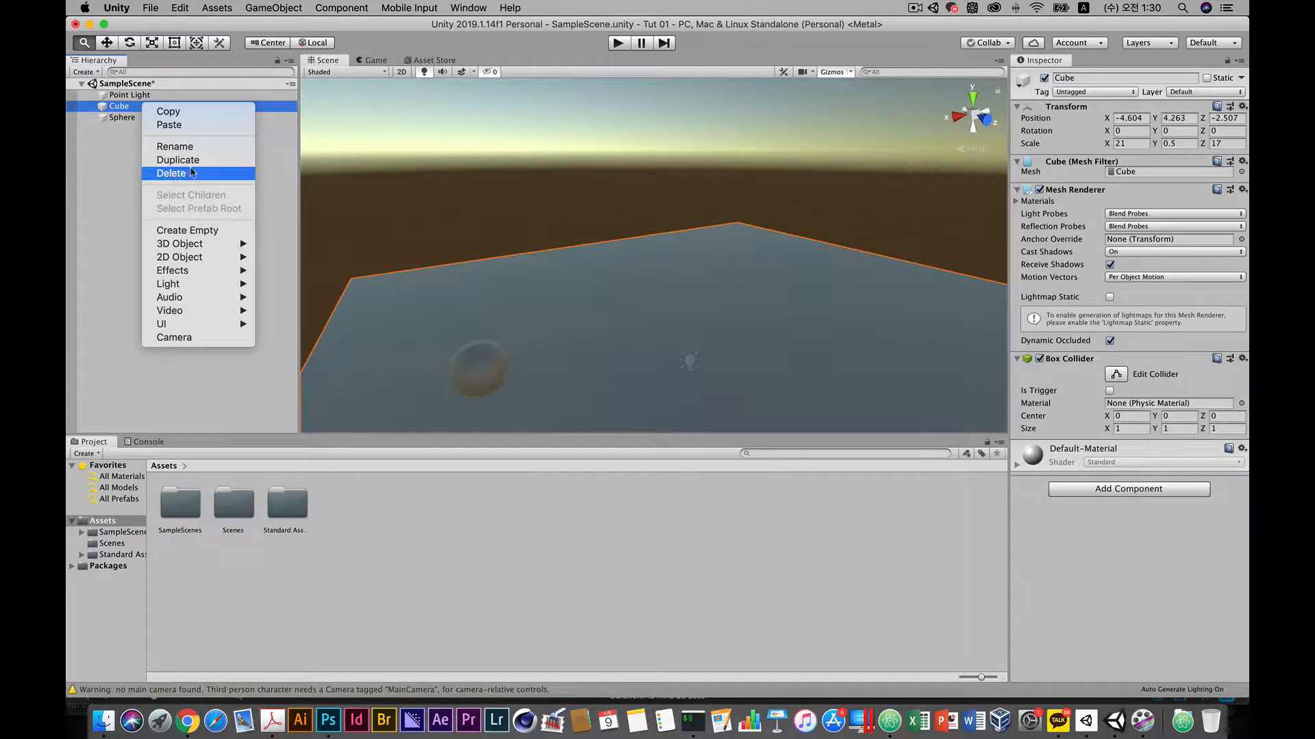
{"action": "left_click", "coordinate": [113, 171]}
{"action": "left_click", "coordinate": [118, 174]}
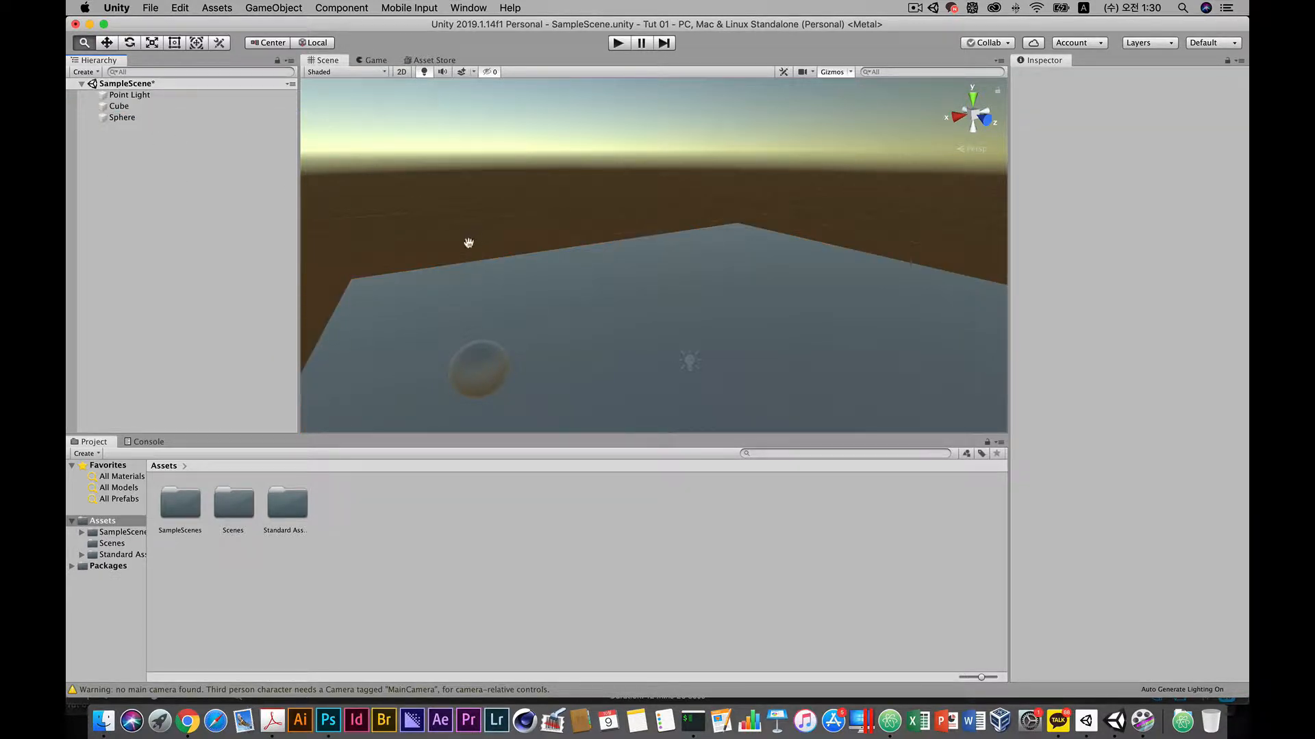
Step: Add a new 3D cube object to the scene
{"action": "left_click", "coordinate": [273, 7]}
{"action": "mouse_move", "coordinate": [287, 52]}
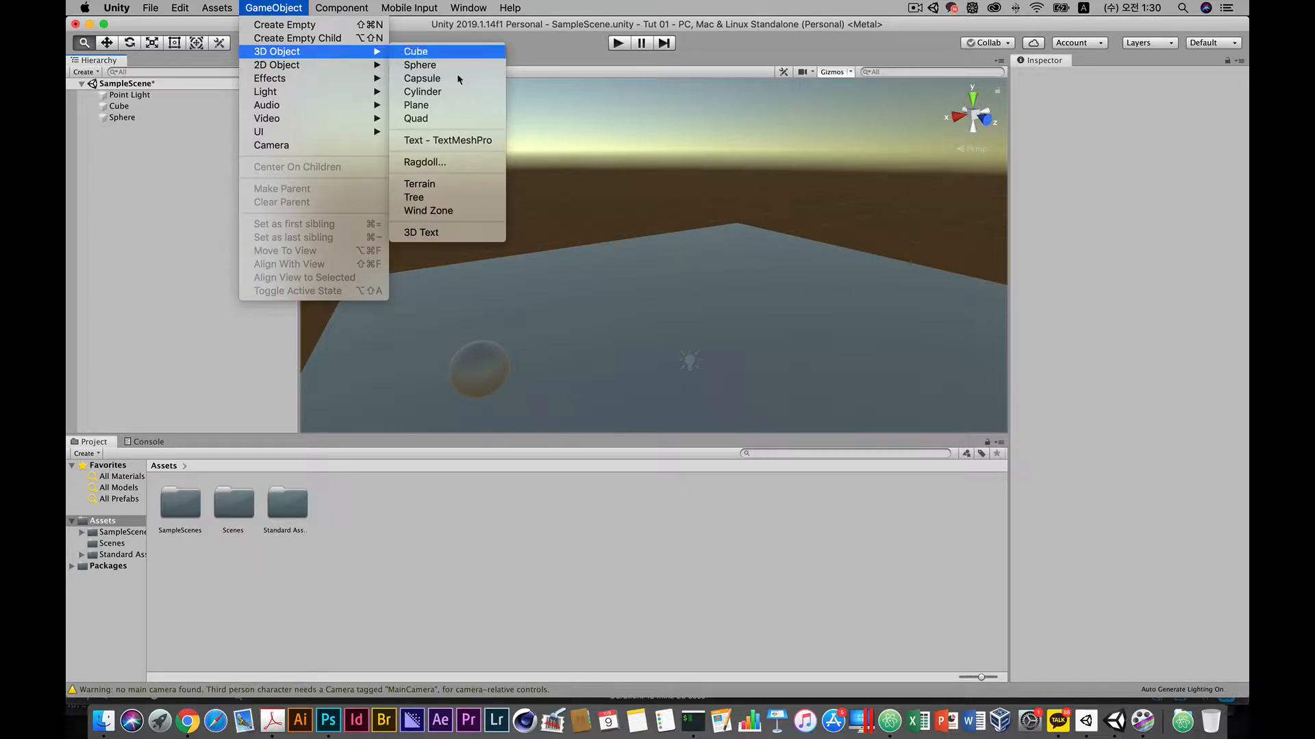
{"action": "left_click", "coordinate": [457, 54]}
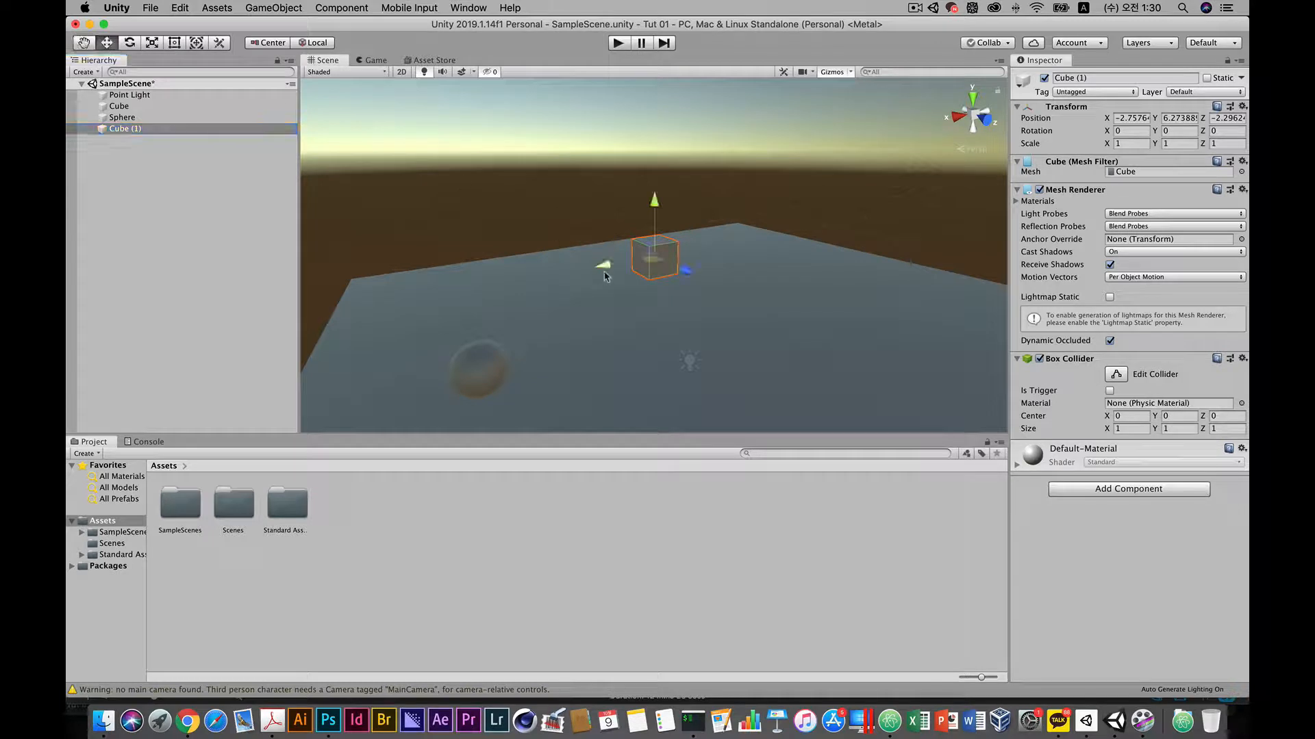
{"action": "left_click", "coordinate": [602, 269]}
Step: Move the new cube across the ground slab to about X 0.06, Z -3.82
{"action": "left_click", "coordinate": [148, 118]}
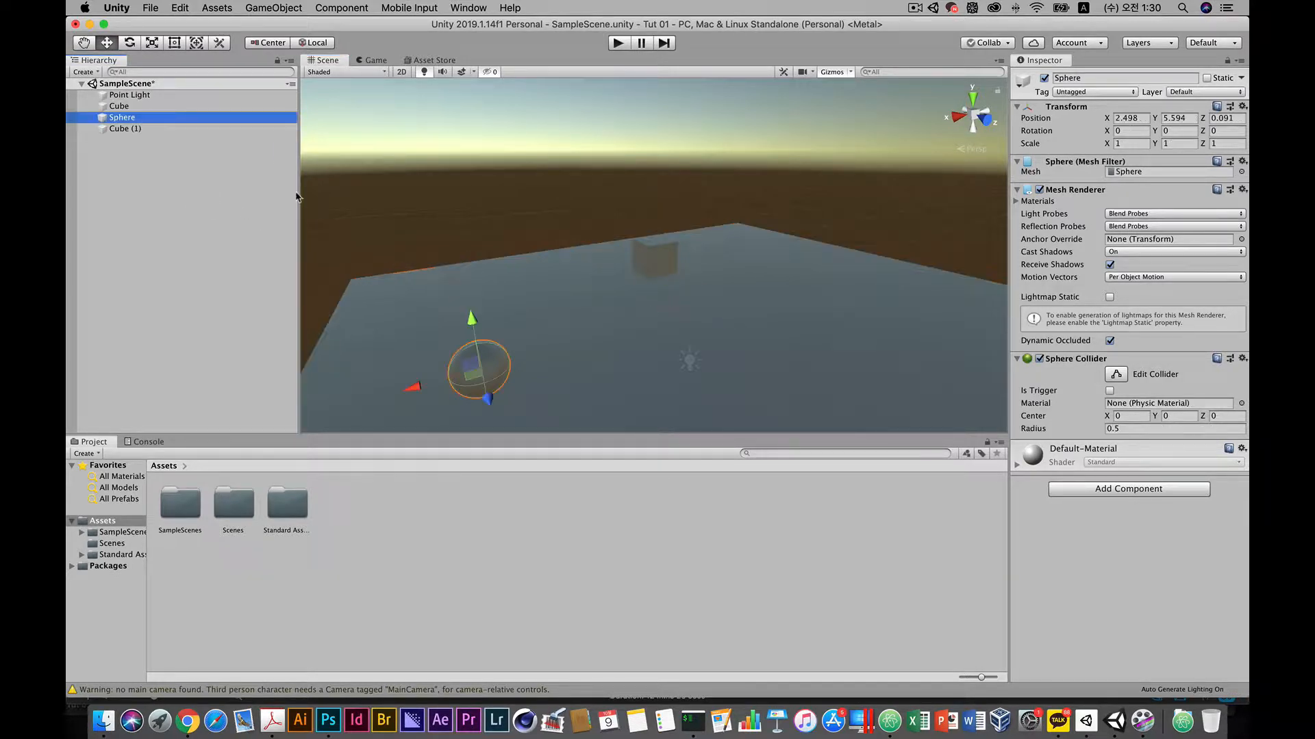
{"action": "left_click", "coordinate": [184, 107]}
{"action": "left_click", "coordinate": [189, 129]}
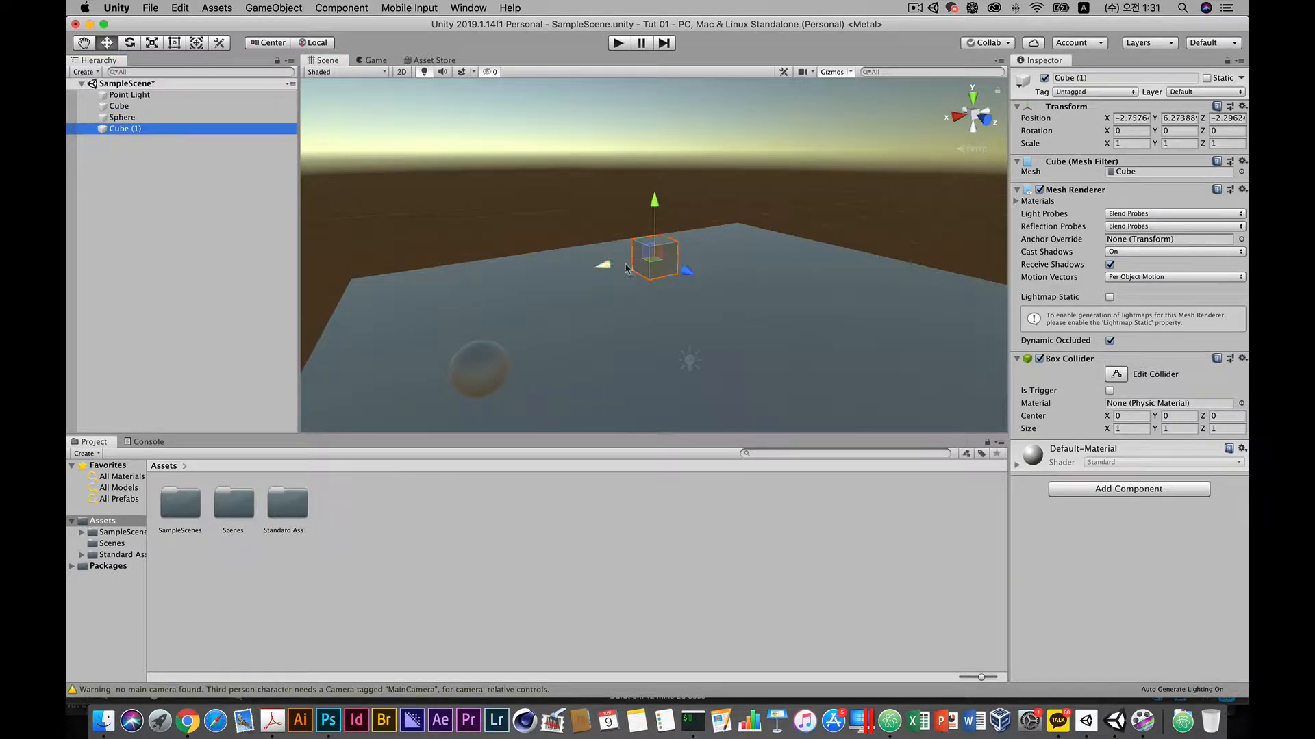
{"action": "left_click_drag", "start_coordinate": [619, 265], "coordinate": [564, 297]}
{"action": "key", "text": "w"}
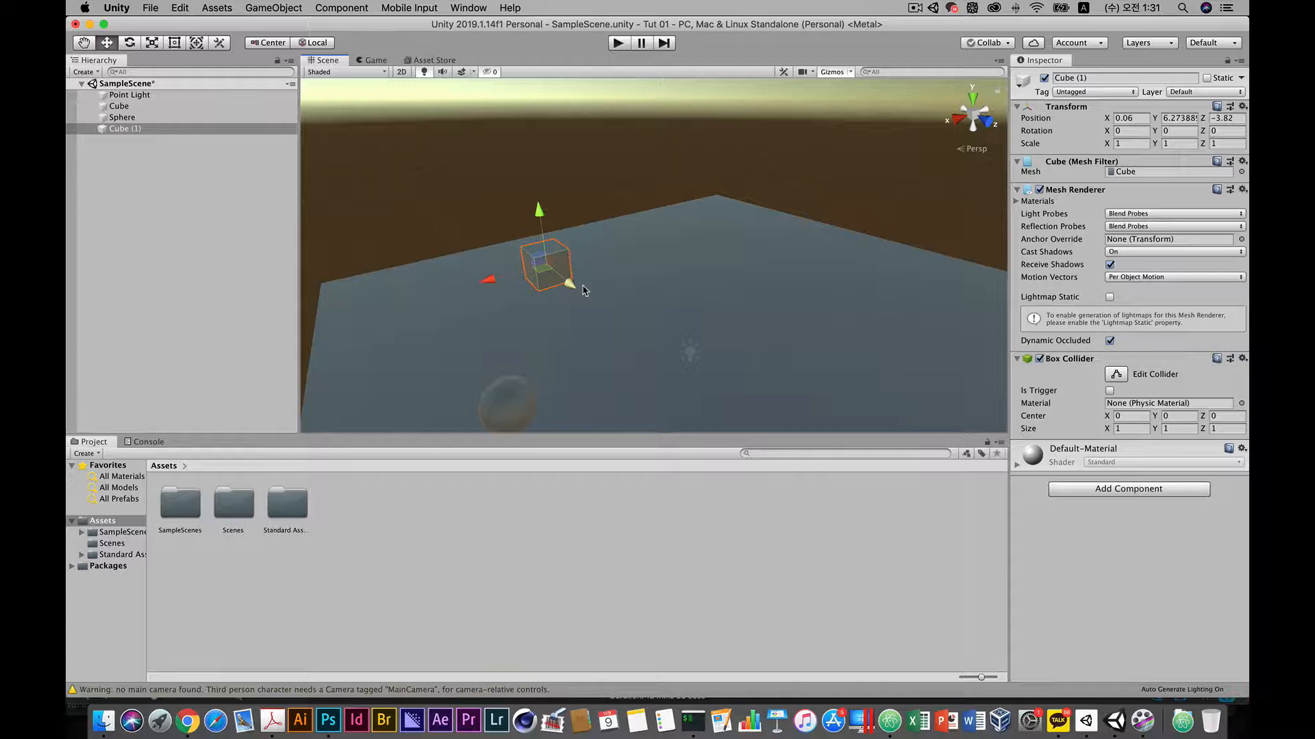
{"action": "left_click", "coordinate": [136, 317]}
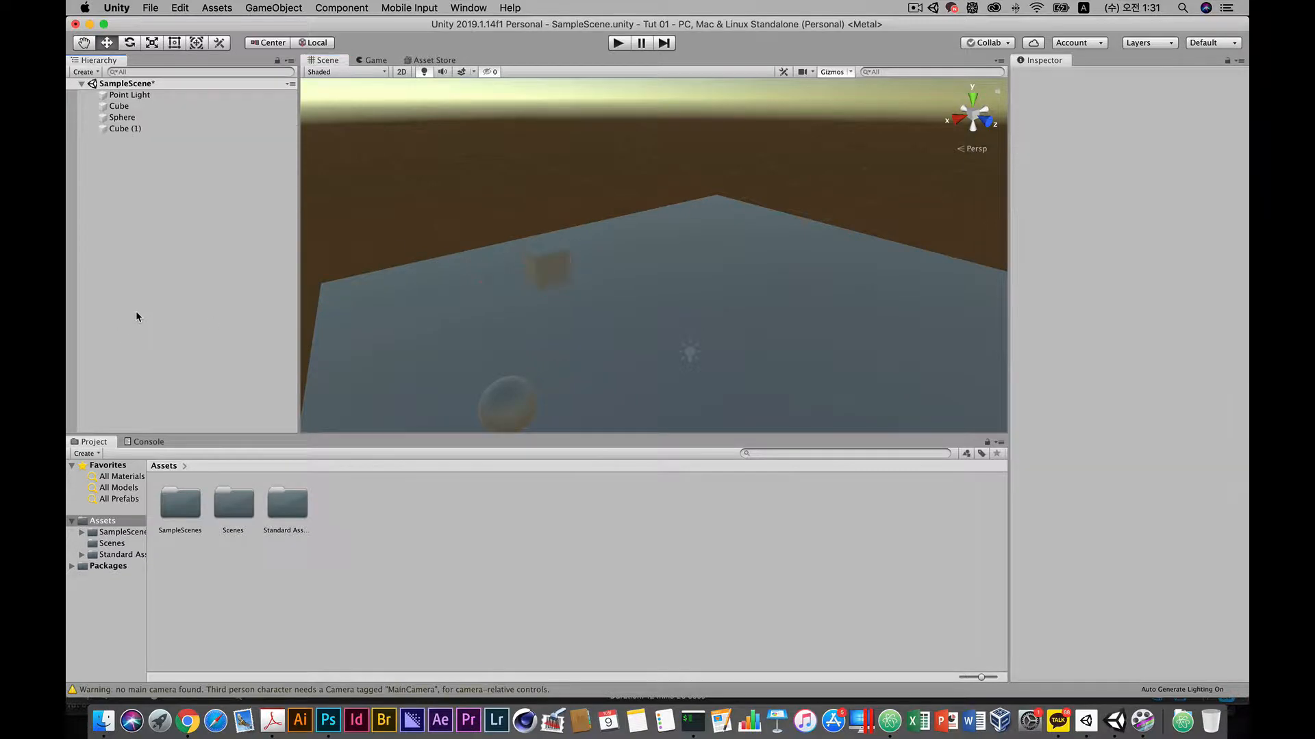
Step: Resize the new cube with the Rect tool into a flat slab scaled about 5.53 by 0.39 by 2.77
{"action": "left_click", "coordinate": [160, 130]}
{"action": "key", "text": "t"}
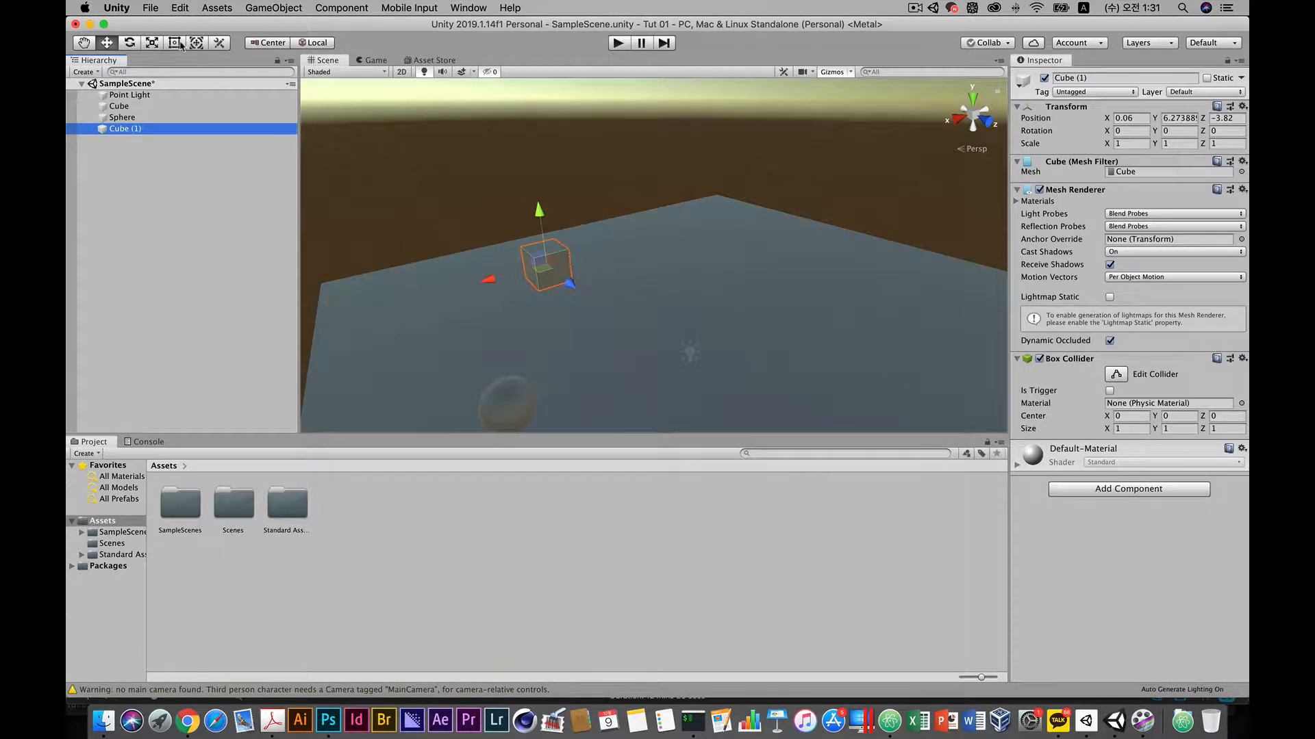
{"action": "left_click_drag", "start_coordinate": [544, 241], "coordinate": [692, 245]}
{"action": "left_click_drag", "start_coordinate": [537, 293], "coordinate": [534, 295]}
{"action": "left_click_drag", "start_coordinate": [612, 273], "coordinate": [636, 285]}
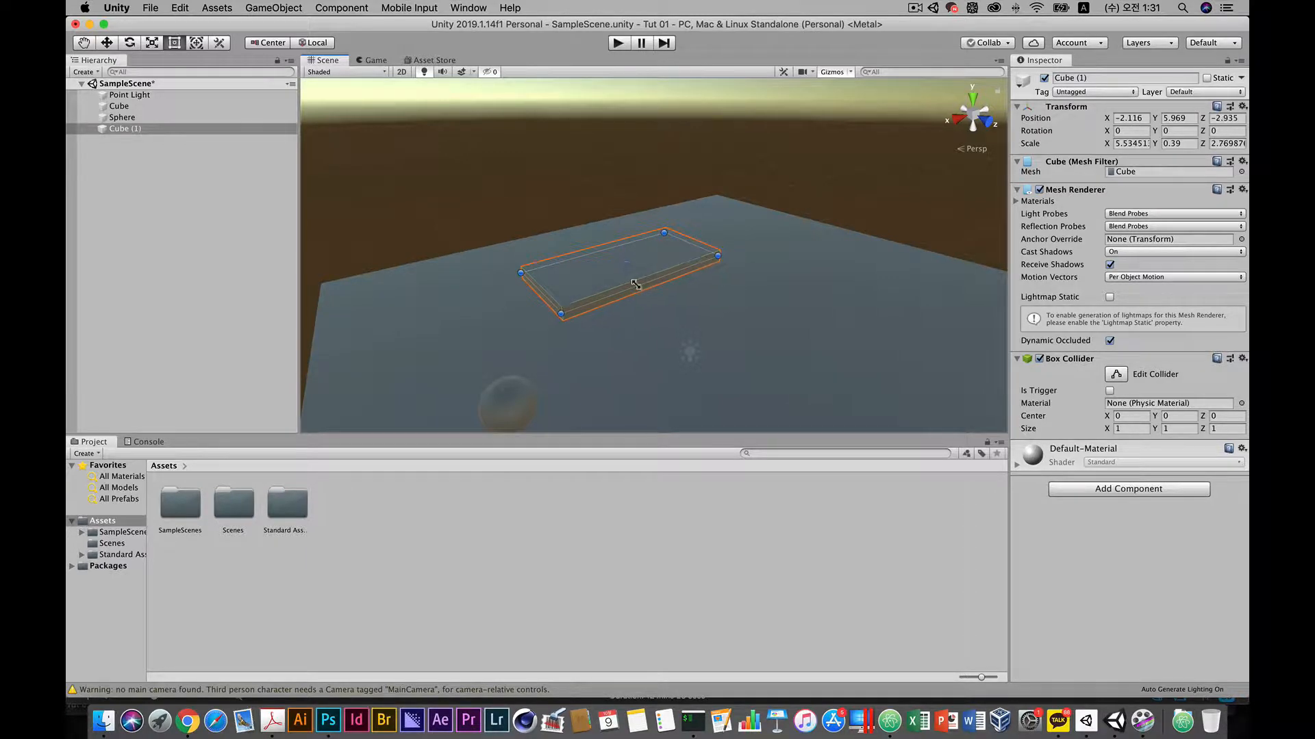
Step: Rotate the flat slab about its Z axis to about -40 degrees so it forms a ramp
{"action": "left_click", "coordinate": [129, 44]}
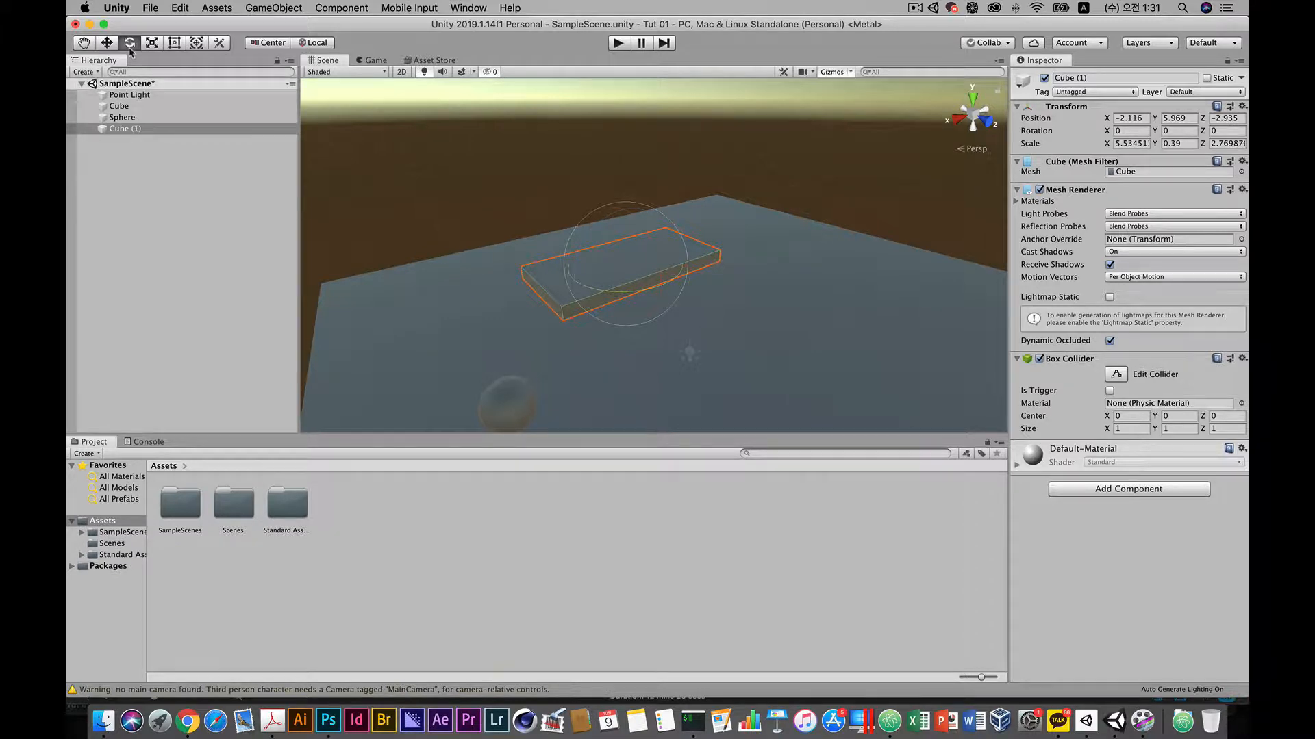
{"action": "left_click_drag", "start_coordinate": [595, 235], "coordinate": [555, 306]}
{"action": "key", "text": "alt"}
{"action": "left_click_drag", "start_coordinate": [627, 324], "coordinate": [589, 322], "text": "alt"}
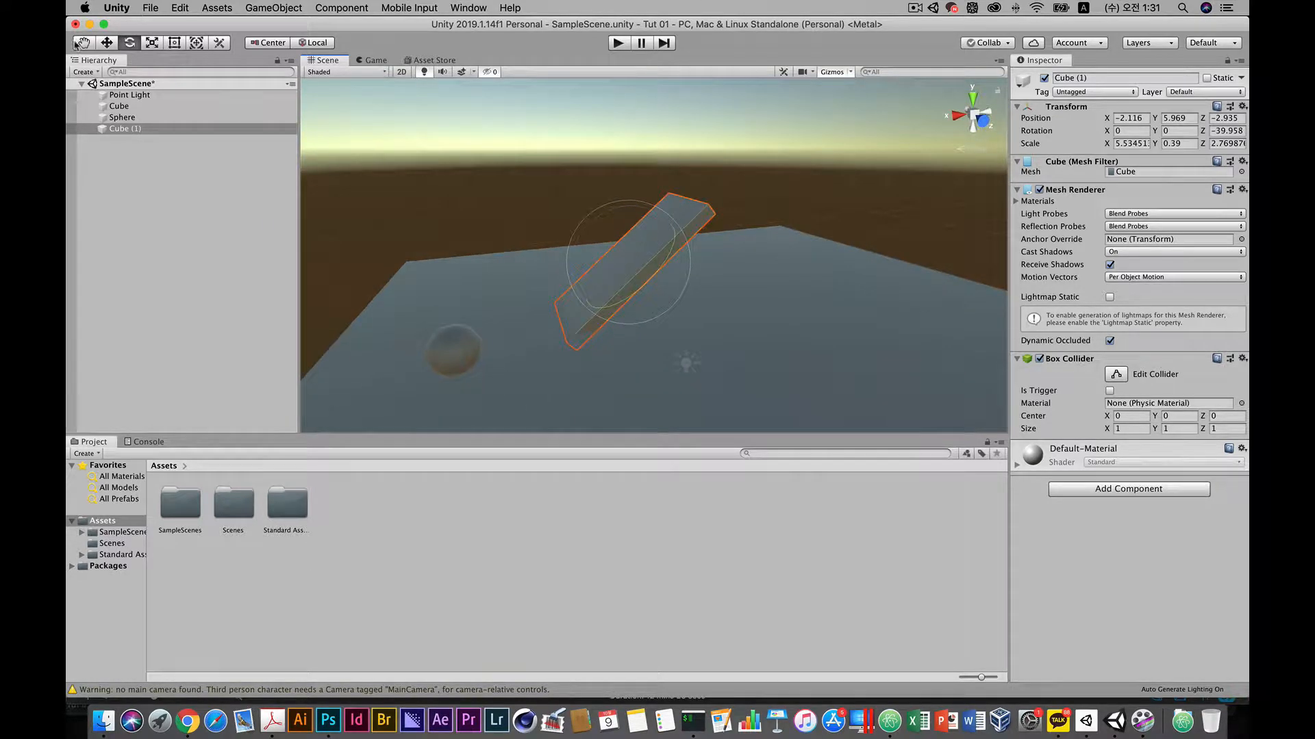
Step: Move the ramp to about X -2.01, Y 6.09, Z -6.51, near the ground slab's far edge
{"action": "left_click", "coordinate": [110, 42]}
{"action": "left_click_drag", "start_coordinate": [593, 224], "coordinate": [590, 234]}
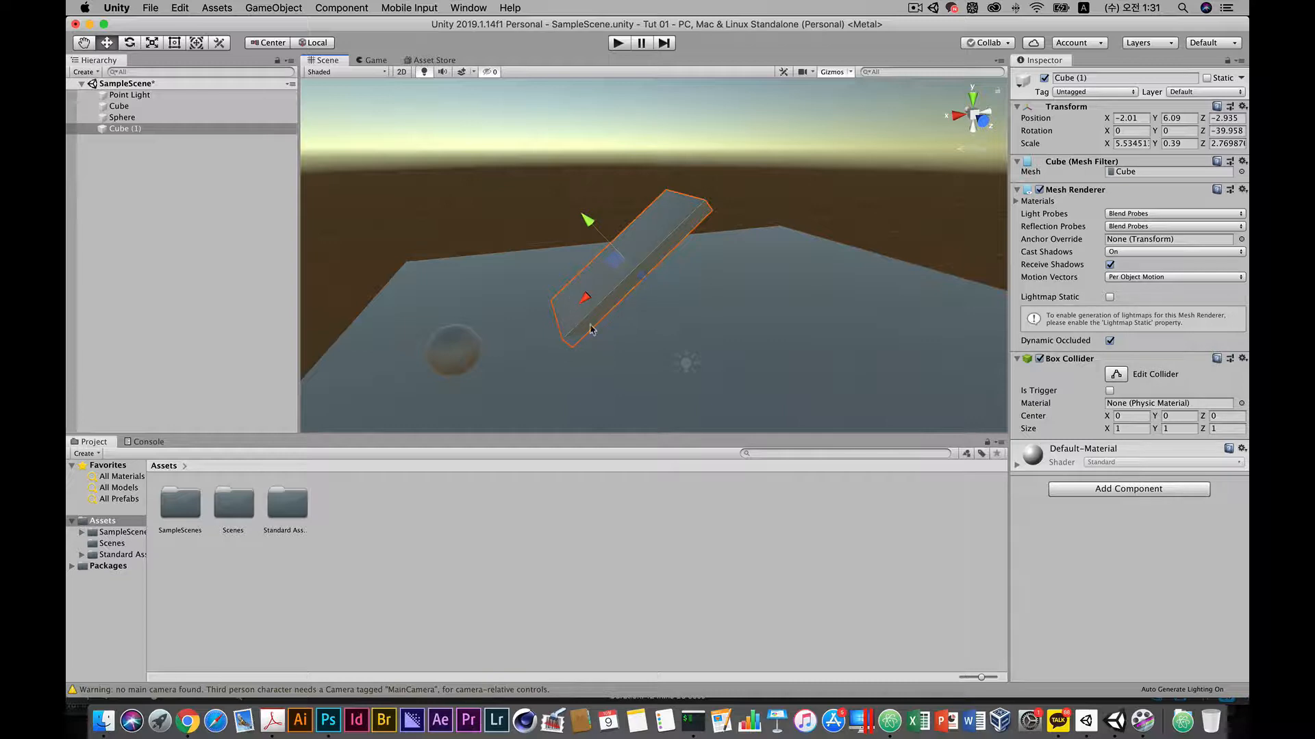
{"action": "left_click_drag", "start_coordinate": [547, 326], "coordinate": [725, 376], "text": "alt"}
{"action": "left_click_drag", "start_coordinate": [678, 279], "coordinate": [413, 223]}
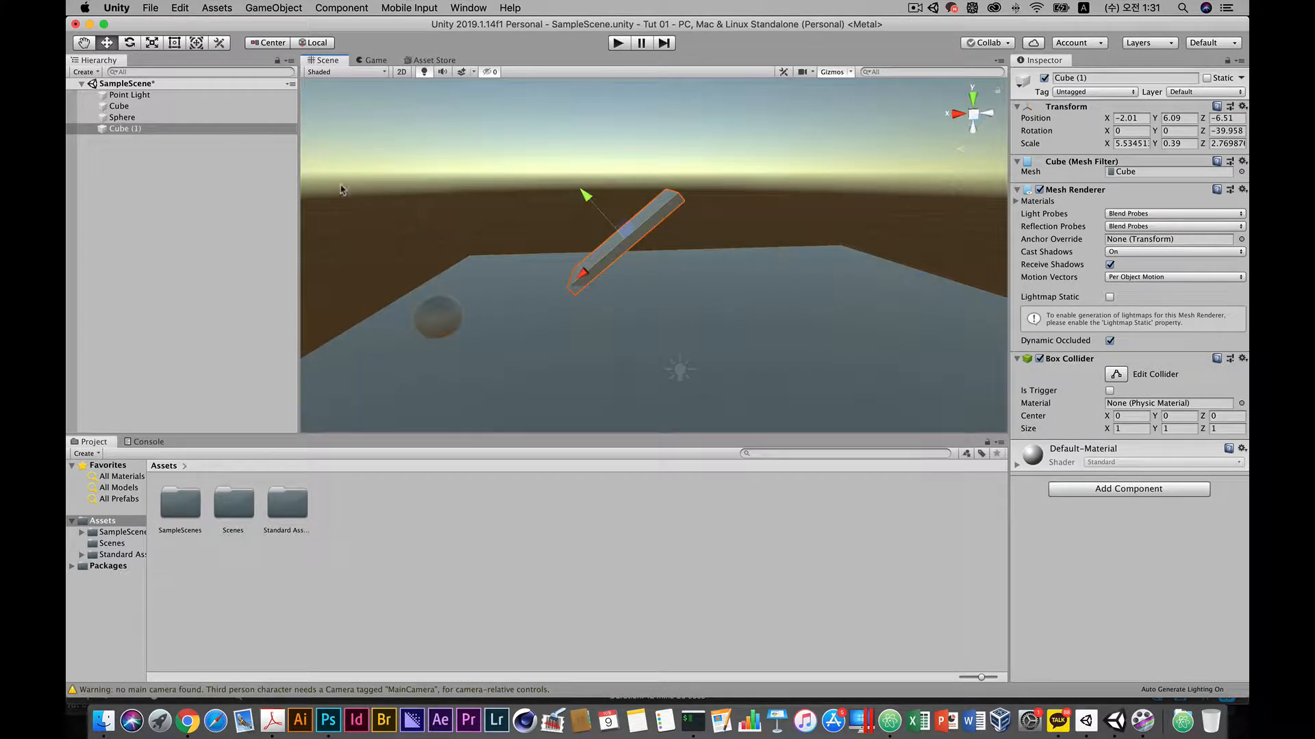
Step: Duplicate the ramp and move the copy up along the slope to about X -6.53, Y 9.88
{"action": "left_click", "coordinate": [133, 129]}
{"action": "key", "text": "super+d"}
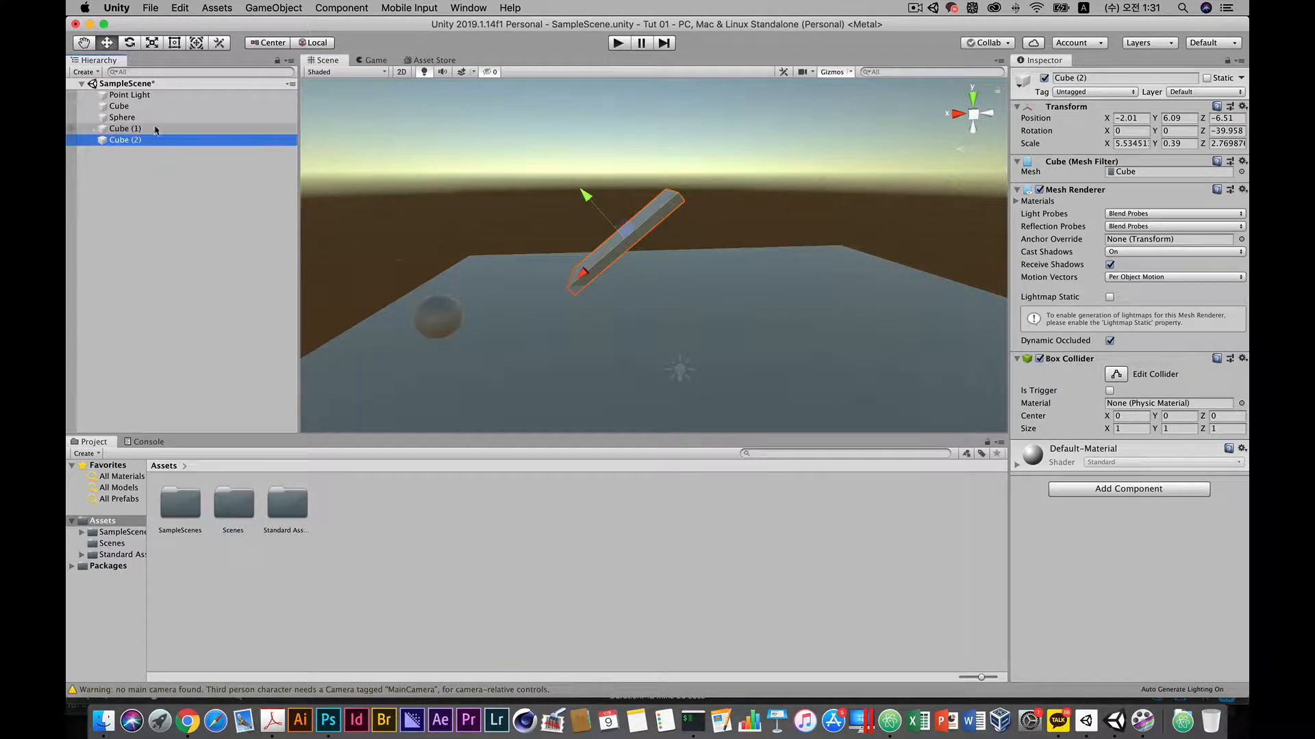
{"action": "left_click_drag", "start_coordinate": [581, 271], "coordinate": [690, 180]}
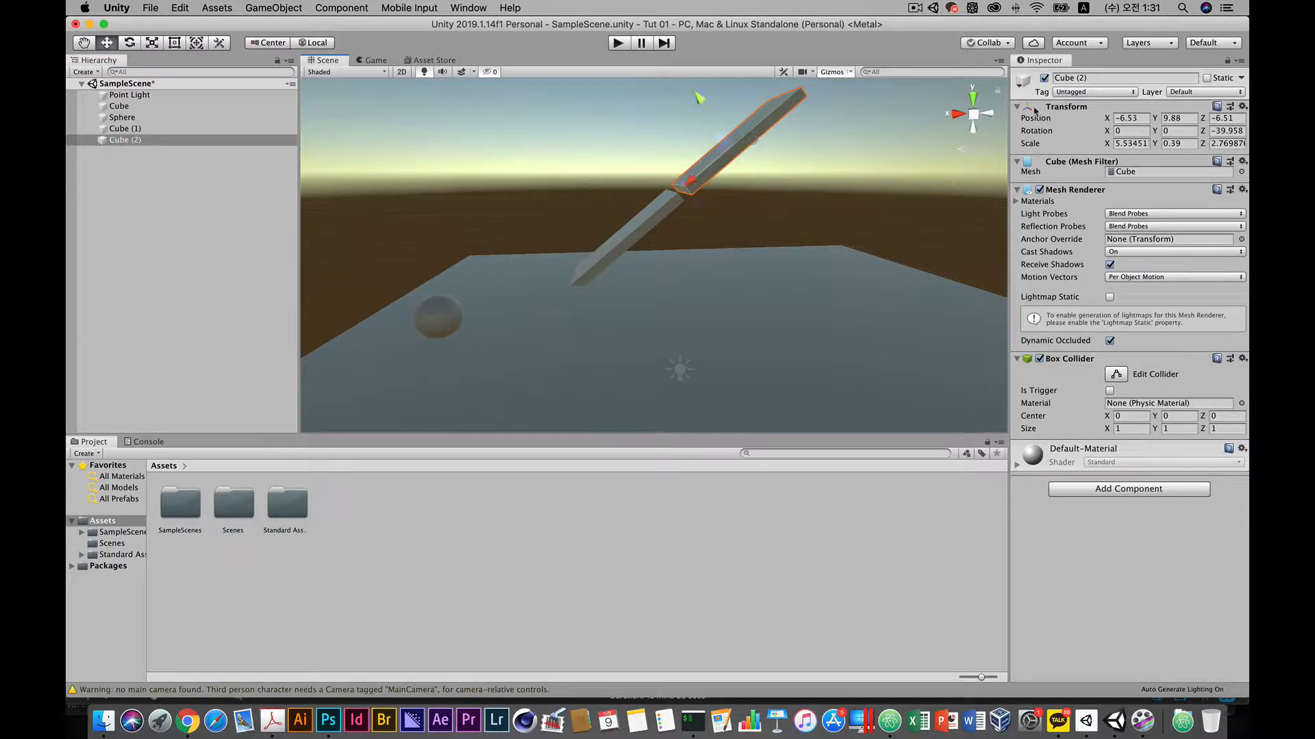
Step: Set the ramp copy's Z rotation to 0 so it forms a level upper platform
{"action": "left_click", "coordinate": [1222, 130]}
{"action": "type", "text": "0"}
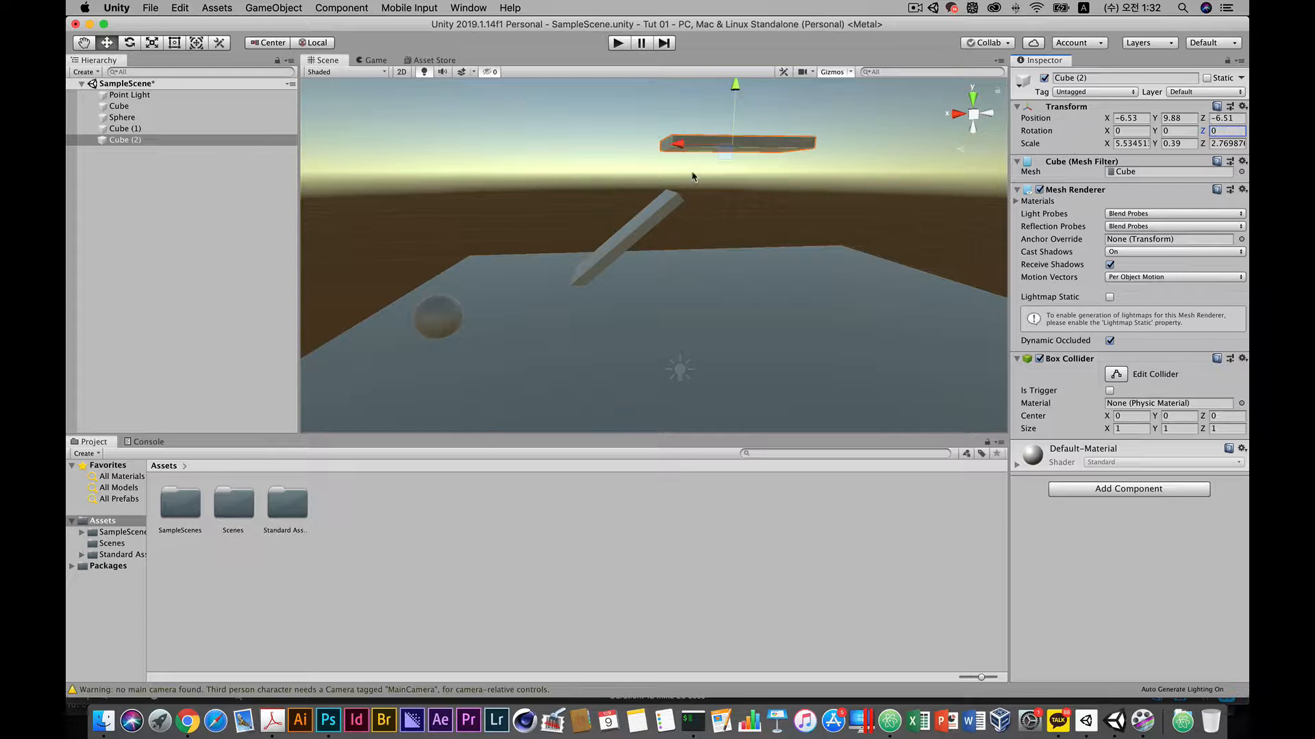
{"action": "left_click_drag", "start_coordinate": [710, 160], "coordinate": [690, 222], "text": "alt"}
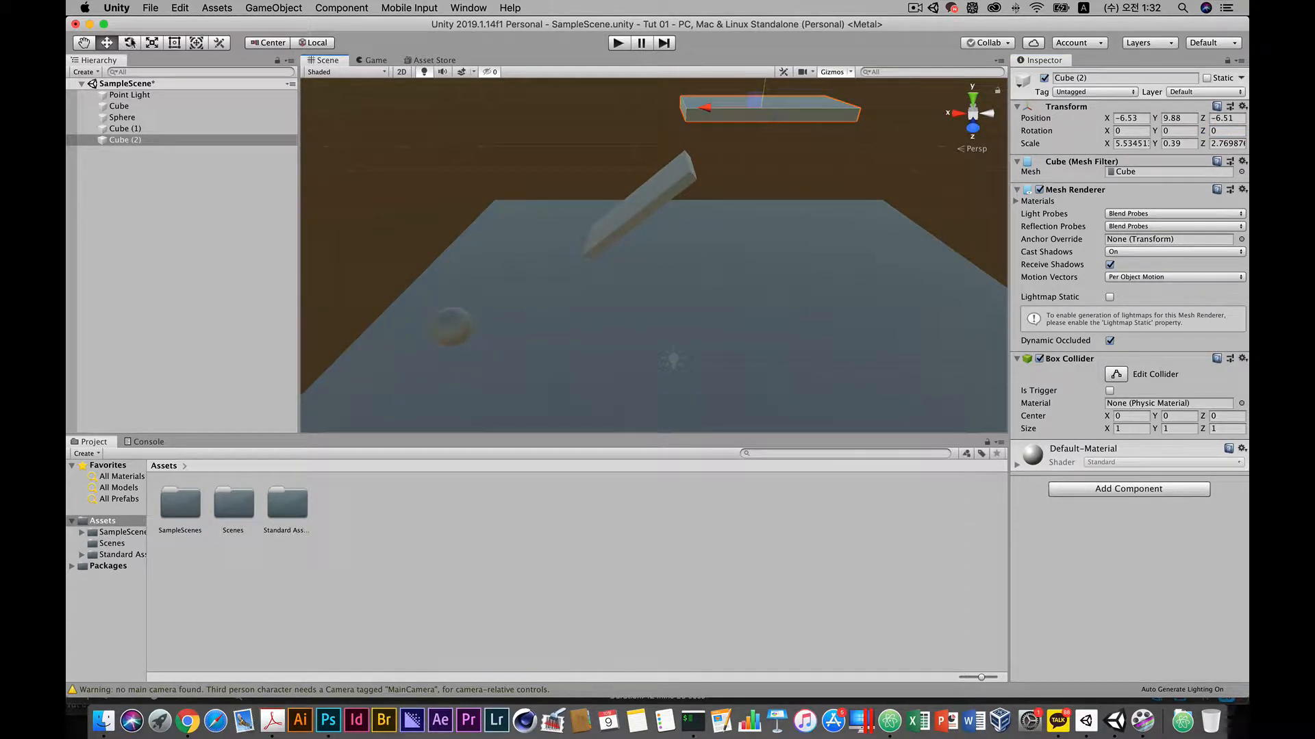
{"action": "left_click", "coordinate": [84, 42]}
{"action": "left_click_drag", "start_coordinate": [703, 187], "coordinate": [587, 280]}
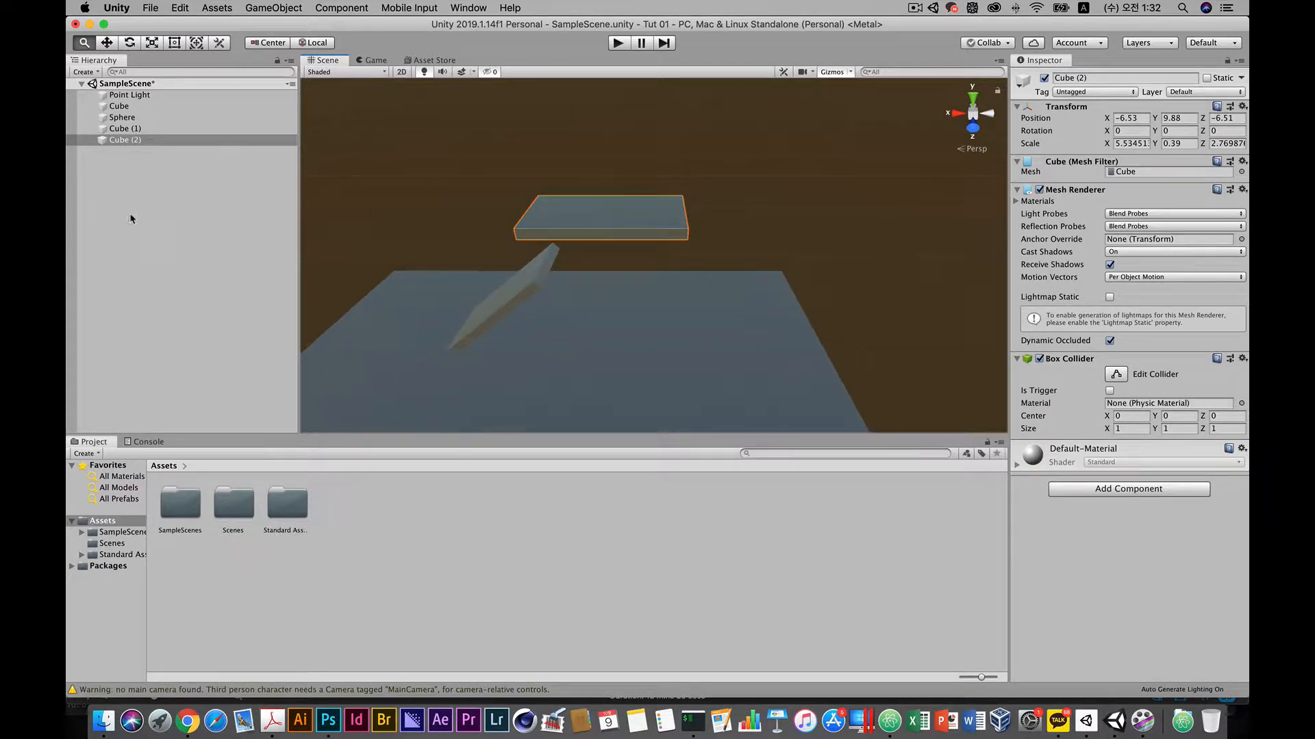
{"action": "left_click", "coordinate": [106, 43]}
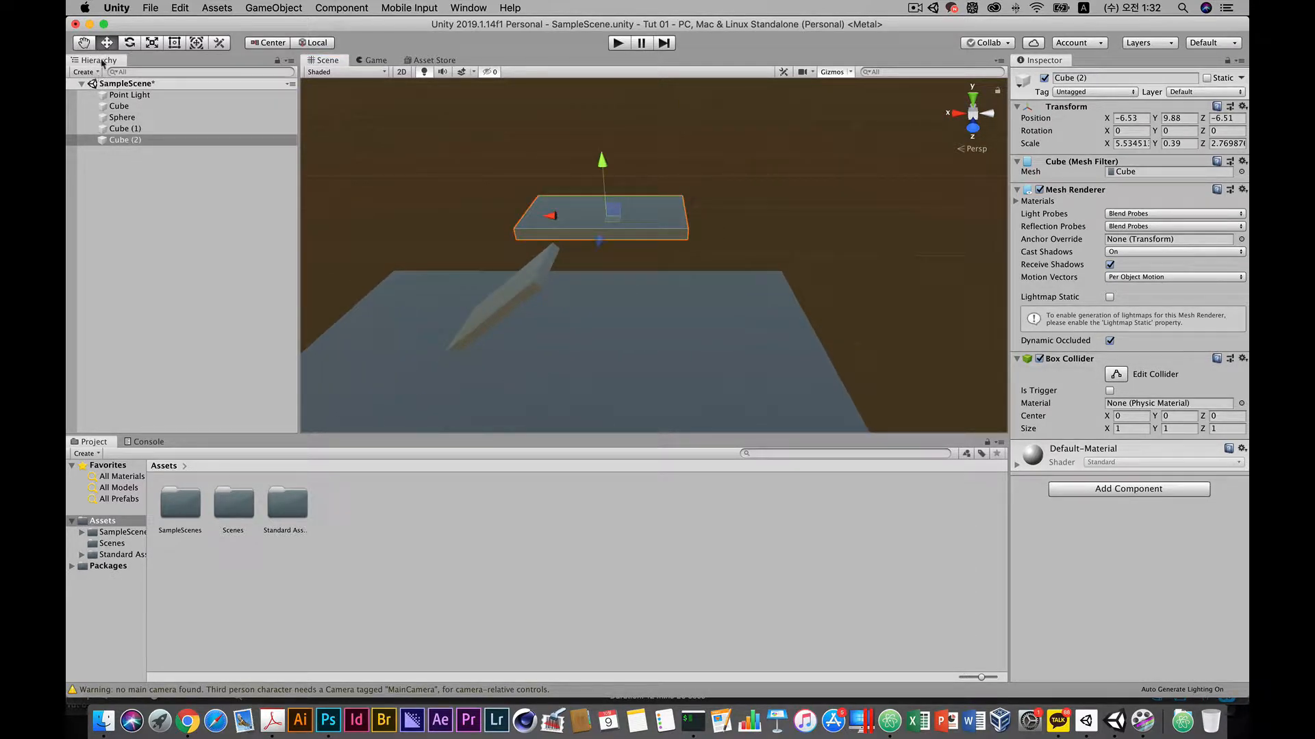
{"action": "left_click", "coordinate": [170, 161]}
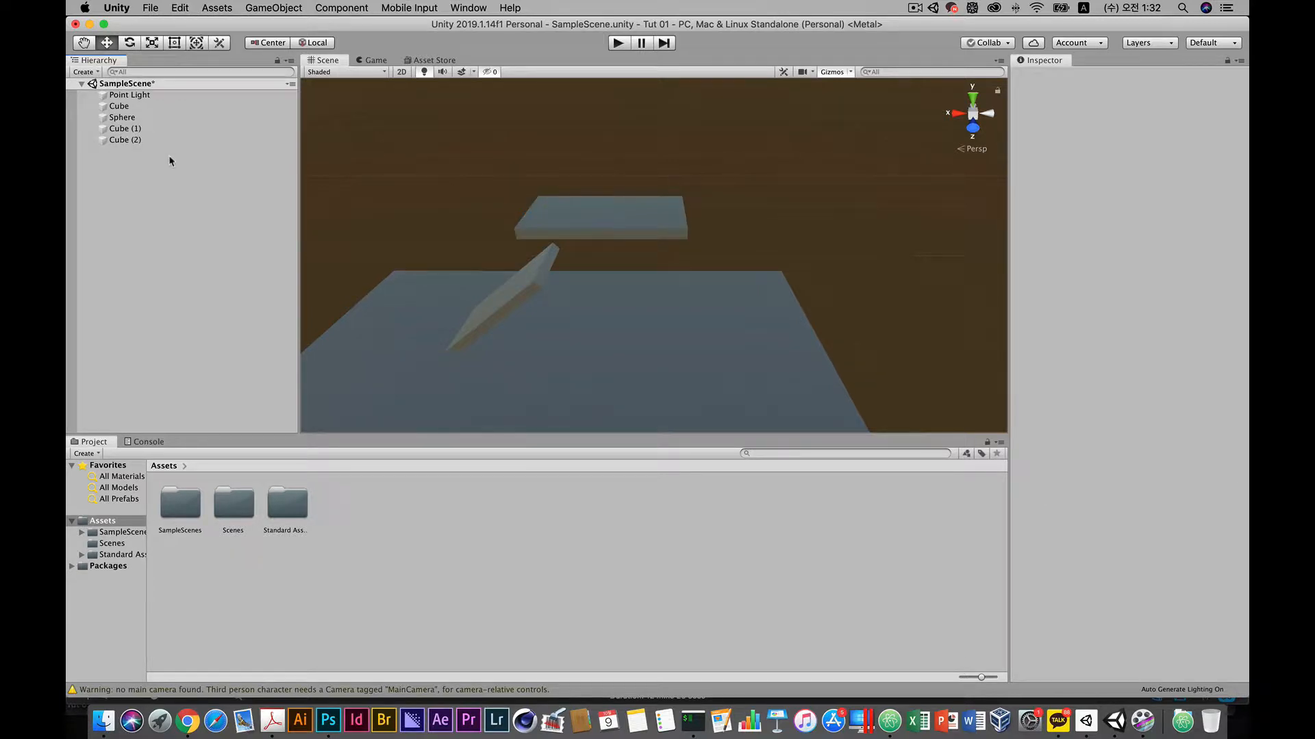
Step: Create an empty game object in the scene
{"action": "left_click", "coordinate": [282, 7]}
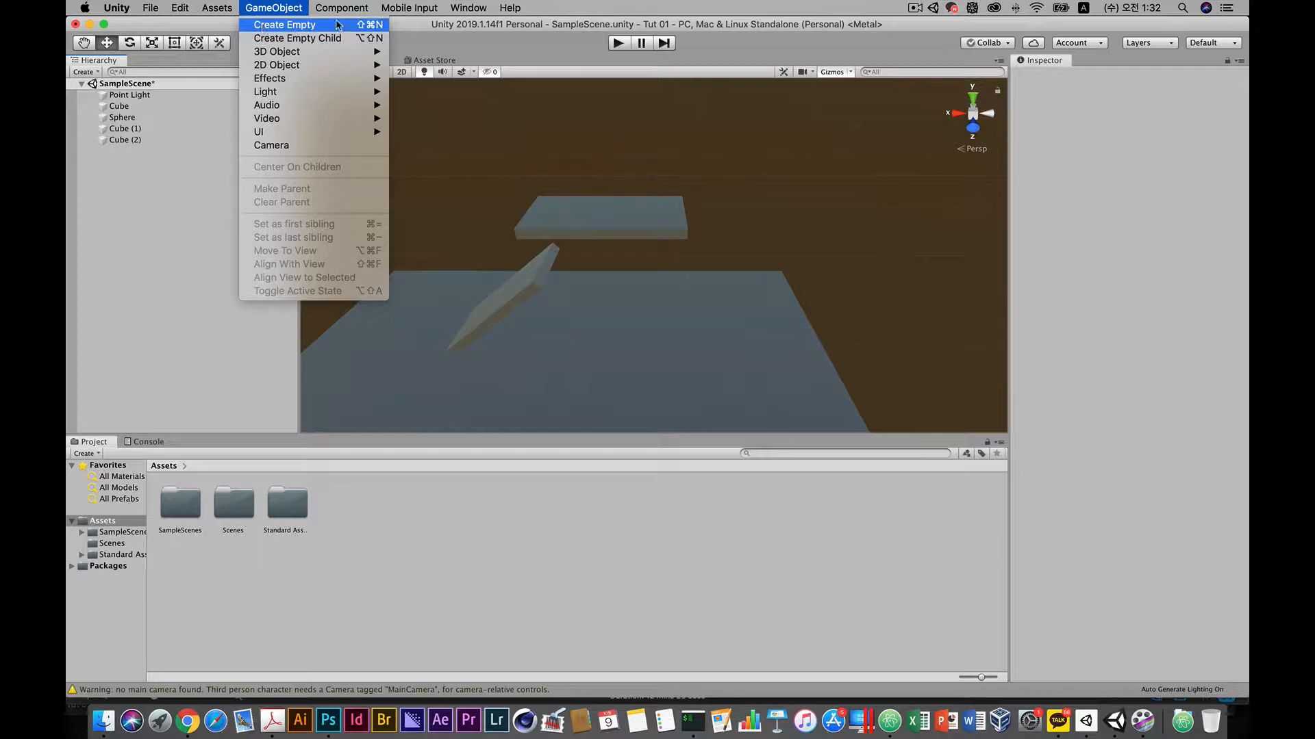
{"action": "left_click", "coordinate": [277, 28]}
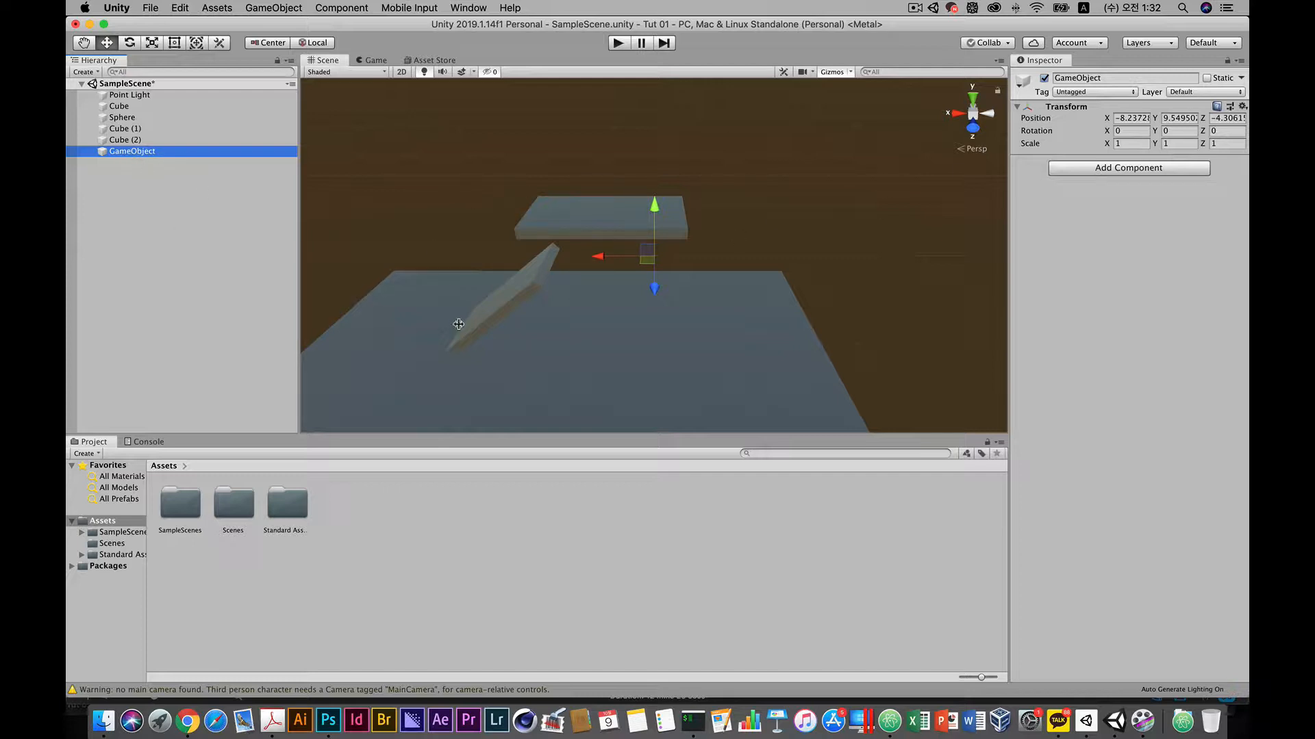
{"action": "scroll", "coordinate": [533, 283], "scroll_direction": "up", "scroll_amount": 3}
{"action": "scroll", "coordinate": [533, 283], "scroll_direction": "up", "scroll_amount": 3}
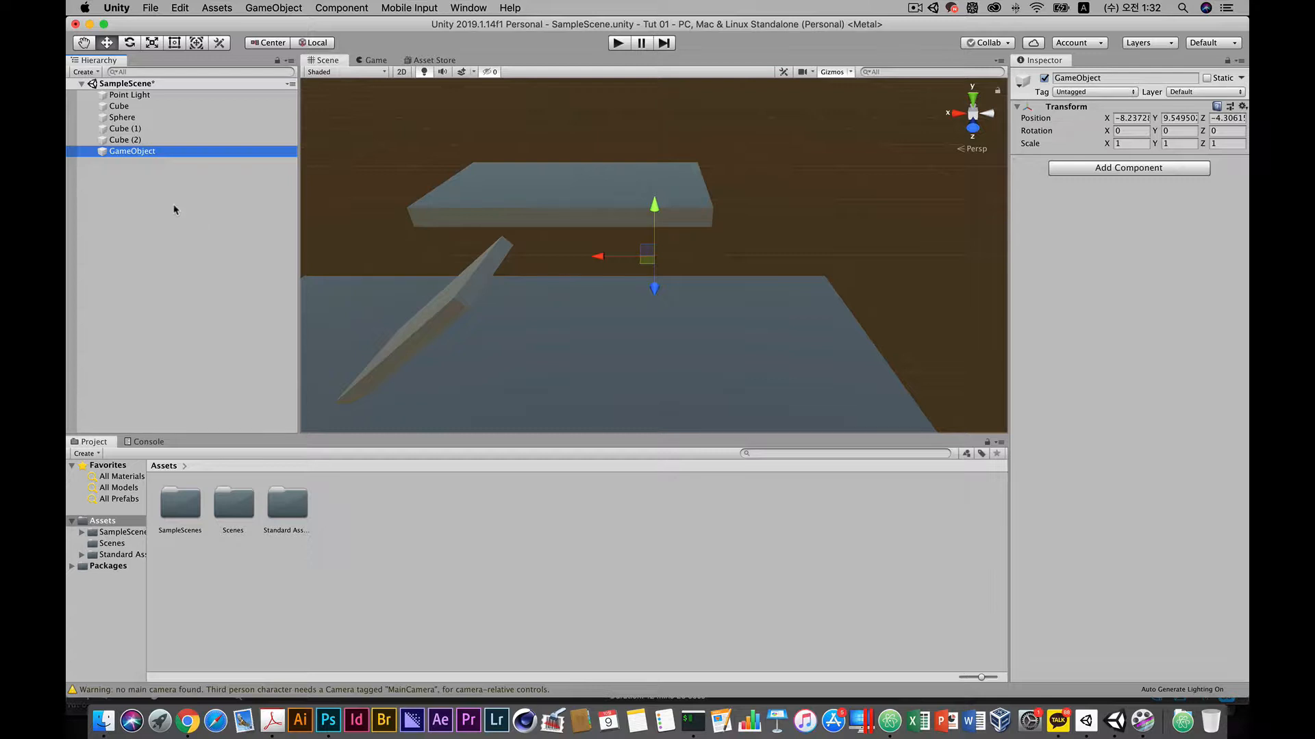
Step: Examine the upper platform from several angles, and the ramp and the sphere on the ground slab
{"action": "left_click", "coordinate": [125, 139]}
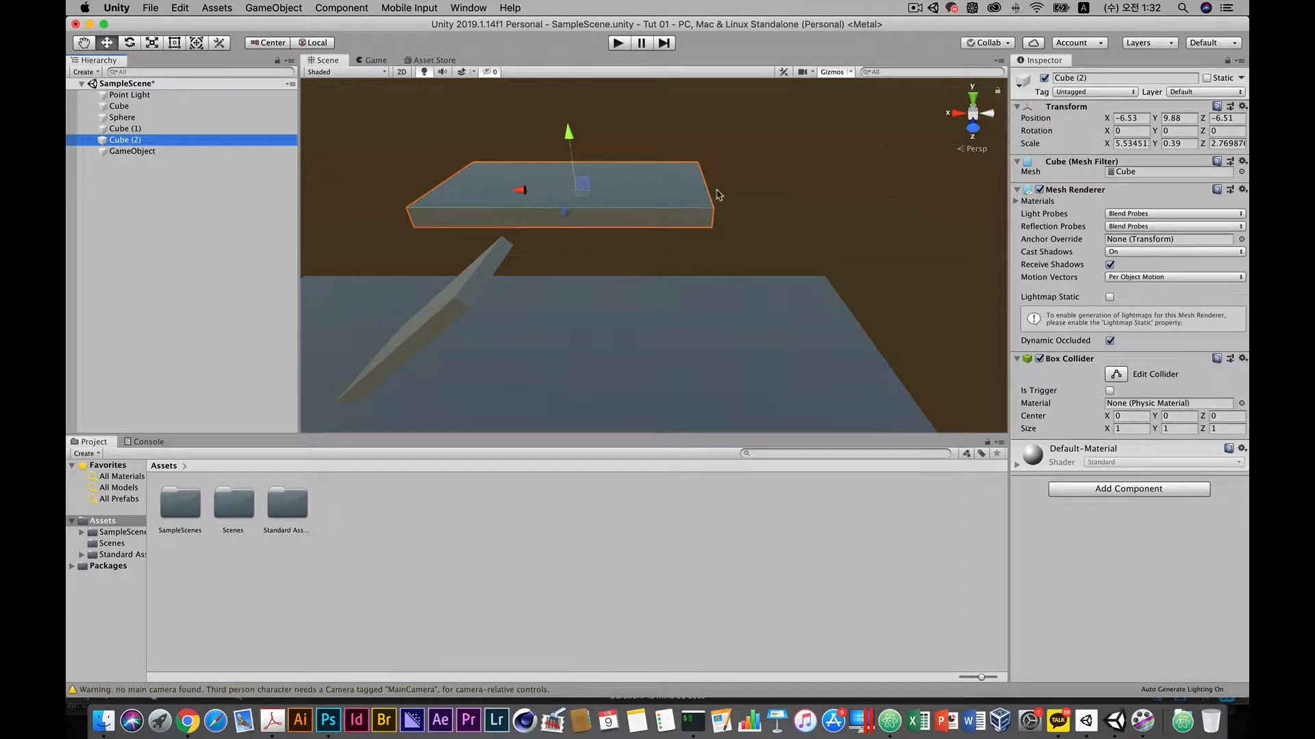
{"action": "scroll", "coordinate": [718, 195], "scroll_direction": "up", "scroll_amount": 5}
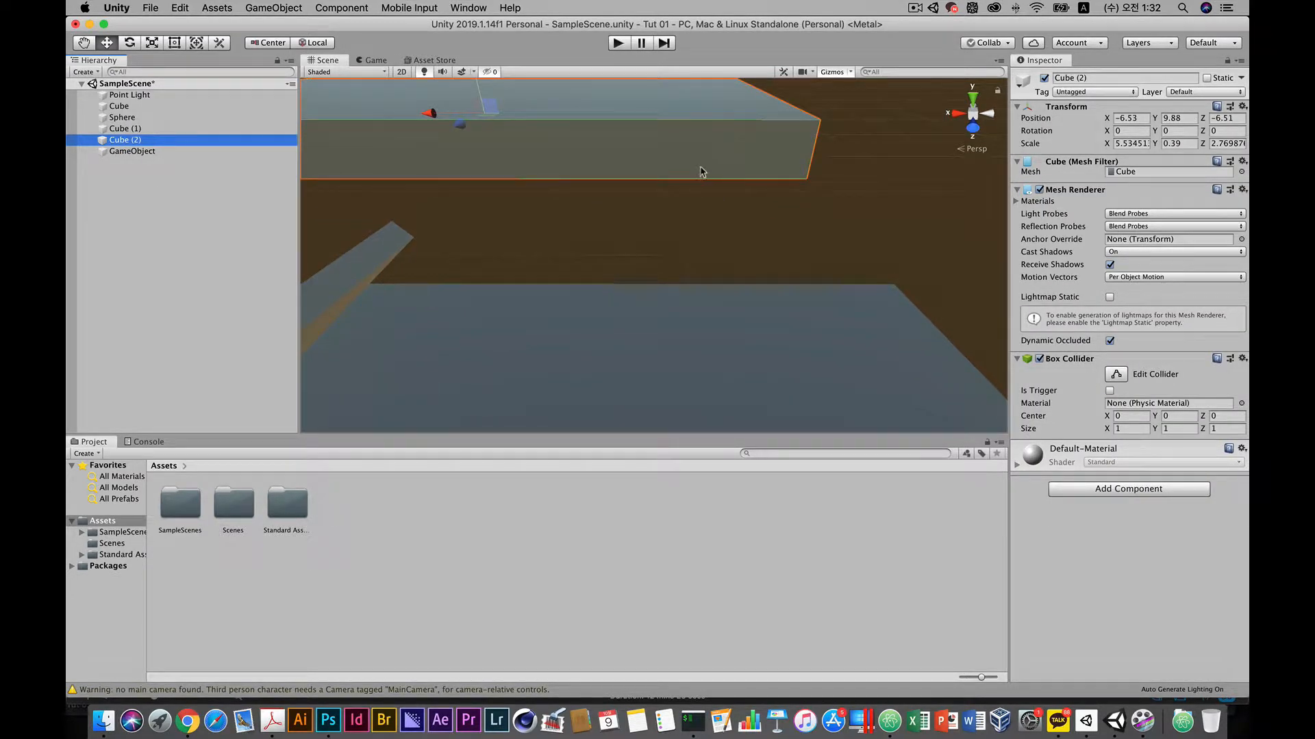
{"action": "right_click_drag", "start_coordinate": [701, 171], "coordinate": [360, 315]}
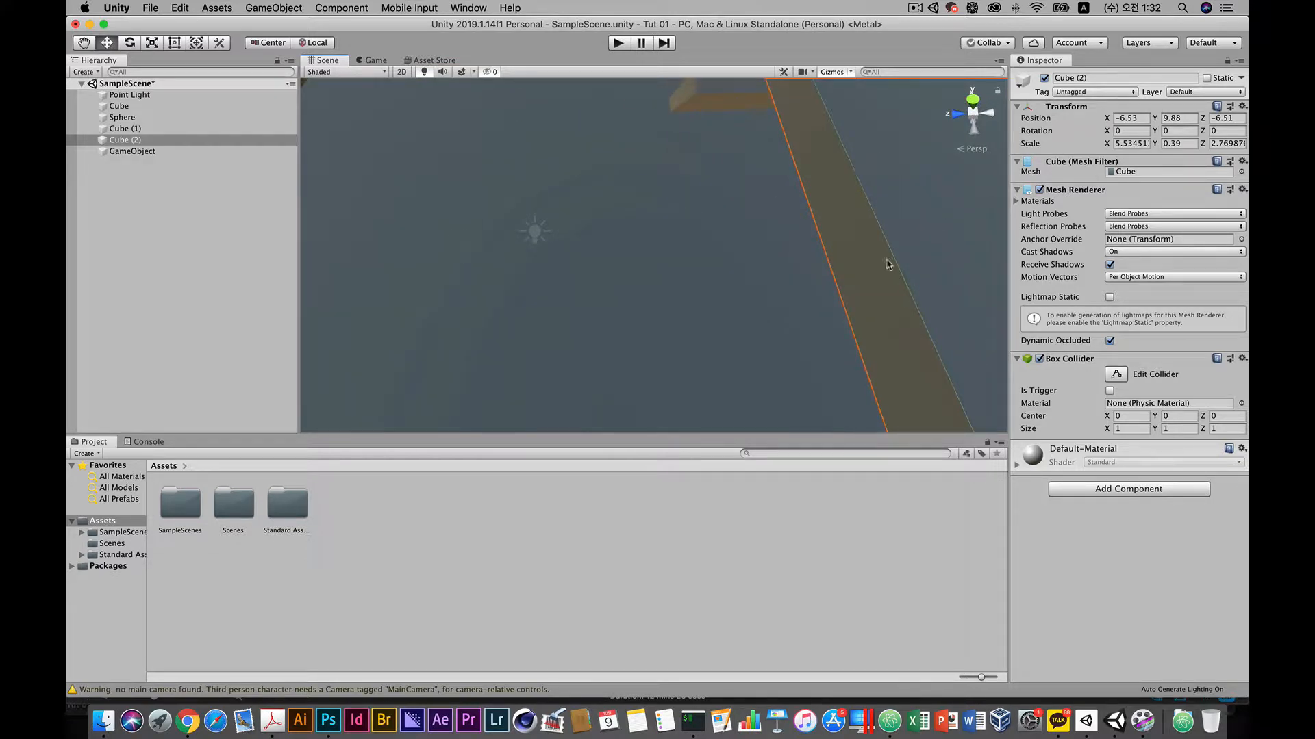
{"action": "left_click_drag", "start_coordinate": [861, 278], "coordinate": [1088, 175], "text": "alt"}
{"action": "scroll", "coordinate": [857, 233], "scroll_direction": "down", "scroll_amount": 5}
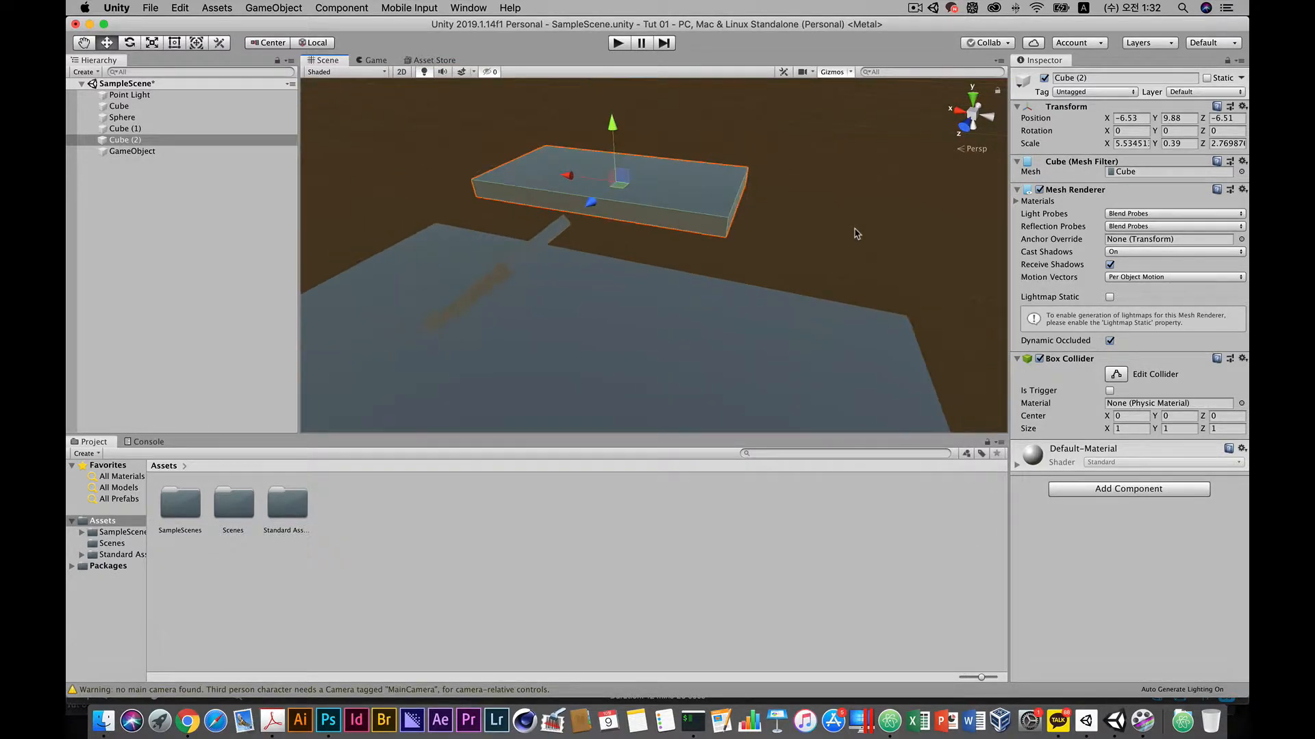
{"action": "scroll", "coordinate": [857, 233], "scroll_direction": "down", "scroll_amount": 2}
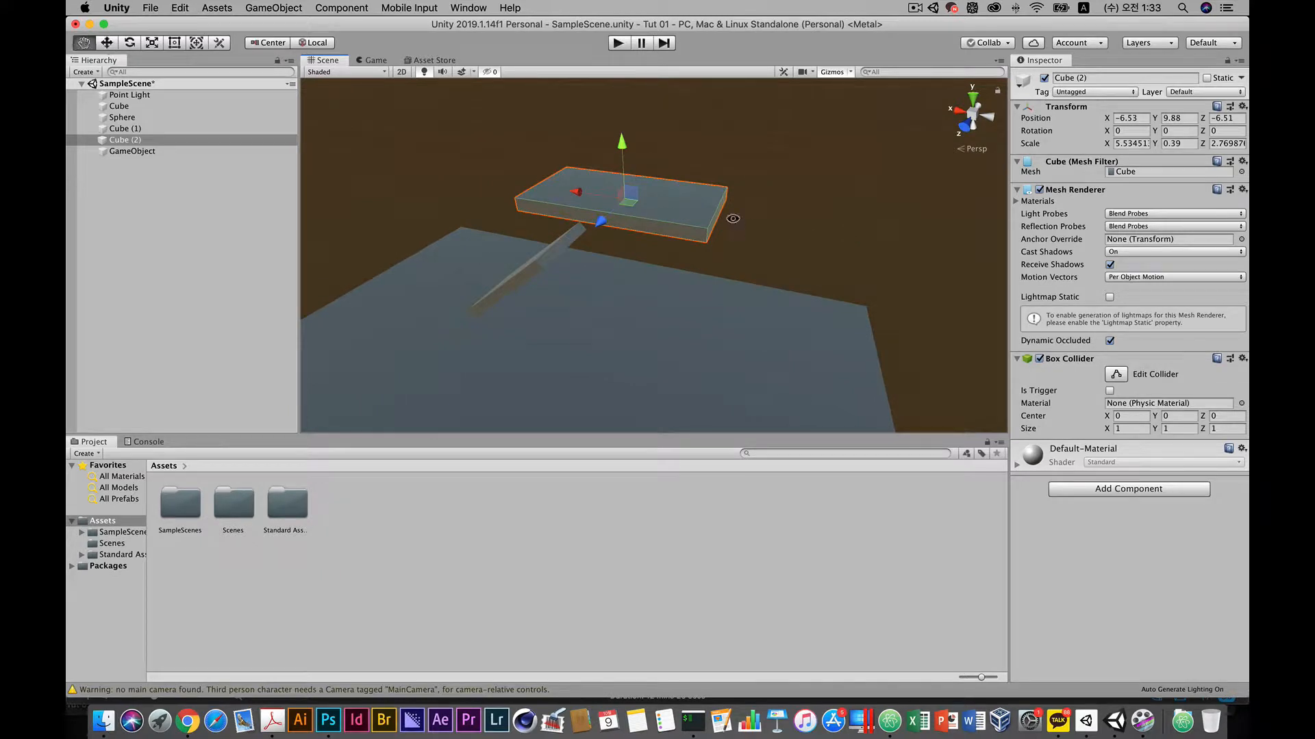
{"action": "left_click_drag", "start_coordinate": [733, 226], "coordinate": [569, 233], "text": "alt"}
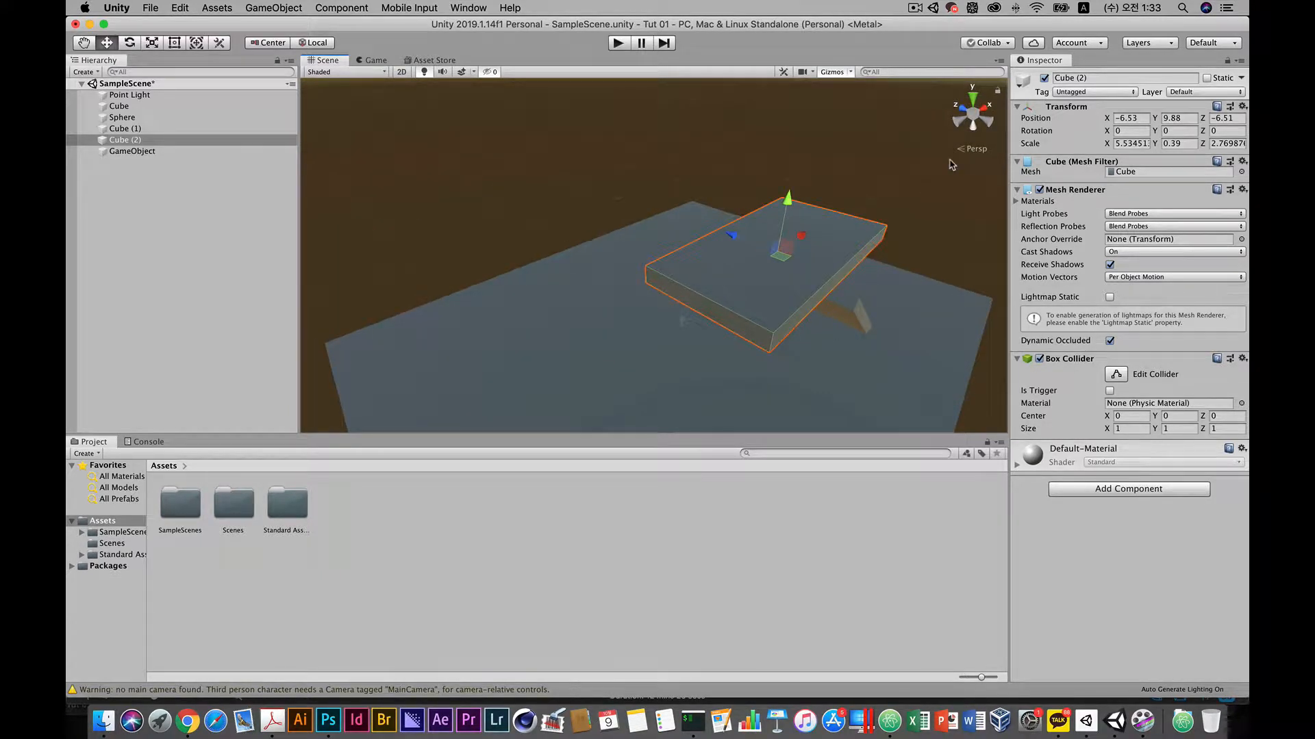
{"action": "left_click_drag", "start_coordinate": [602, 305], "coordinate": [798, 290], "text": "alt"}
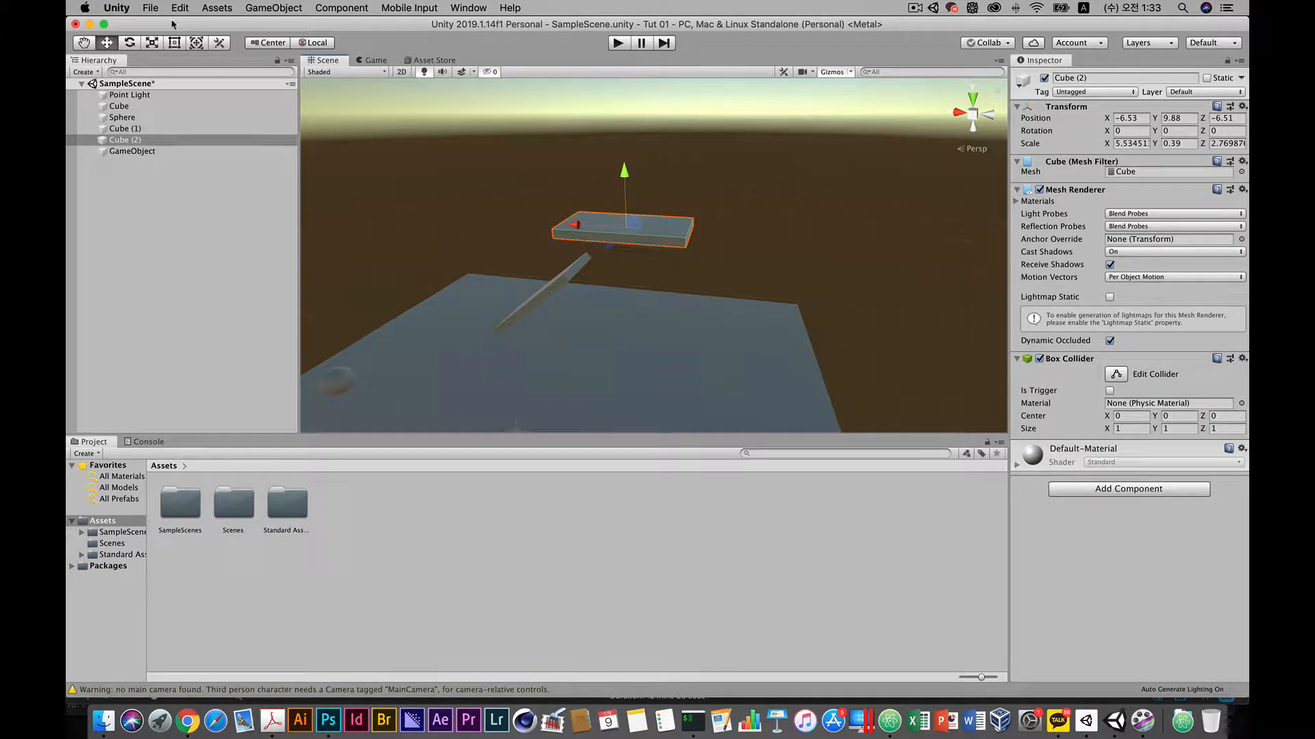
{"action": "left_click", "coordinate": [82, 47]}
{"action": "left_click_drag", "start_coordinate": [382, 269], "coordinate": [555, 215]}
{"action": "left_click", "coordinate": [116, 127]}
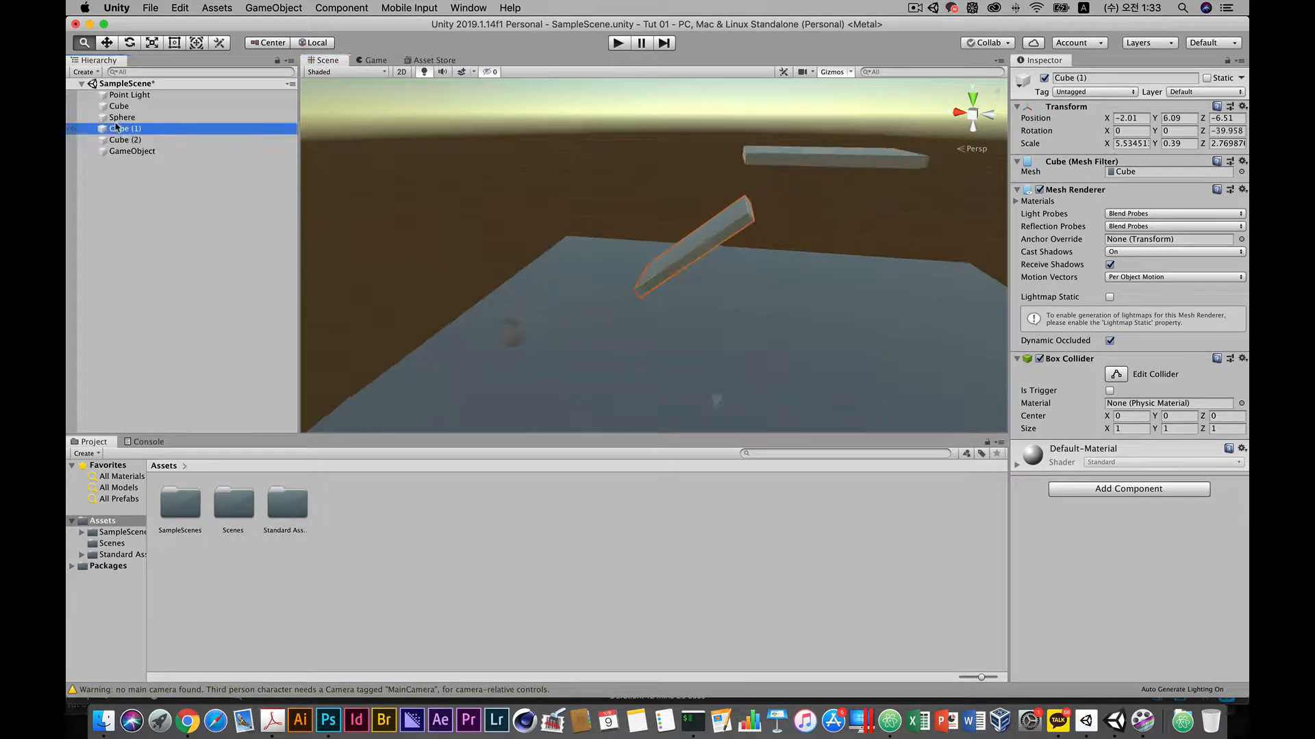
{"action": "double_click", "coordinate": [122, 117]}
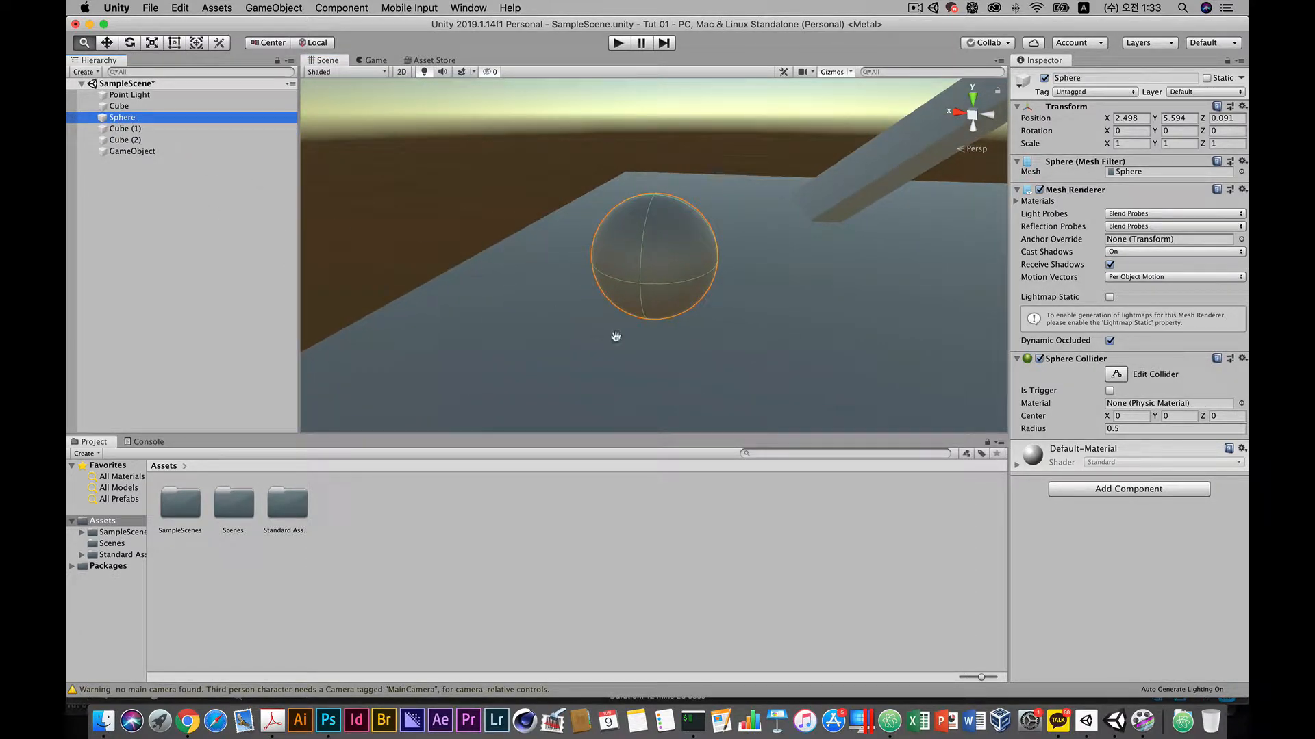
{"action": "left_click_drag", "start_coordinate": [708, 314], "coordinate": [695, 373], "text": "alt"}
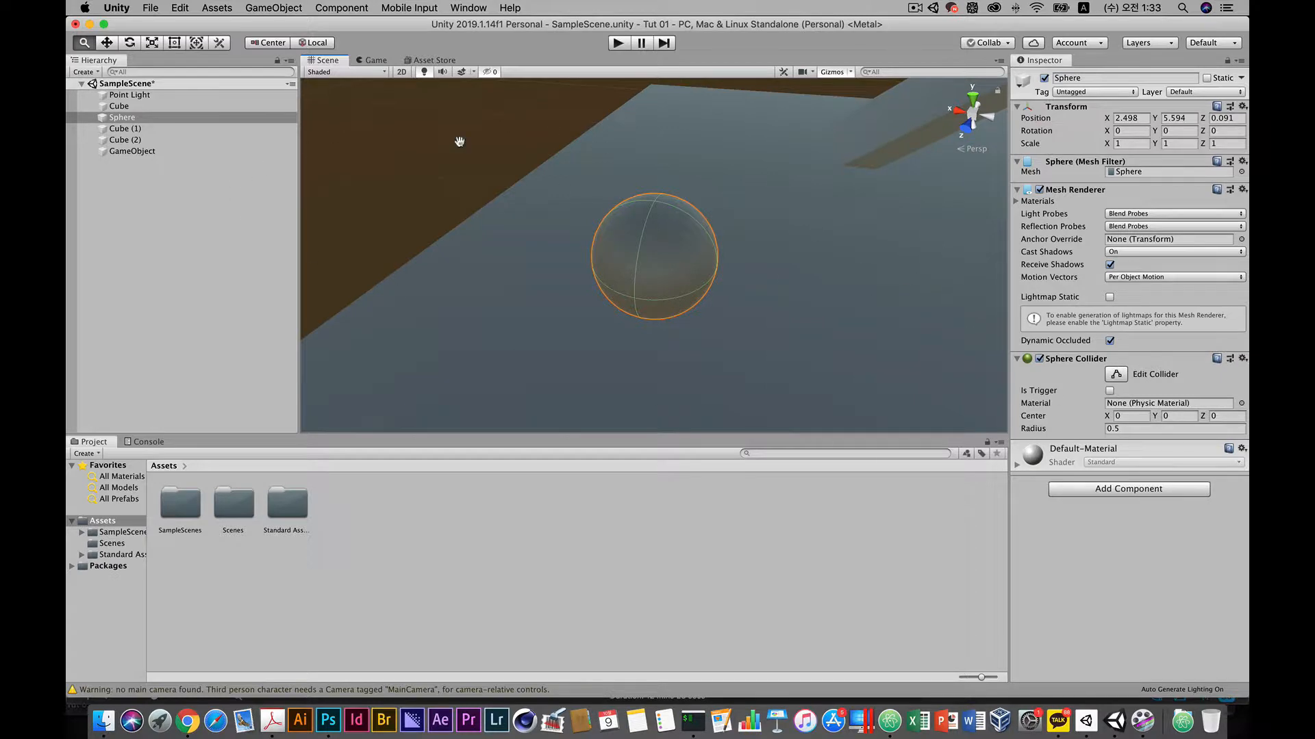
{"action": "left_click", "coordinate": [340, 6]}
{"action": "left_click", "coordinate": [319, 7]}
{"action": "left_click", "coordinate": [288, 7]}
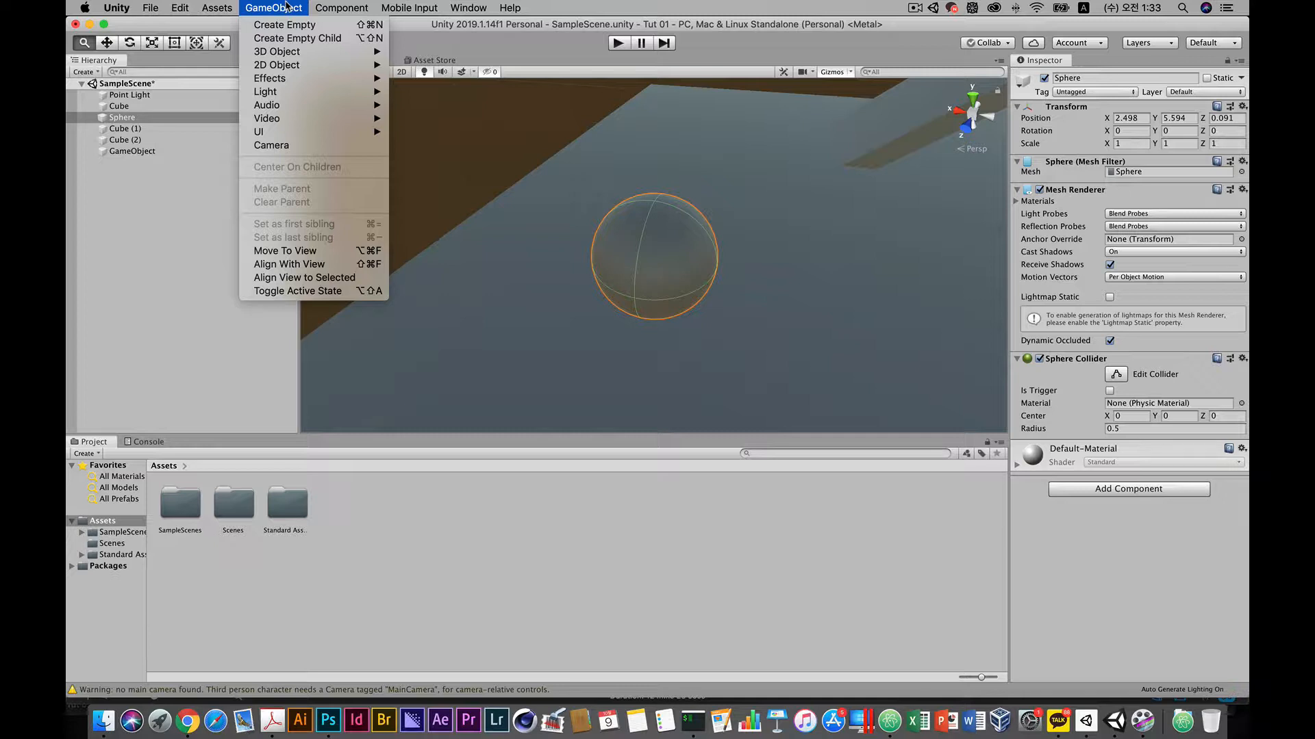
{"action": "left_click", "coordinate": [287, 7]}
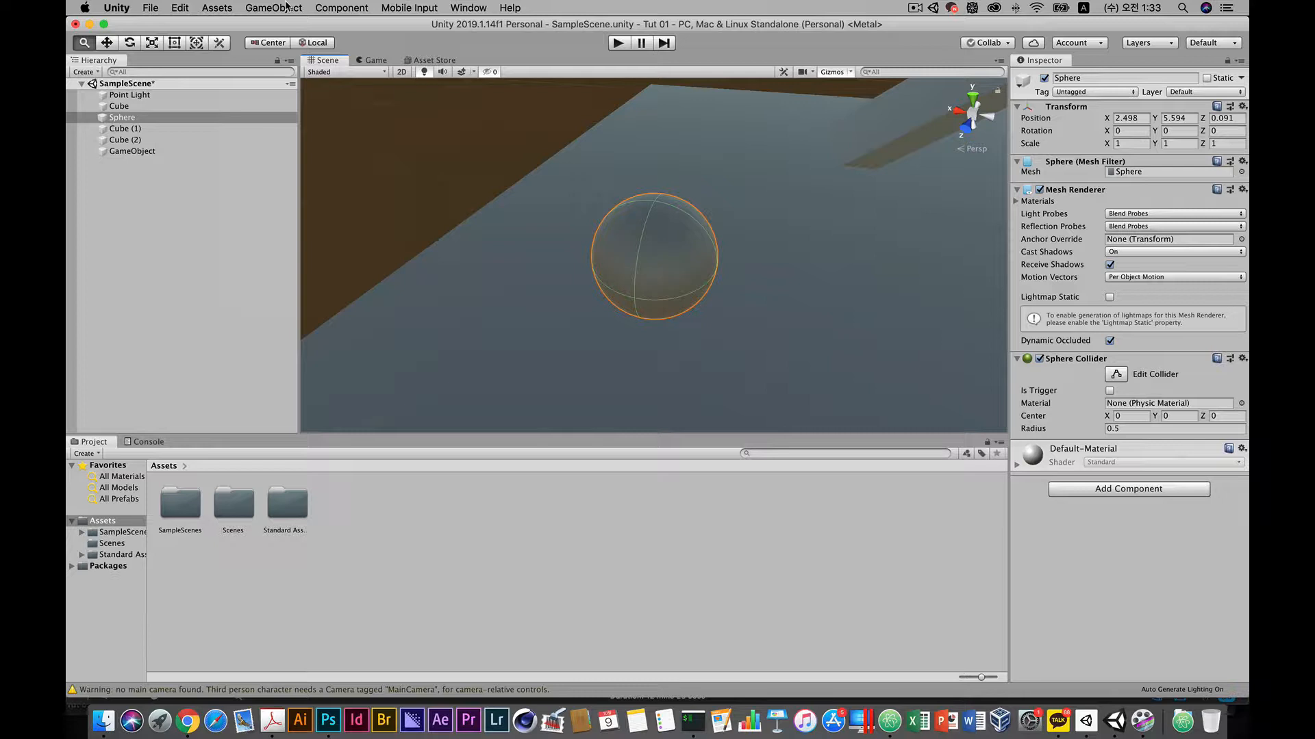
{"action": "scroll", "coordinate": [619, 249], "scroll_direction": "down", "scroll_amount": 5}
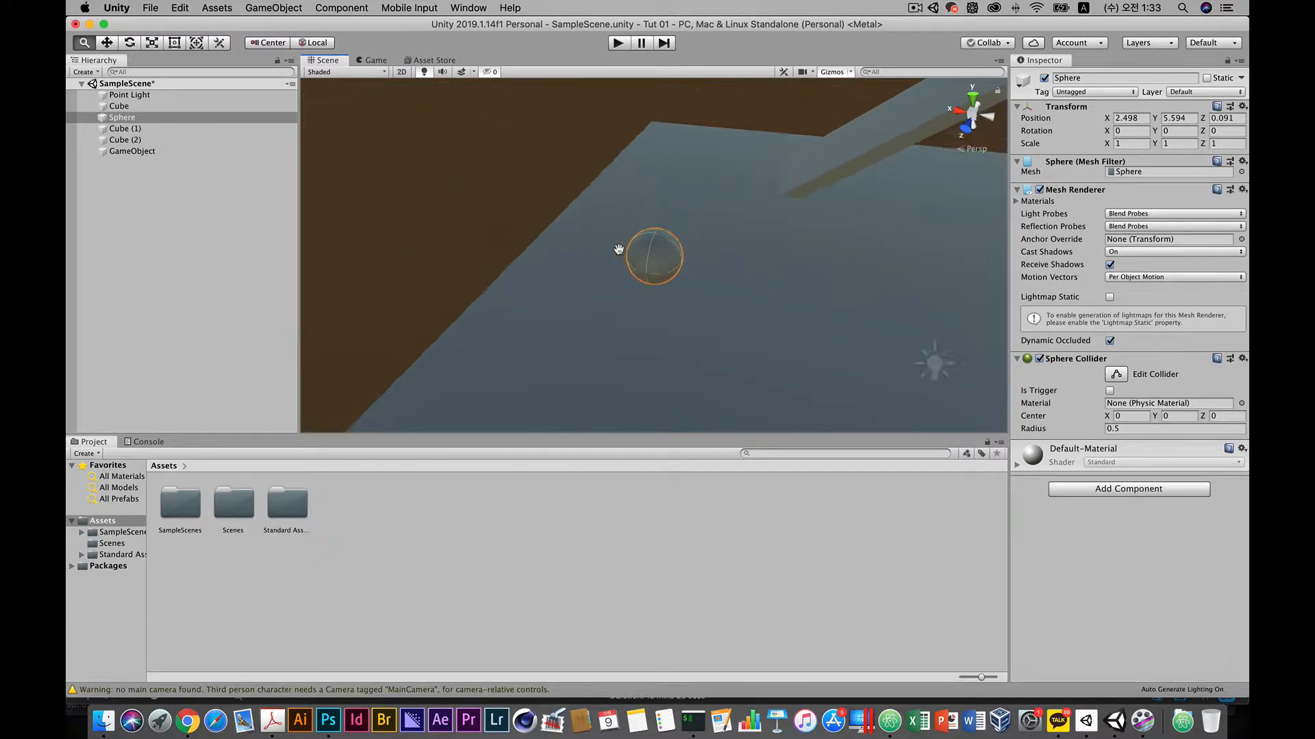
{"action": "scroll", "coordinate": [619, 249], "scroll_direction": "down", "scroll_amount": 4}
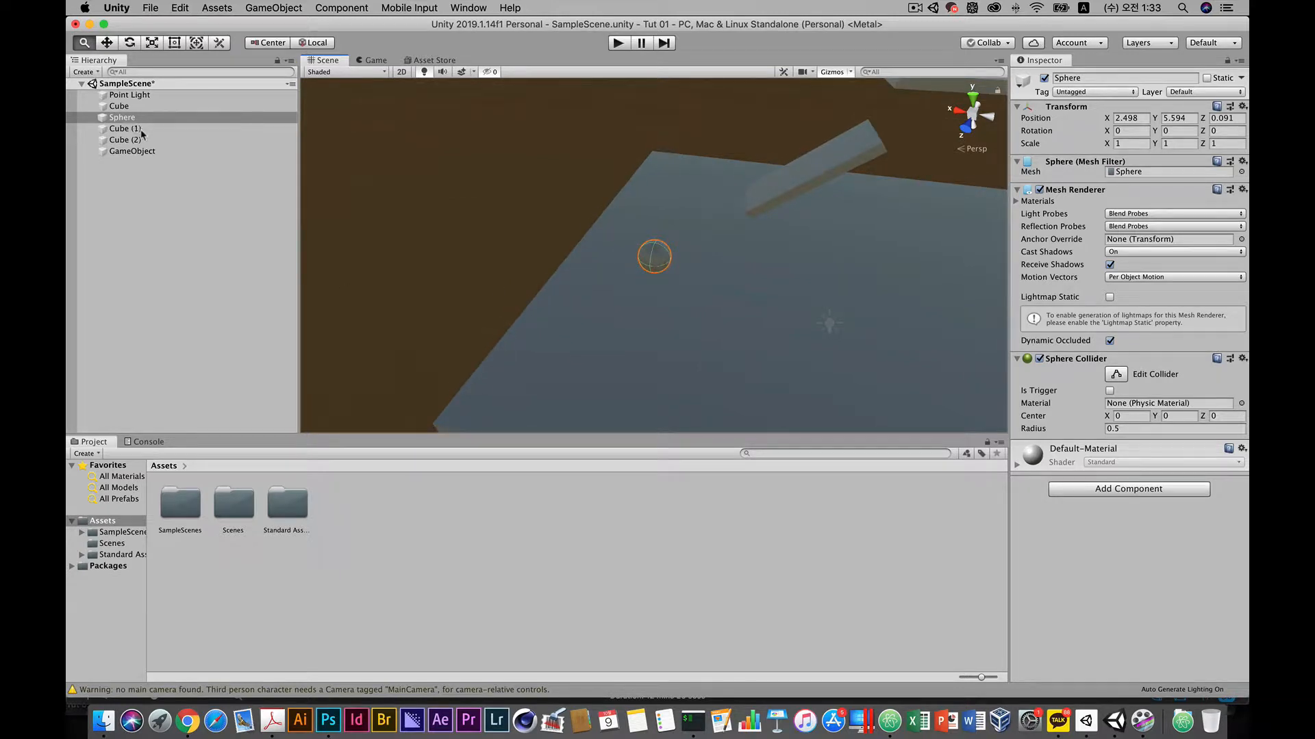
Step: Select the empty game object and examine its position relative to the ramp, the upper platform and the ground slab
{"action": "left_click", "coordinate": [136, 151]}
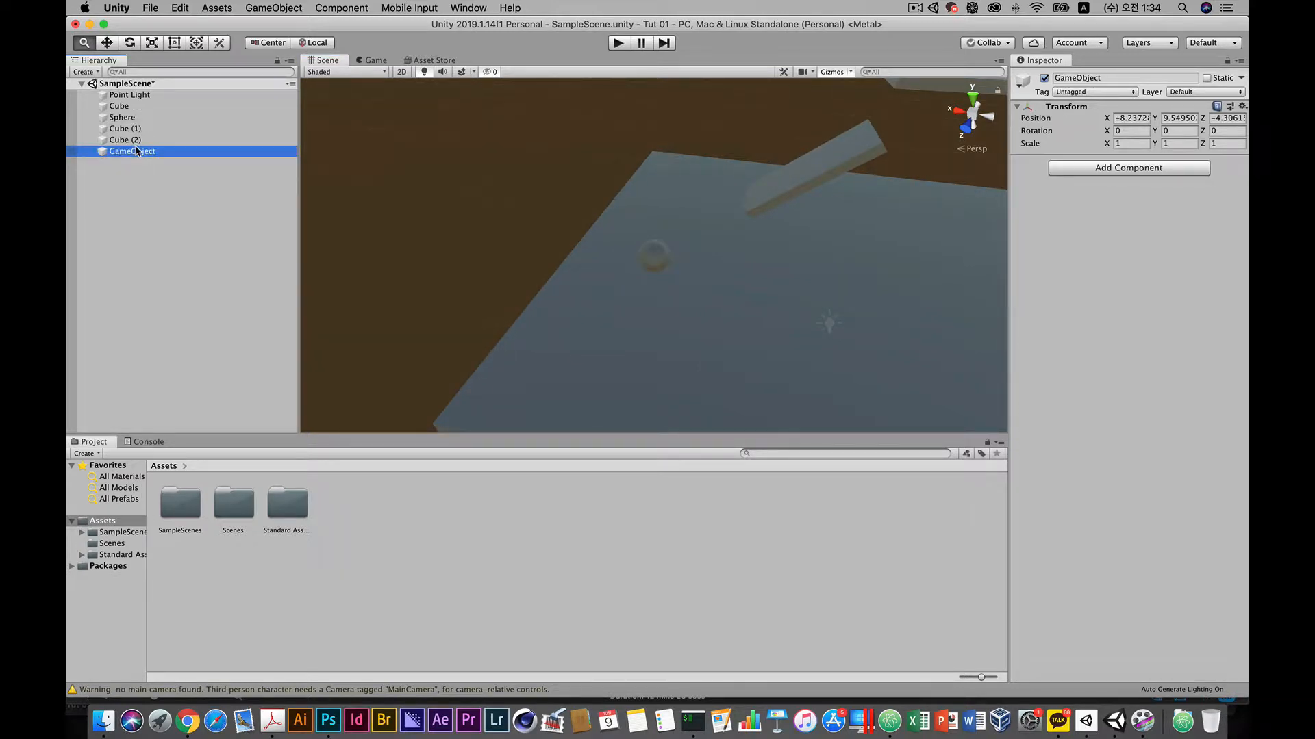
{"action": "left_click_drag", "start_coordinate": [842, 252], "coordinate": [640, 290]}
{"action": "double_click", "coordinate": [137, 154]}
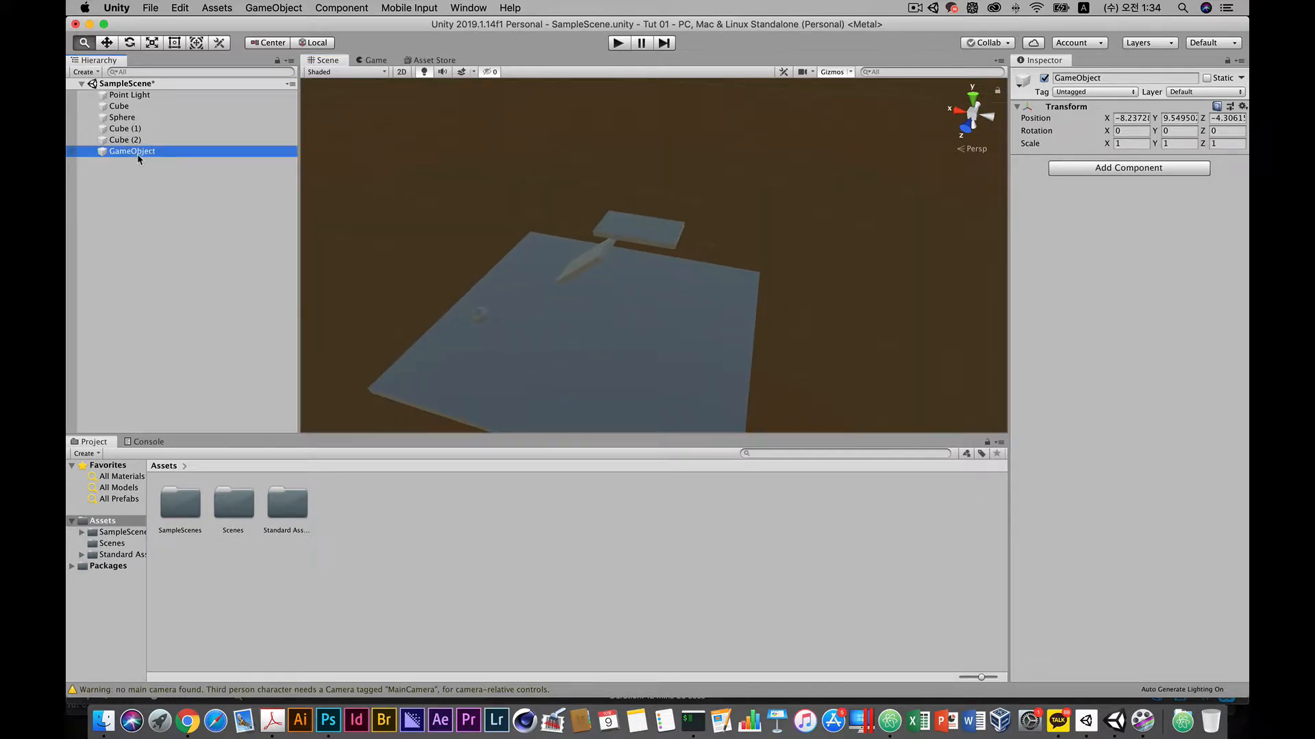
{"action": "scroll", "coordinate": [569, 306], "scroll_direction": "up", "scroll_amount": 10}
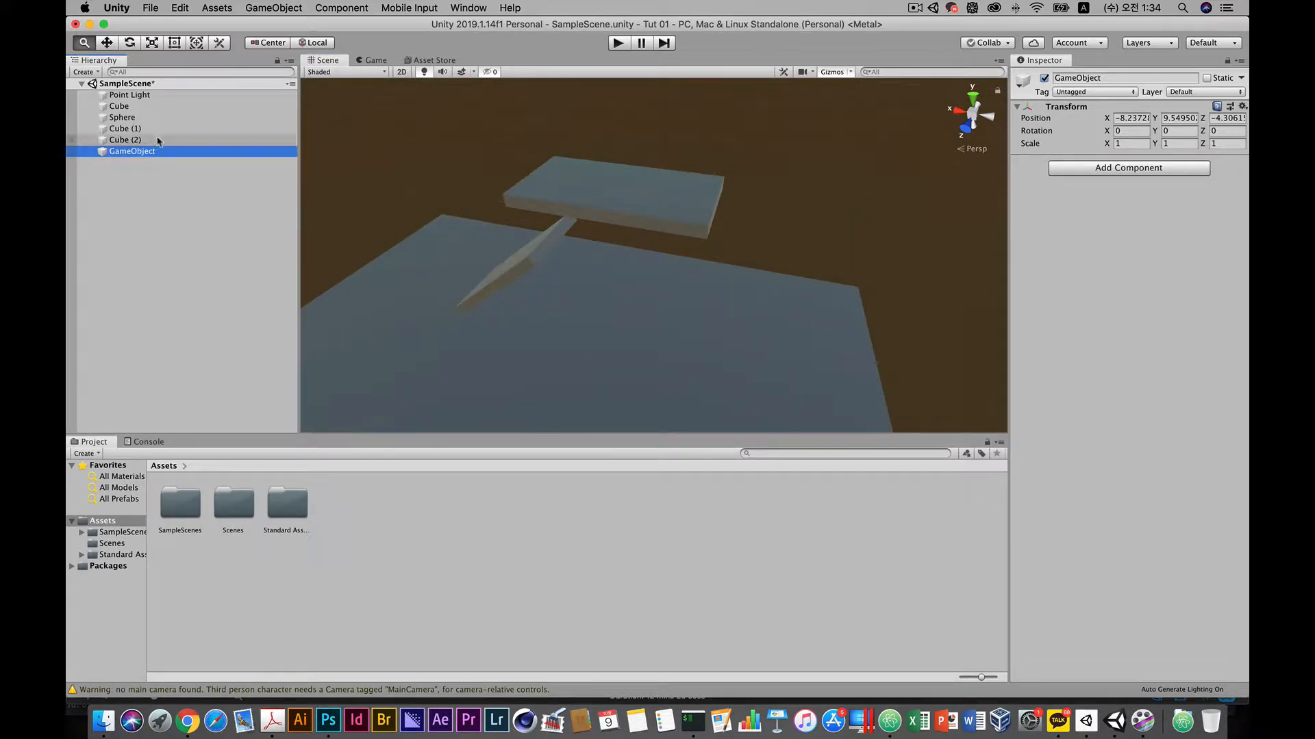
{"action": "left_click", "coordinate": [107, 43]}
{"action": "scroll", "coordinate": [661, 262], "scroll_direction": "up", "scroll_amount": 10}
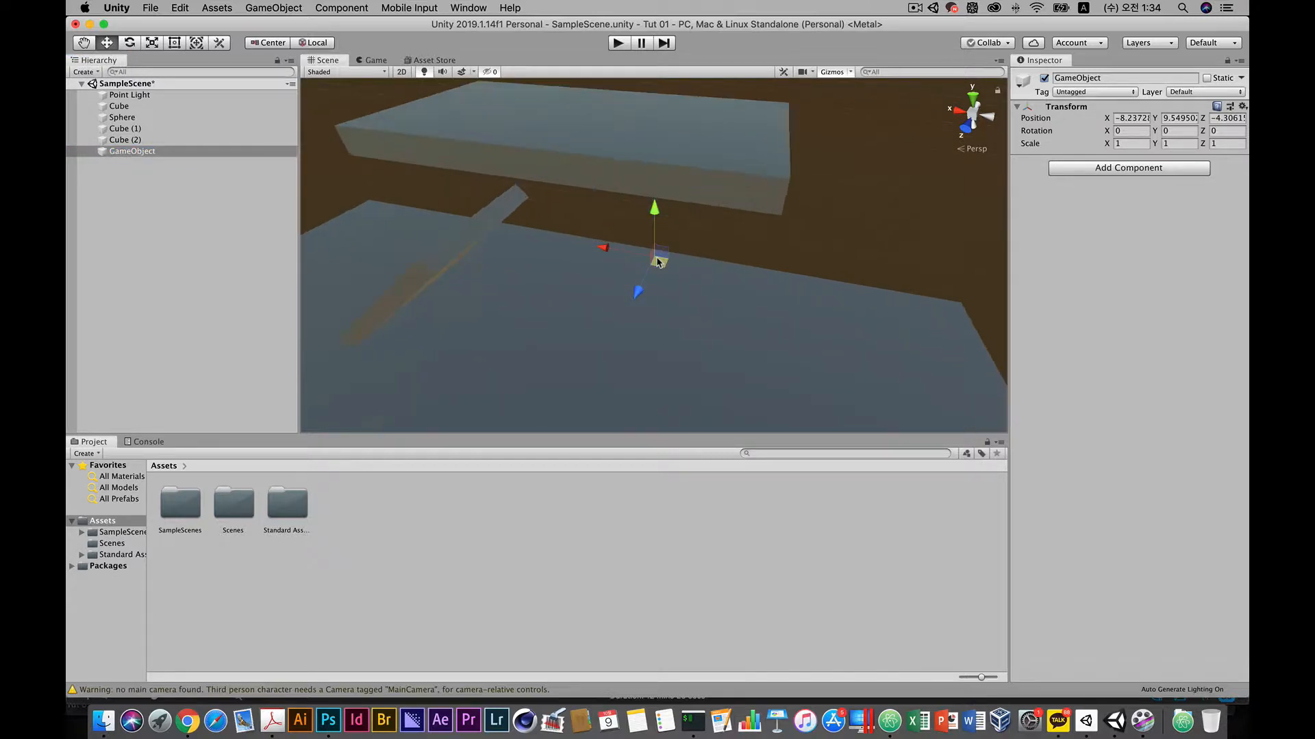
{"action": "scroll", "coordinate": [657, 261], "scroll_direction": "down", "scroll_amount": 5}
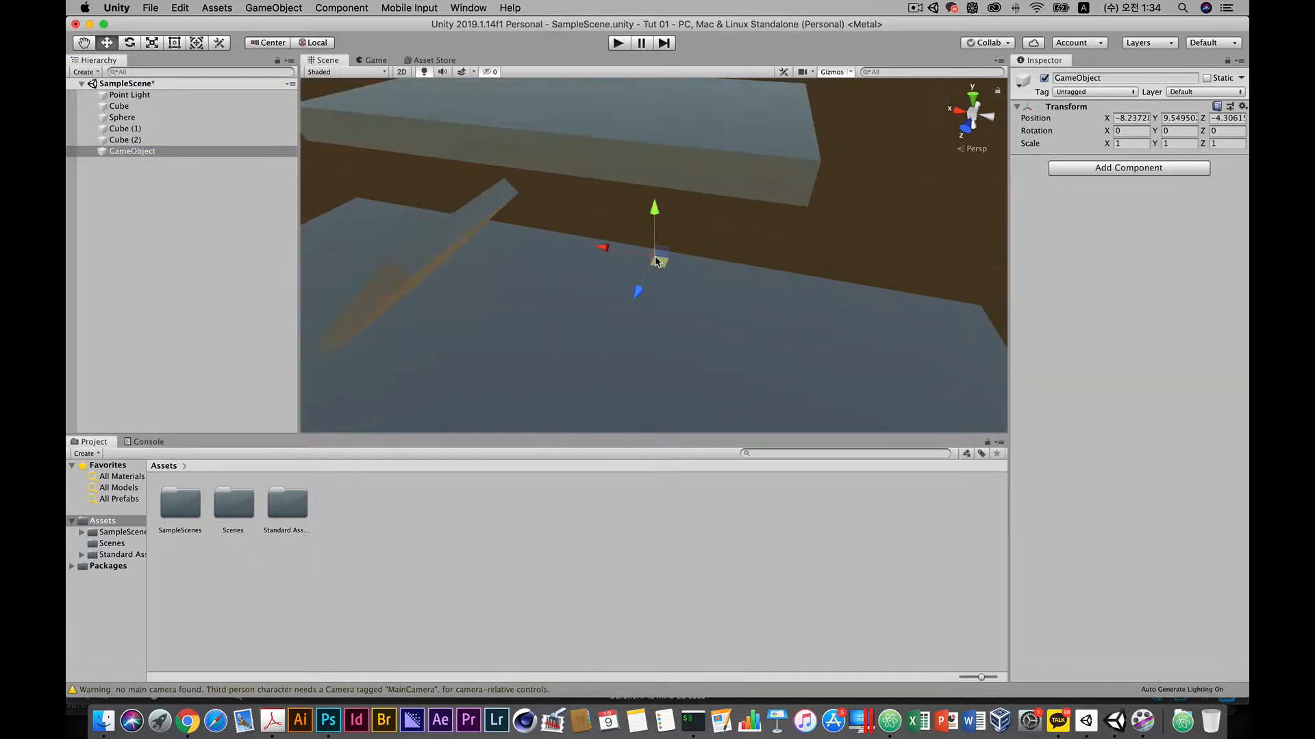
{"action": "left_click_drag", "start_coordinate": [656, 261], "coordinate": [446, 295], "text": "alt"}
{"action": "scroll", "coordinate": [654, 350], "scroll_direction": "down", "scroll_amount": 5}
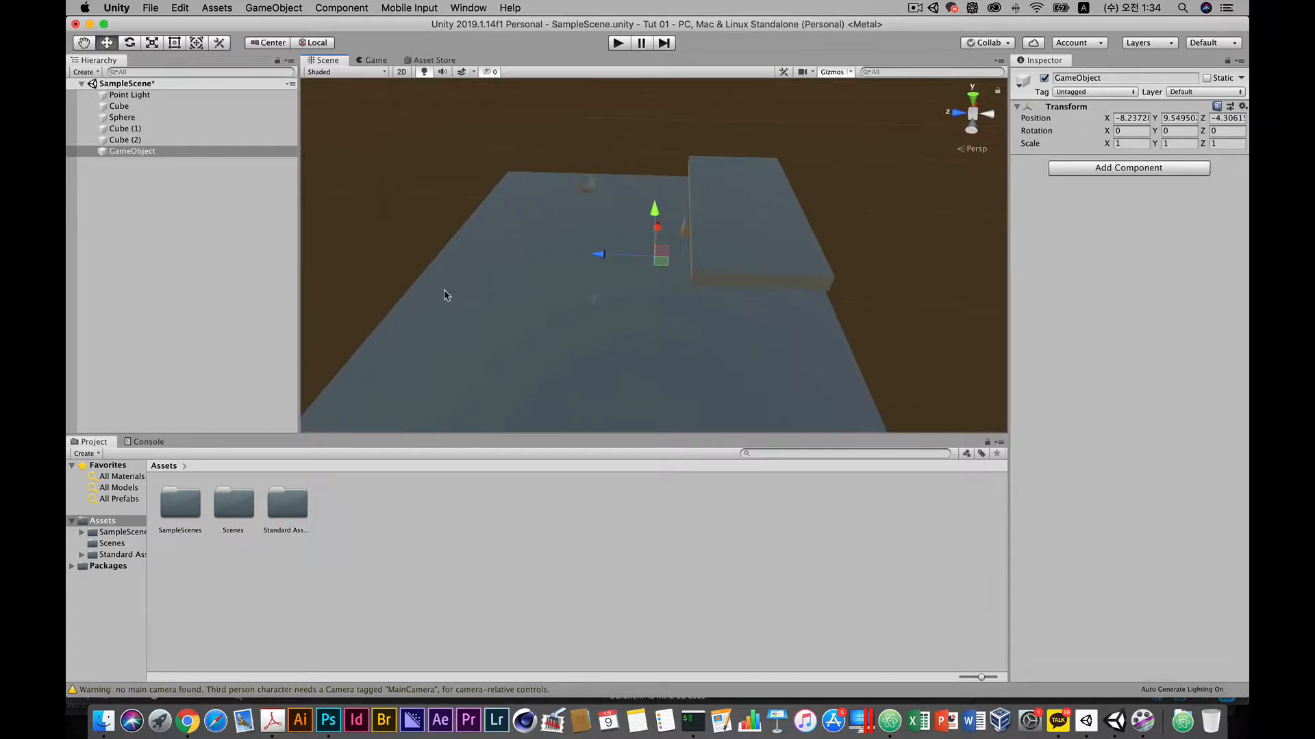
{"action": "left_click_drag", "start_coordinate": [550, 277], "coordinate": [760, 265], "text": "alt"}
Step: Make the ramp Cube (1) and the platform Cube (2) children of the empty game object
{"action": "left_click", "coordinate": [129, 129]}
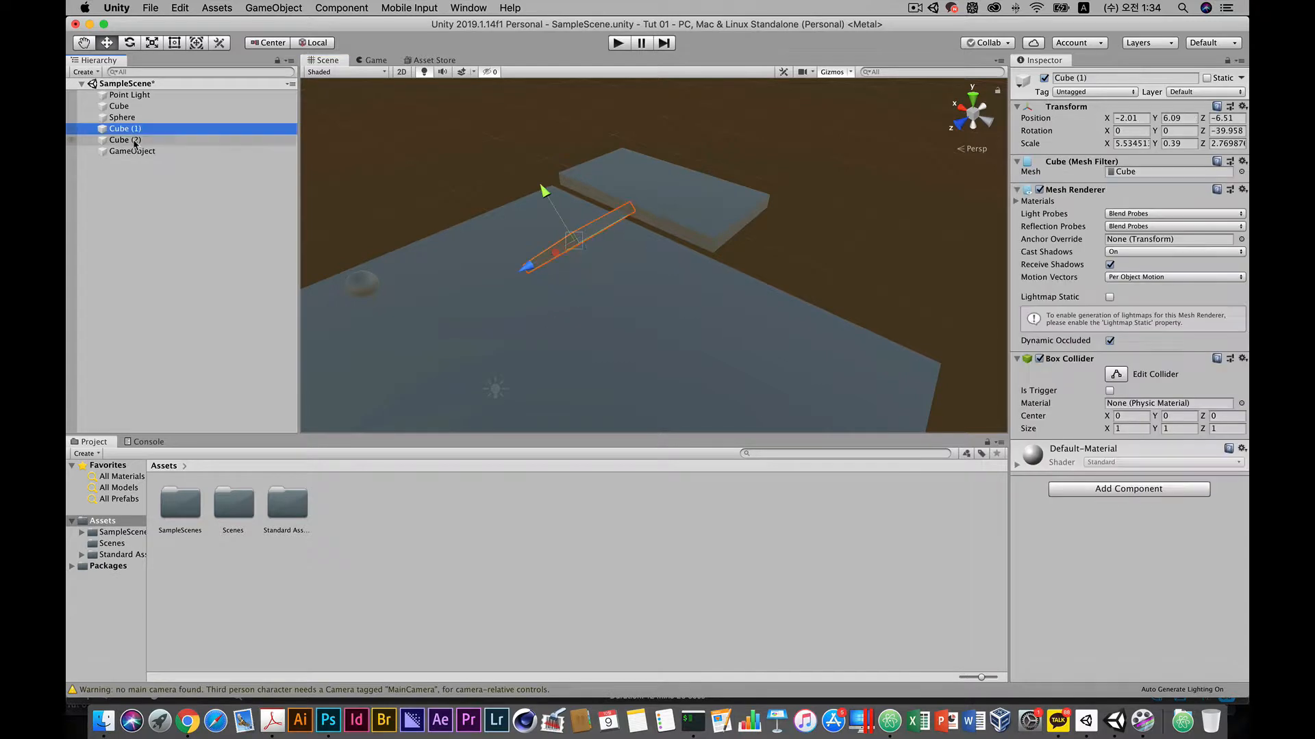
{"action": "left_click", "coordinate": [137, 139], "text": "shift"}
{"action": "left_click_drag", "start_coordinate": [130, 168], "coordinate": [133, 151]}
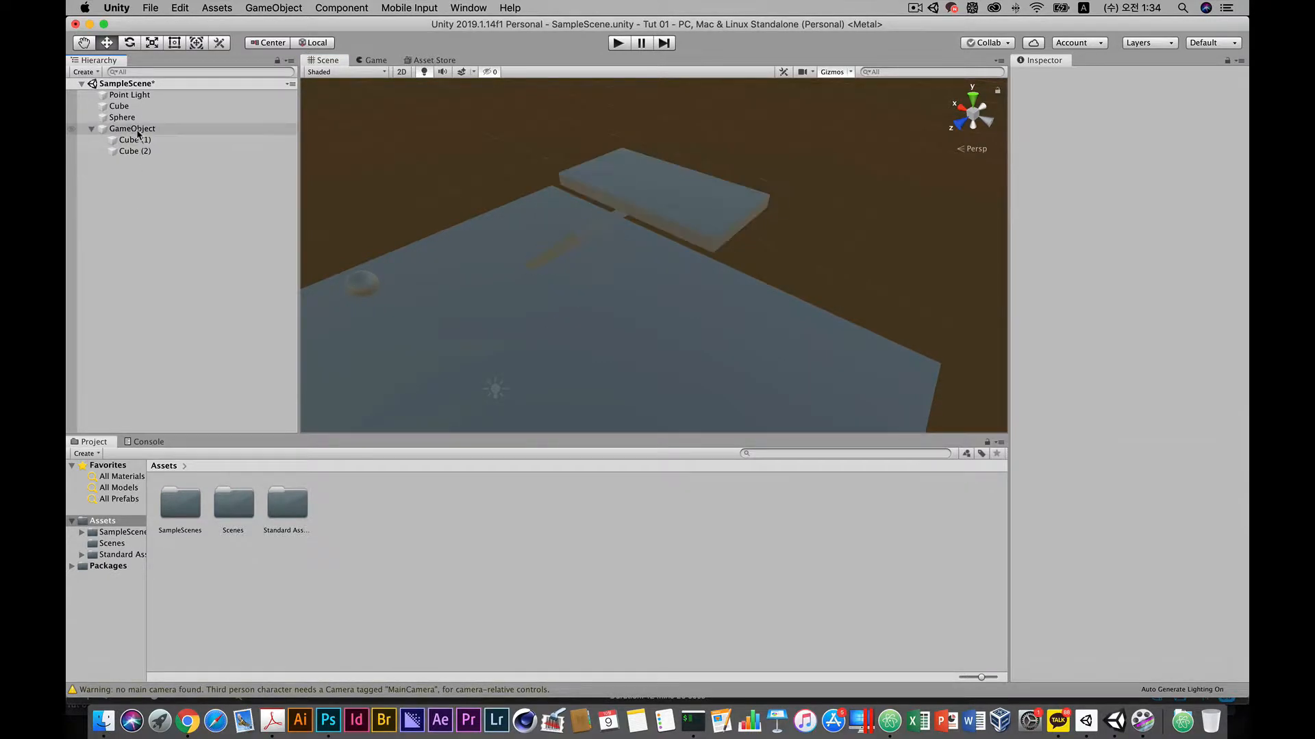
Step: Rename the parent game object as Map
{"action": "left_click", "coordinate": [134, 129]}
{"action": "left_click", "coordinate": [1103, 77]}
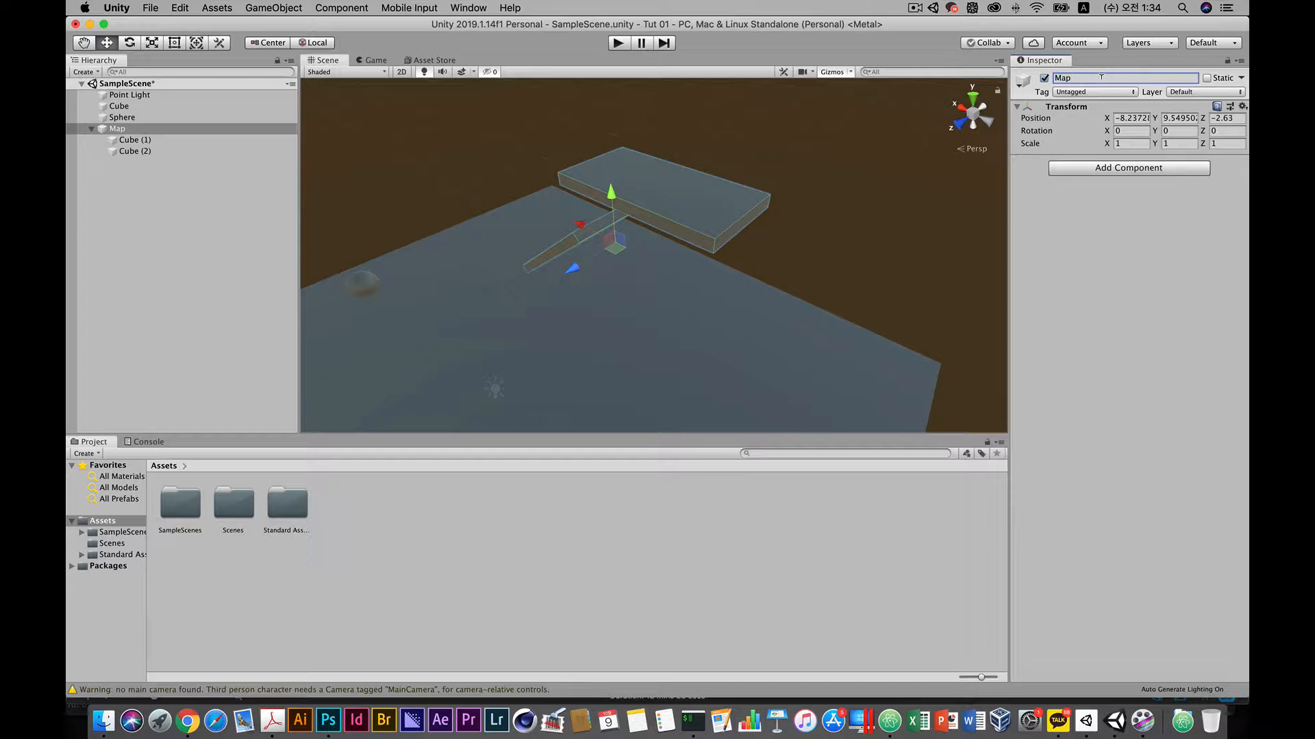
{"action": "left_click", "coordinate": [136, 315]}
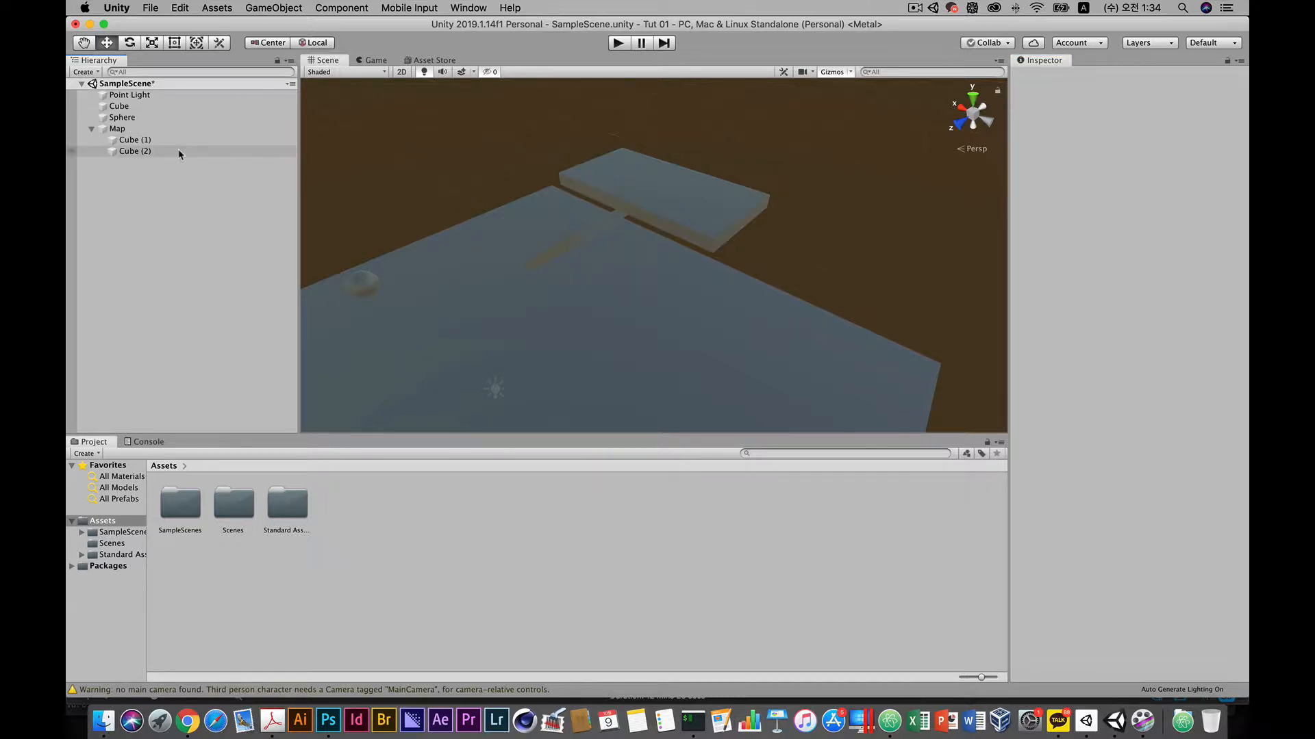
Step: Move the whole Map group along its Z axis to about Z 0.76
{"action": "left_click", "coordinate": [130, 129]}
{"action": "left_click_drag", "start_coordinate": [577, 270], "coordinate": [669, 297]}
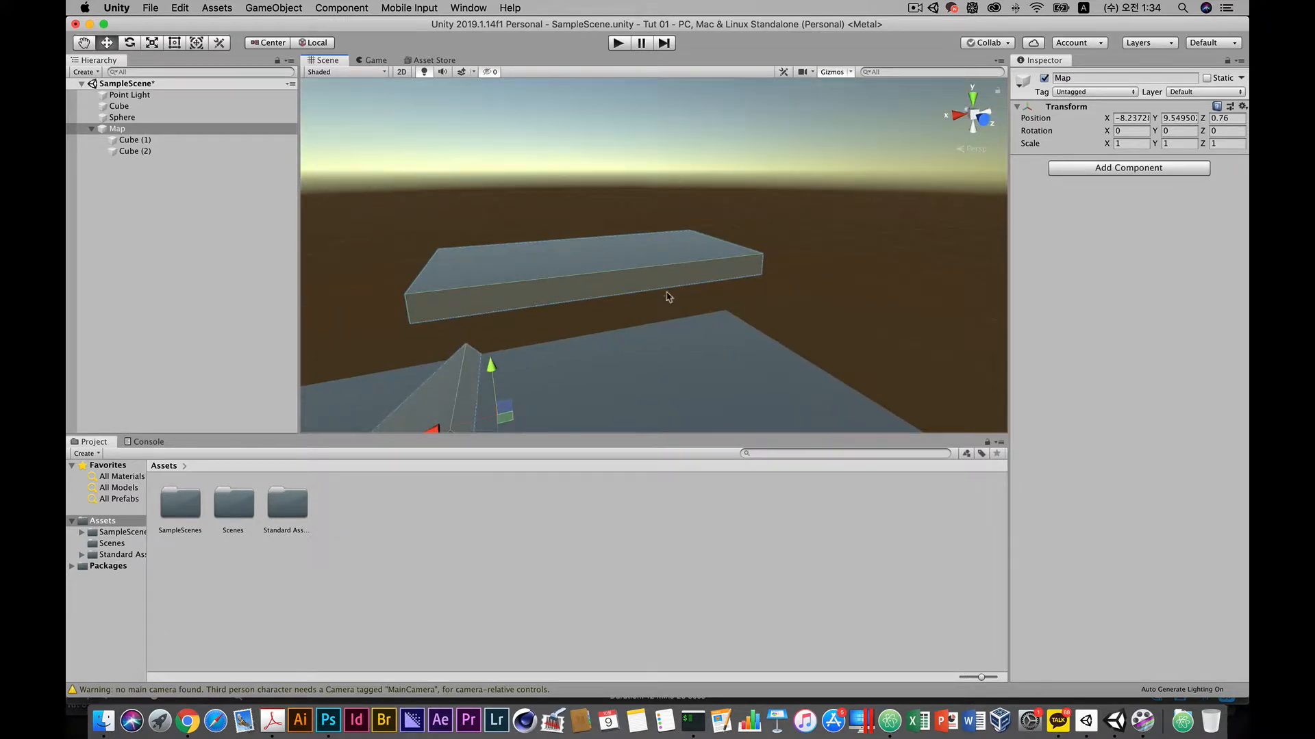
{"action": "scroll", "coordinate": [669, 297], "scroll_direction": "down", "scroll_amount": 2}
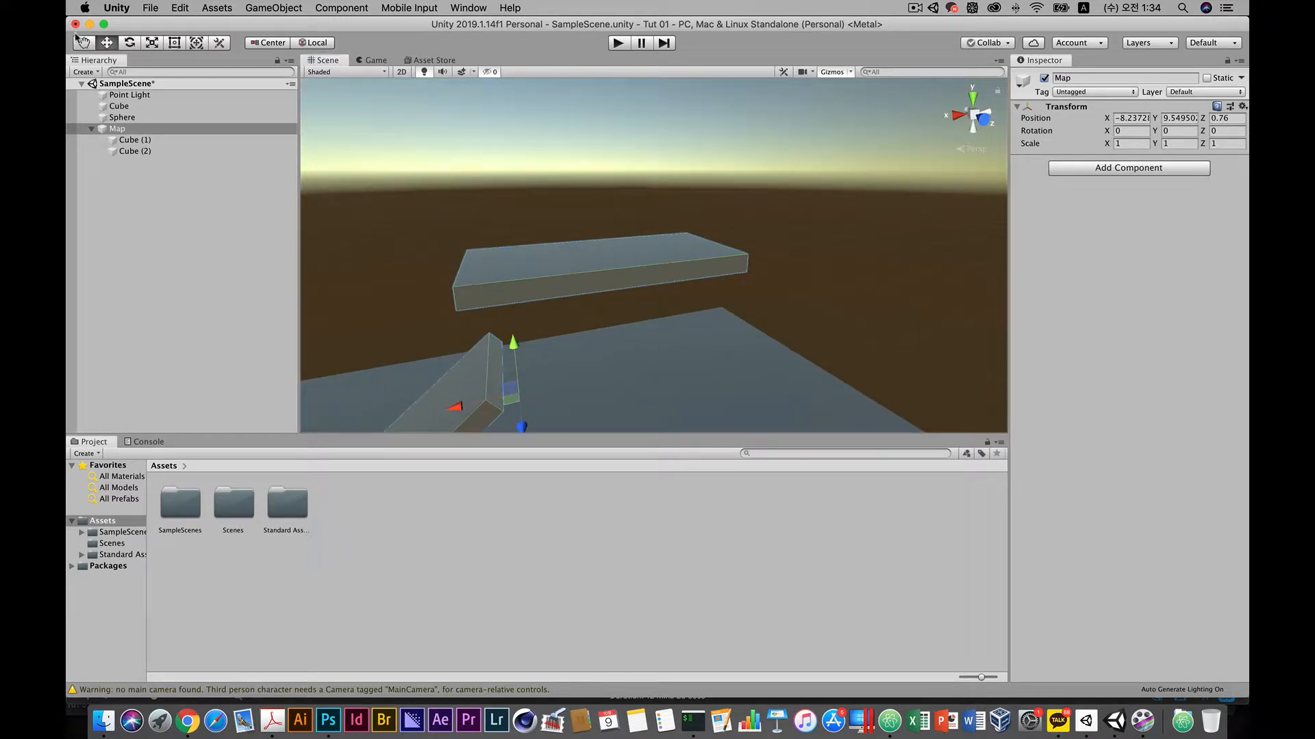
Step: Lower the platform Cube (2) and shift it toward the ramp's upper end, to about X 1.18, Y -1.71
{"action": "left_click", "coordinate": [82, 41]}
{"action": "left_click_drag", "start_coordinate": [639, 339], "coordinate": [677, 317]}
{"action": "left_click", "coordinate": [125, 151]}
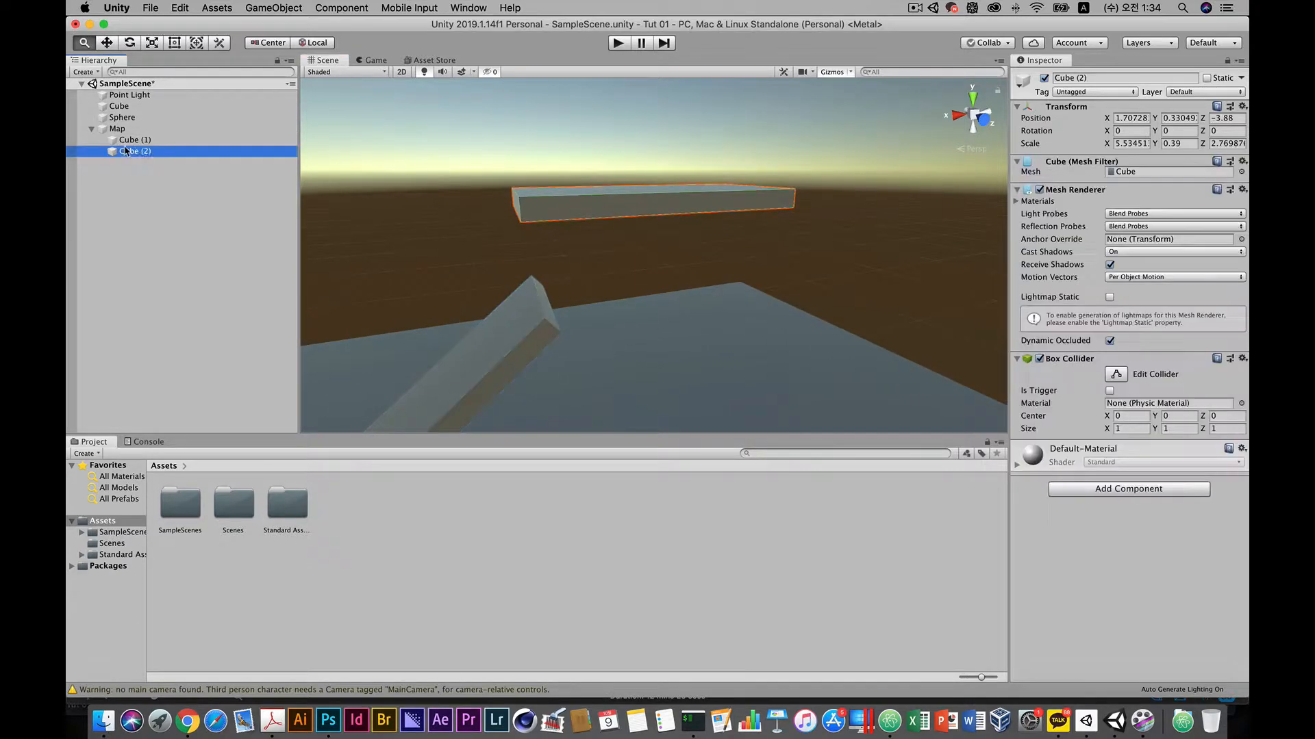
{"action": "left_click", "coordinate": [106, 42]}
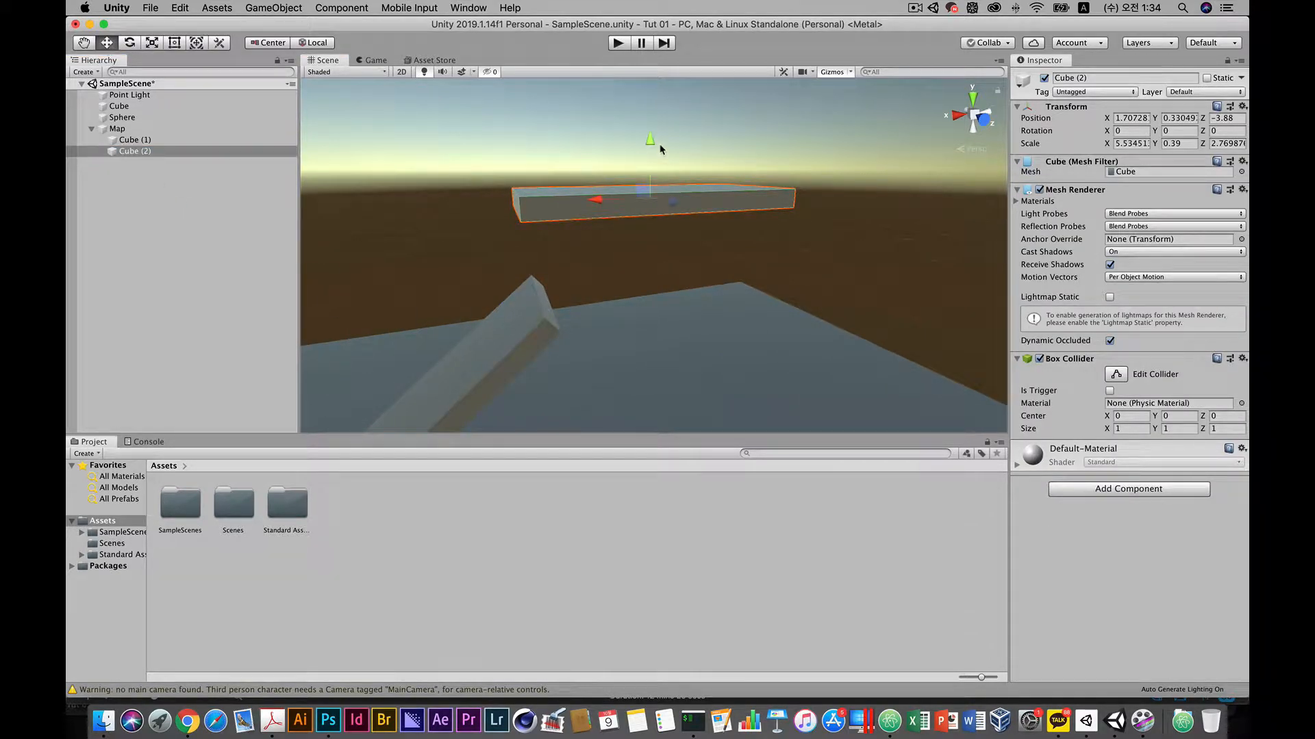
{"action": "left_click_drag", "start_coordinate": [651, 142], "coordinate": [645, 233]}
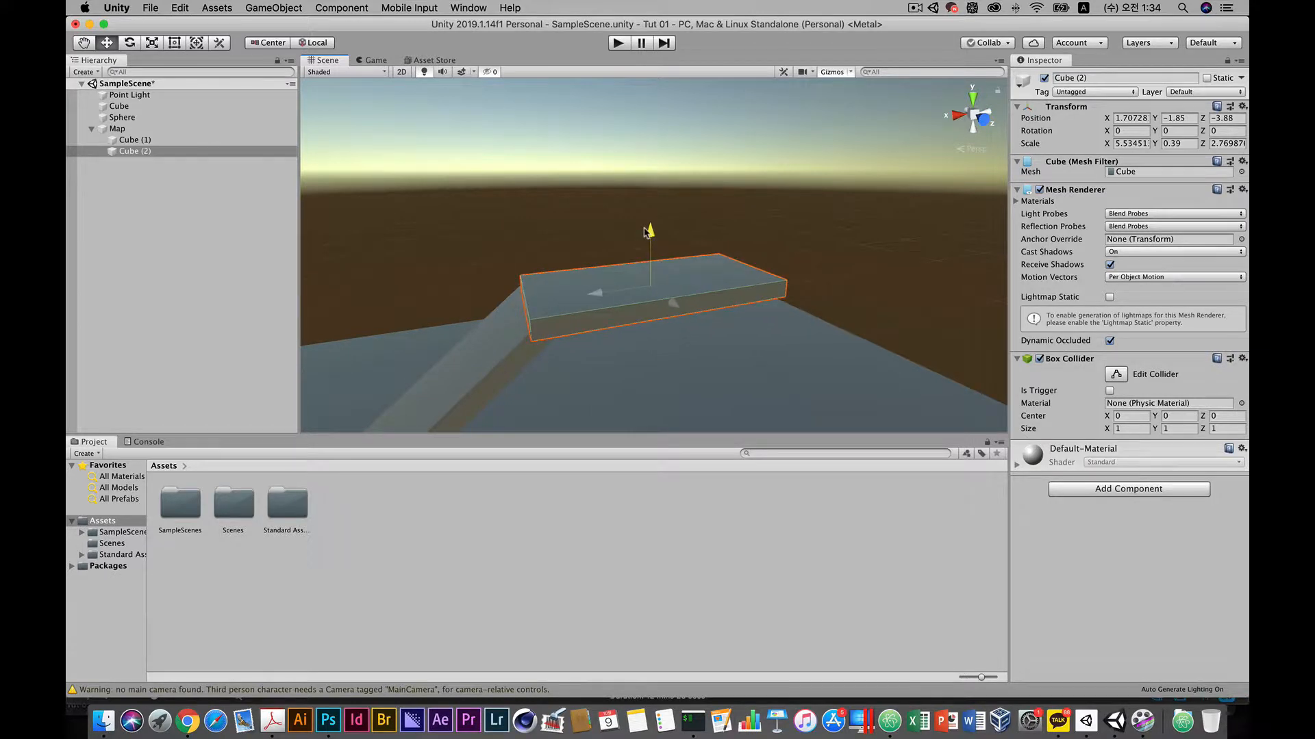
{"action": "left_click_drag", "start_coordinate": [593, 298], "coordinate": [613, 297]}
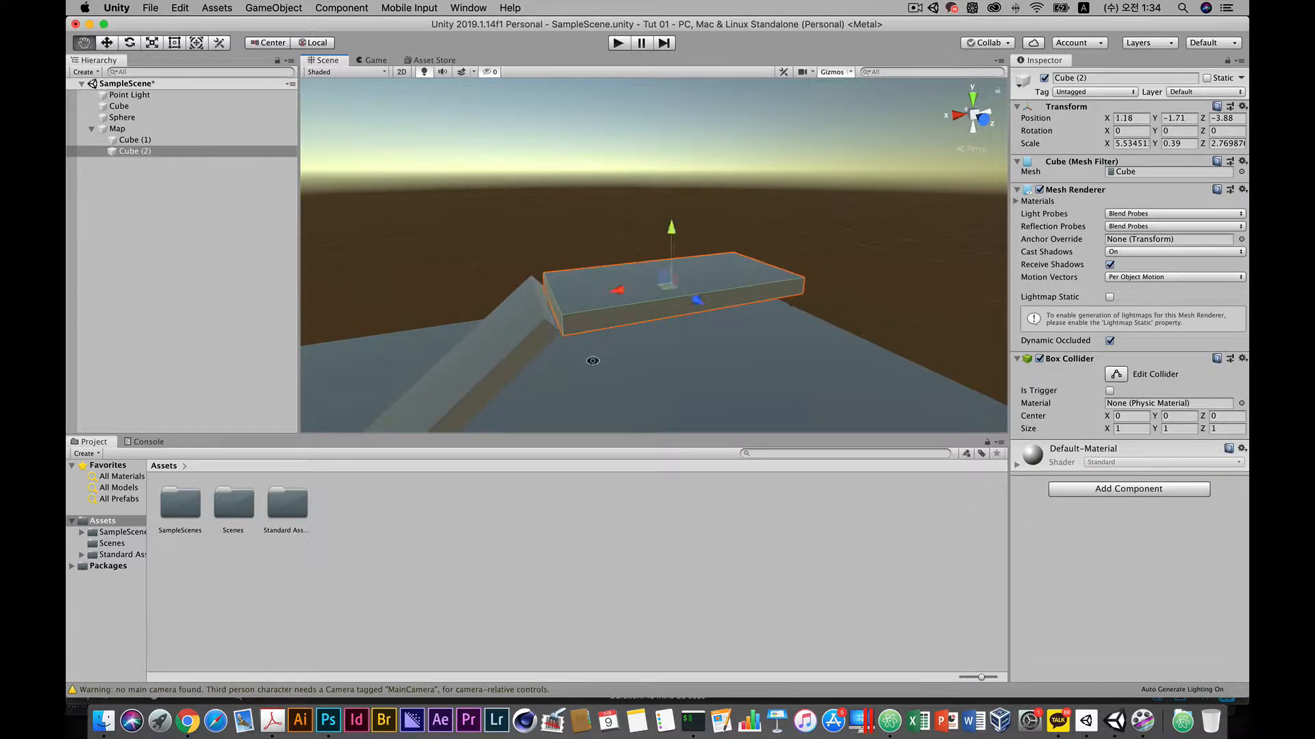
{"action": "left_click_drag", "start_coordinate": [591, 361], "coordinate": [302, 346], "text": "alt"}
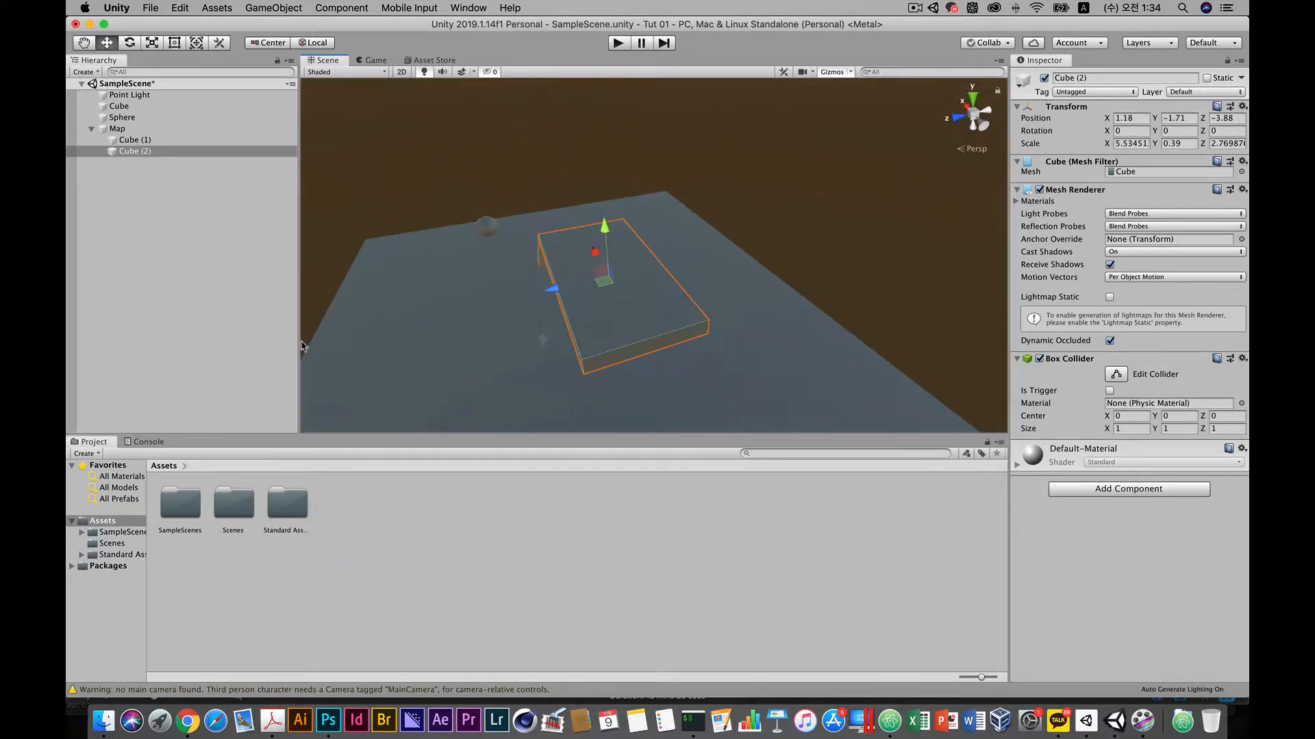
Step: Move the Map group along Z to about -3.26, carrying the ramp and platform together
{"action": "left_click", "coordinate": [118, 128]}
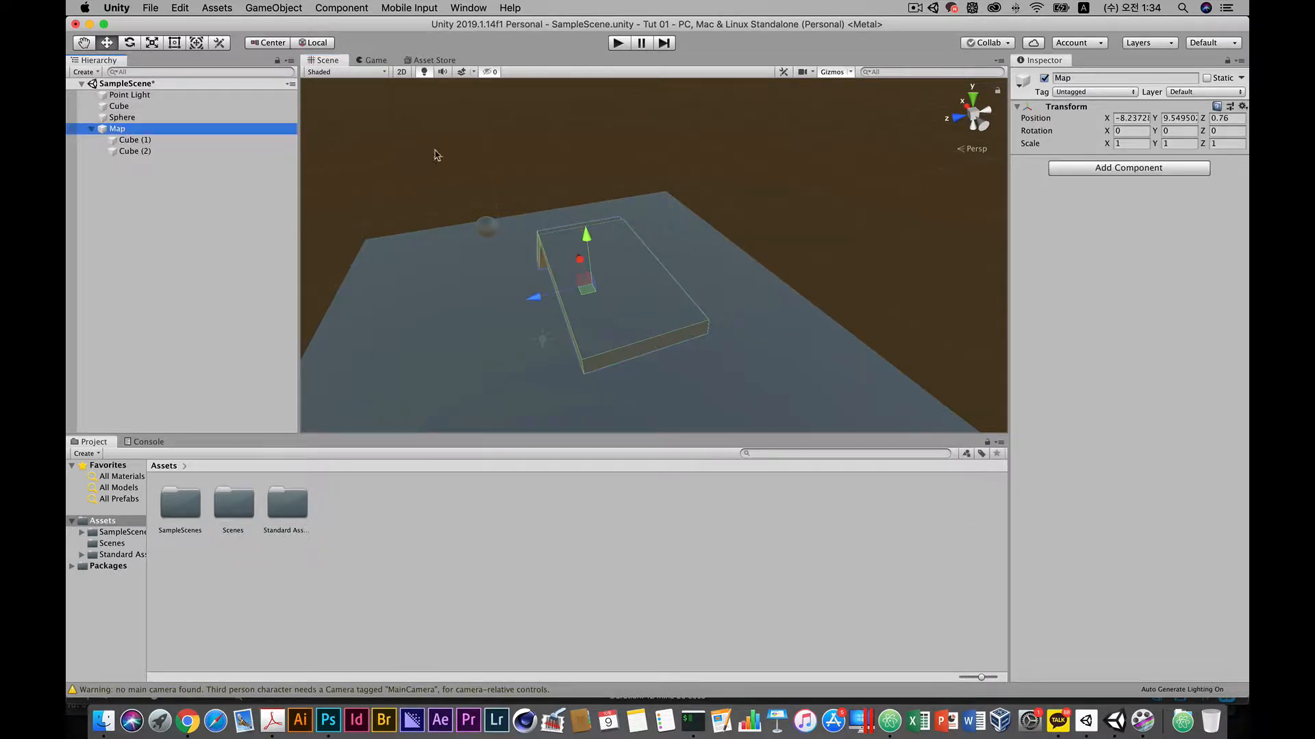
{"action": "left_click_drag", "start_coordinate": [534, 302], "coordinate": [719, 291]}
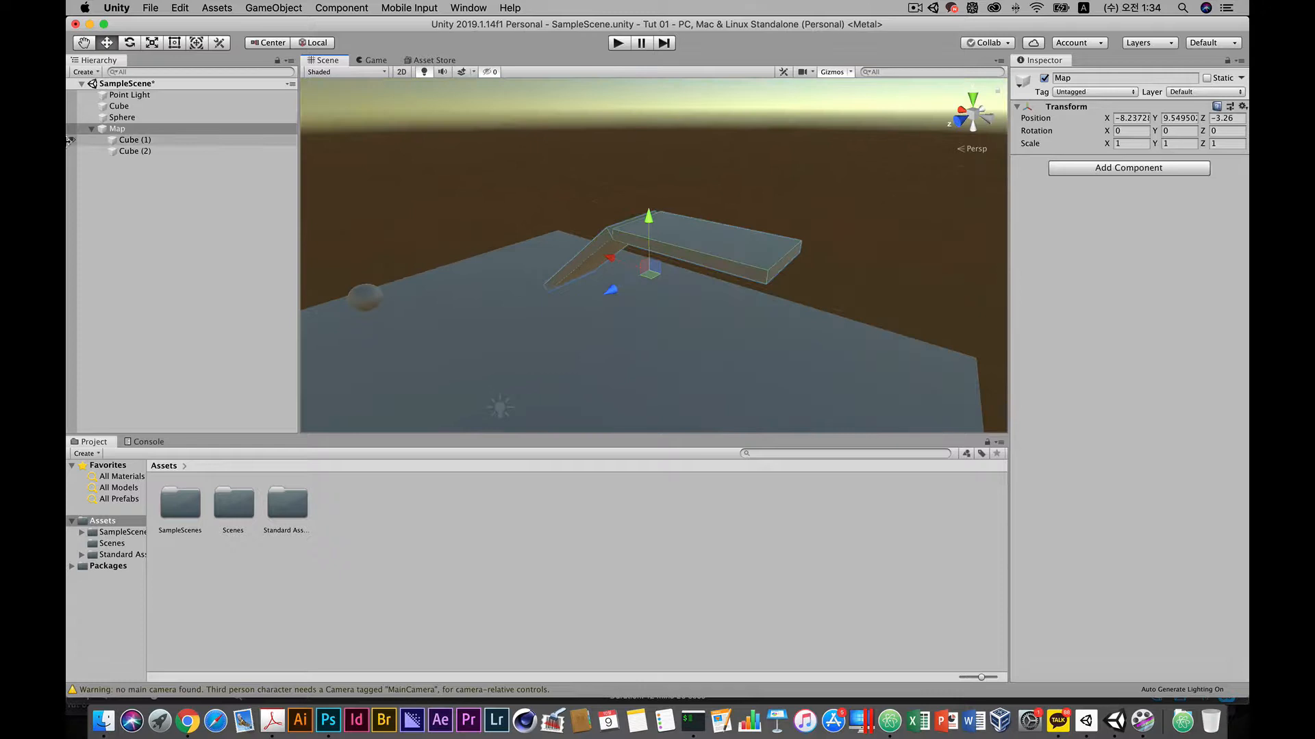
Step: Shift the platform Cube (2) along X to about 1.4 and fine-tune its height against the ramp's upper edge
{"action": "left_click", "coordinate": [135, 152]}
{"action": "left_click_drag", "start_coordinate": [581, 253], "coordinate": [471, 255], "text": "alt"}
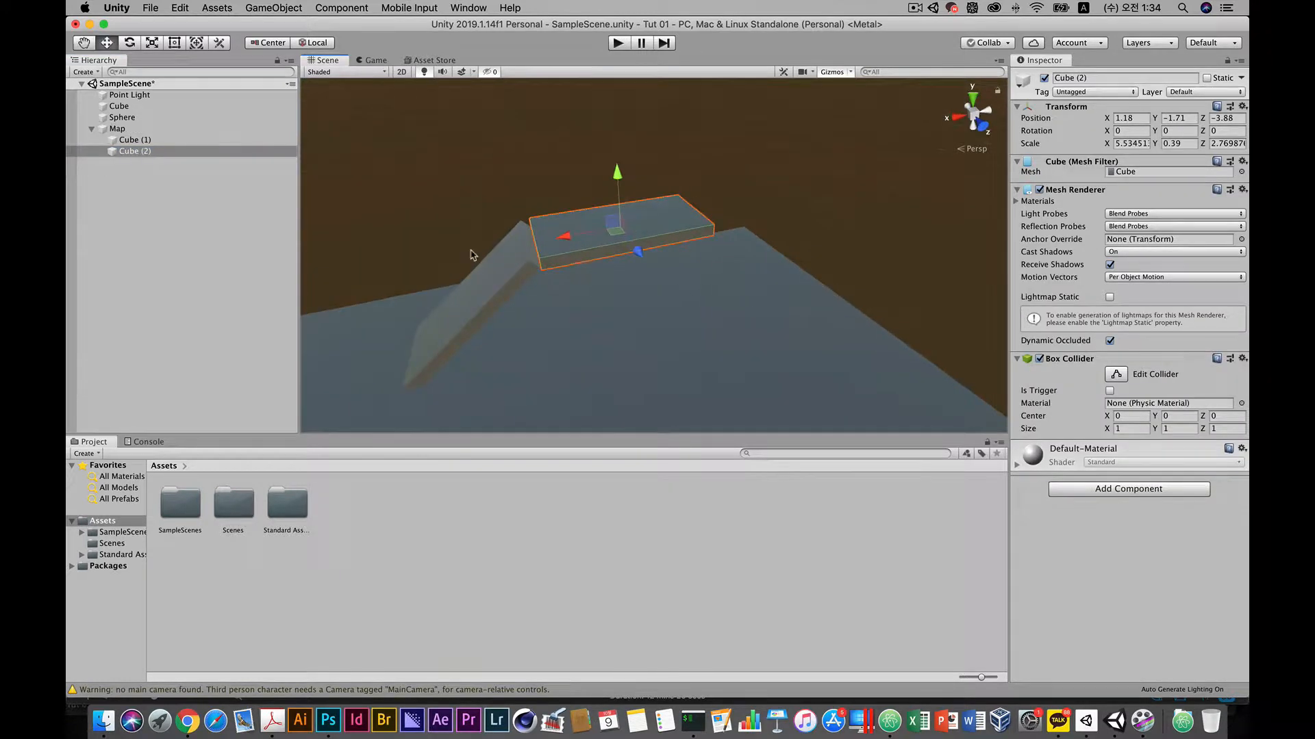
{"action": "left_click", "coordinate": [91, 131]}
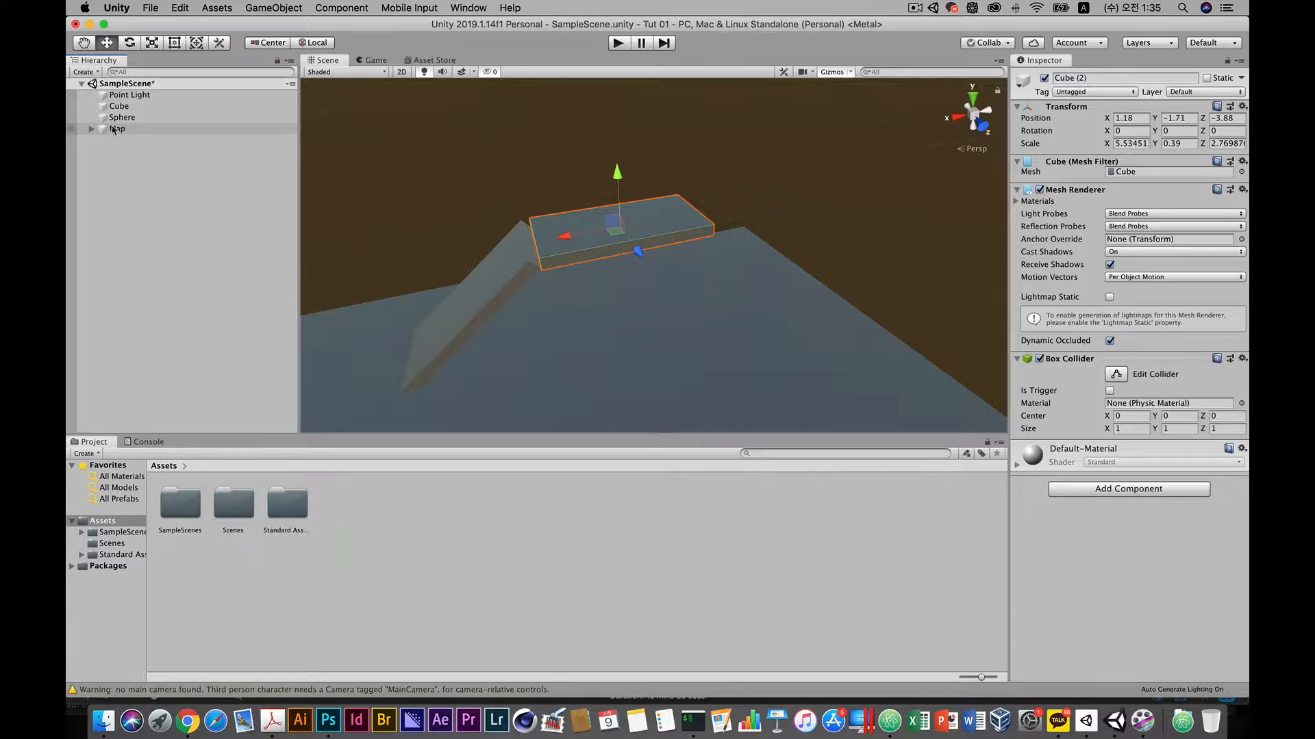
{"action": "left_click", "coordinate": [90, 131]}
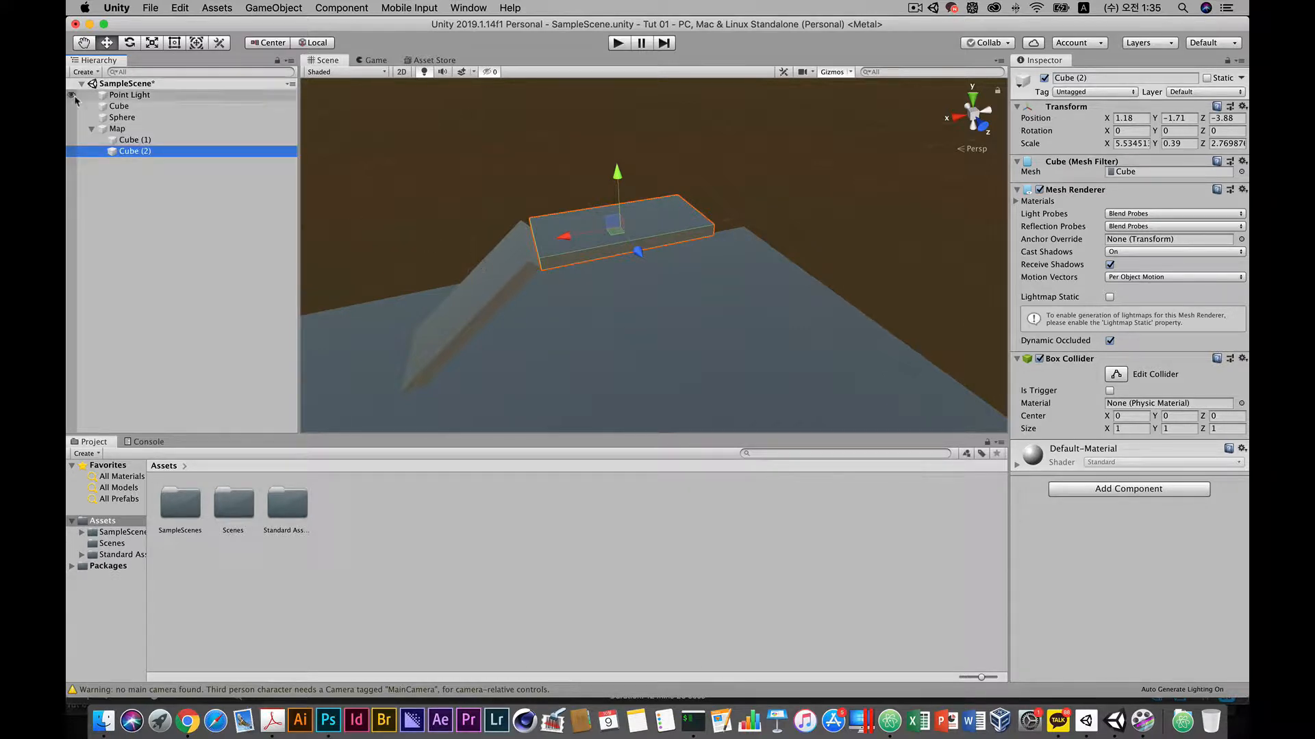
{"action": "scroll", "coordinate": [560, 270], "scroll_direction": "up", "scroll_amount": 5}
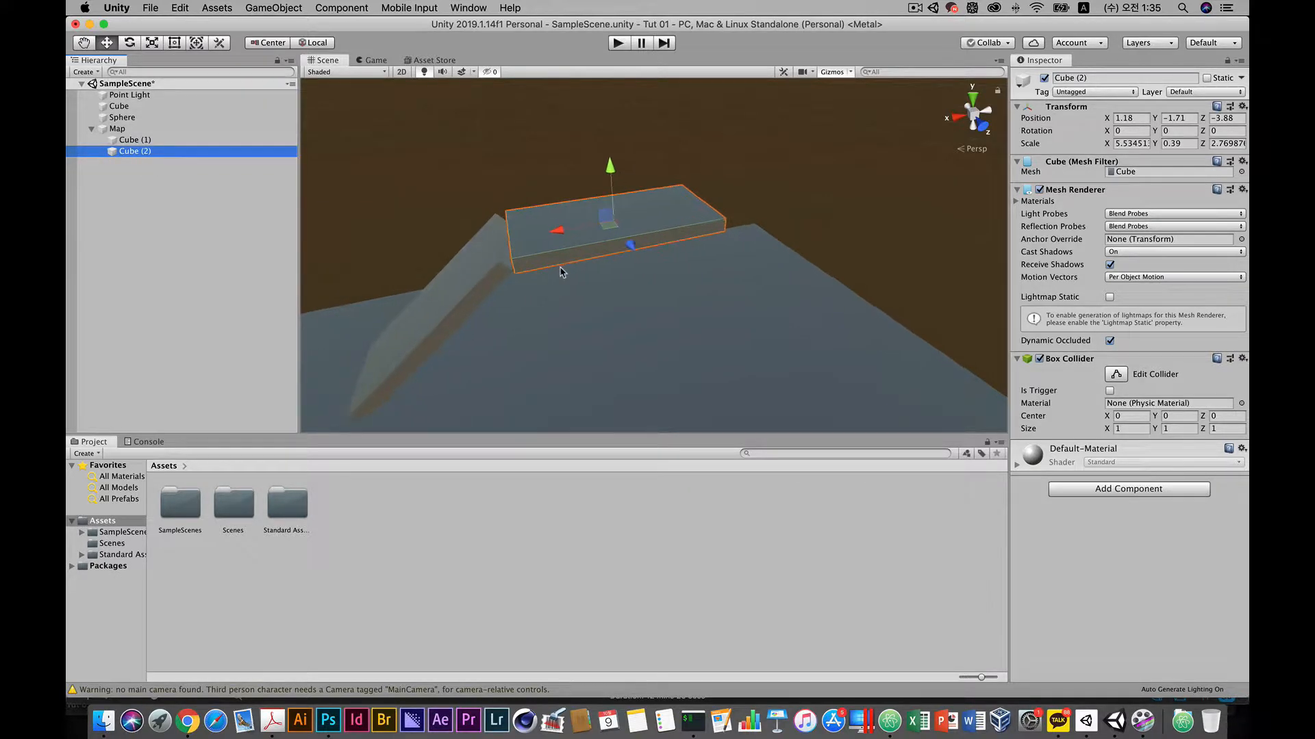
{"action": "left_click_drag", "start_coordinate": [560, 270], "coordinate": [369, 264], "text": "alt"}
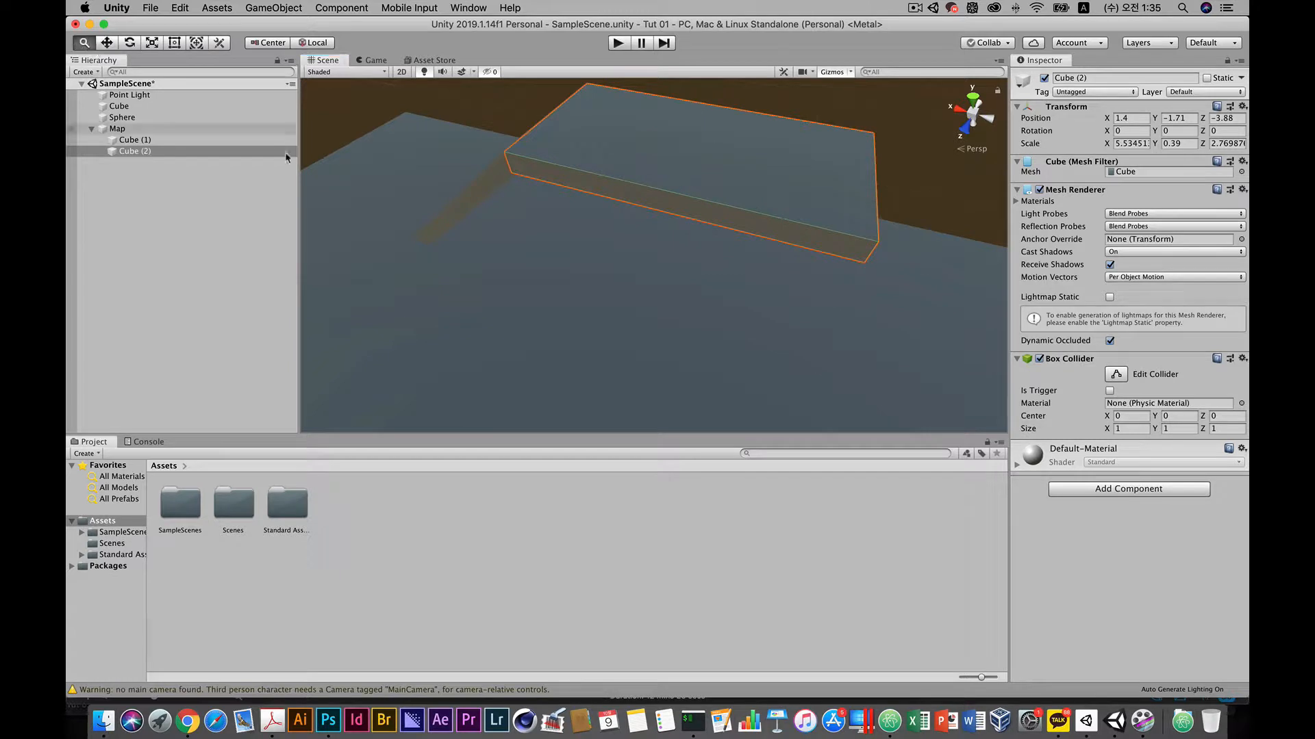
{"action": "scroll", "coordinate": [640, 279], "scroll_direction": "up", "scroll_amount": 8}
{"action": "left_click_drag", "start_coordinate": [665, 235], "coordinate": [313, 165], "text": "alt"}
{"action": "left_click", "coordinate": [108, 42]}
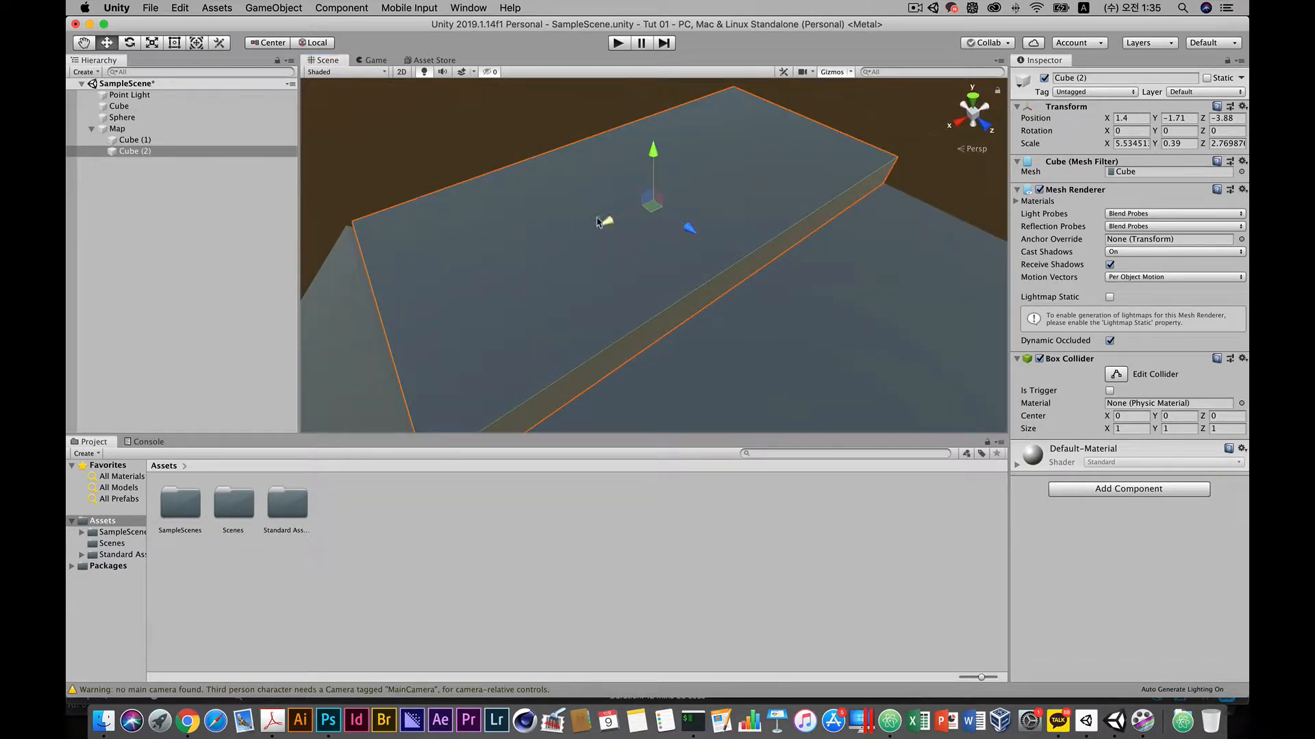
{"action": "left_click_drag", "start_coordinate": [599, 222], "coordinate": [597, 226]}
{"action": "left_click_drag", "start_coordinate": [644, 154], "coordinate": [644, 158]}
{"action": "left_click_drag", "start_coordinate": [599, 226], "coordinate": [603, 225]}
Step: Duplicate the platform and shrink the copy to a small block scaled about 0.9 × 0.39 × 1.17, placed near X 2.97, Z 0.38
{"action": "scroll", "coordinate": [684, 249], "scroll_direction": "down", "scroll_amount": 5}
{"action": "left_click_drag", "start_coordinate": [683, 249], "coordinate": [849, 250], "text": "alt"}
{"action": "left_click", "coordinate": [139, 155]}
{"action": "key", "text": "super+d"}
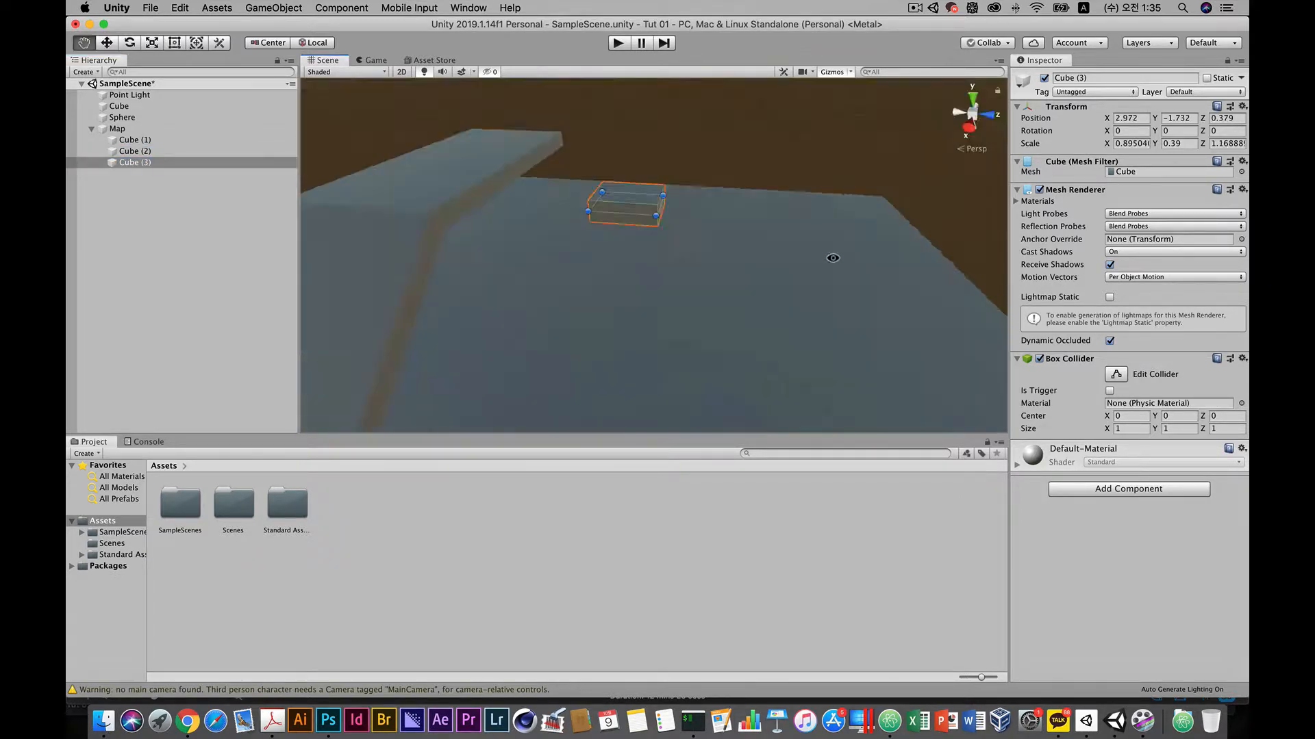
{"action": "left_click", "coordinate": [1225, 140]}
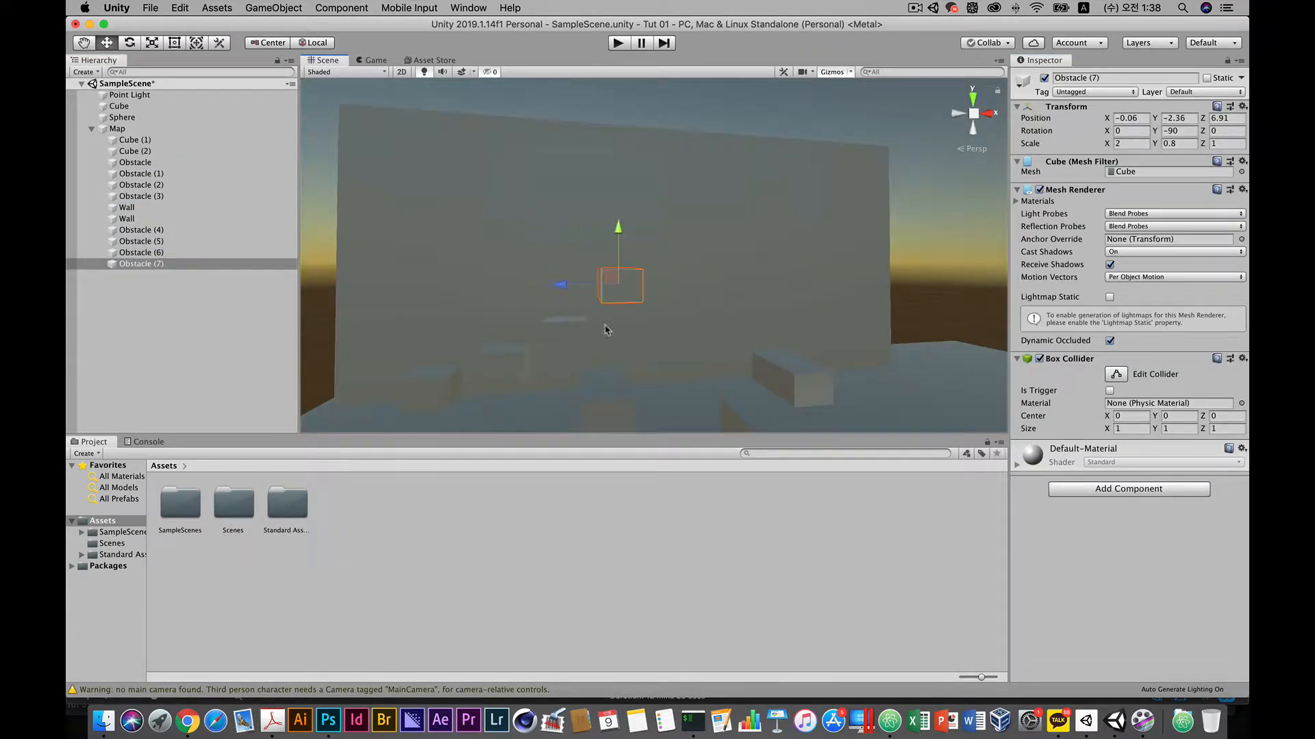
Step: Duplicate Obstacle (7) and stretch the copy into a wide raised ledge scaled about 9.81 × 0.8 × 4.98
{"action": "key", "text": "ctrl+d"}
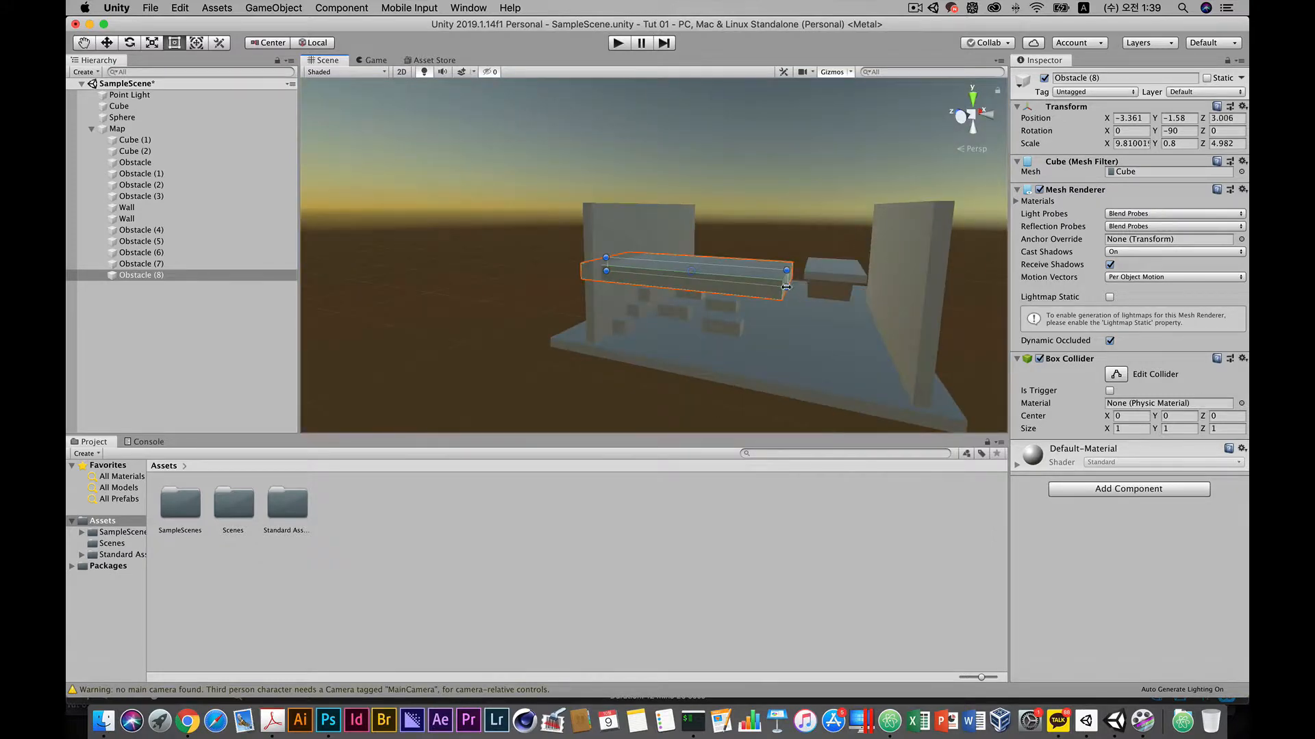
{"action": "key", "text": "w"}
Step: Duplicate the wall and place the copy at about X -6.88, Y -1.61, Z 0.89 along the slab's edge
{"action": "left_click", "coordinate": [892, 290]}
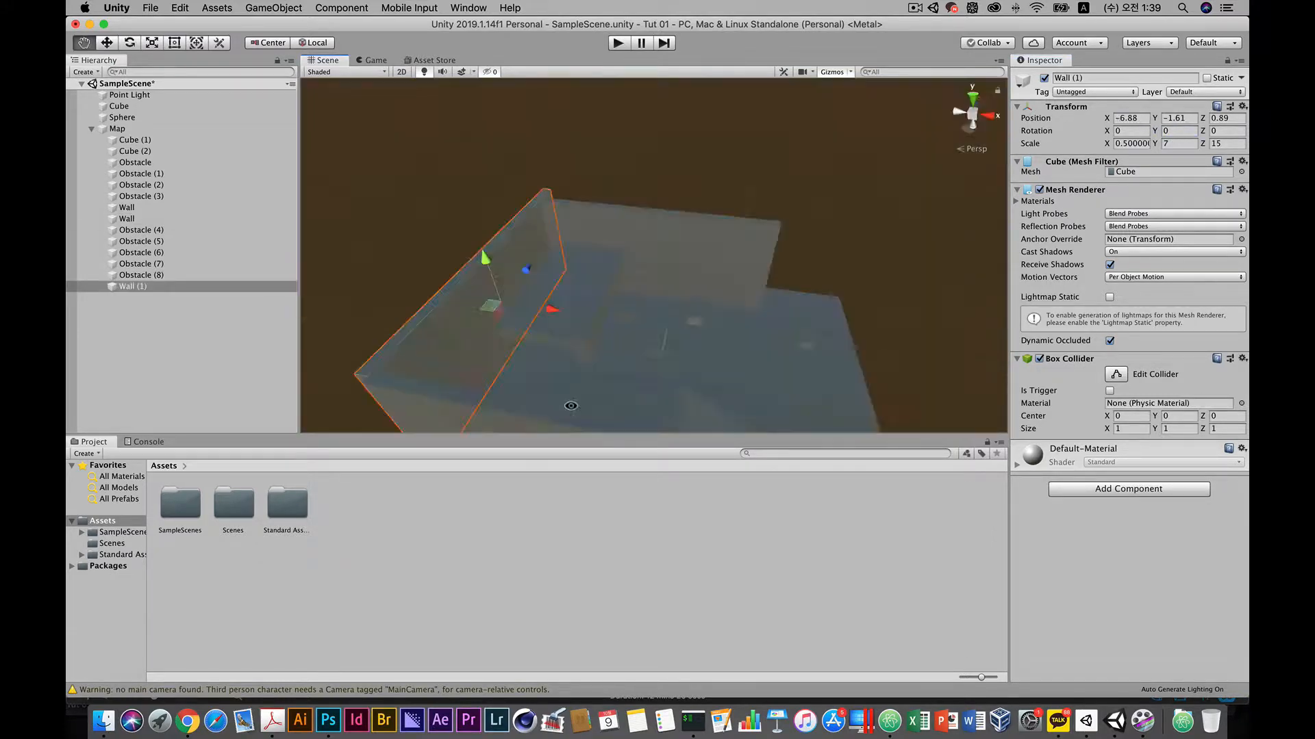
{"action": "left_click_drag", "start_coordinate": [384, 199], "coordinate": [510, 240], "text": "alt"}
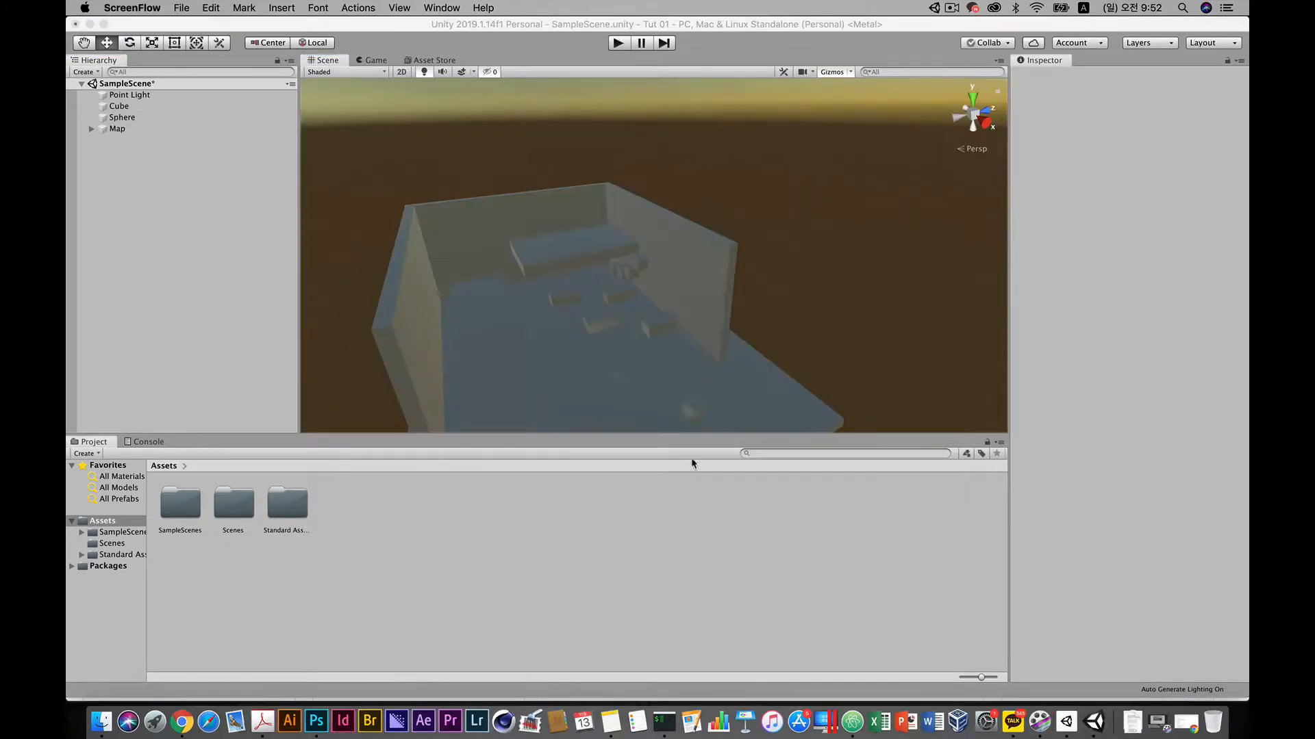
Step: Examine the walled map from several sides, checking the rear wall, the ramp, the obstacles and the side walls
{"action": "left_click", "coordinate": [507, 260]}
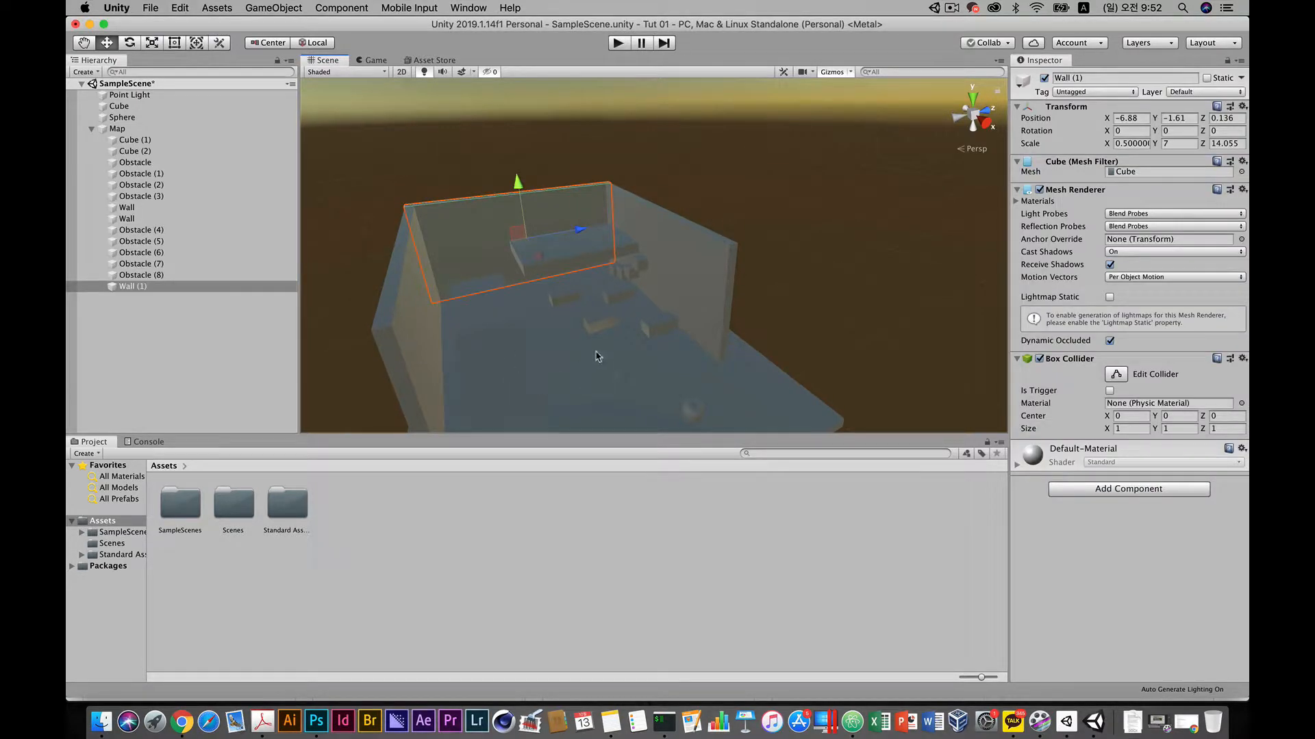
{"action": "left_click", "coordinate": [794, 280]}
{"action": "left_click_drag", "start_coordinate": [594, 350], "coordinate": [643, 276], "text": "alt"}
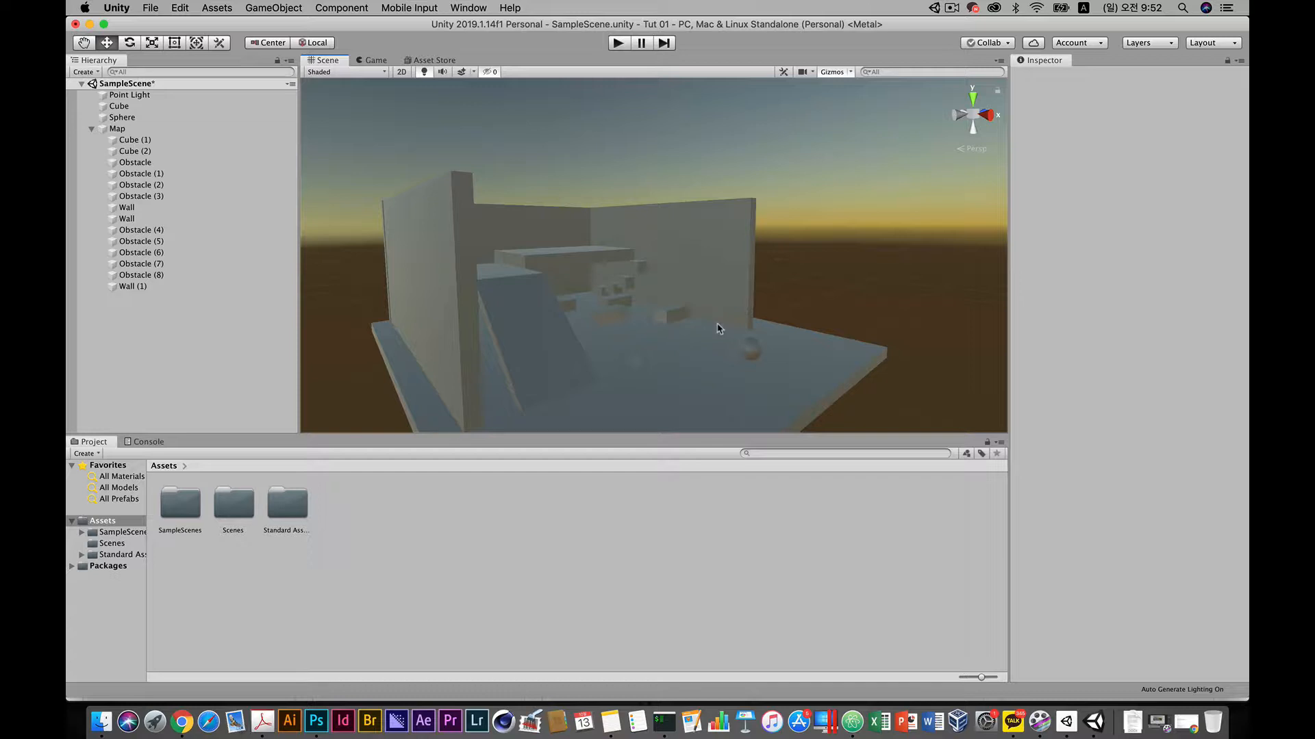
{"action": "left_click_drag", "start_coordinate": [766, 270], "coordinate": [239, 301], "text": "alt"}
{"action": "left_click_drag", "start_coordinate": [593, 291], "coordinate": [687, 328], "text": "alt"}
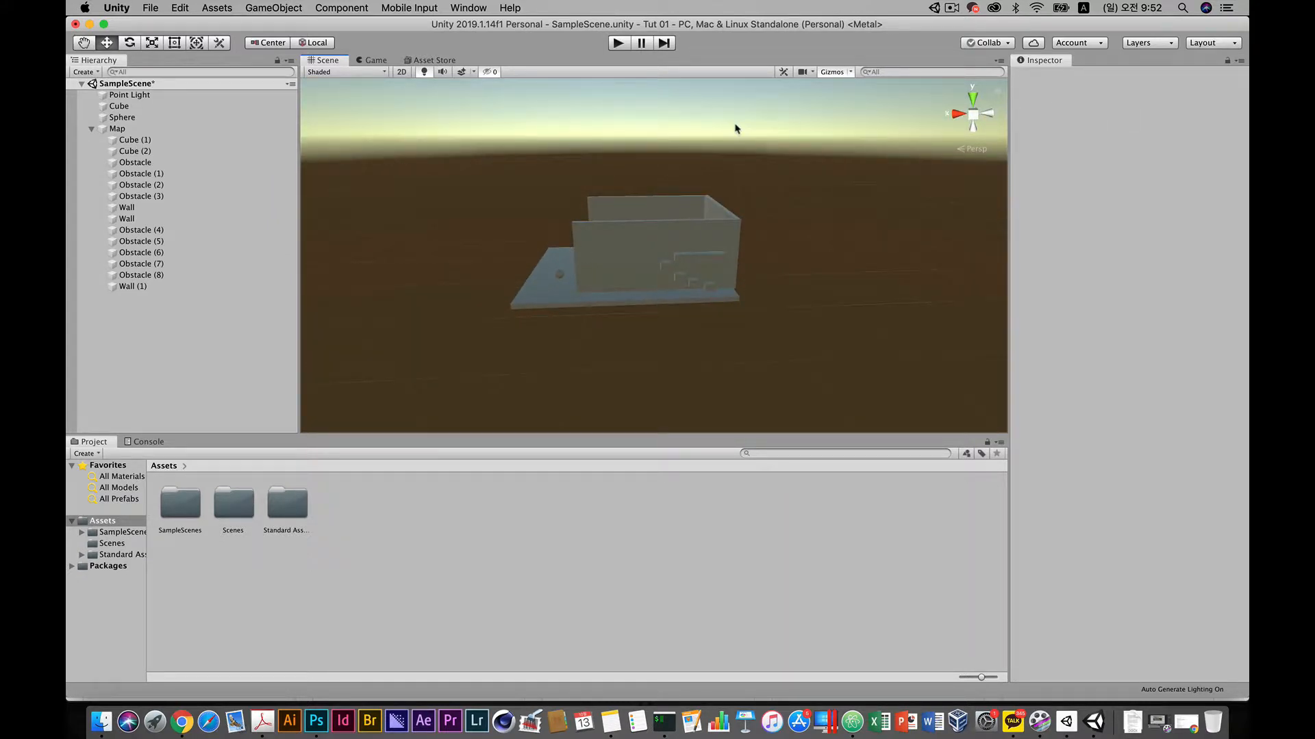
{"action": "left_click_drag", "start_coordinate": [507, 247], "coordinate": [656, 349], "text": "alt"}
{"action": "scroll", "coordinate": [524, 393], "scroll_direction": "up", "scroll_amount": 6}
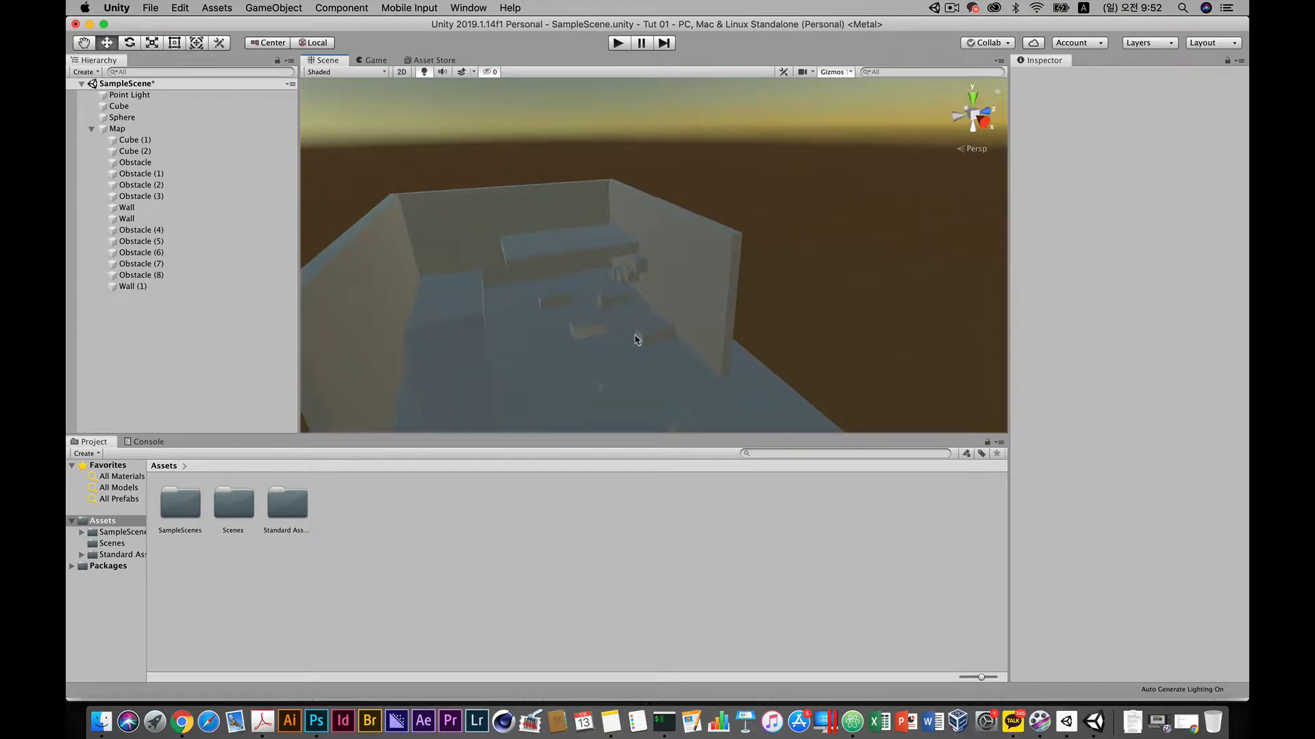
{"action": "key", "text": "Left"}
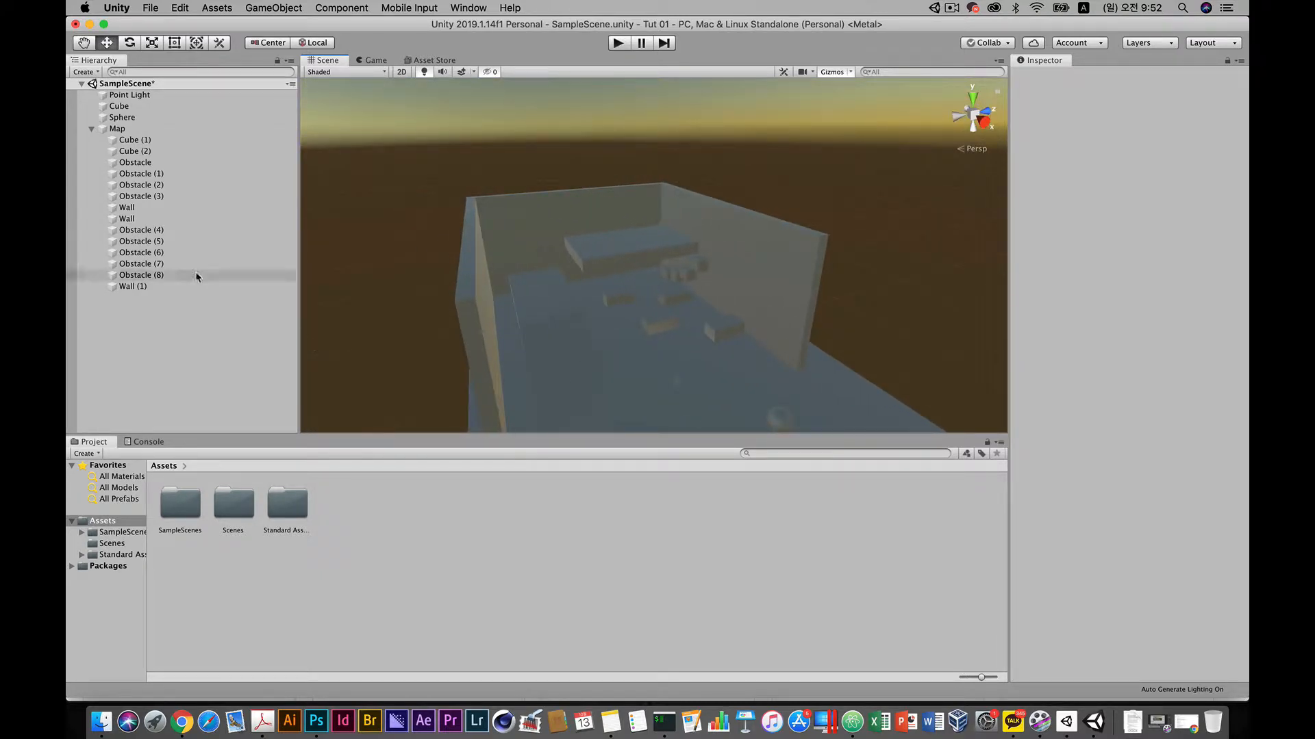
Step: Delete the existing Point Light from the scene
{"action": "right_click", "coordinate": [145, 95]}
{"action": "left_click", "coordinate": [173, 163]}
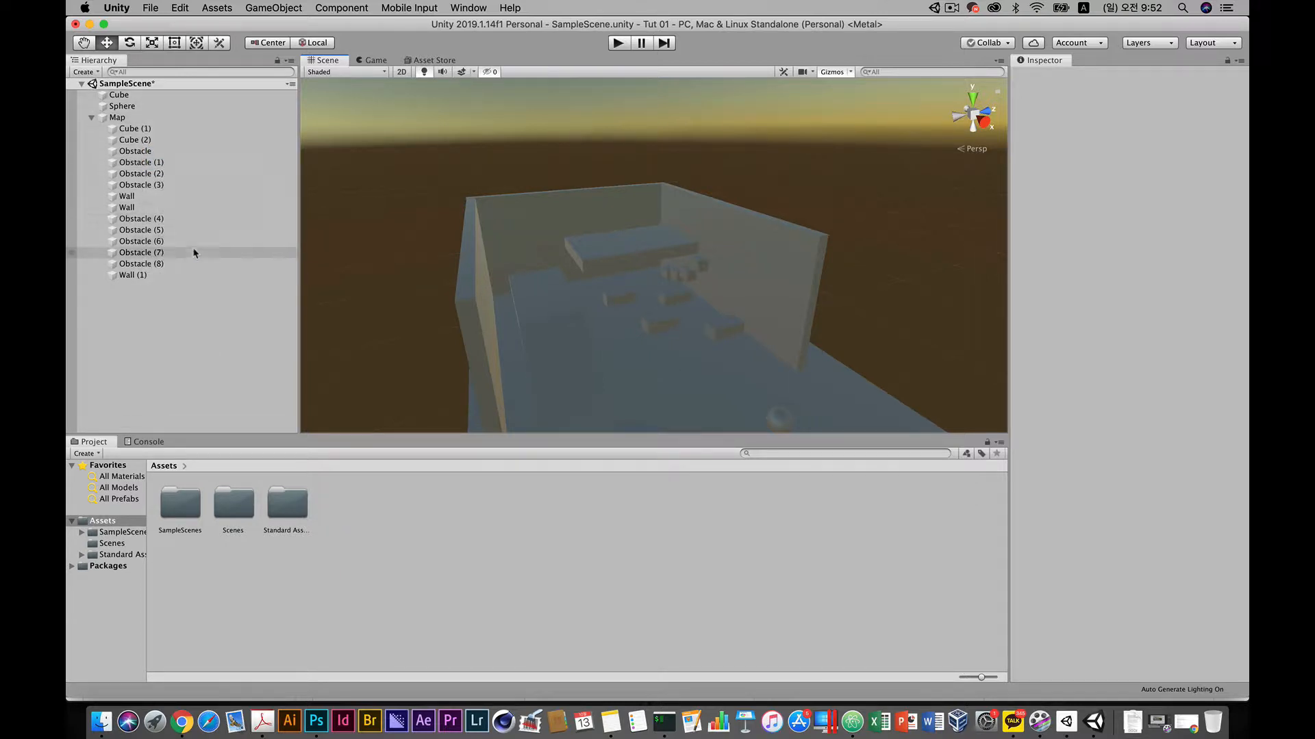
{"action": "left_click_drag", "start_coordinate": [623, 376], "coordinate": [695, 290], "text": "alt"}
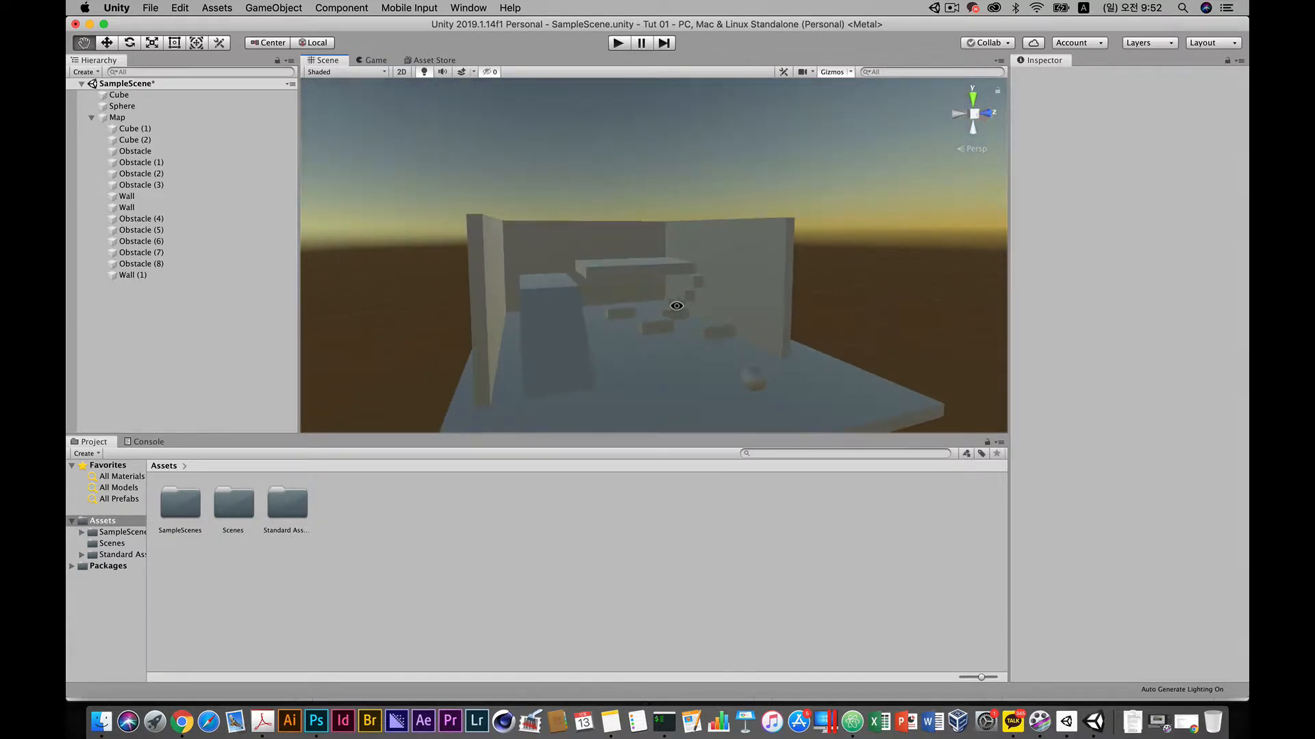
Step: Add a Directional Light and place it above the map at about X -4.37, Y 17.99, Z -6.62
{"action": "left_click", "coordinate": [261, 9]}
{"action": "mouse_move", "coordinate": [266, 95]}
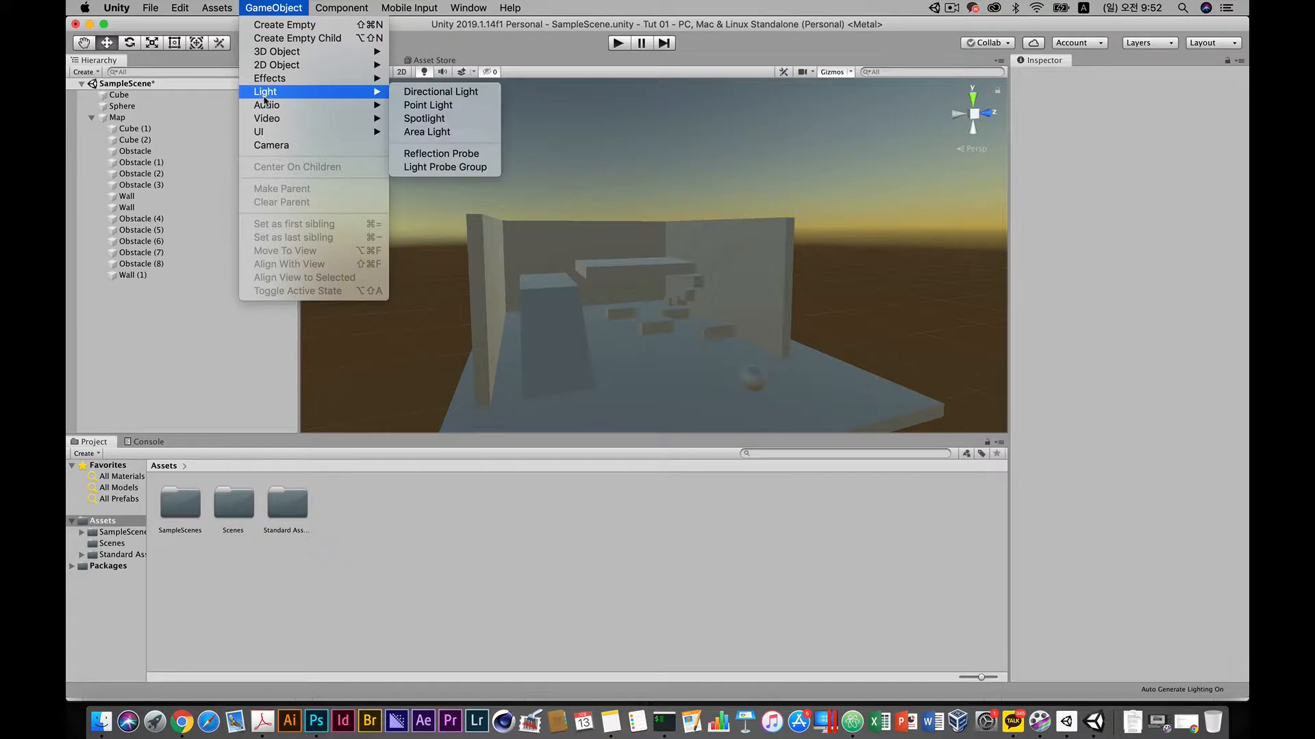
{"action": "left_click", "coordinate": [448, 93]}
{"action": "left_click_drag", "start_coordinate": [674, 295], "coordinate": [554, 202]}
{"action": "scroll", "coordinate": [616, 276], "scroll_direction": "down", "scroll_amount": 10}
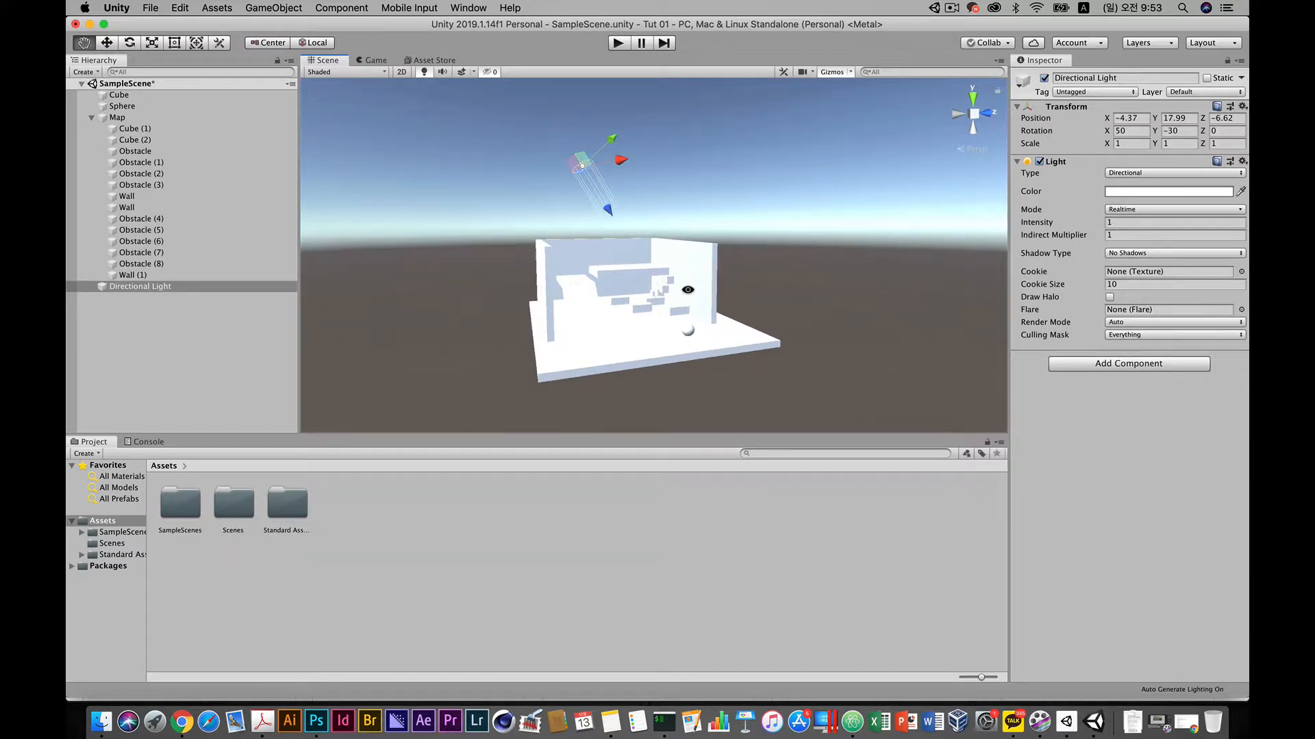
Step: Move the Directional Light horizontally above the map to about X 4.32, Y 17.99, Z -1.6
{"action": "left_click_drag", "start_coordinate": [688, 289], "coordinate": [399, 317], "text": "alt"}
{"action": "left_click_drag", "start_coordinate": [790, 306], "coordinate": [581, 306], "text": "alt"}
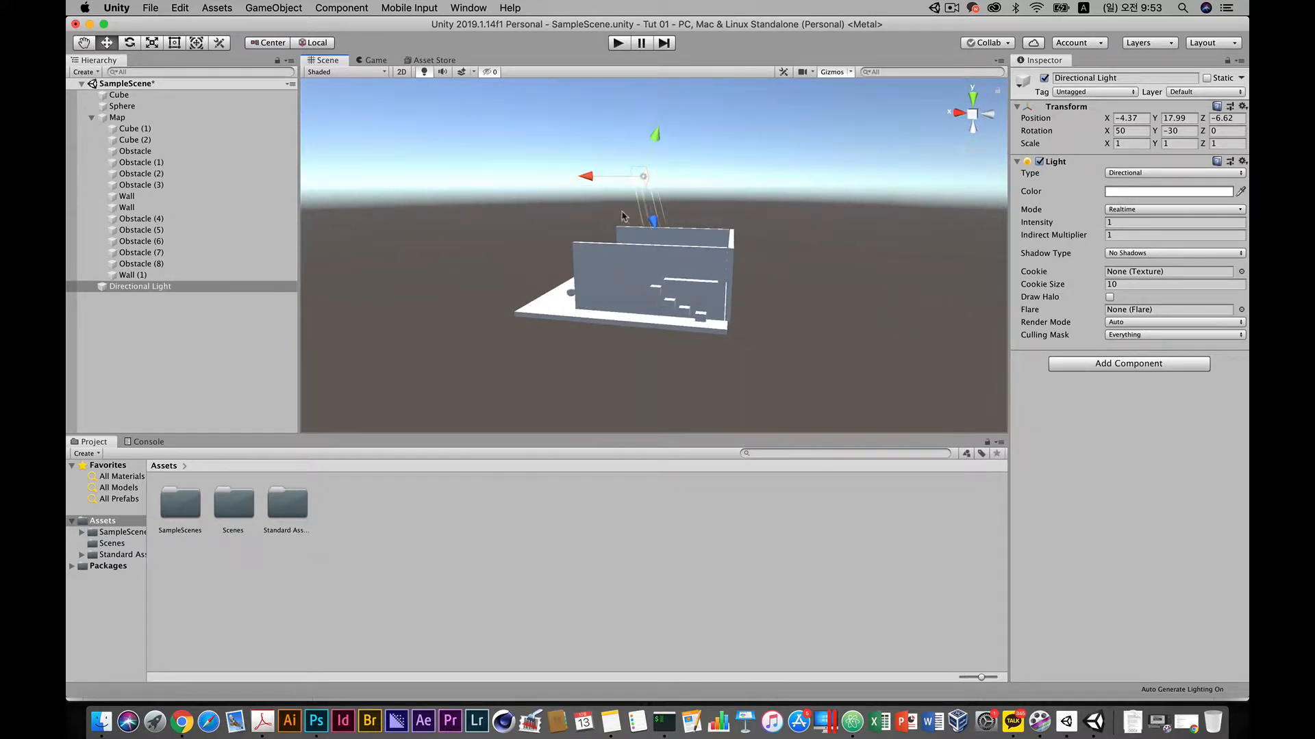
{"action": "scroll", "coordinate": [644, 197], "scroll_direction": "up", "scroll_amount": 3}
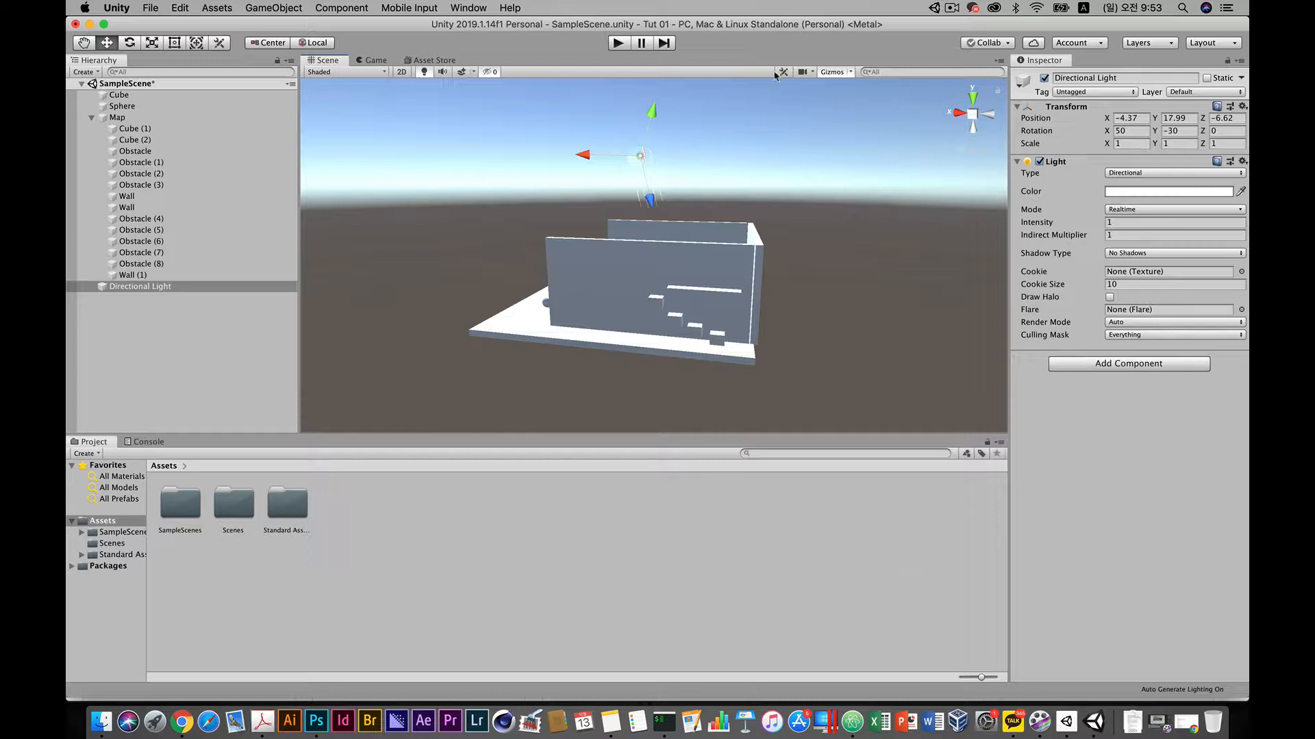
{"action": "scroll", "coordinate": [624, 246], "scroll_direction": "up", "scroll_amount": 3, "text": "alt"}
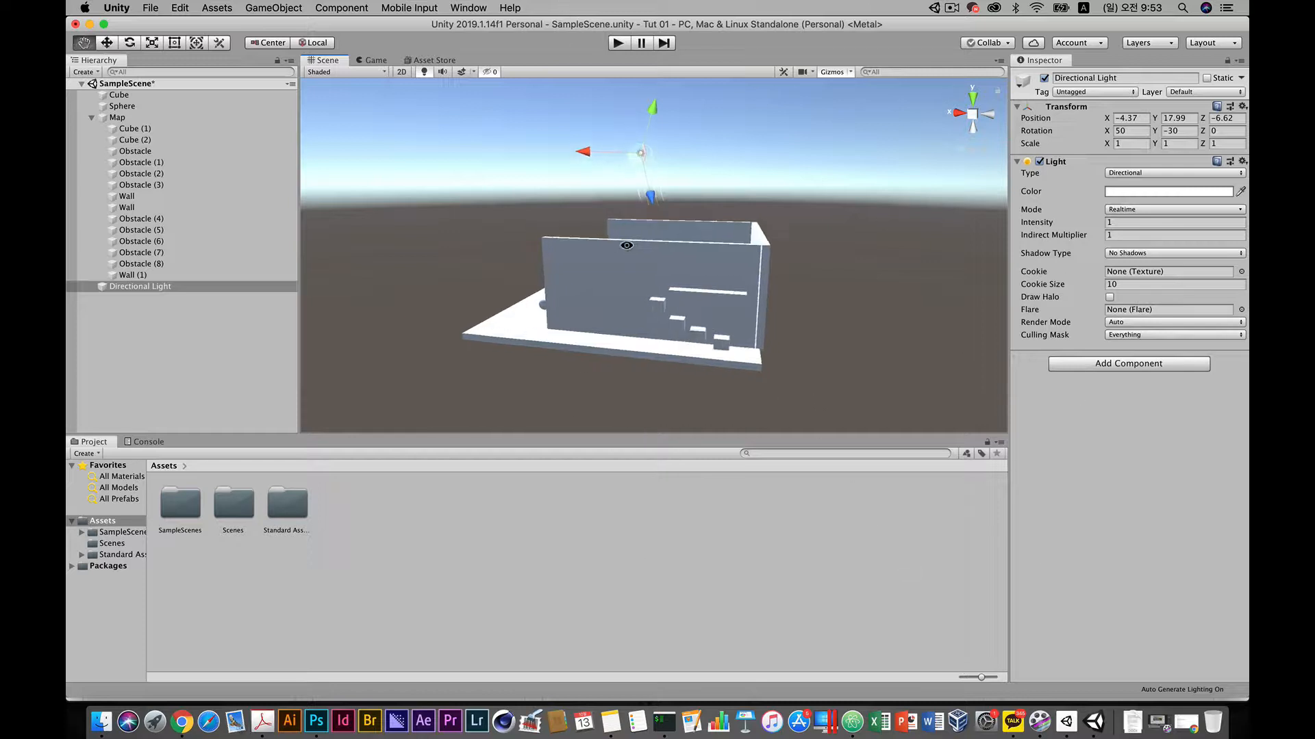
{"action": "scroll", "coordinate": [534, 225], "scroll_direction": "up", "scroll_amount": 5, "text": "alt"}
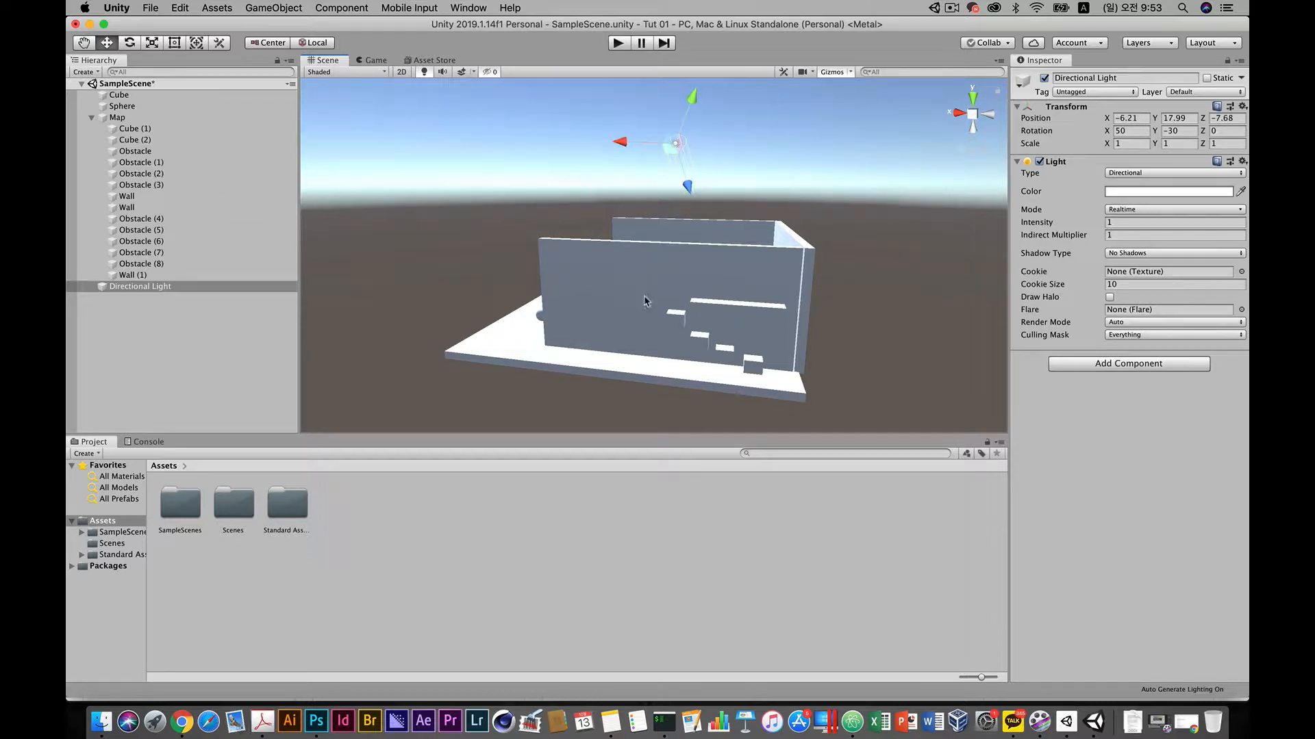
{"action": "left_click_drag", "start_coordinate": [588, 287], "coordinate": [496, 178], "text": "alt"}
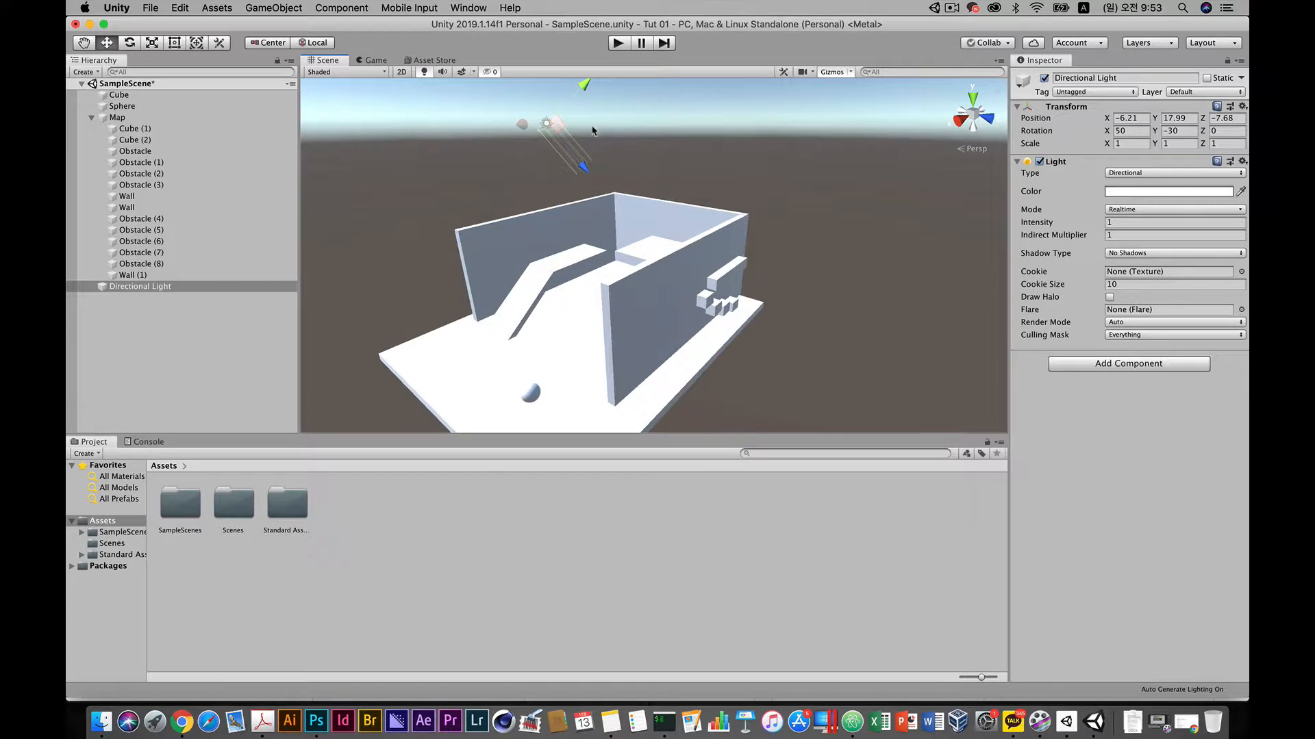
{"action": "left_click_drag", "start_coordinate": [517, 124], "coordinate": [433, 144]}
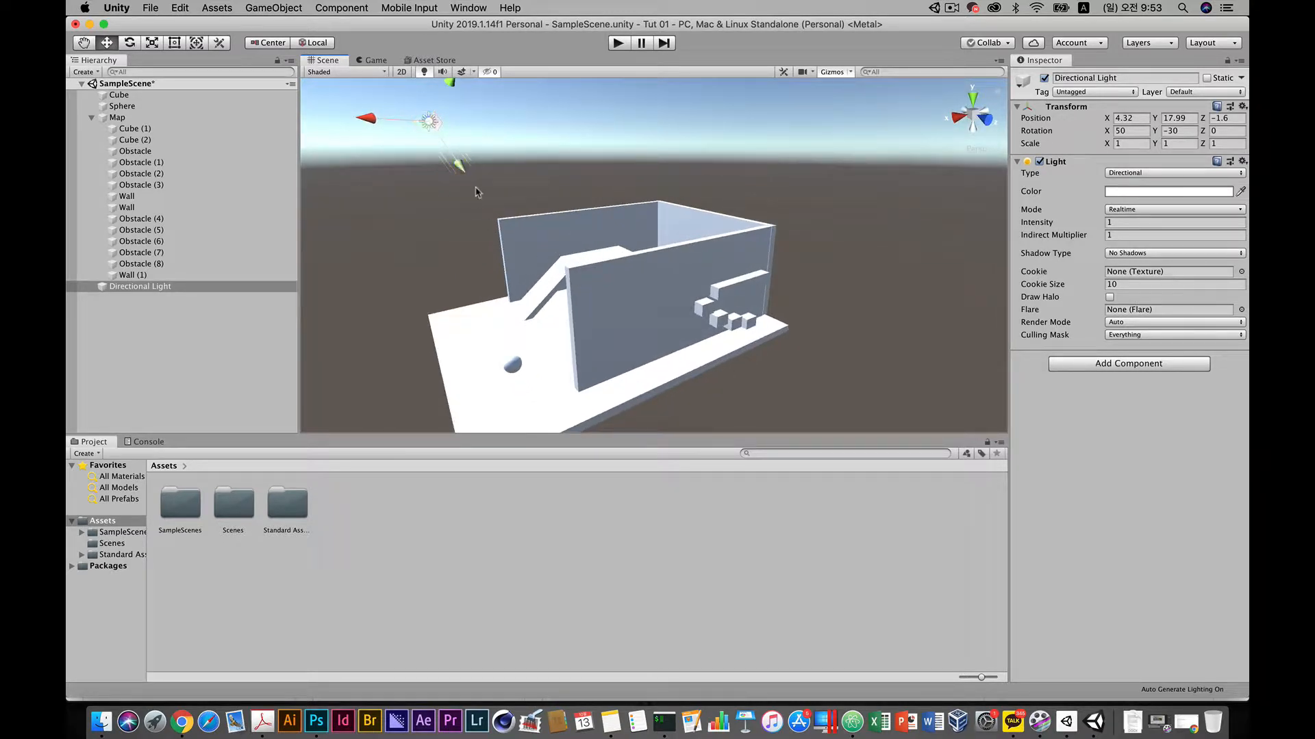
Step: Rotate the Directional Light to about X -0.56, Y 11.76, Z 33.43 and inspect the lighting on the map from several sides
{"action": "left_click_drag", "start_coordinate": [545, 251], "coordinate": [614, 283], "text": "alt"}
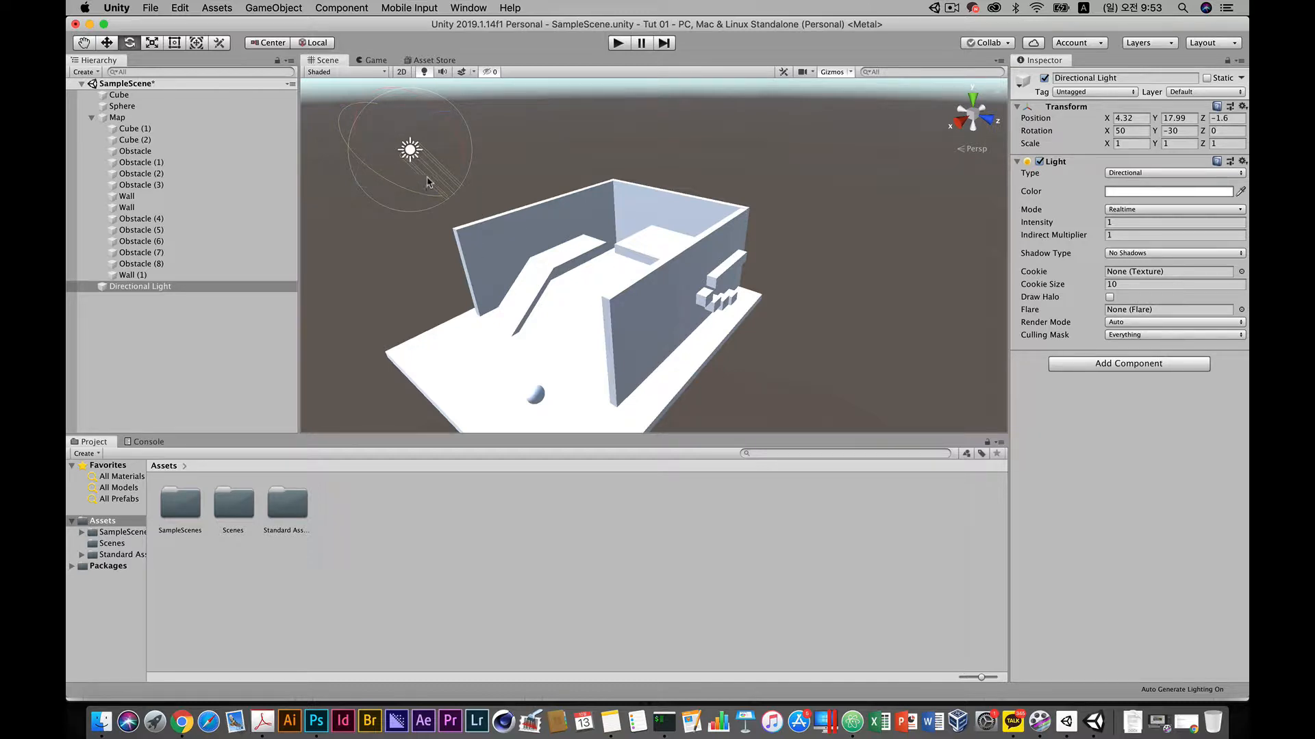
{"action": "left_click_drag", "start_coordinate": [427, 182], "coordinate": [404, 146]}
{"action": "left_click_drag", "start_coordinate": [502, 350], "coordinate": [622, 160], "text": "alt"}
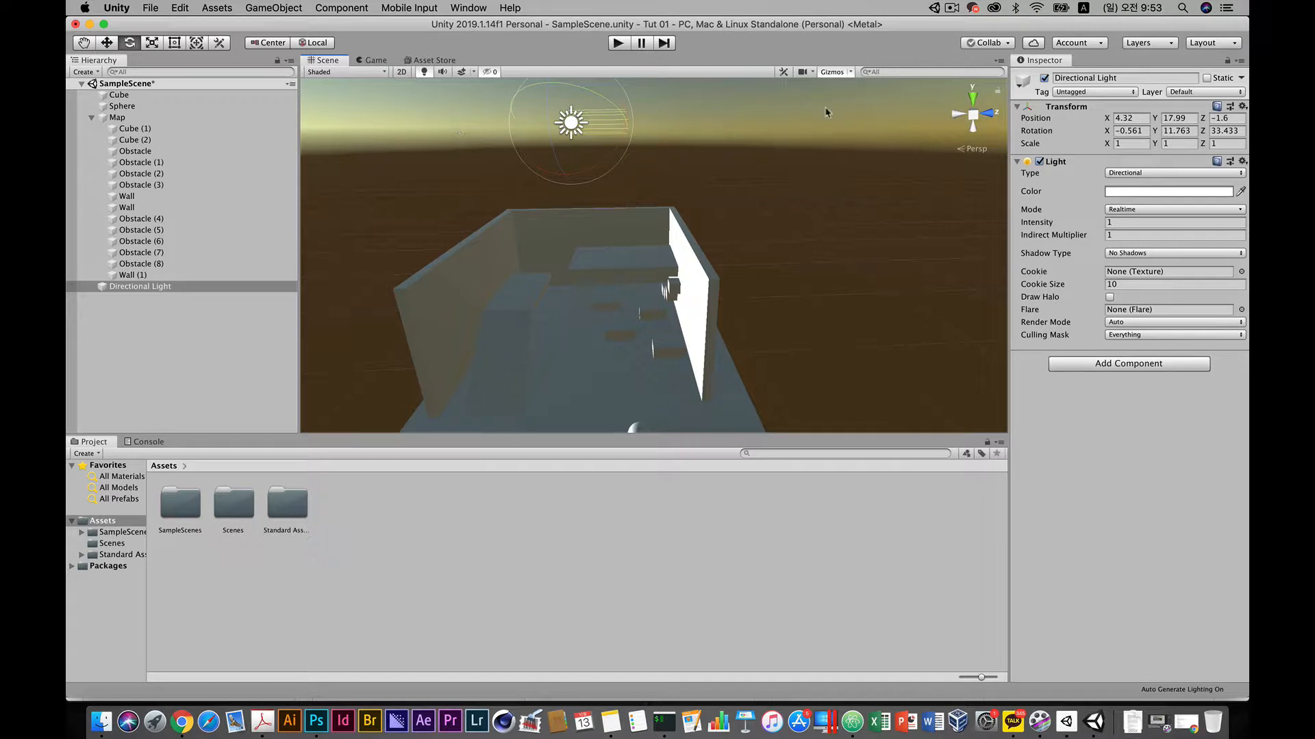
{"action": "left_click_drag", "start_coordinate": [558, 231], "coordinate": [728, 191], "text": "alt"}
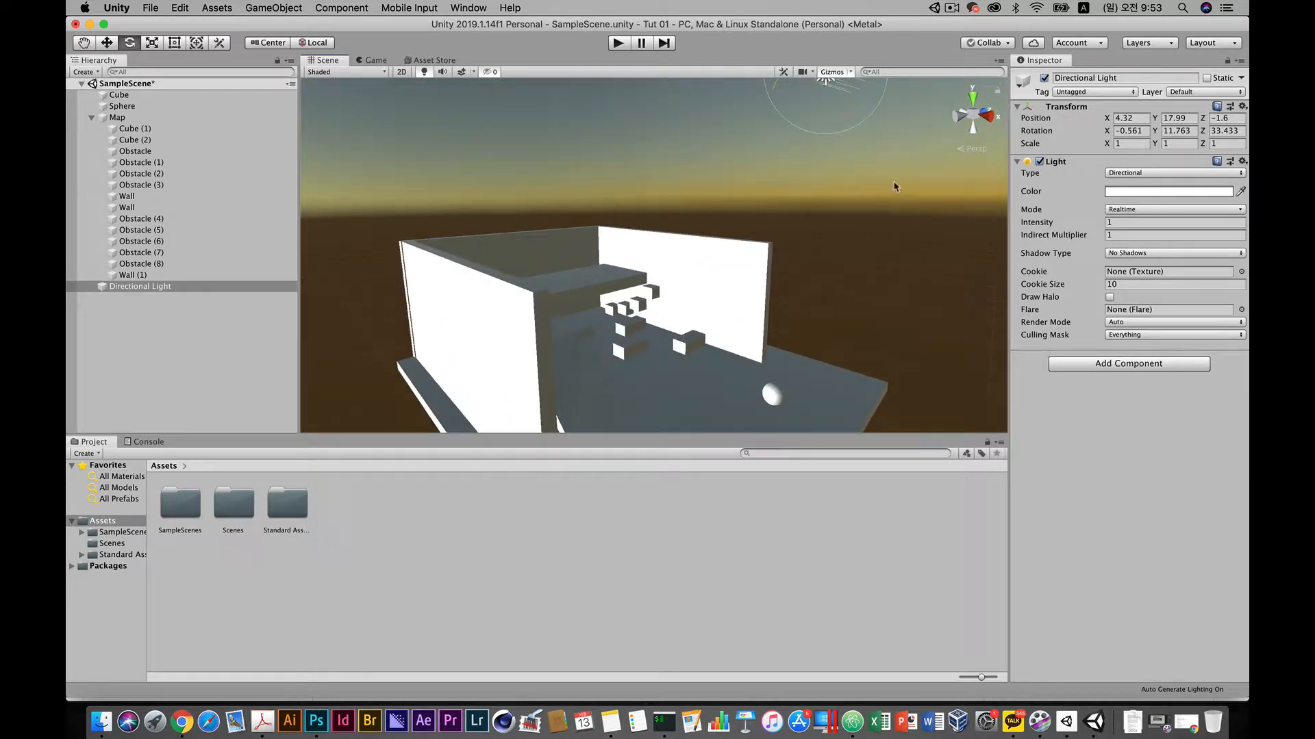
{"action": "left_click_drag", "start_coordinate": [876, 200], "coordinate": [650, 319], "text": "alt"}
Step: Rotate the Directional Light to point upward and turn it back down onto the map at about X 42.58, Y 331.98, Z 38.01
{"action": "key", "text": "e"}
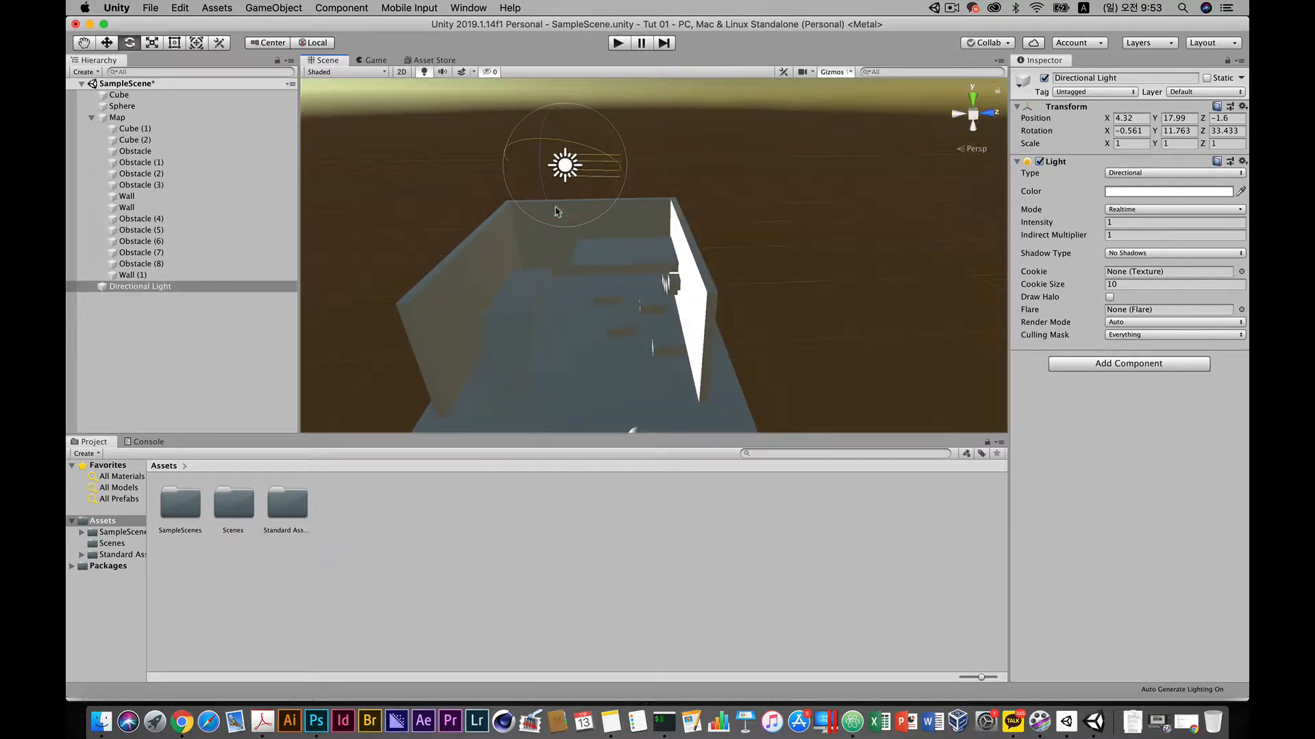
{"action": "left_click_drag", "start_coordinate": [574, 200], "coordinate": [514, 140]}
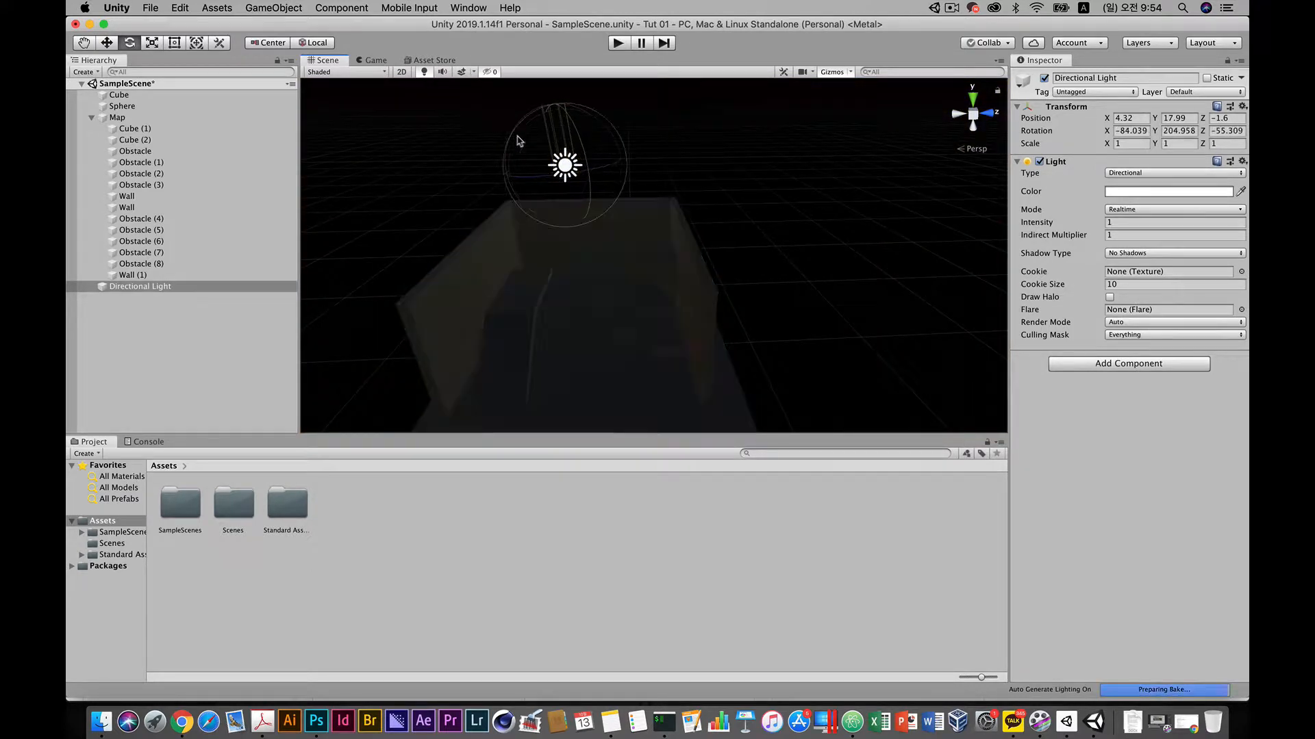
{"action": "left_click_drag", "start_coordinate": [680, 267], "coordinate": [650, 281], "text": "alt"}
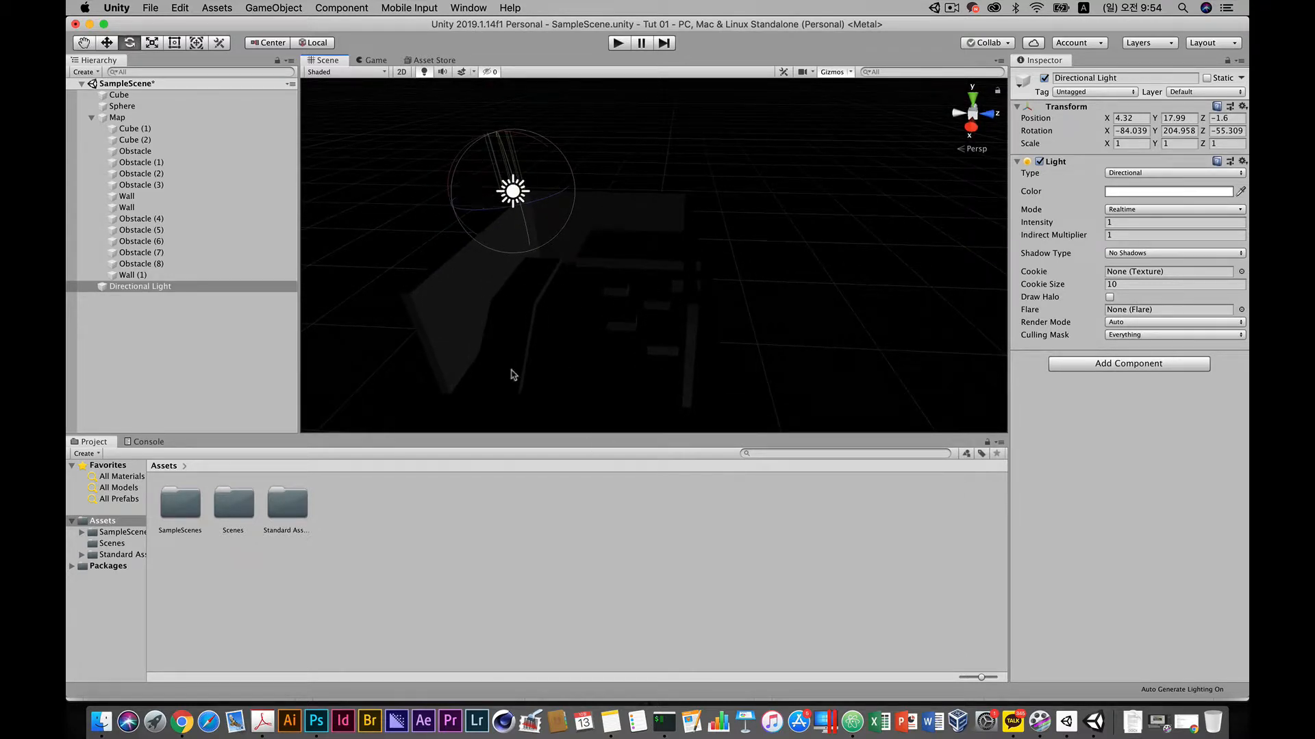
{"action": "left_click_drag", "start_coordinate": [542, 375], "coordinate": [433, 206], "text": "alt"}
{"action": "left_click_drag", "start_coordinate": [592, 252], "coordinate": [479, 226], "text": "alt"}
{"action": "key", "text": "e"}
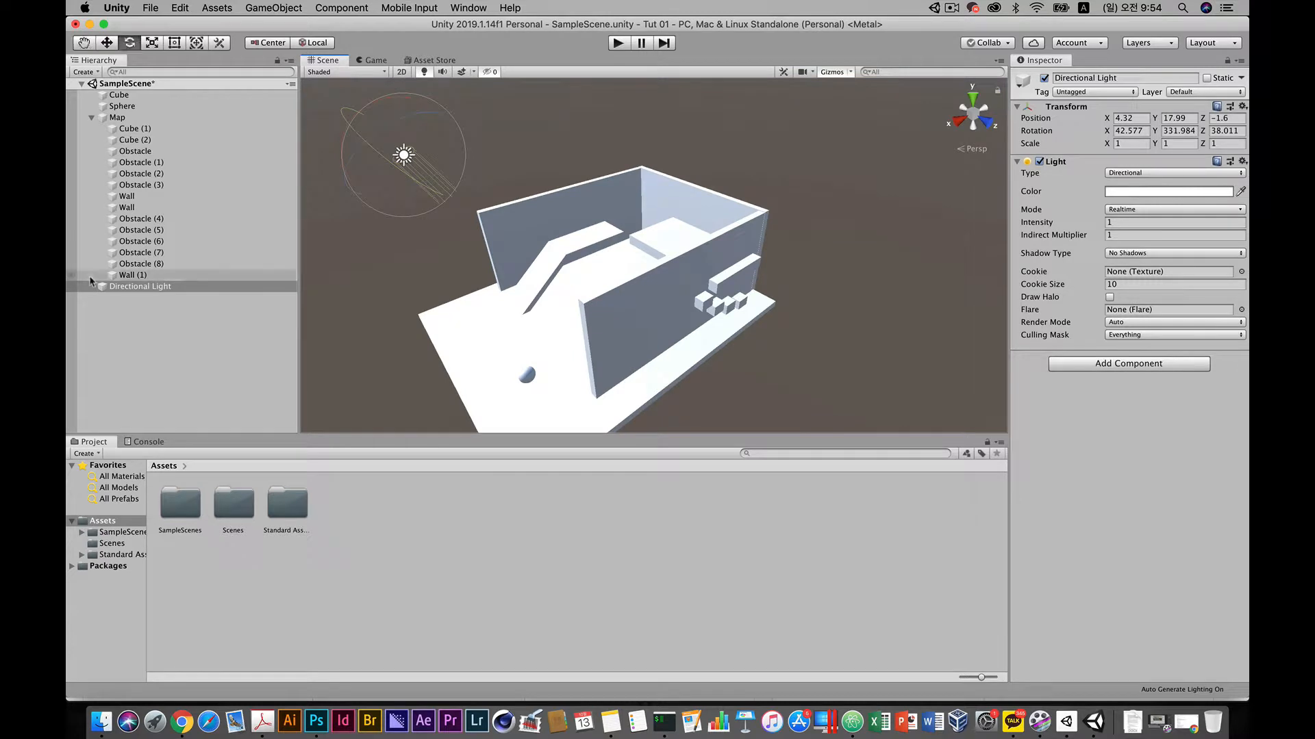
Step: Delete the Directional Light from the scene
{"action": "left_click", "coordinate": [134, 291]}
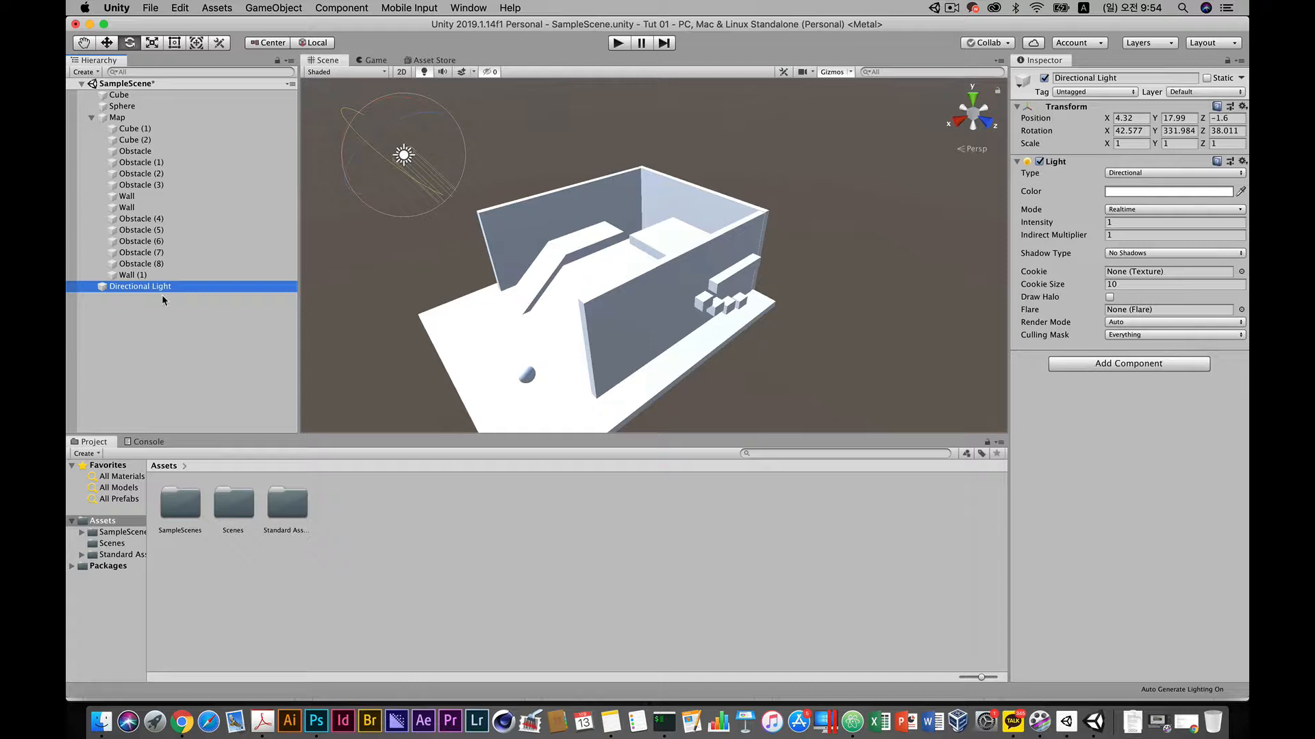
{"action": "right_click", "coordinate": [140, 286]}
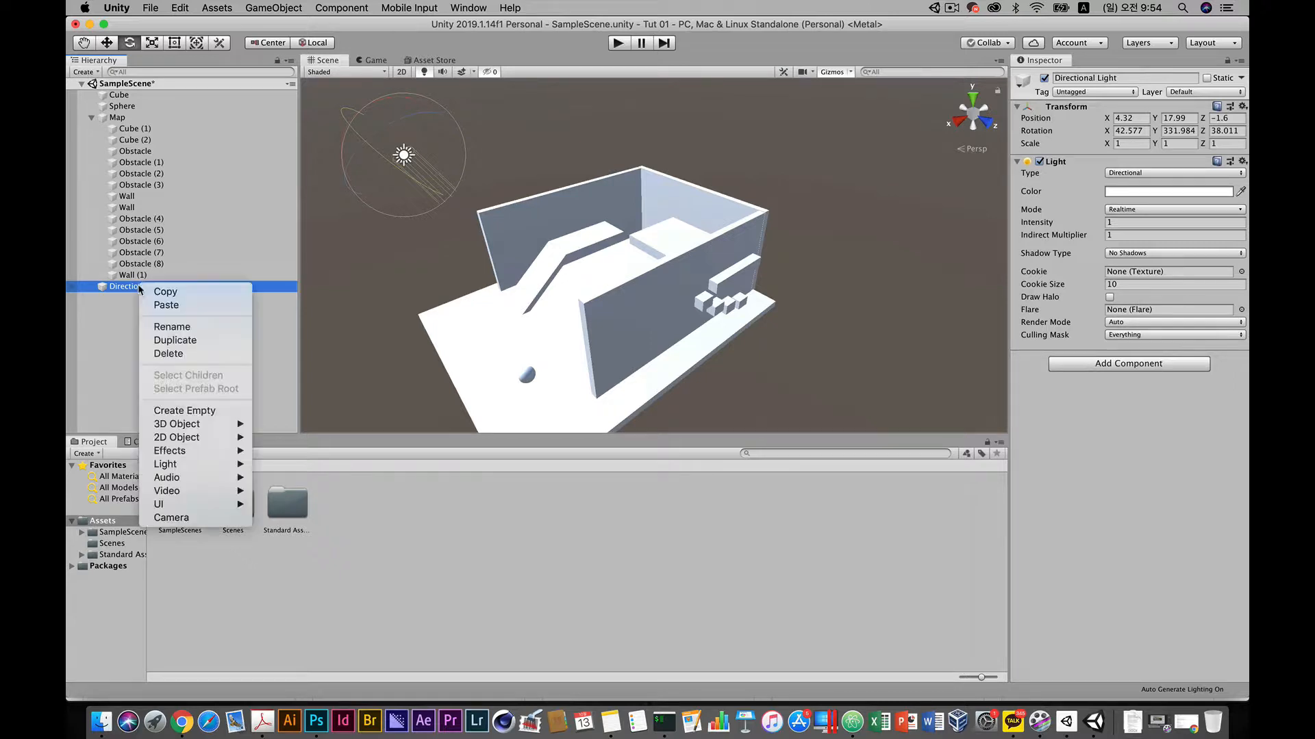
{"action": "left_click", "coordinate": [168, 353]}
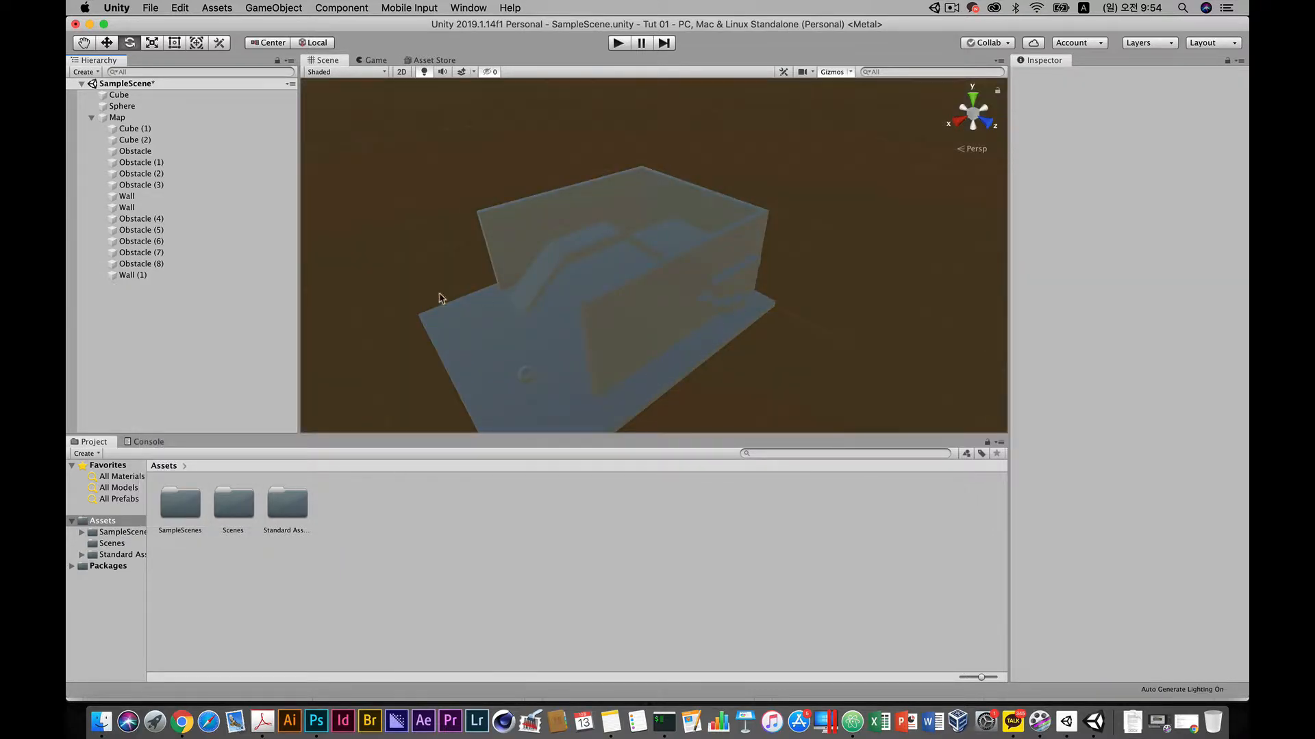
Step: Add a new Point Light to the scene above the walled map
{"action": "left_click", "coordinate": [296, 6]}
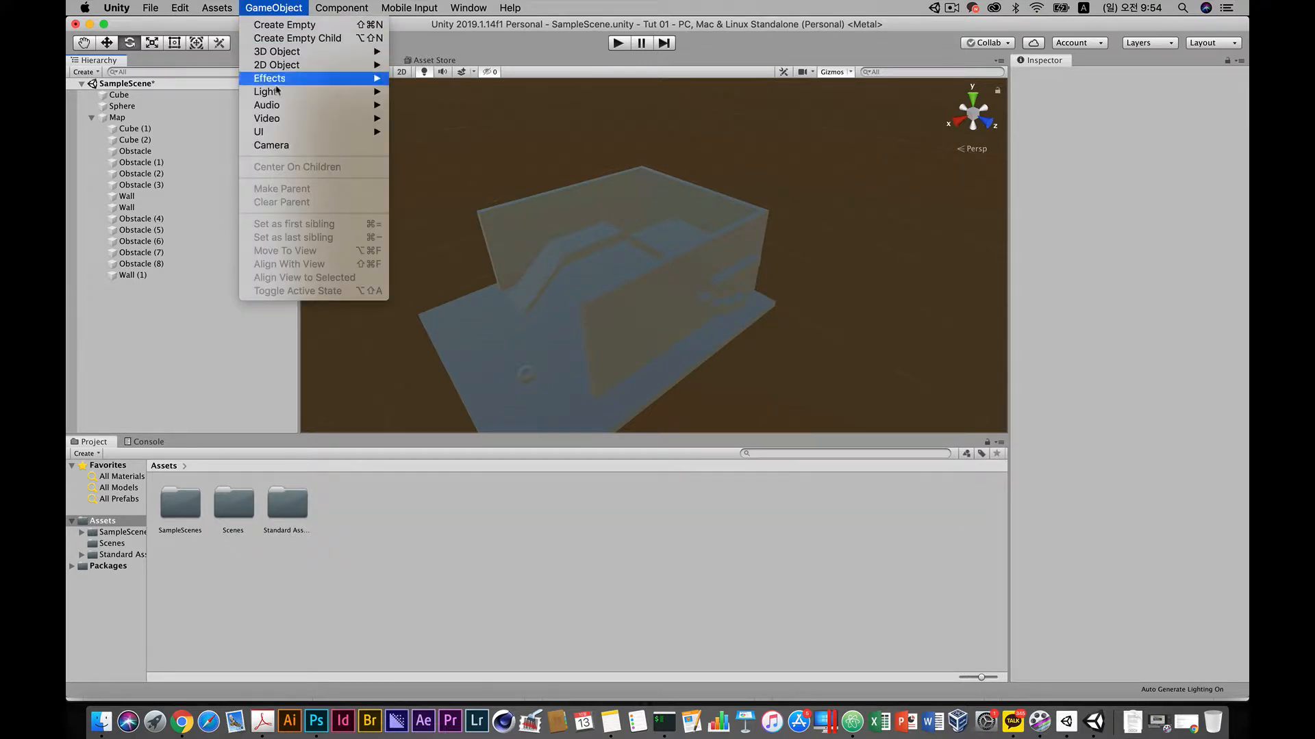
{"action": "mouse_move", "coordinate": [274, 91]}
{"action": "left_click", "coordinate": [435, 106]}
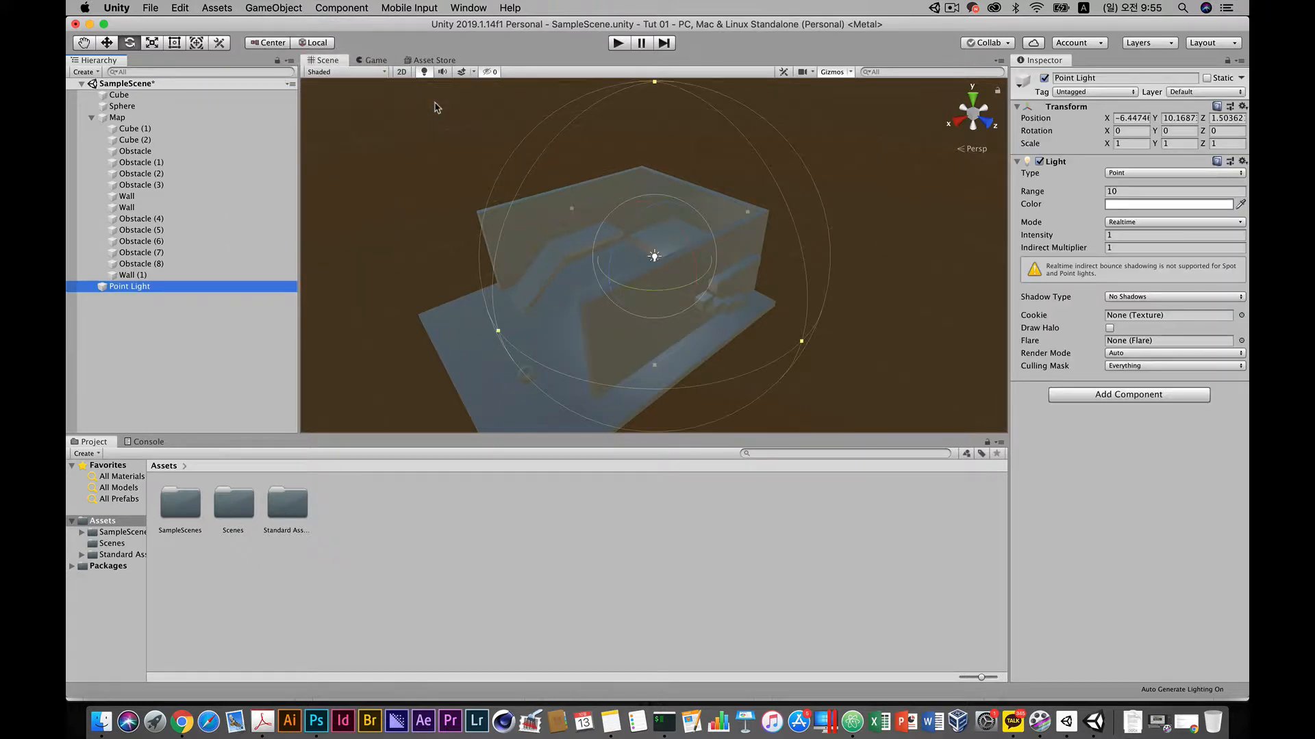
Step: Inspect the Point Light's glow around the walls and obstacles and shrink its range to about 9.12
{"action": "scroll", "coordinate": [670, 256], "scroll_direction": "down", "scroll_amount": 1, "text": "alt"}
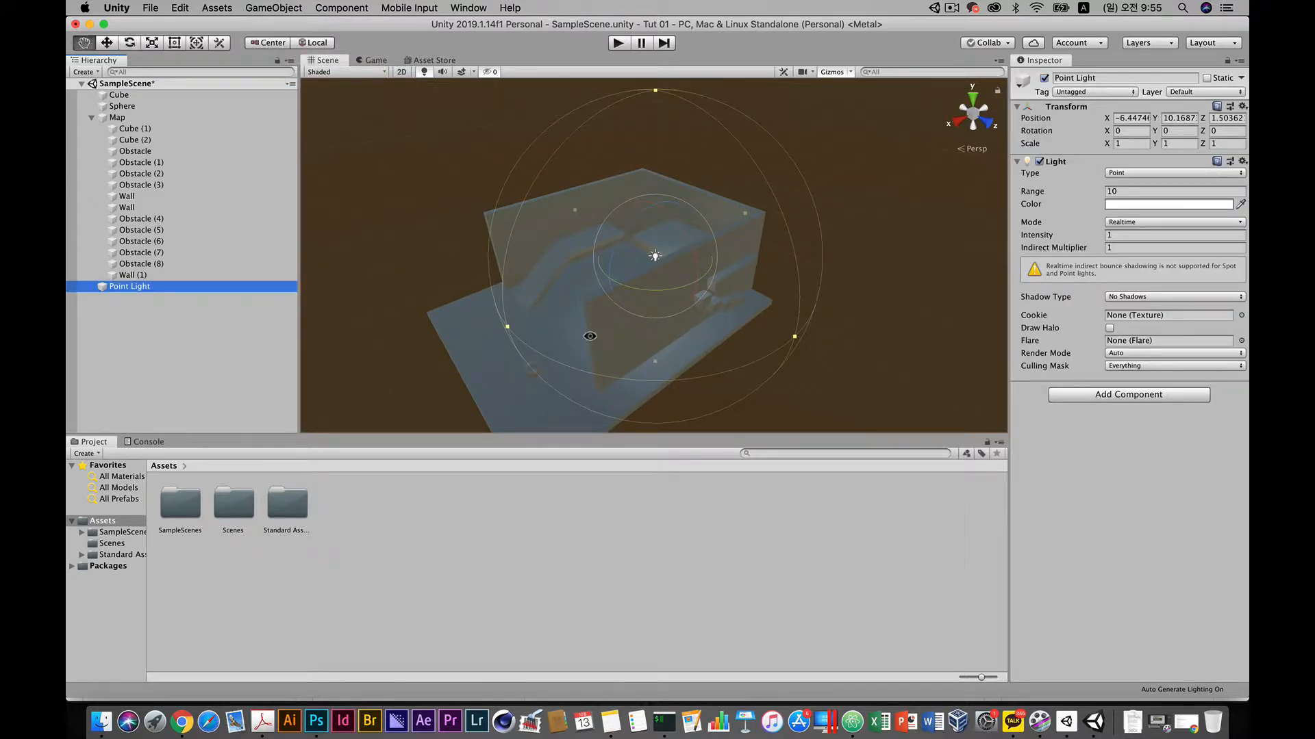
{"action": "scroll", "coordinate": [591, 336], "scroll_direction": "down", "scroll_amount": 1, "text": "alt"}
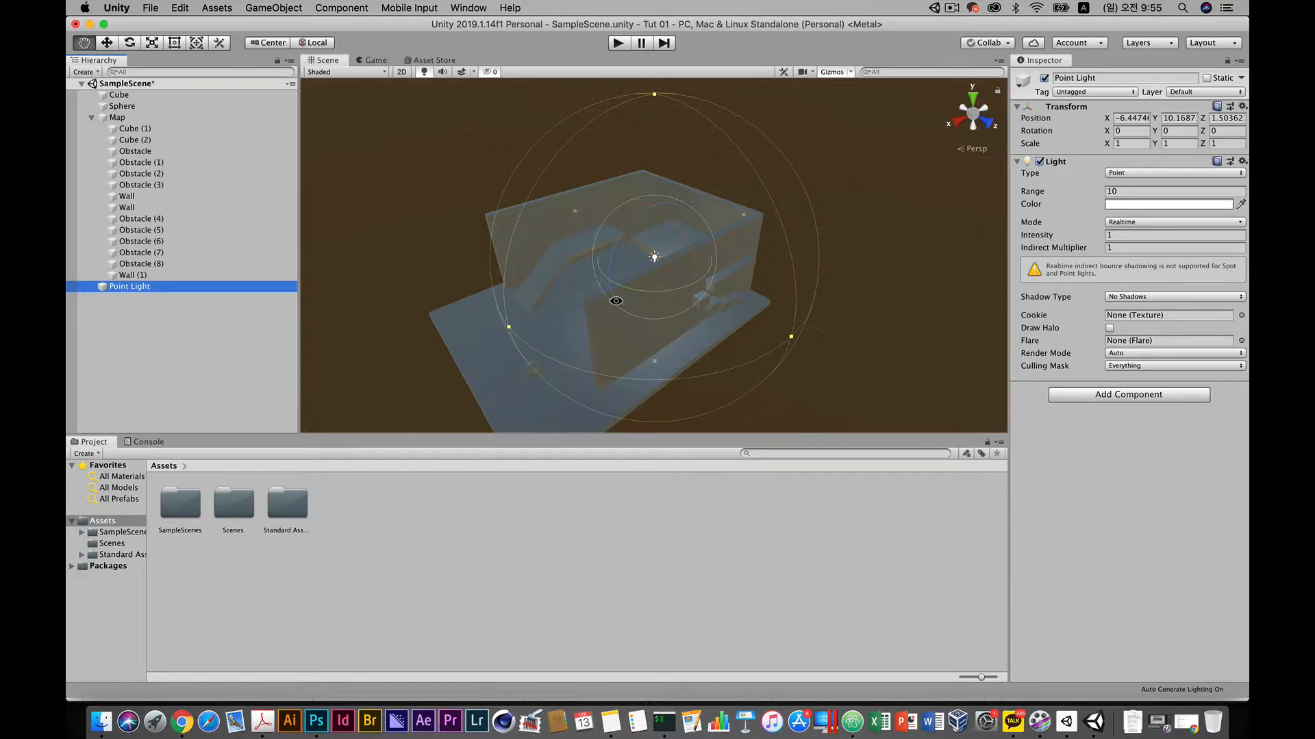
{"action": "left_click_drag", "start_coordinate": [615, 301], "coordinate": [841, 220], "text": "alt"}
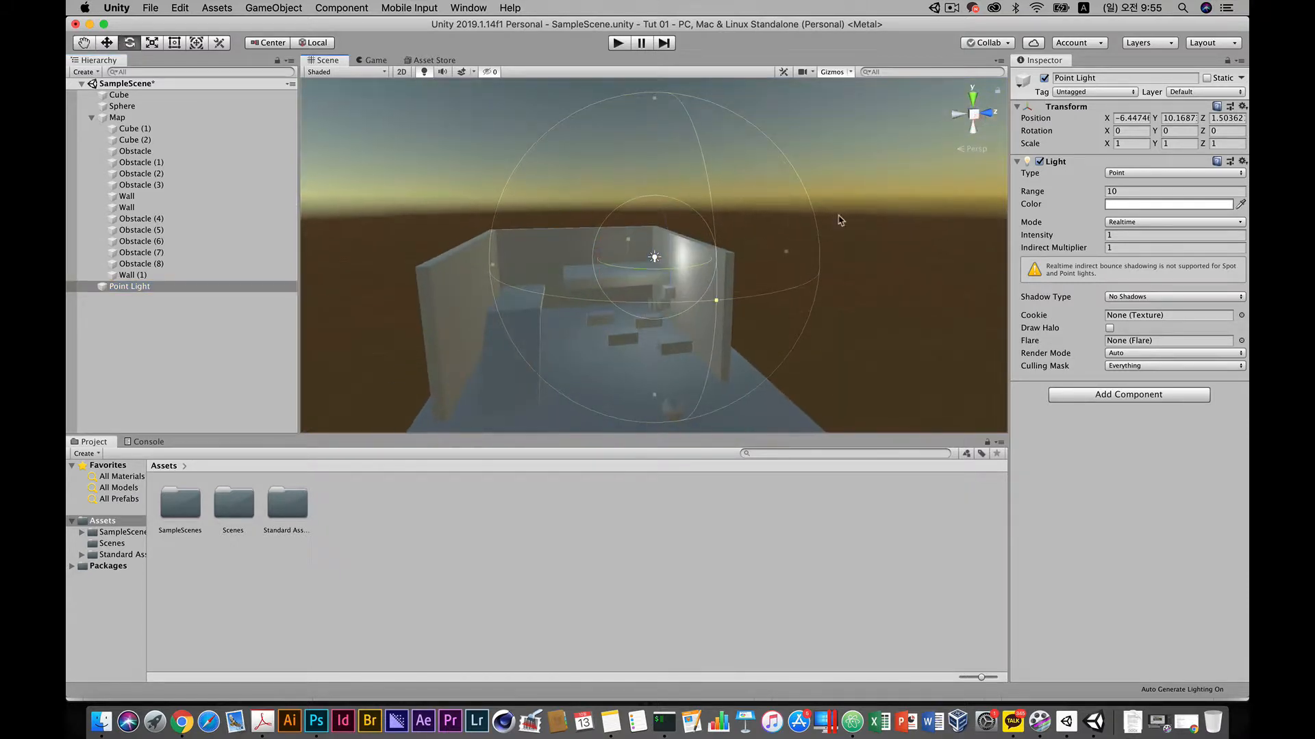
{"action": "scroll", "coordinate": [653, 273], "scroll_direction": "up", "scroll_amount": 4}
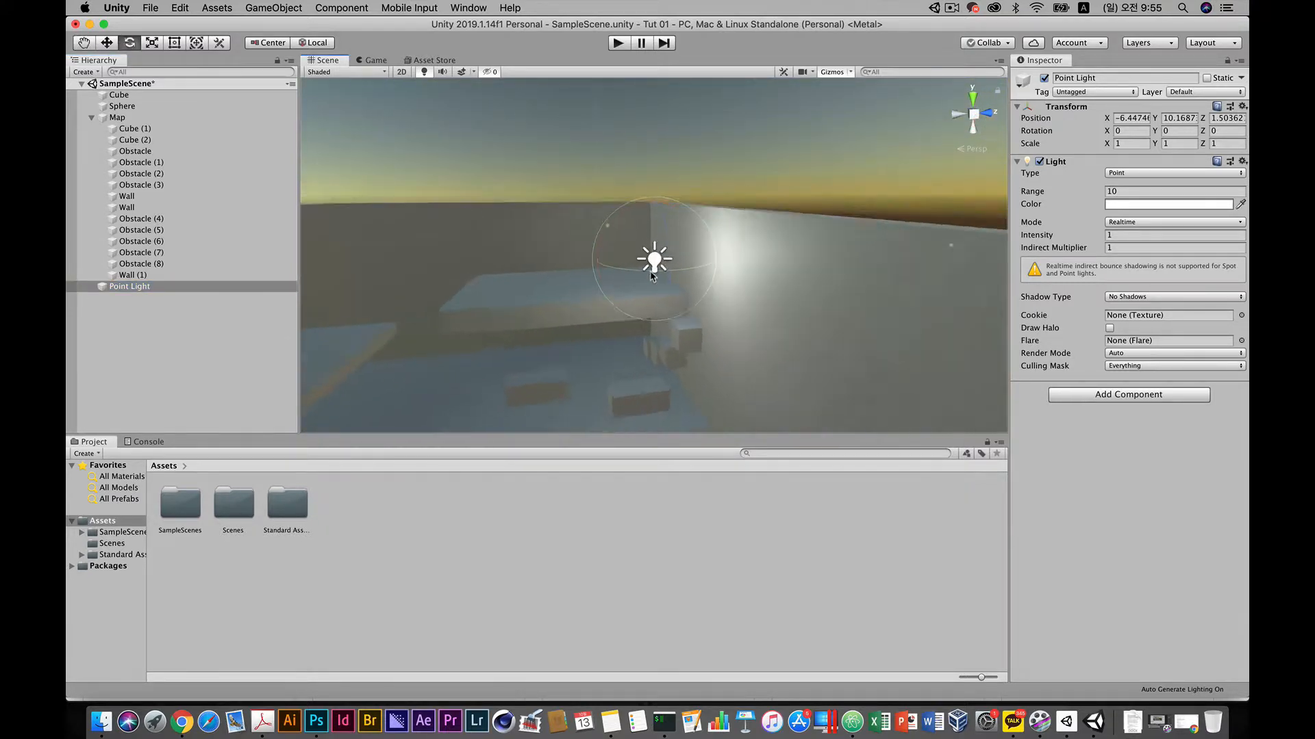
{"action": "left_click_drag", "start_coordinate": [663, 297], "coordinate": [713, 314], "text": "alt"}
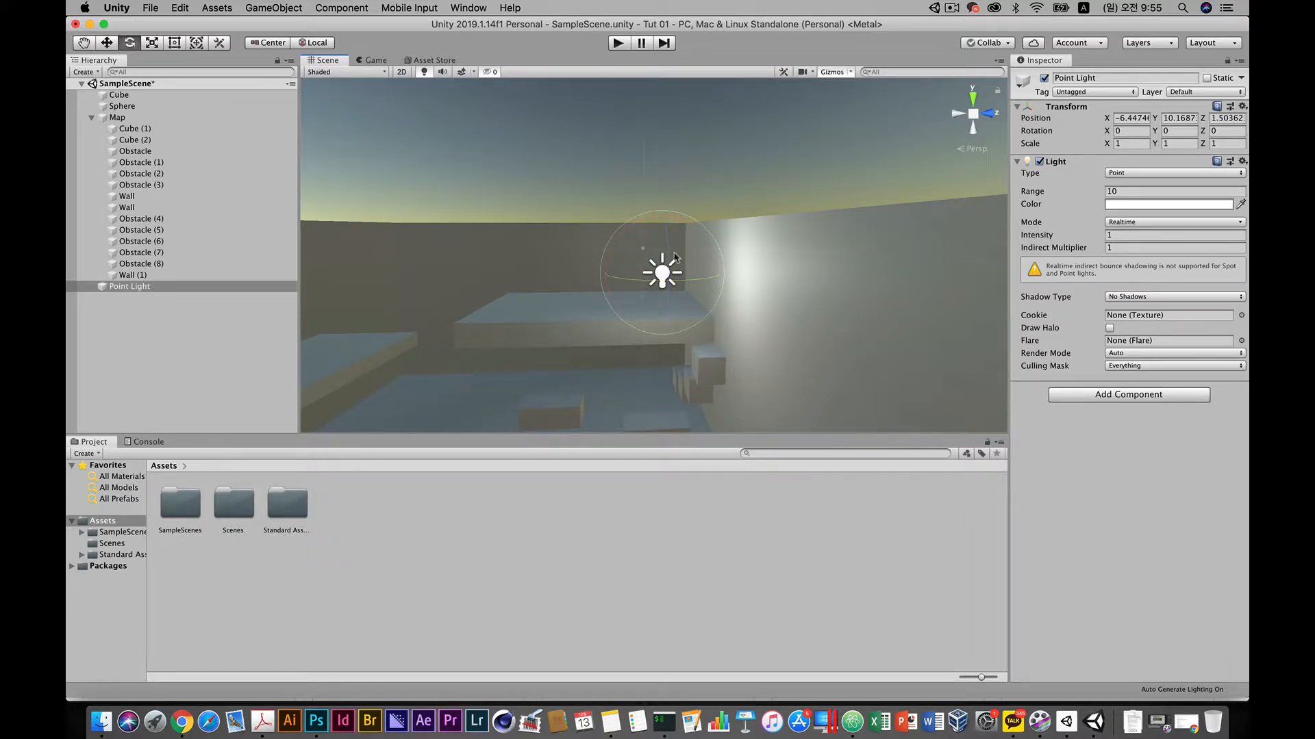
{"action": "scroll", "coordinate": [725, 393], "scroll_direction": "down", "scroll_amount": 10}
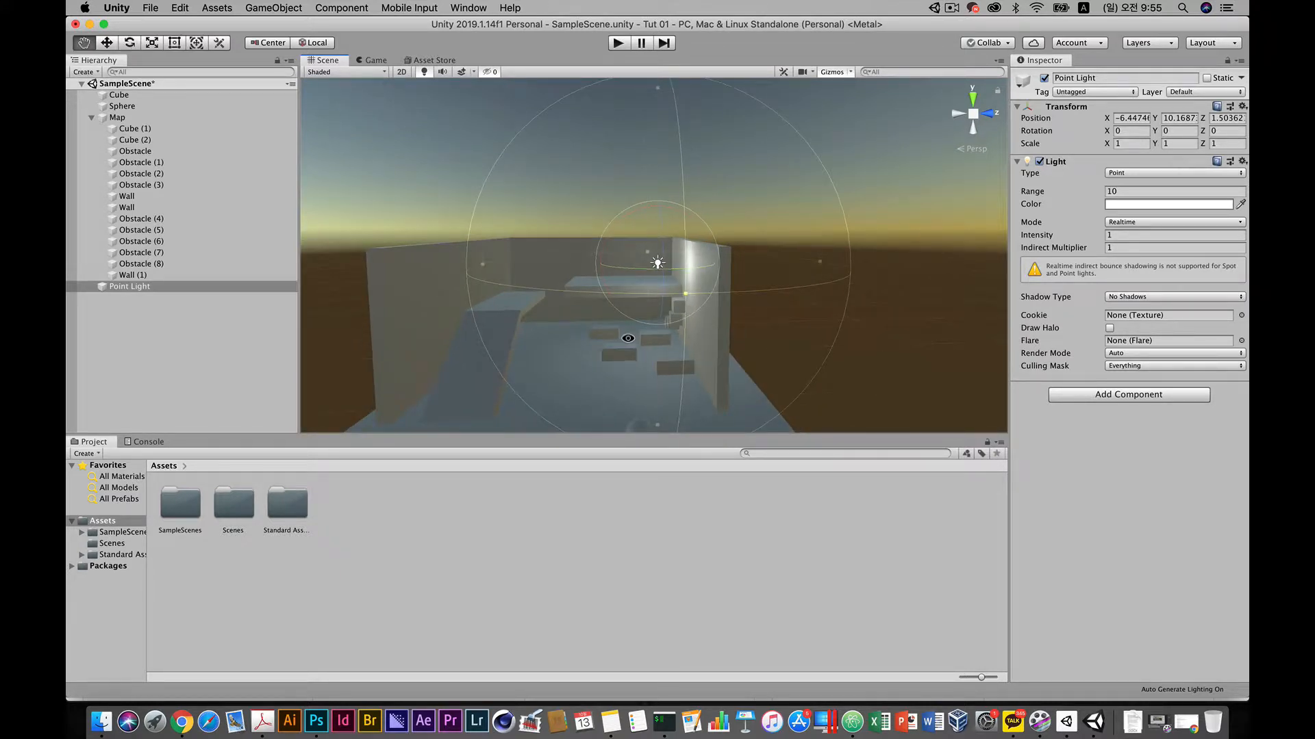
{"action": "scroll", "coordinate": [628, 338], "scroll_direction": "up", "scroll_amount": 2, "text": "alt"}
{"action": "left_click_drag", "start_coordinate": [628, 338], "coordinate": [408, 208], "text": "alt"}
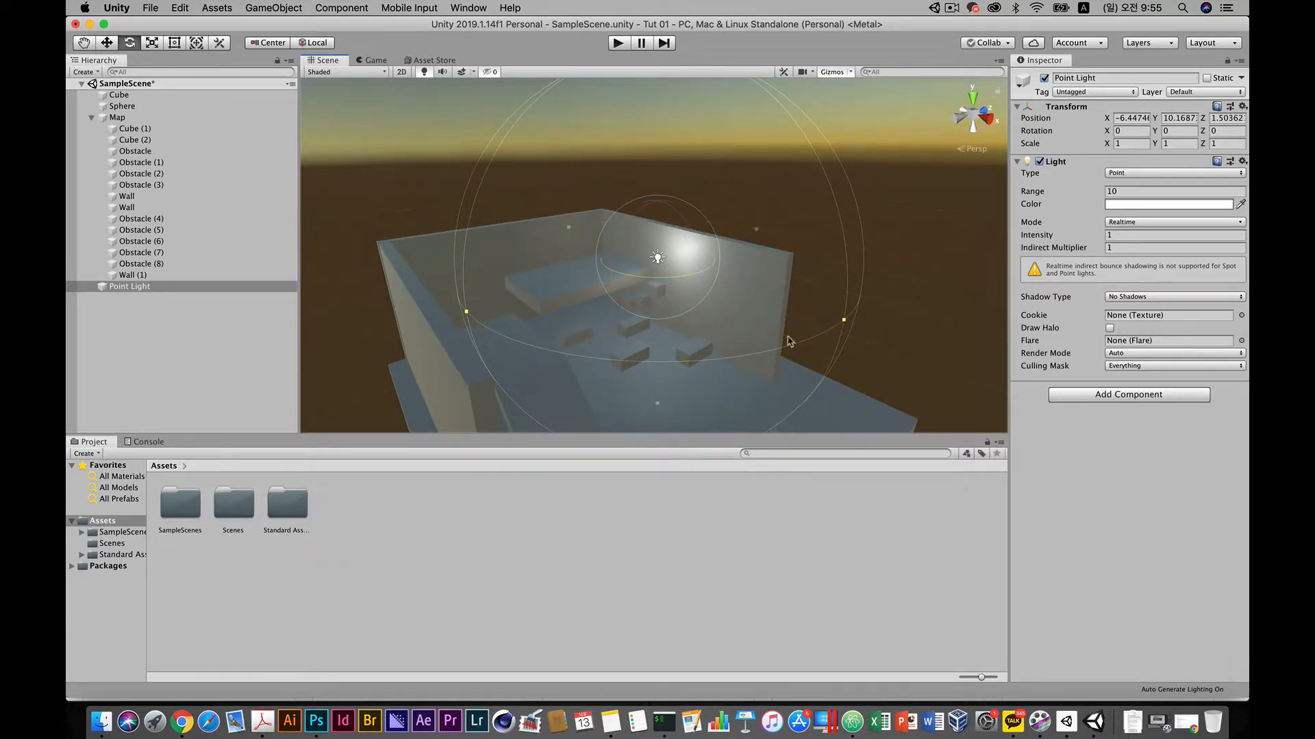
{"action": "left_click_drag", "start_coordinate": [844, 325], "coordinate": [813, 332]}
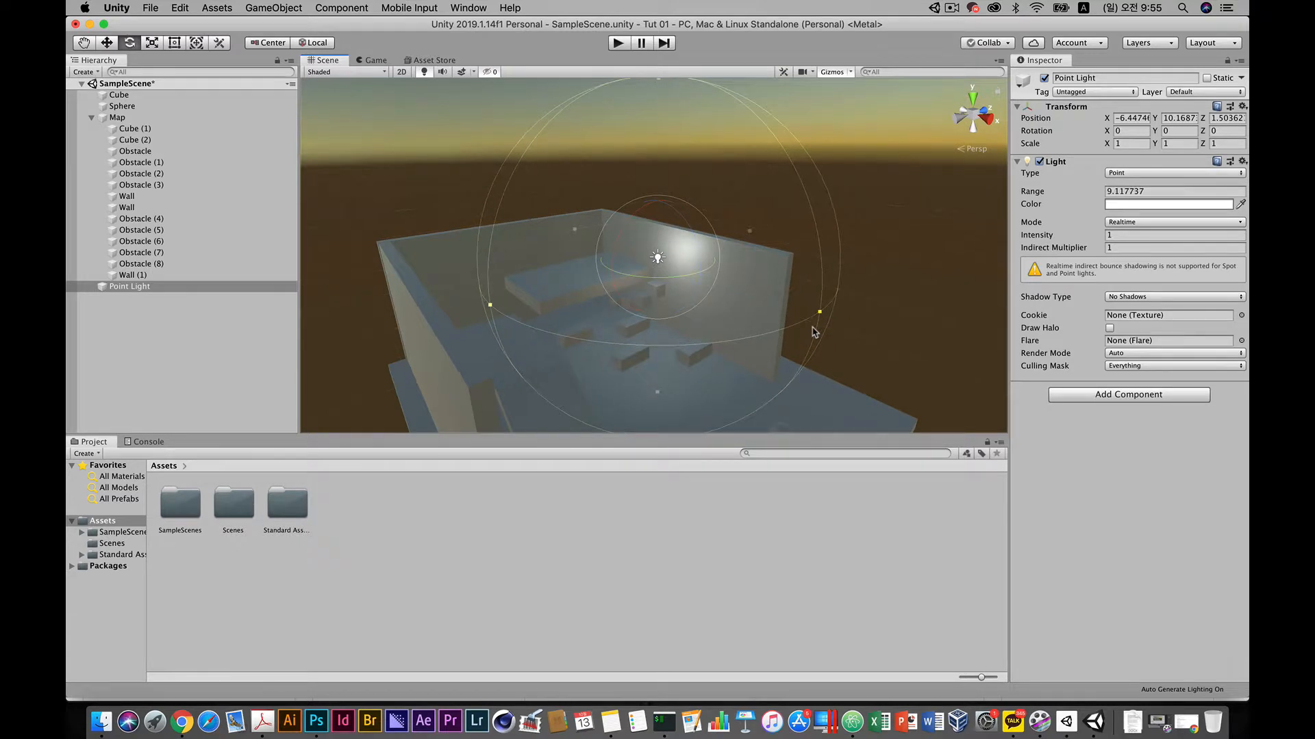
Step: Try a red tint on the Point Light and settle on a green colour, hex 43DB3F
{"action": "left_click", "coordinate": [1151, 206]}
{"action": "mouse_move", "coordinate": [149, 120]}
{"action": "left_mouse_down"}
{"action": "mouse_move", "coordinate": [181, 109]}
{"action": "mouse_move", "coordinate": [155, 108]}
{"action": "left_mouse_up"}
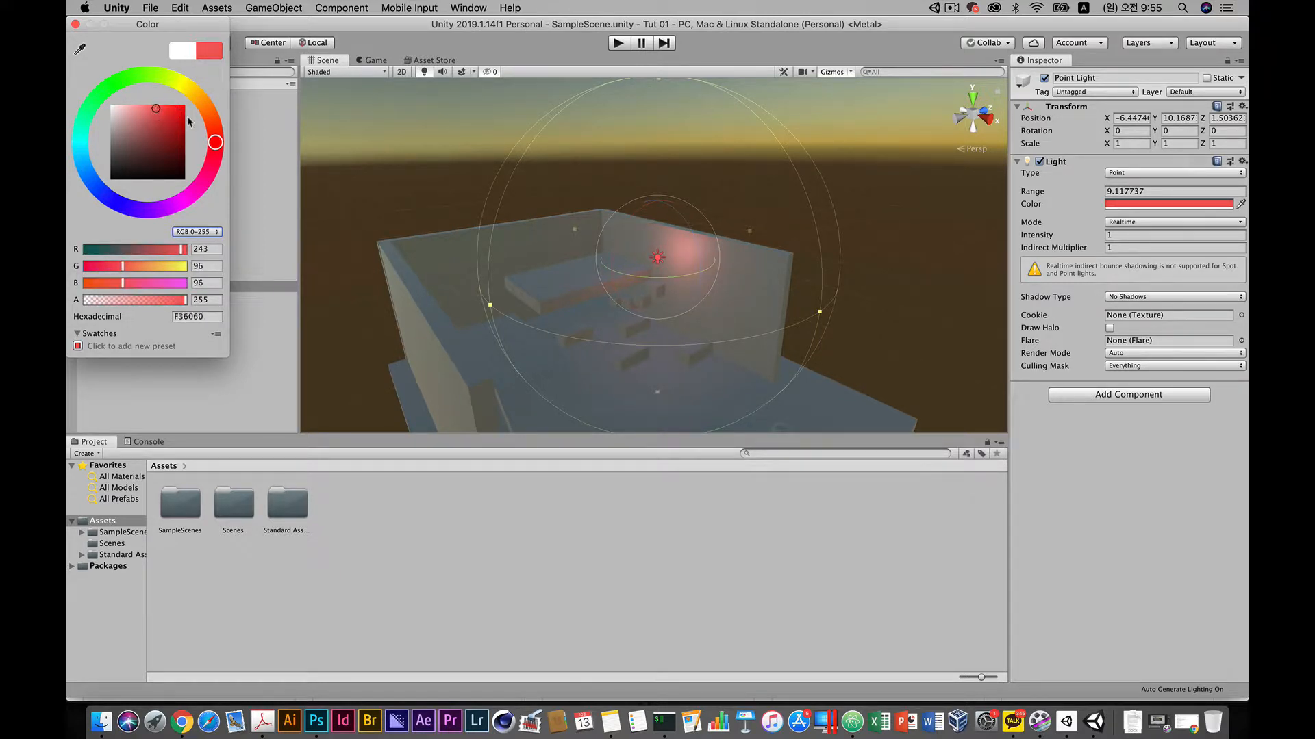
{"action": "mouse_move", "coordinate": [215, 145]}
{"action": "left_mouse_down"}
{"action": "mouse_move", "coordinate": [182, 88]}
{"action": "mouse_move", "coordinate": [118, 89]}
{"action": "left_mouse_up"}
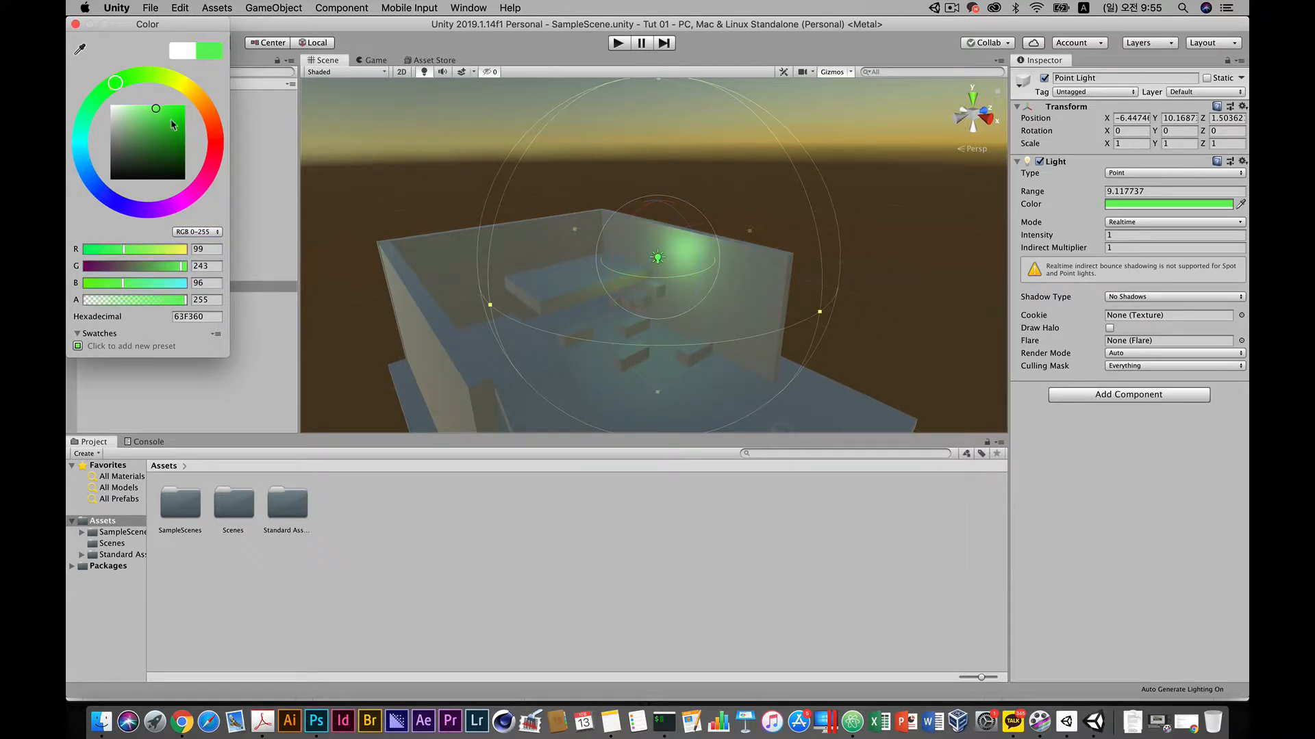
{"action": "left_click", "coordinate": [164, 119]}
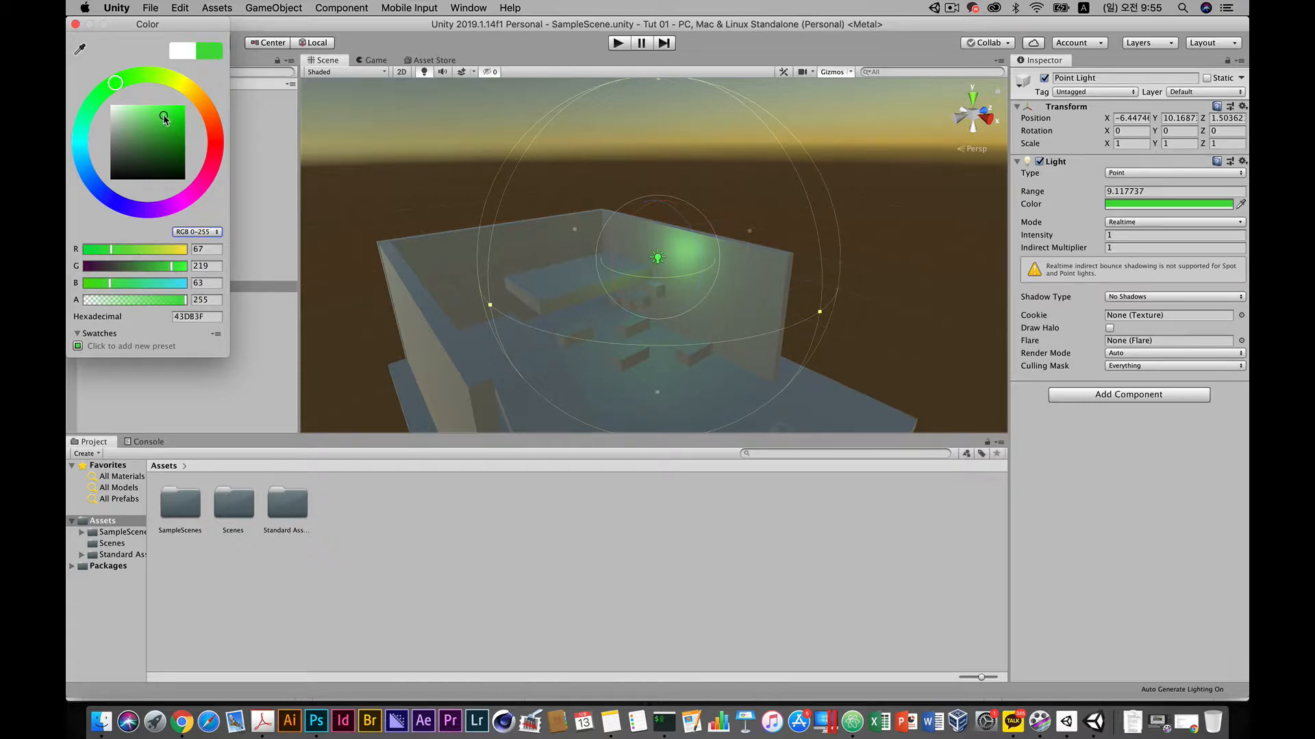
{"action": "left_click", "coordinate": [76, 25]}
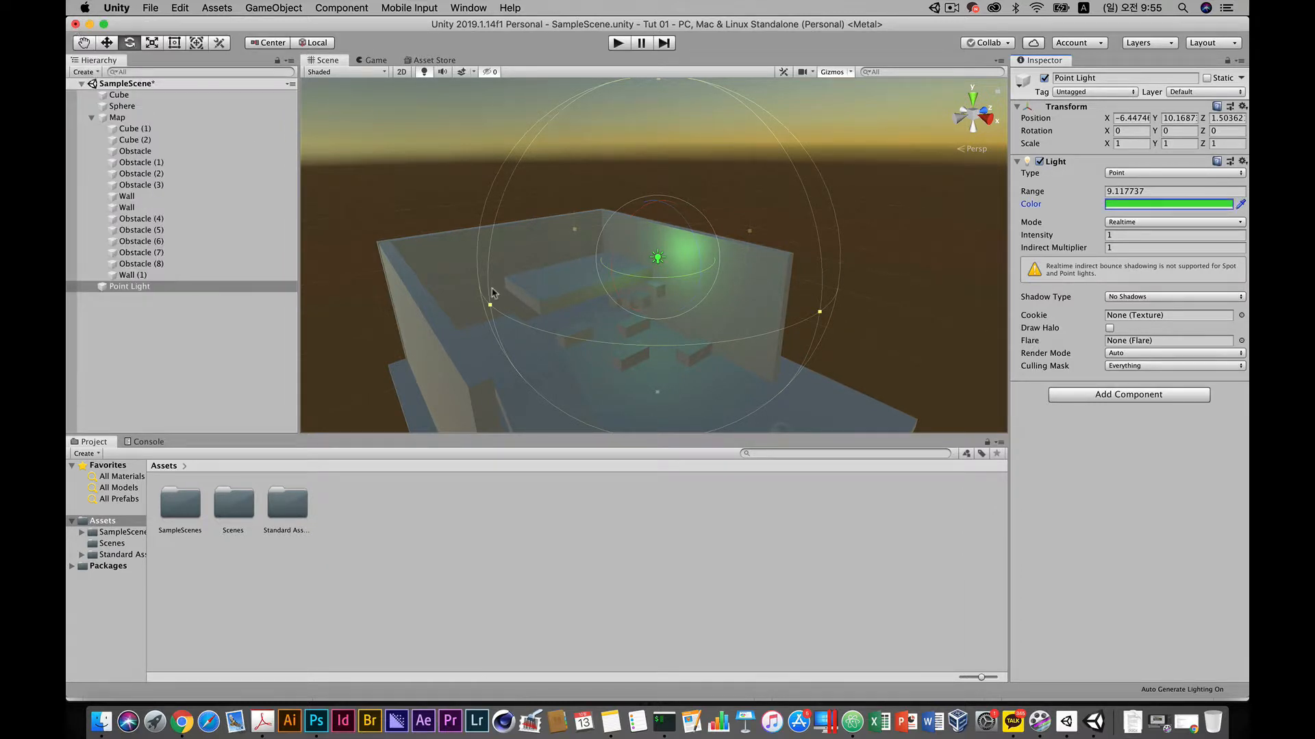
Step: Widen the Point Light's range to about 9.96 and move the light to about X -6.23, Z -3.47
{"action": "mouse_move", "coordinate": [818, 314]}
{"action": "left_mouse_down"}
{"action": "mouse_move", "coordinate": [856, 330]}
{"action": "mouse_move", "coordinate": [839, 326]}
{"action": "left_mouse_up"}
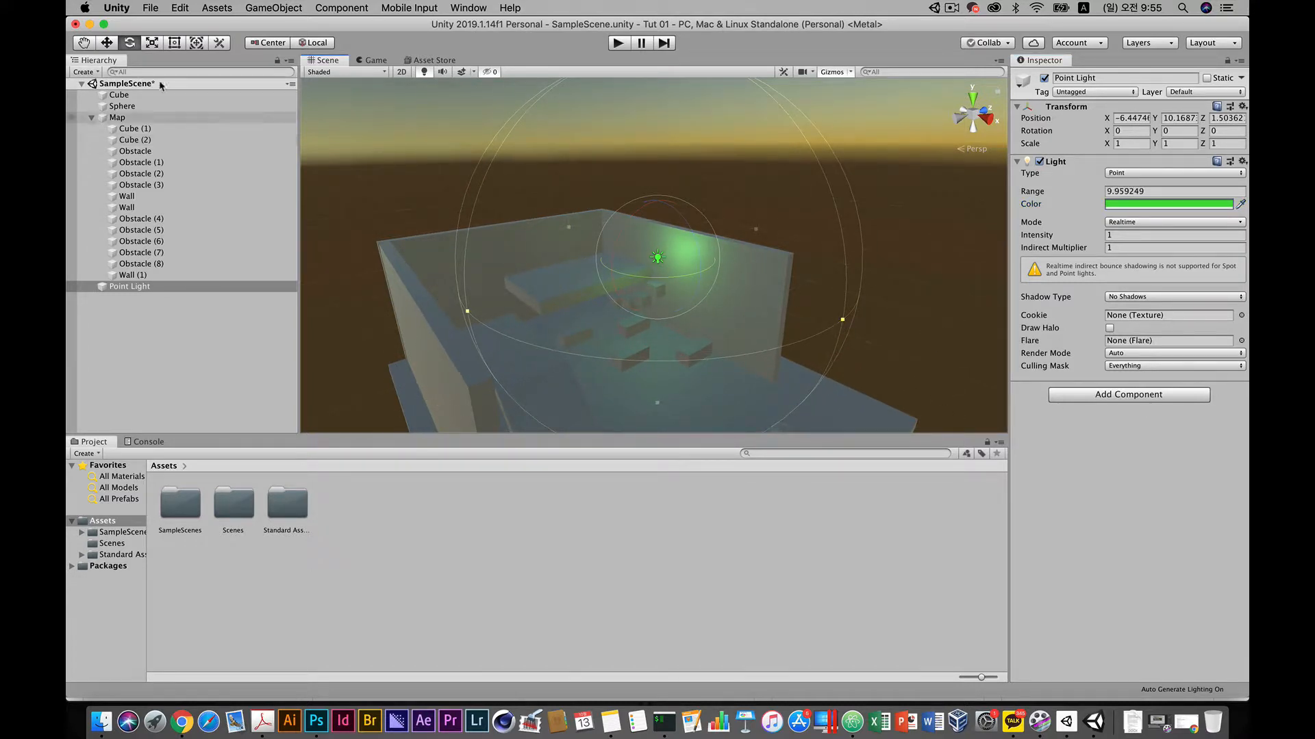
{"action": "key", "text": "w"}
{"action": "left_click_drag", "start_coordinate": [699, 271], "coordinate": [505, 285]}
{"action": "left_click_drag", "start_coordinate": [718, 260], "coordinate": [579, 283]}
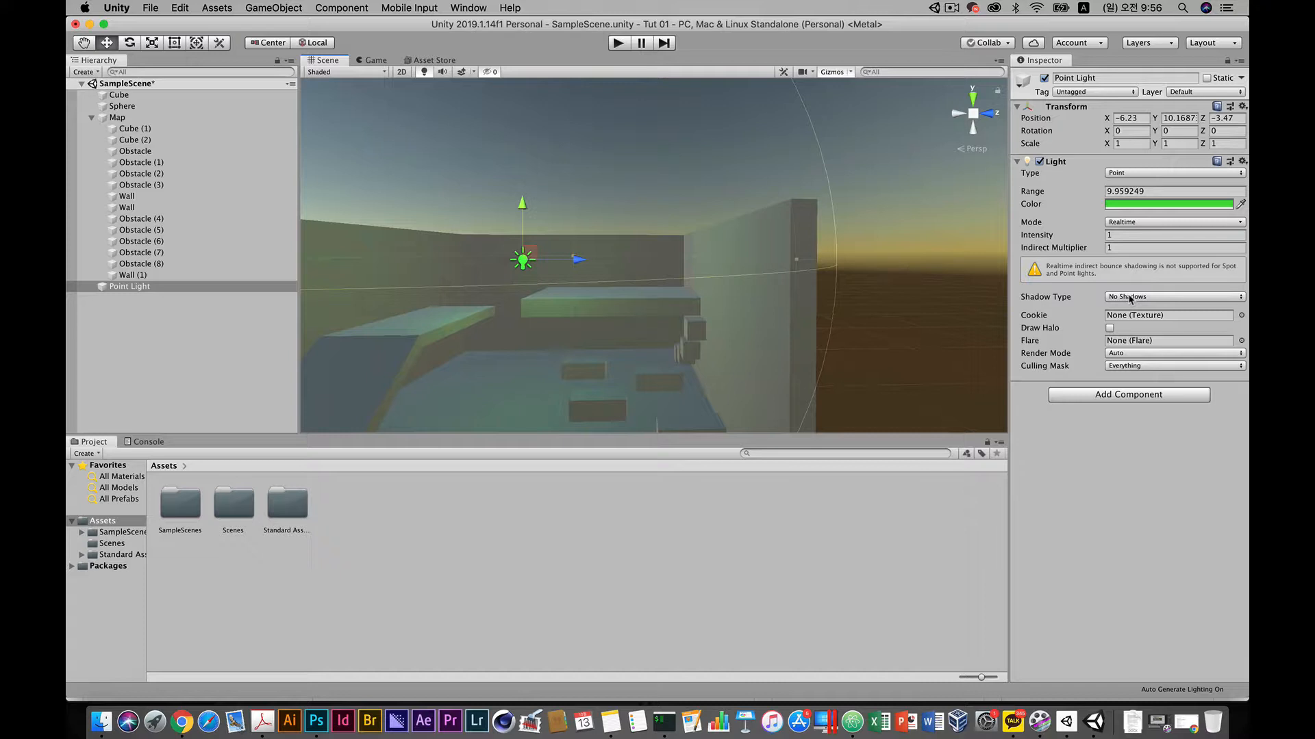
Step: Set the Point Light's shadow type to Hard Shadows and view the walls and obstacles under it
{"action": "left_click", "coordinate": [1130, 300]}
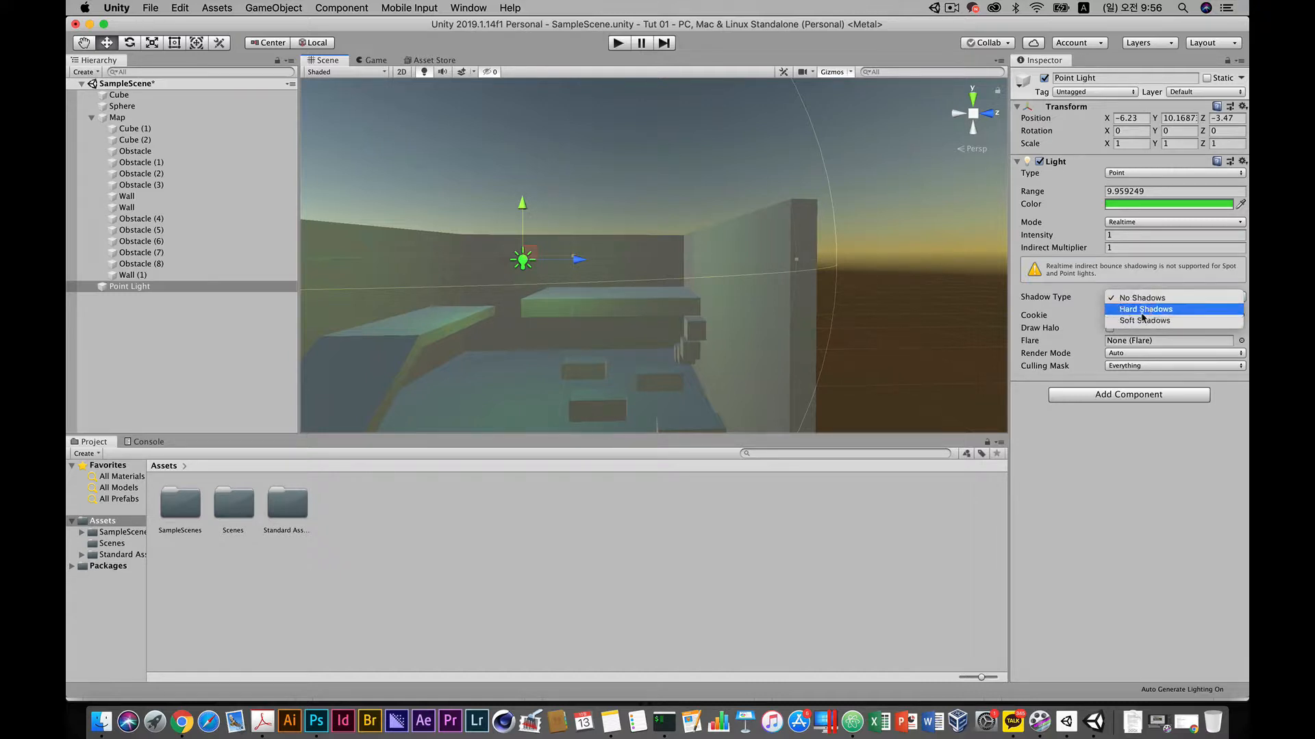
{"action": "key", "text": "Escape"}
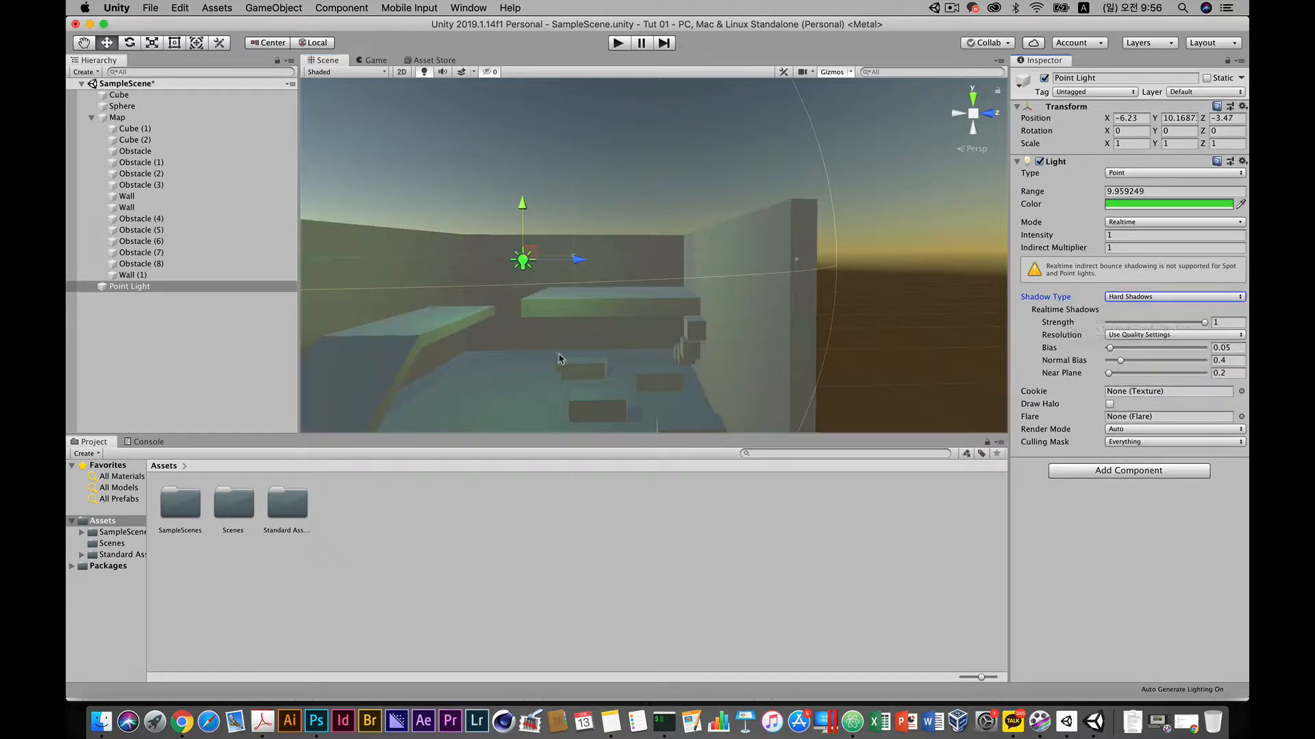
{"action": "left_click_drag", "start_coordinate": [557, 360], "coordinate": [493, 434], "text": "alt"}
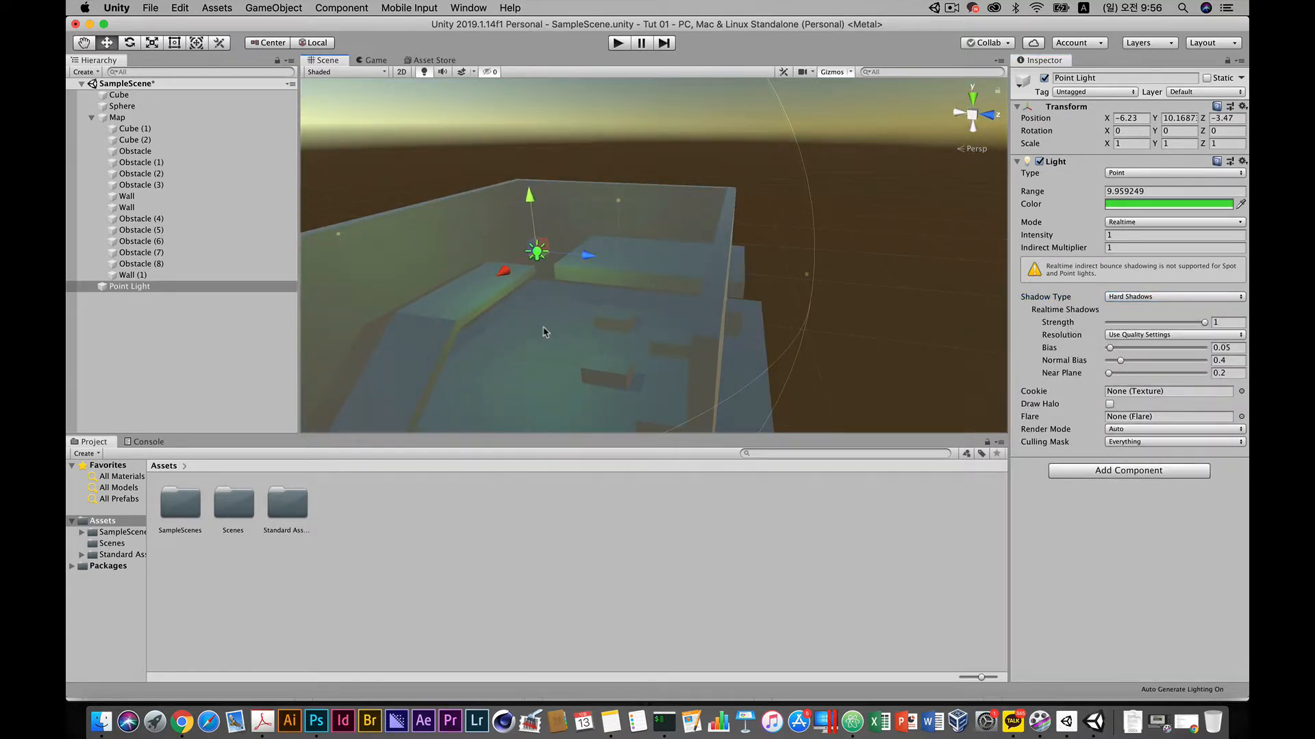
{"action": "scroll", "coordinate": [545, 332], "scroll_direction": "up", "scroll_amount": 5}
{"action": "left_click_drag", "start_coordinate": [545, 332], "coordinate": [582, 278], "text": "alt"}
{"action": "key", "text": "f"}
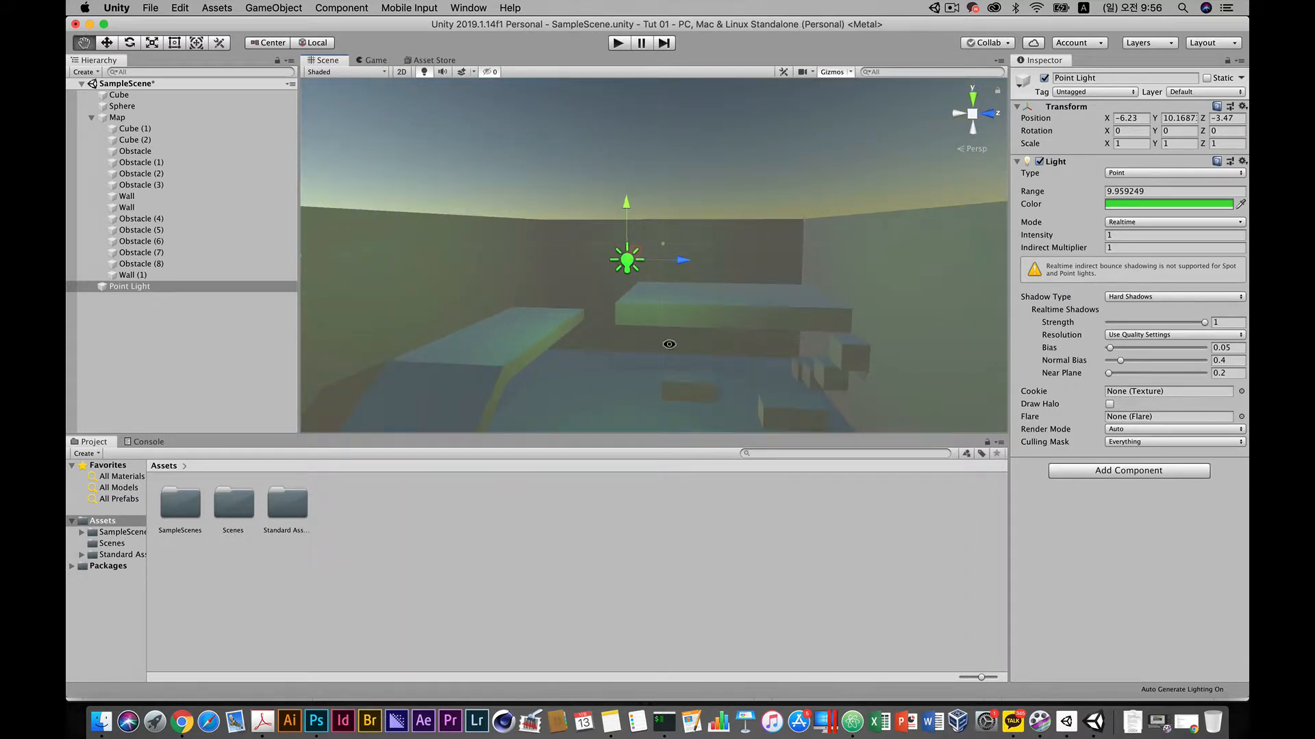
{"action": "left_click_drag", "start_coordinate": [669, 343], "coordinate": [648, 390], "text": "alt"}
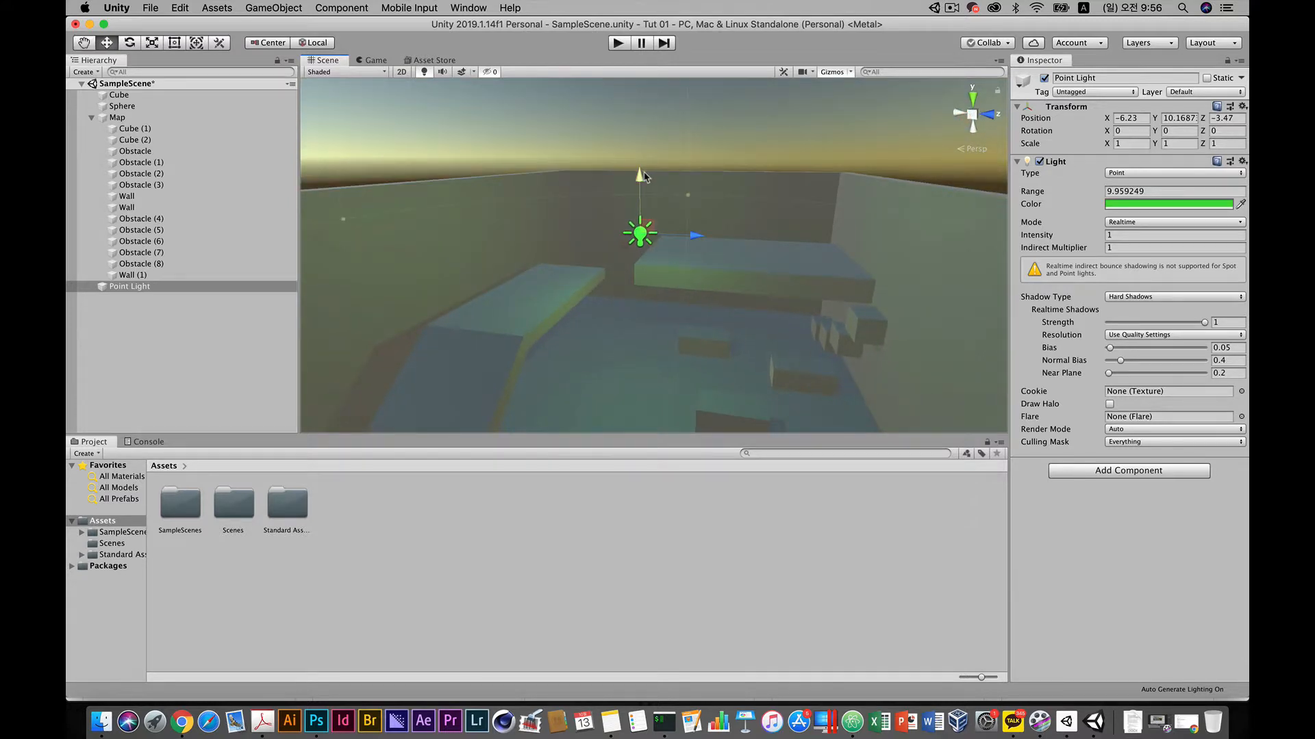
Step: Lower the Point Light and shift it near the small obstacles, at about X -6.78, Y 6.8, Z 0.43
{"action": "left_click_drag", "start_coordinate": [640, 178], "coordinate": [659, 296]}
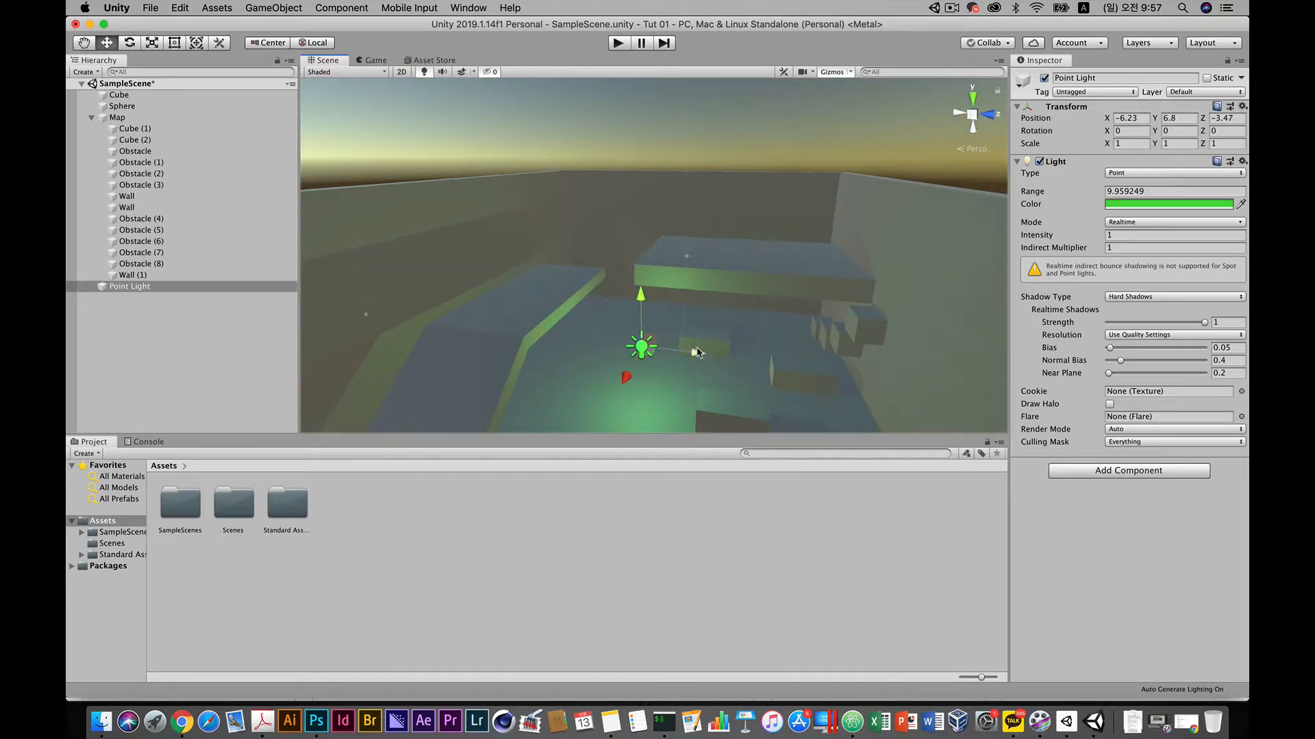
{"action": "left_click_drag", "start_coordinate": [697, 352], "coordinate": [873, 390]}
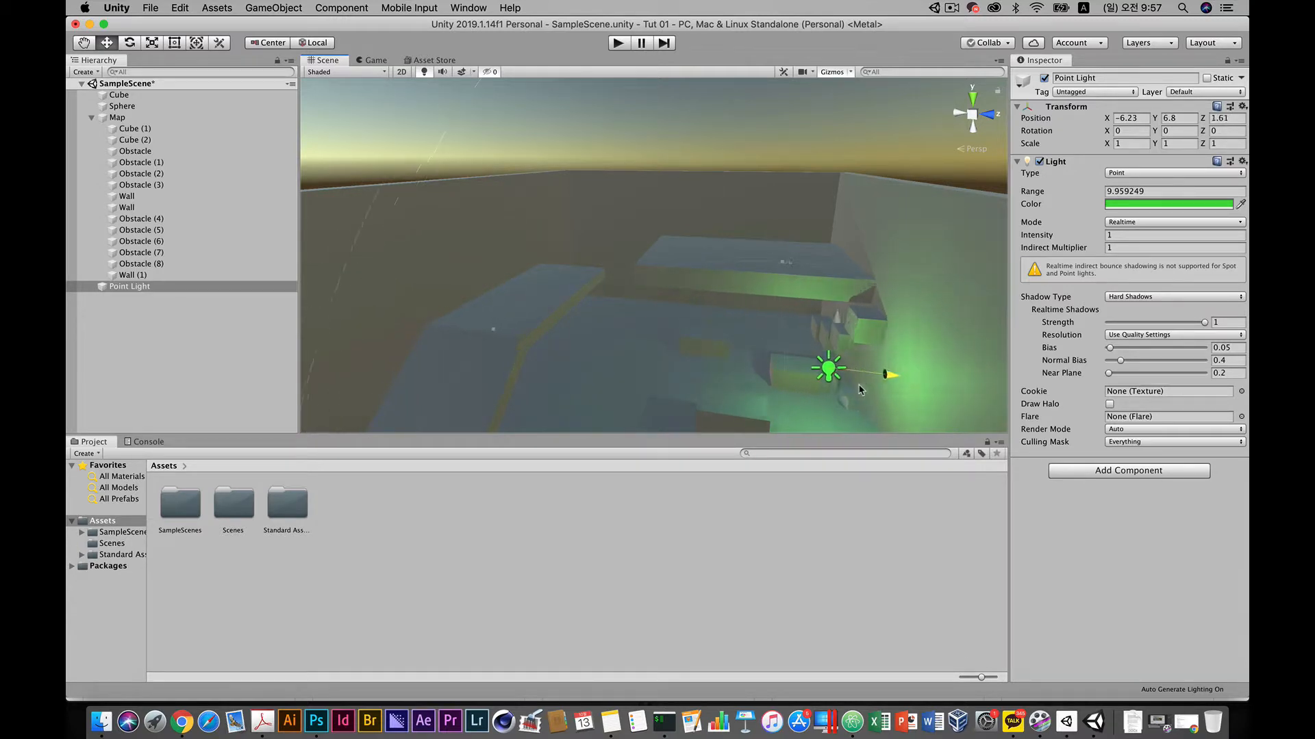
{"action": "left_click_drag", "start_coordinate": [744, 381], "coordinate": [914, 360], "text": "alt"}
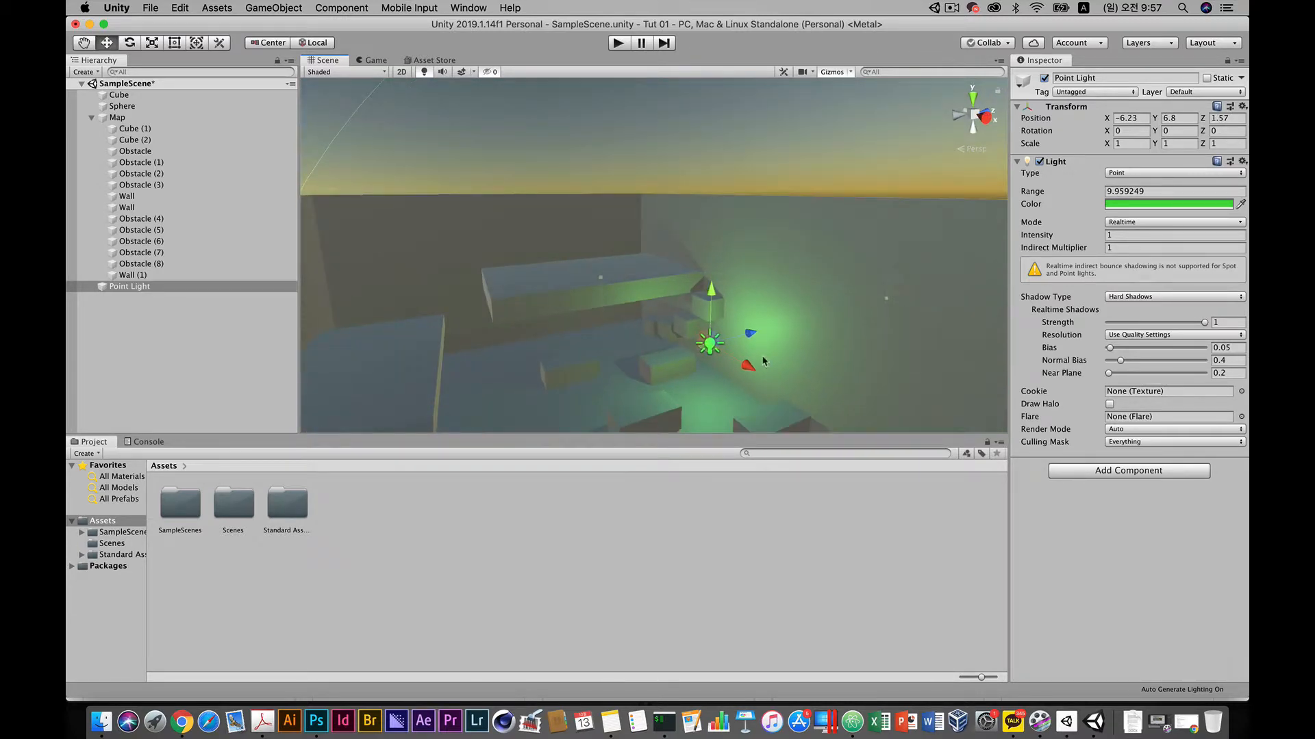
{"action": "mouse_move", "coordinate": [753, 336]}
{"action": "left_mouse_down"}
{"action": "mouse_move", "coordinate": [730, 366]}
{"action": "mouse_move", "coordinate": [754, 361]}
{"action": "mouse_move", "coordinate": [772, 327]}
{"action": "left_mouse_up"}
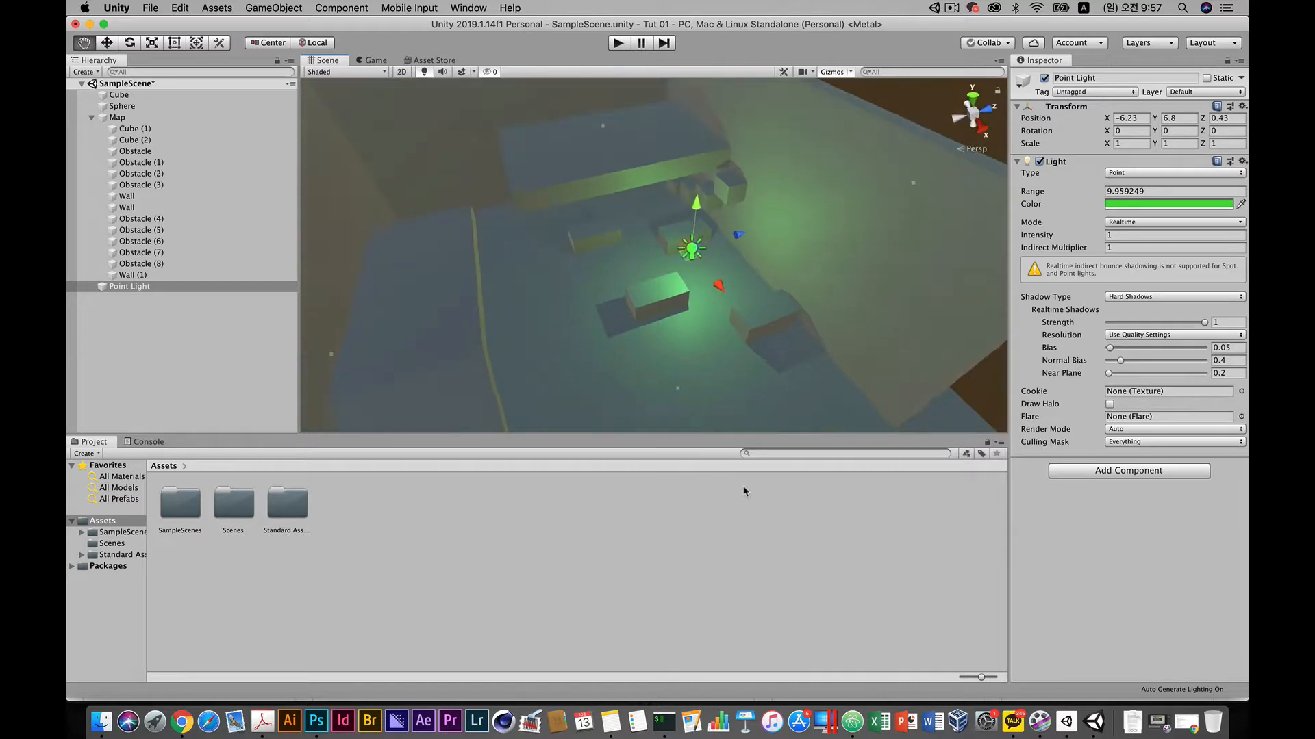
{"action": "left_click_drag", "start_coordinate": [675, 261], "coordinate": [680, 298]}
Step: Set the Point Light to Soft Shadows and move it to about X -5.63 to view the obstacle's shadow
{"action": "left_click", "coordinate": [1156, 296]}
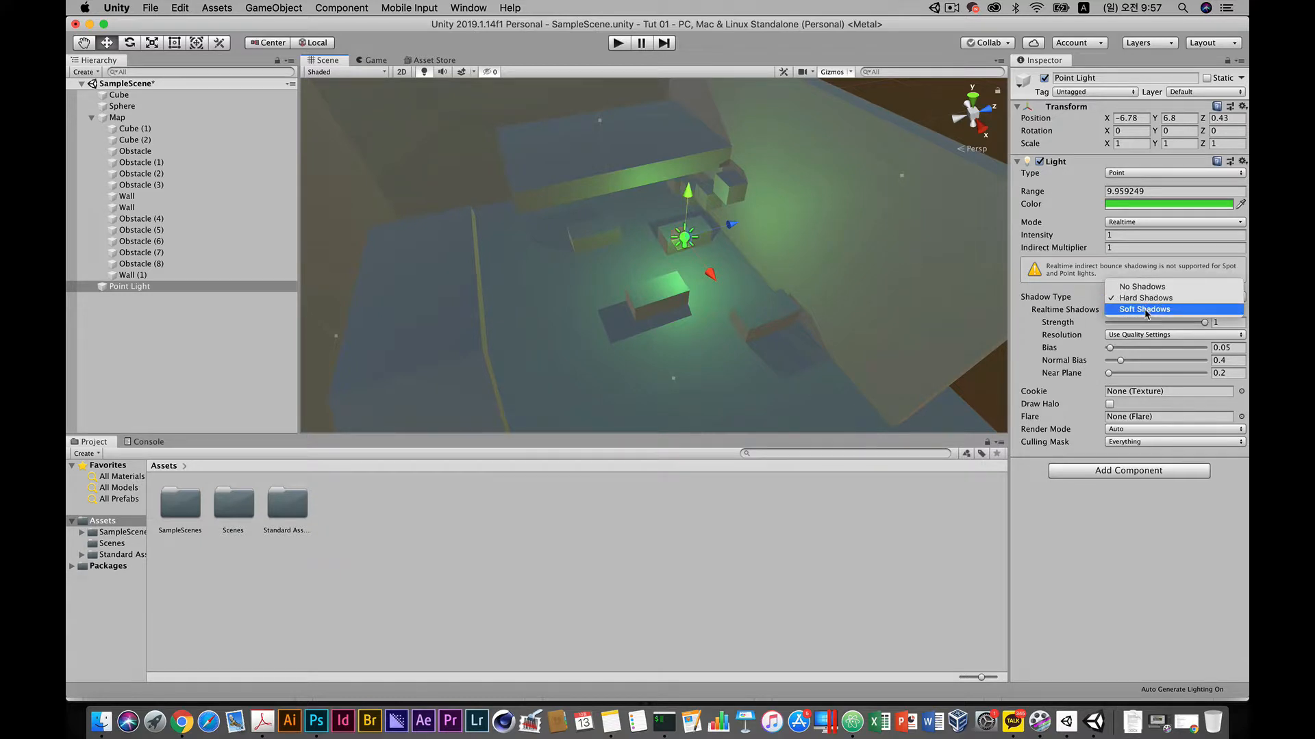
{"action": "left_click", "coordinate": [1148, 309]}
{"action": "scroll", "coordinate": [701, 329], "scroll_direction": "up", "scroll_amount": 5}
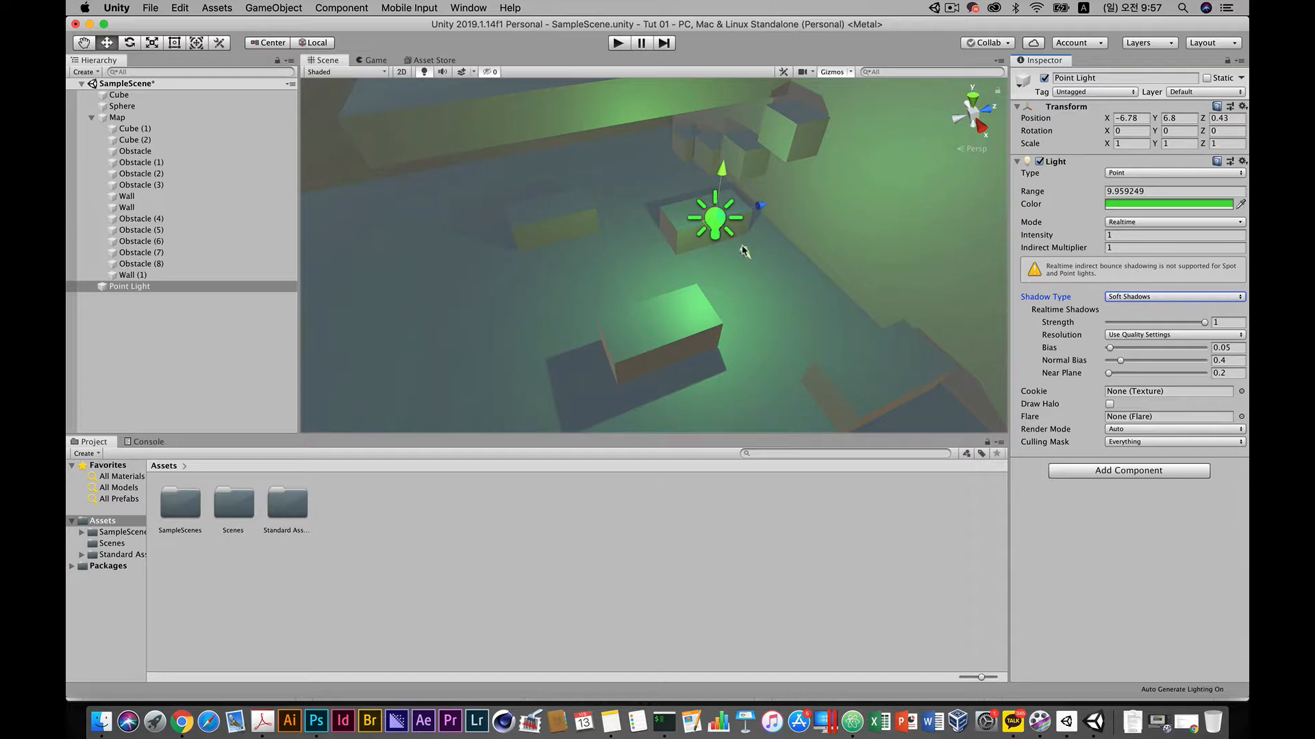
{"action": "left_click_drag", "start_coordinate": [743, 249], "coordinate": [735, 329]}
{"action": "left_click_drag", "start_coordinate": [837, 339], "coordinate": [806, 319], "text": "alt"}
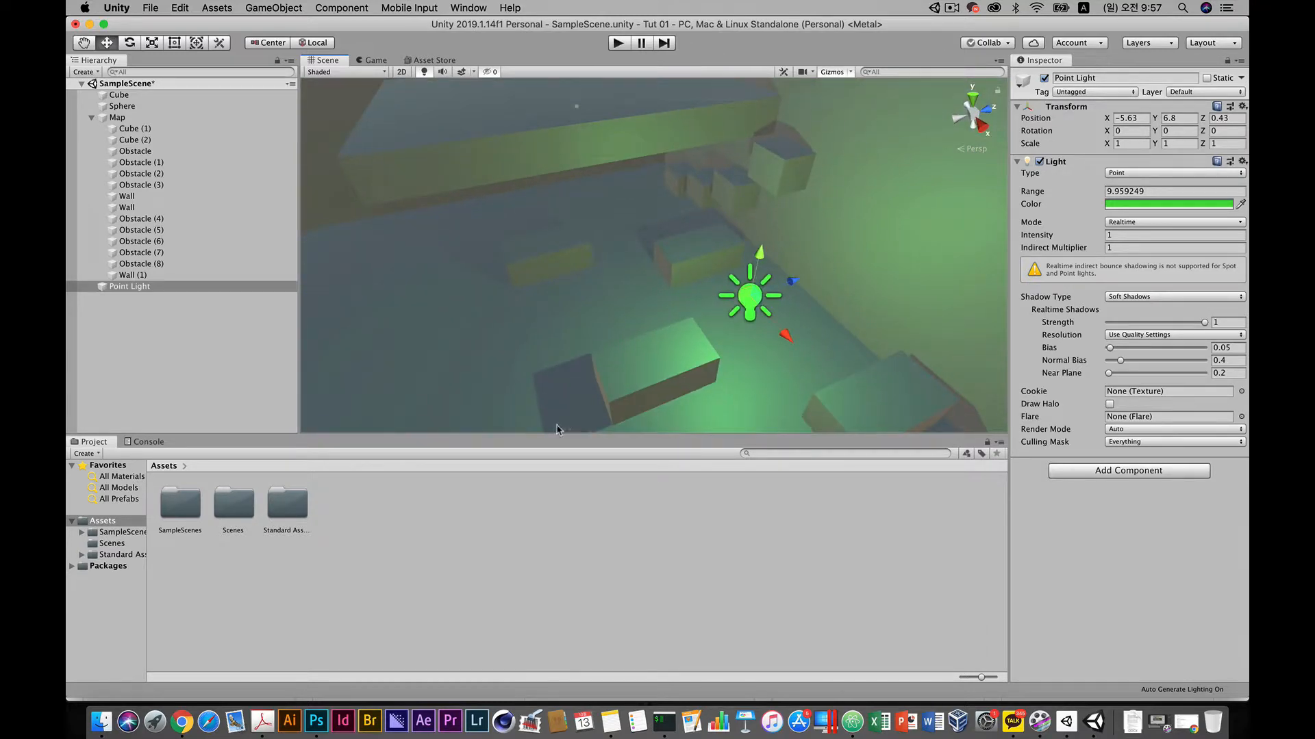
{"action": "left_click_drag", "start_coordinate": [644, 377], "coordinate": [650, 402], "text": "alt"}
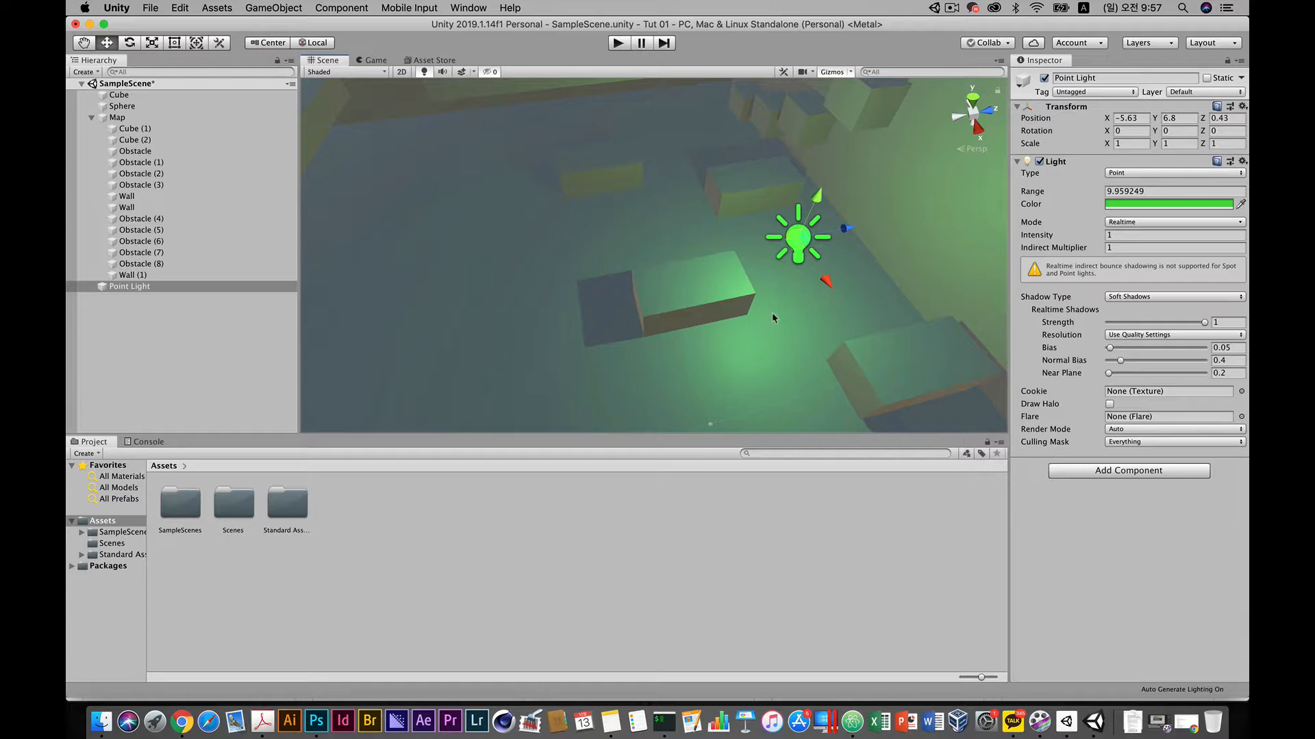
Step: Alternate the Point Light between hard and soft shadows to compare the obstacle's shadow edges, leaving it on Hard Shadows
{"action": "left_click", "coordinate": [1133, 298]}
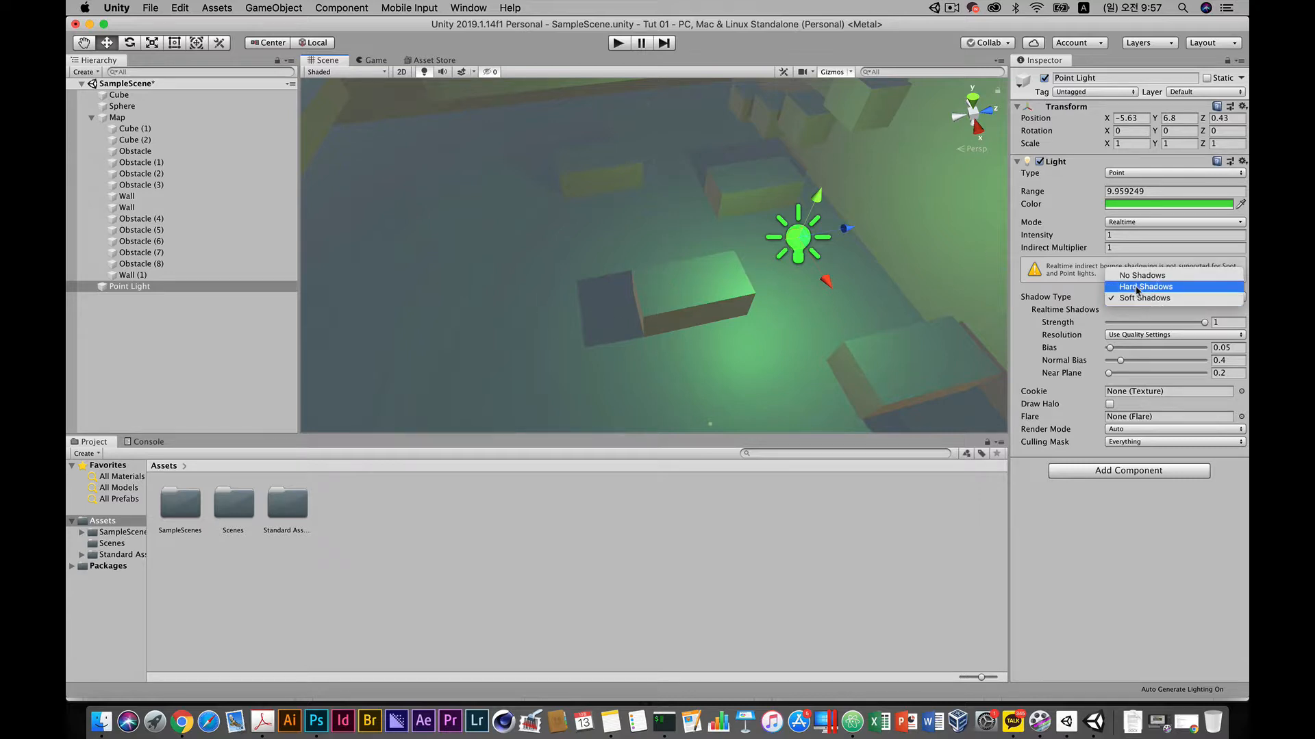
{"action": "left_click", "coordinate": [1136, 290]}
{"action": "left_click", "coordinate": [1133, 300]}
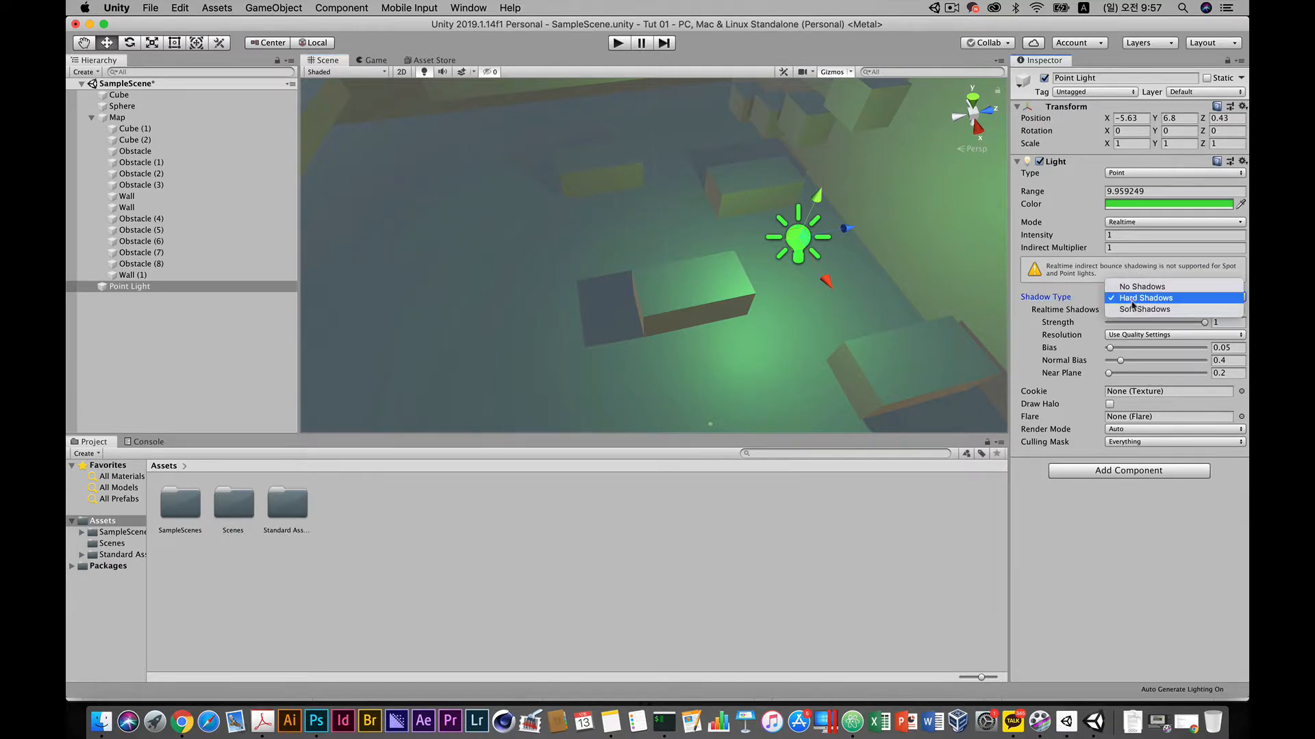
{"action": "left_click", "coordinate": [1132, 310]}
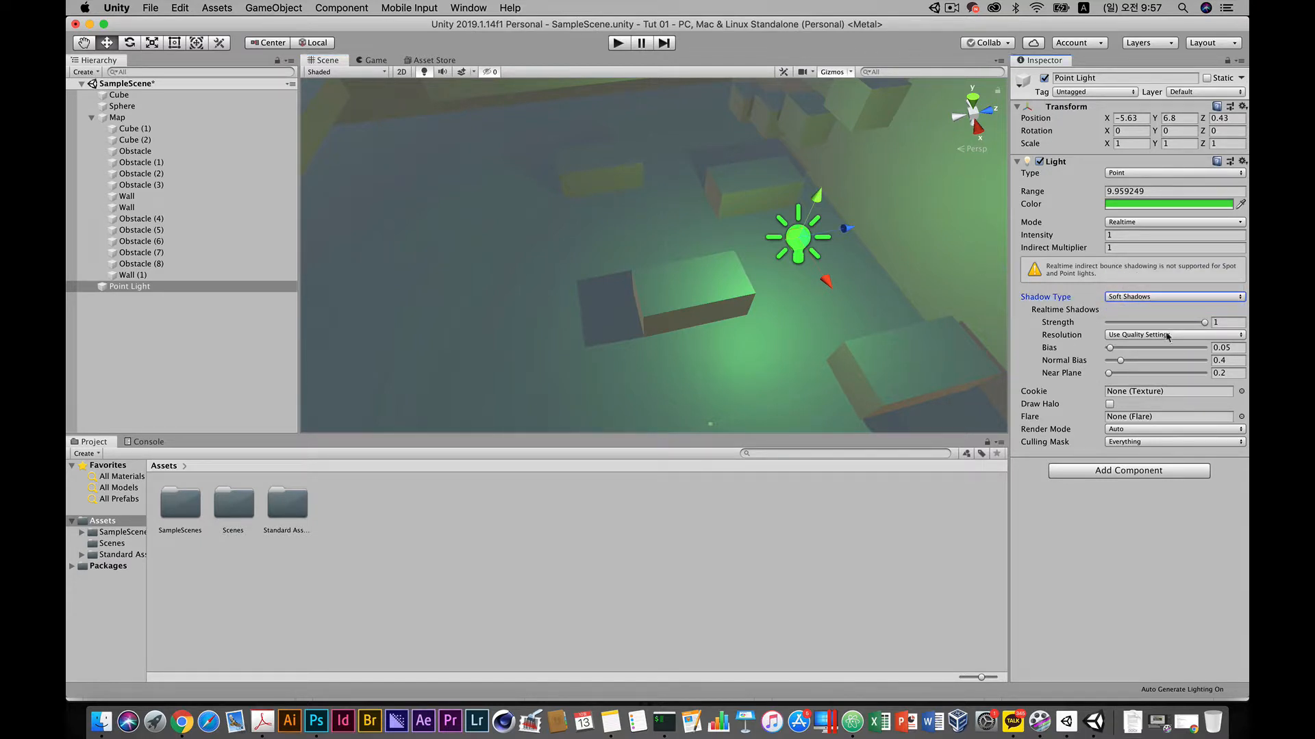
{"action": "left_click", "coordinate": [1144, 300]}
{"action": "left_click", "coordinate": [1142, 291]}
Step: Browse the Standard Assets Characters folders and open the Prefabs folder of ThirdPersonCharacter
{"action": "left_click", "coordinate": [113, 555]}
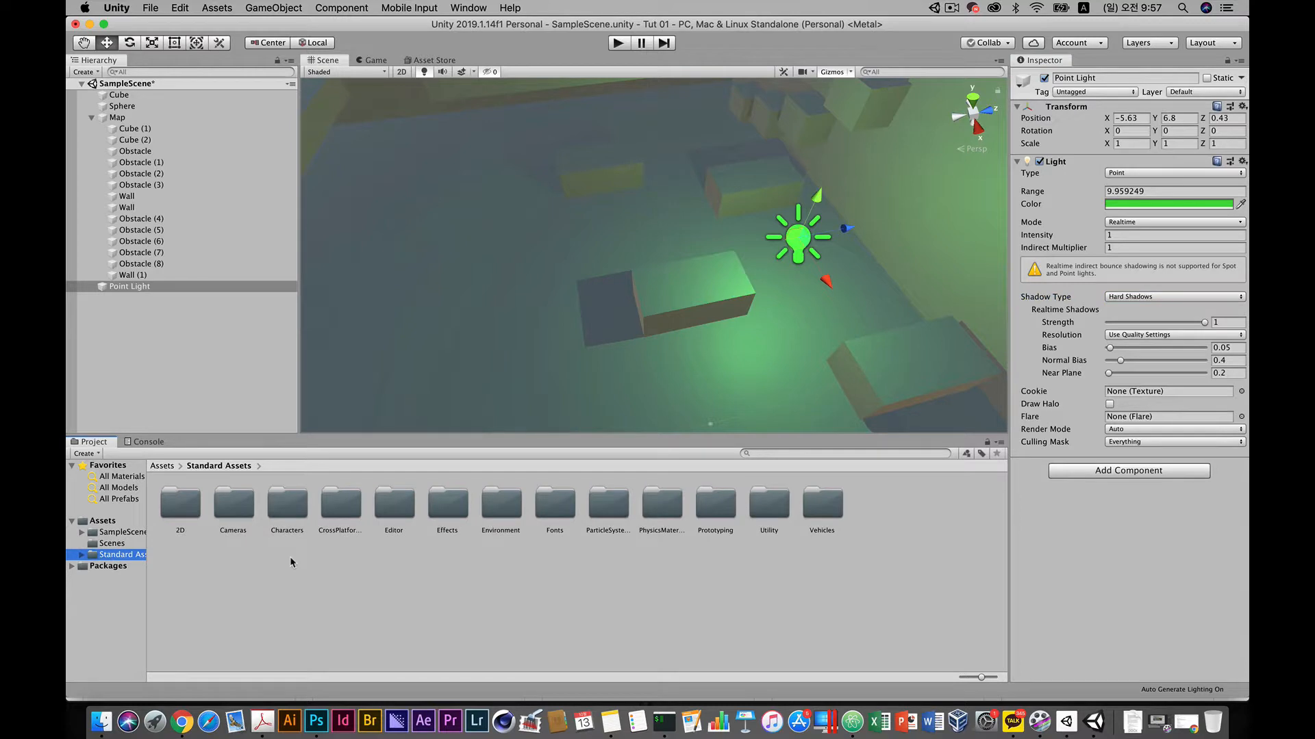
{"action": "double_click", "coordinate": [289, 508]}
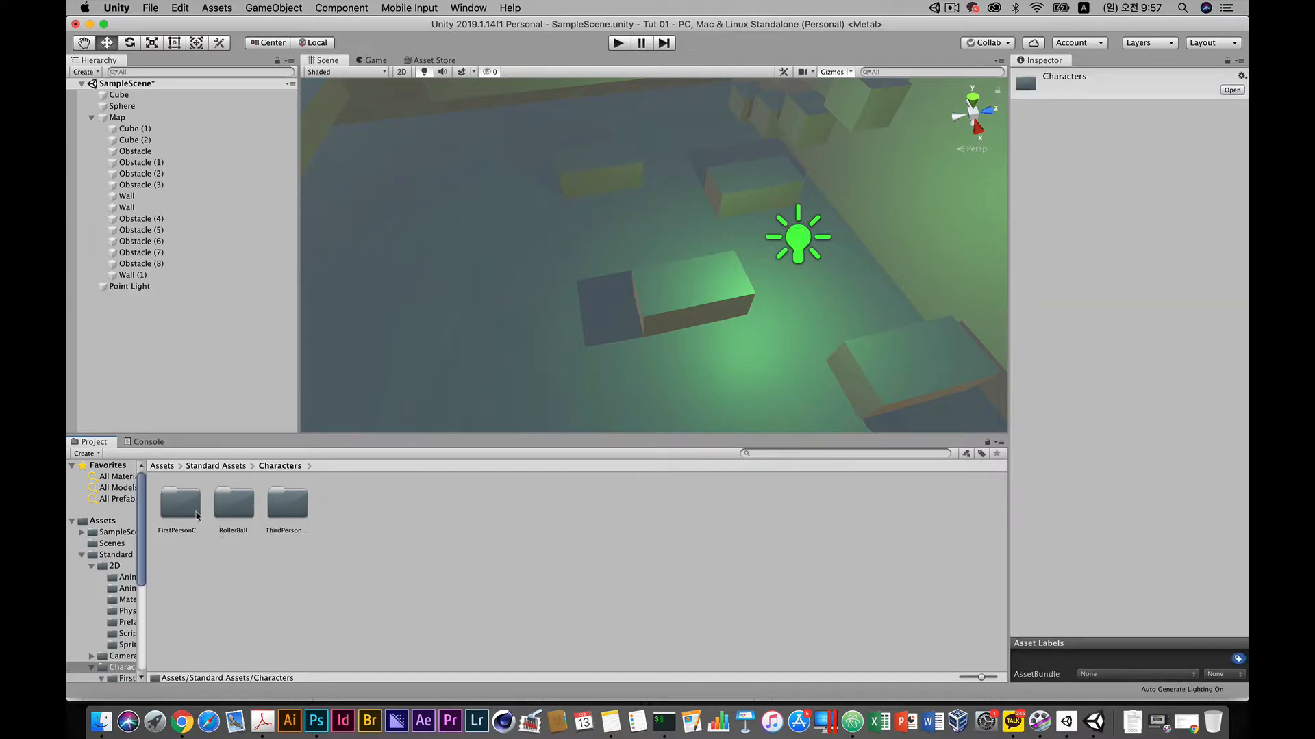
{"action": "double_click", "coordinate": [198, 516]}
{"action": "left_click", "coordinate": [280, 465]}
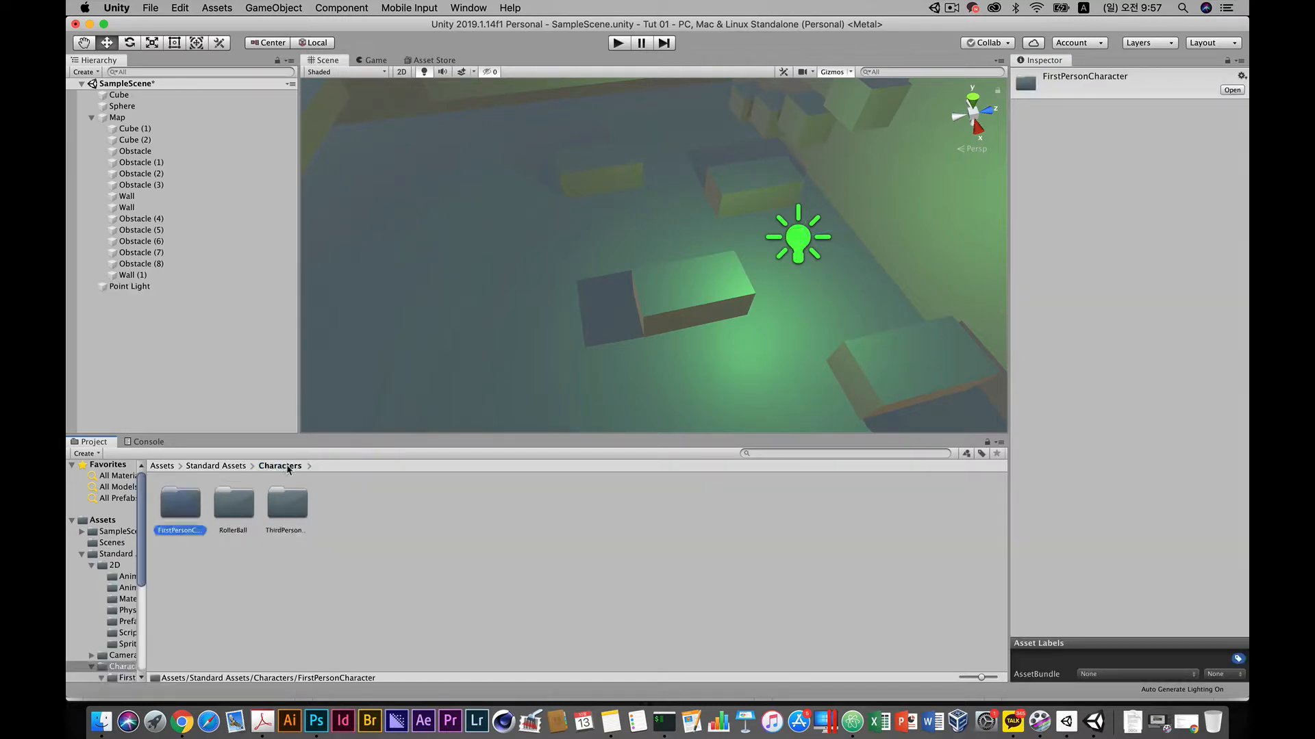
{"action": "double_click", "coordinate": [287, 507]}
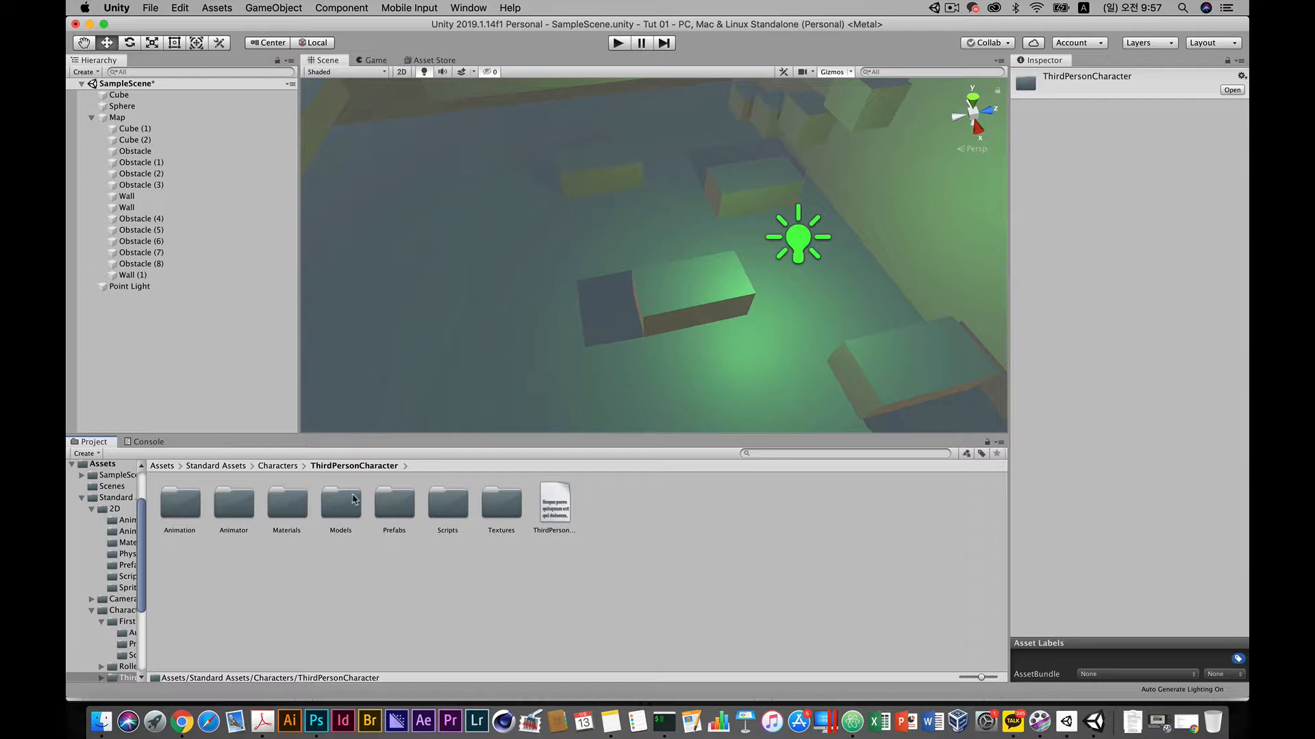
{"action": "double_click", "coordinate": [395, 504]}
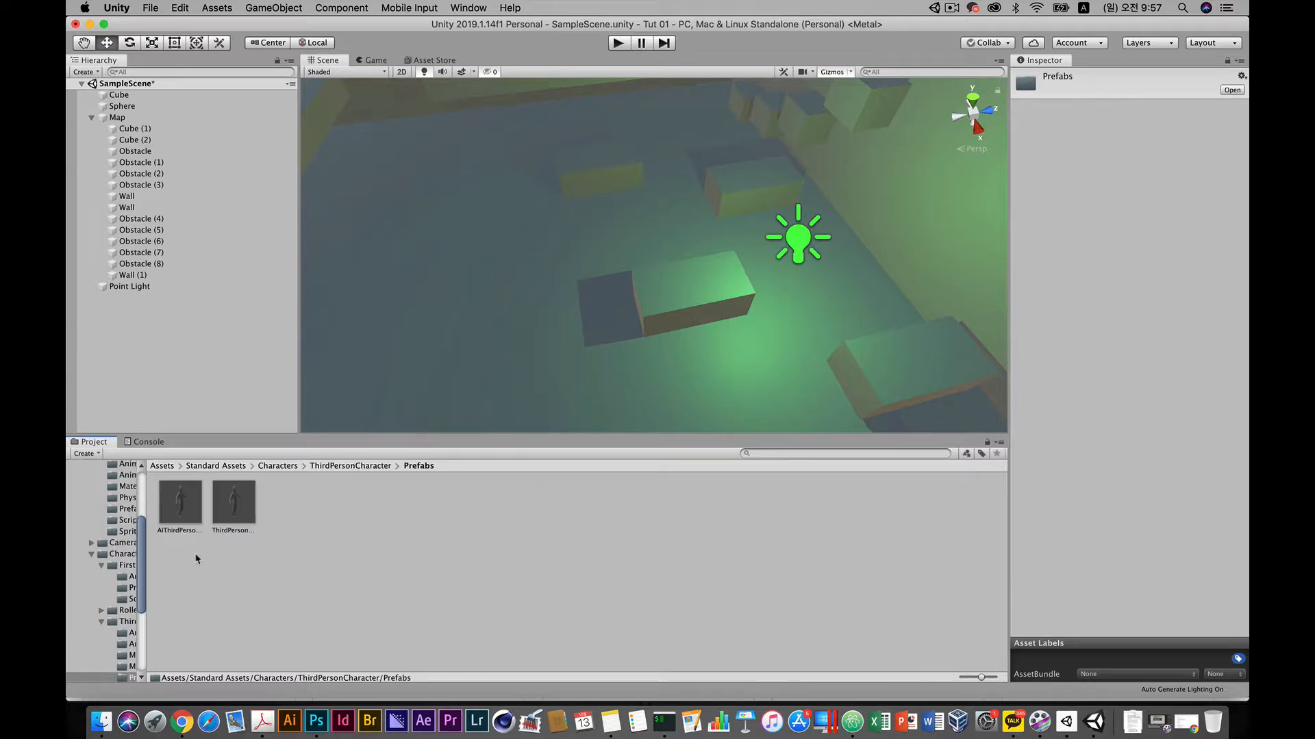
Step: Place the ThirdPersonController prefab beside the lit obstacle at about X -5.463, Y 4.513, Z -0.76 and view its shadow
{"action": "left_click_drag", "start_coordinate": [233, 507], "coordinate": [526, 384]}
{"action": "left_click_drag", "start_coordinate": [682, 378], "coordinate": [605, 403], "text": "alt"}
{"action": "key", "text": "w"}
{"action": "left_click_drag", "start_coordinate": [620, 290], "coordinate": [802, 339]}
{"action": "mouse_move", "coordinate": [724, 384]}
{"action": "left_mouse_down", "text": "alt"}
{"action": "mouse_move", "coordinate": [724, 359]}
{"action": "mouse_move", "coordinate": [725, 393]}
{"action": "left_mouse_up", "text": "alt"}
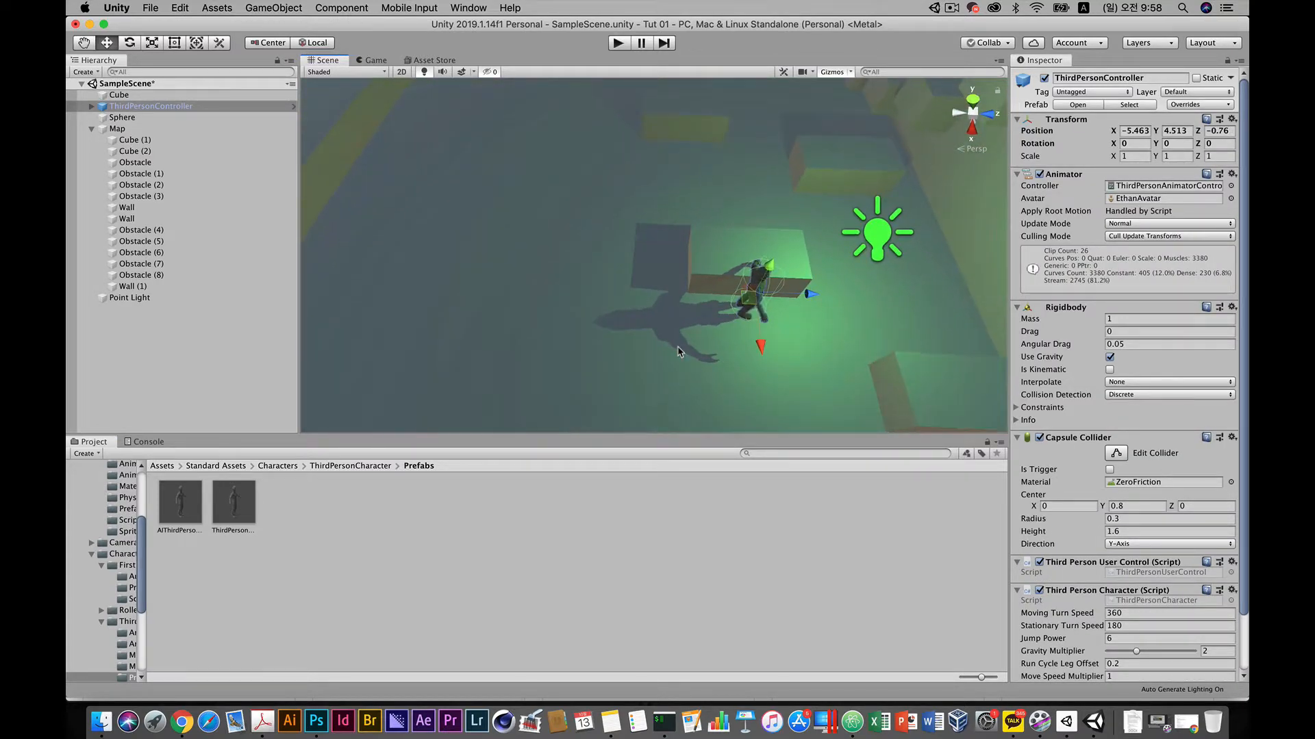
{"action": "scroll", "coordinate": [680, 352], "scroll_direction": "up", "scroll_amount": 10}
{"action": "scroll", "coordinate": [679, 351], "scroll_direction": "down", "scroll_amount": 10}
{"action": "scroll", "coordinate": [678, 352], "scroll_direction": "down", "scroll_amount": 3}
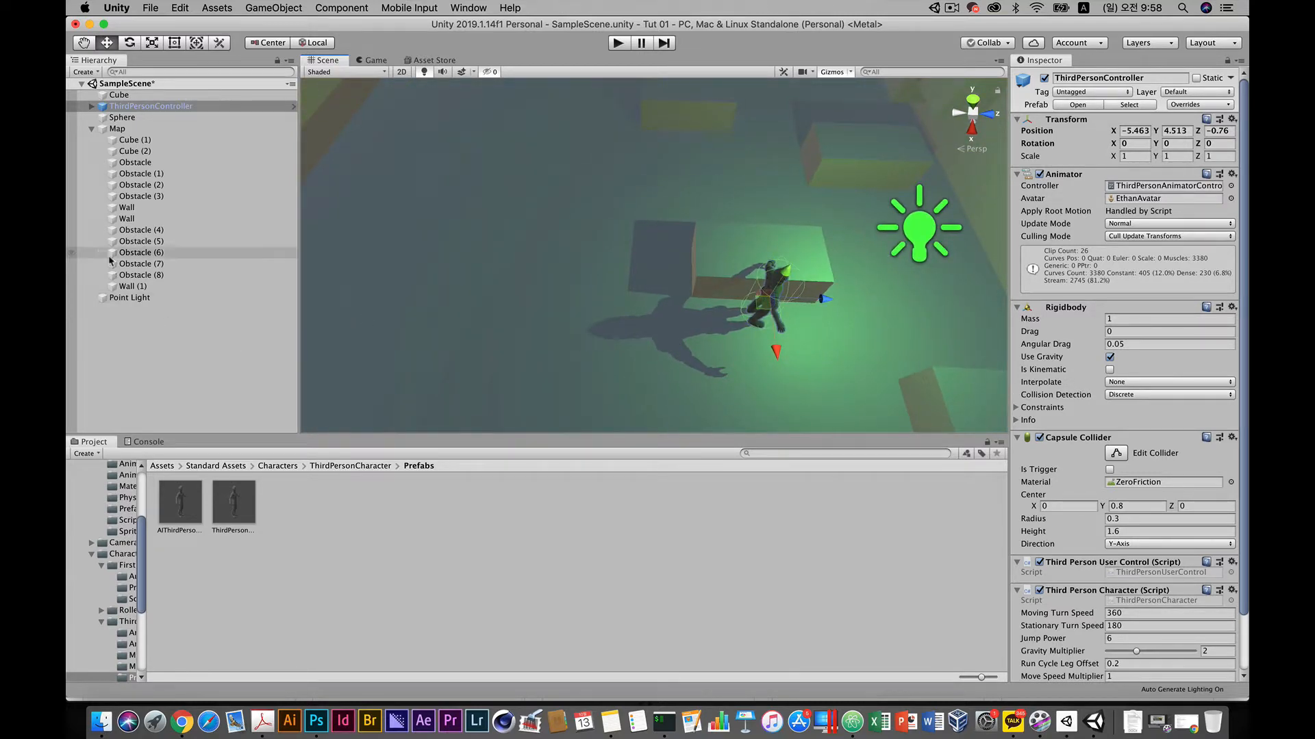
Step: Try Soft Shadows on the Point Light to compare the character's shadow, and return it to Hard Shadows
{"action": "left_click", "coordinate": [136, 298]}
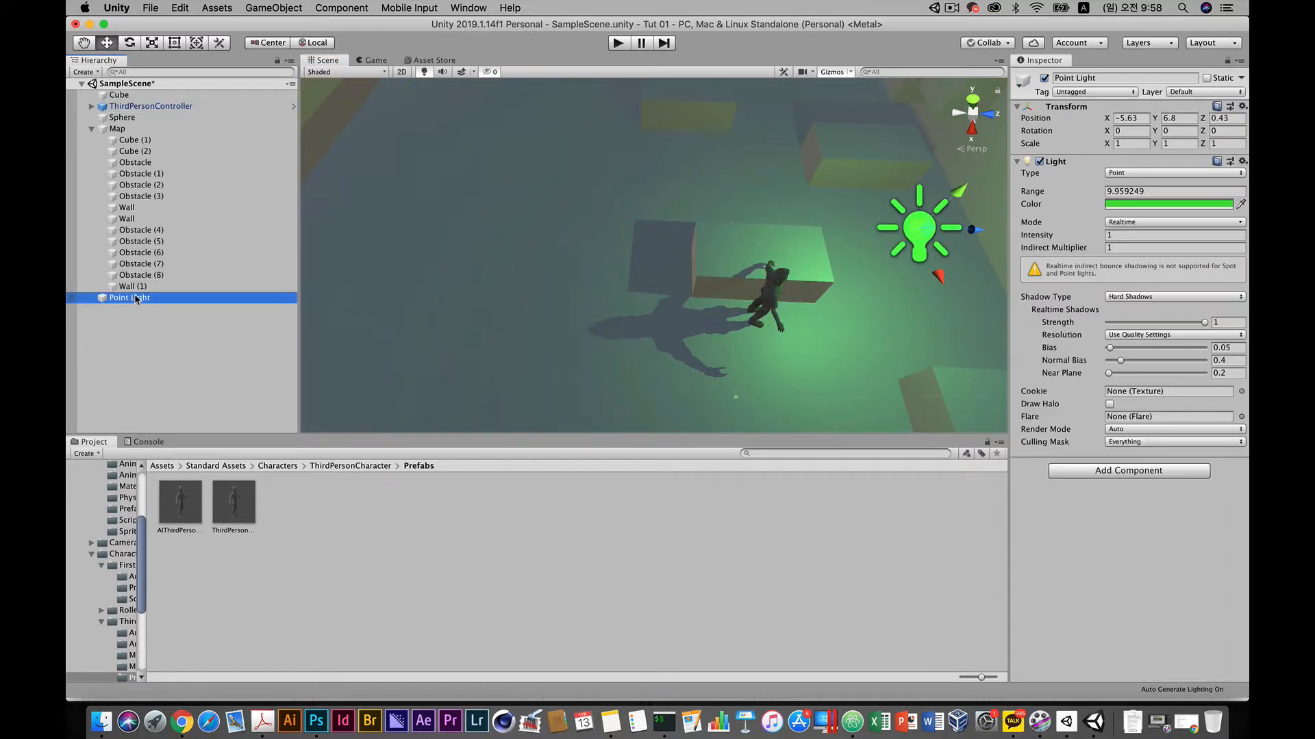
{"action": "left_click", "coordinate": [1169, 297]}
{"action": "left_click", "coordinate": [1161, 314]}
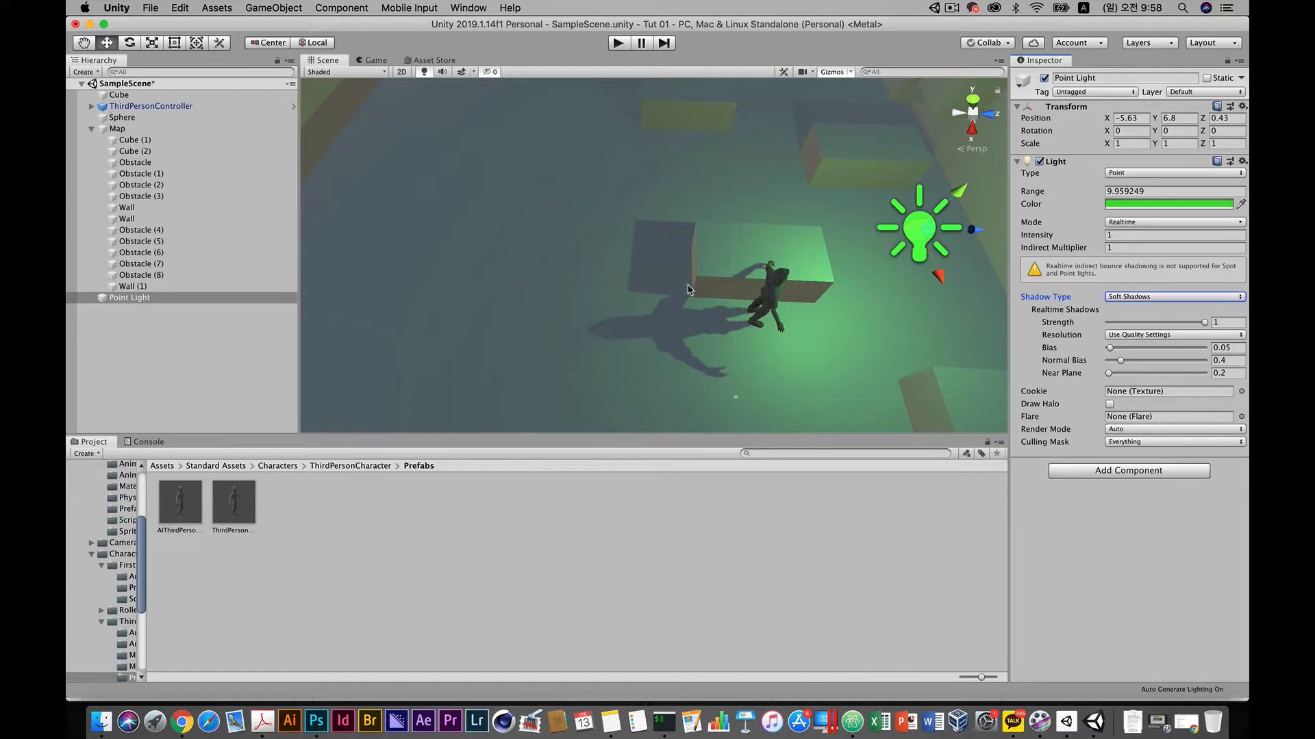
{"action": "left_click", "coordinate": [1147, 299]}
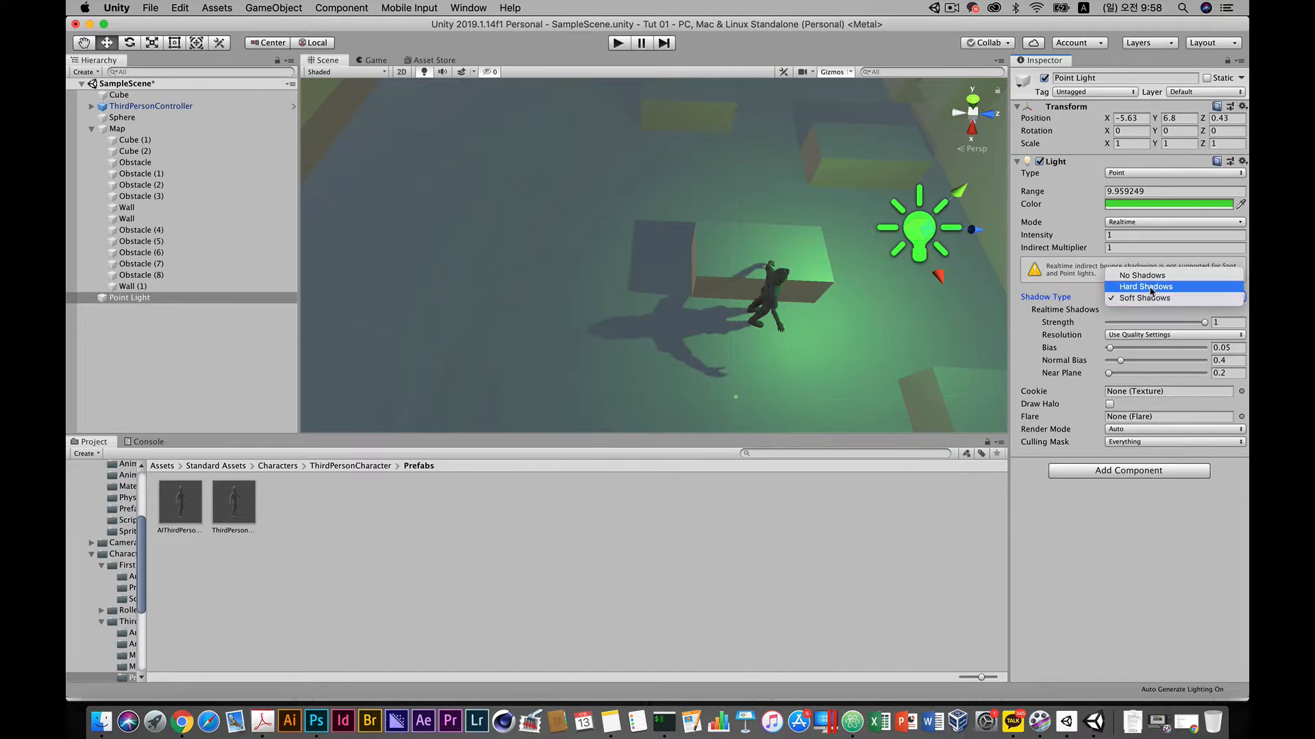
{"action": "left_click", "coordinate": [1151, 287]}
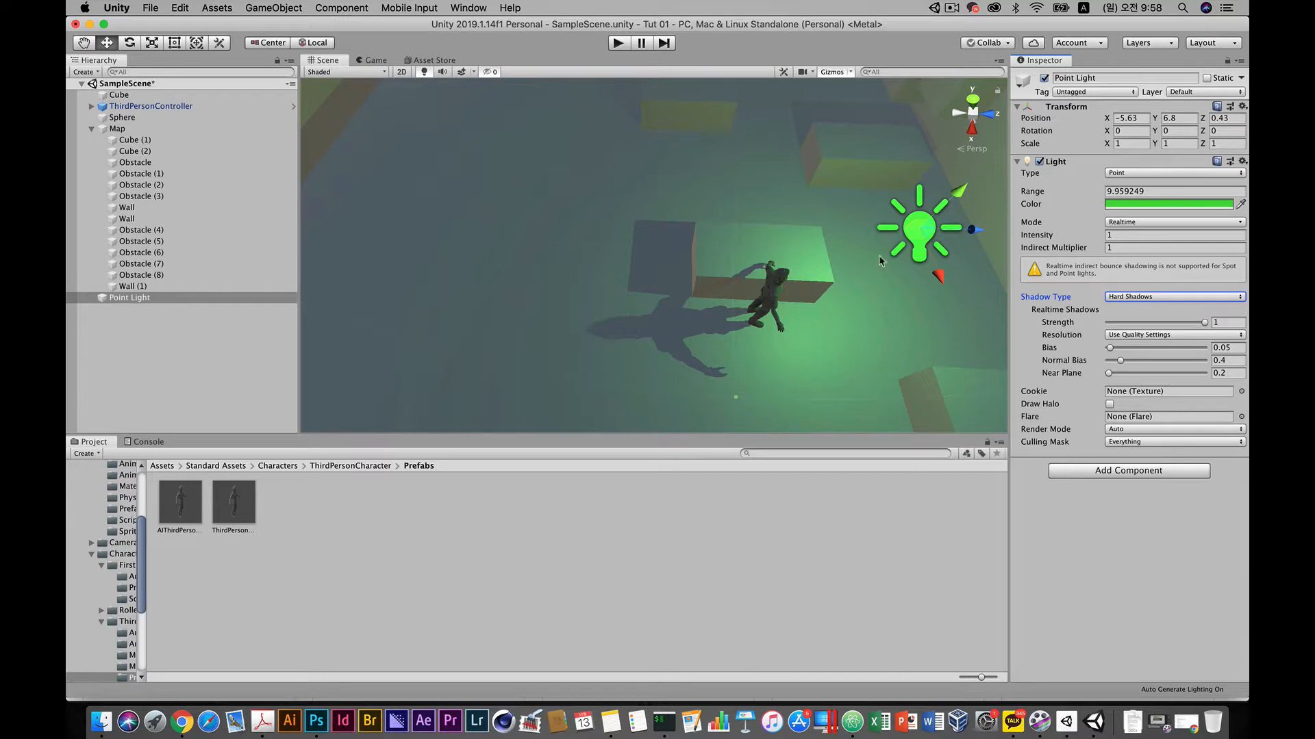
Step: Try Low, Medium, High and Very High shadow resolution on the Point Light, and return it to Use Quality Settings
{"action": "left_click_drag", "start_coordinate": [829, 297], "coordinate": [943, 247], "text": "alt"}
{"action": "scroll", "coordinate": [789, 343], "scroll_direction": "down", "scroll_amount": 3}
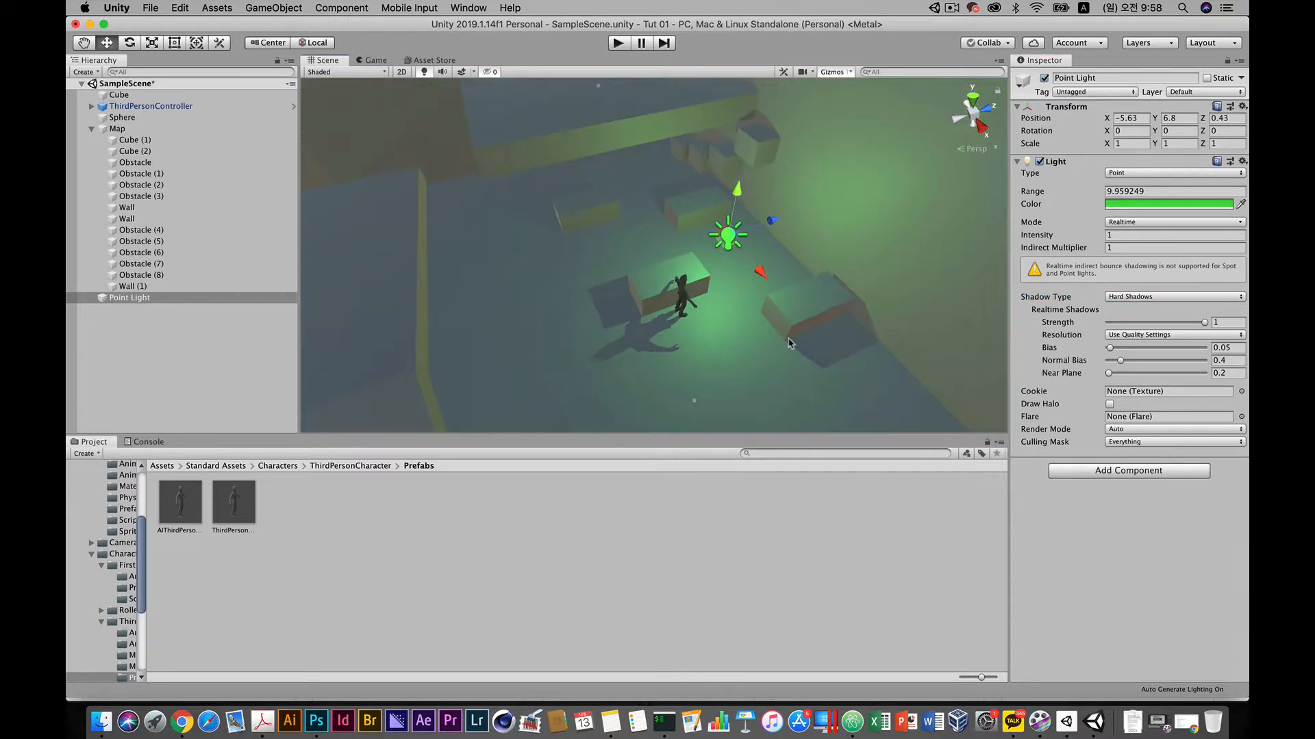
{"action": "left_click", "coordinate": [1156, 335]}
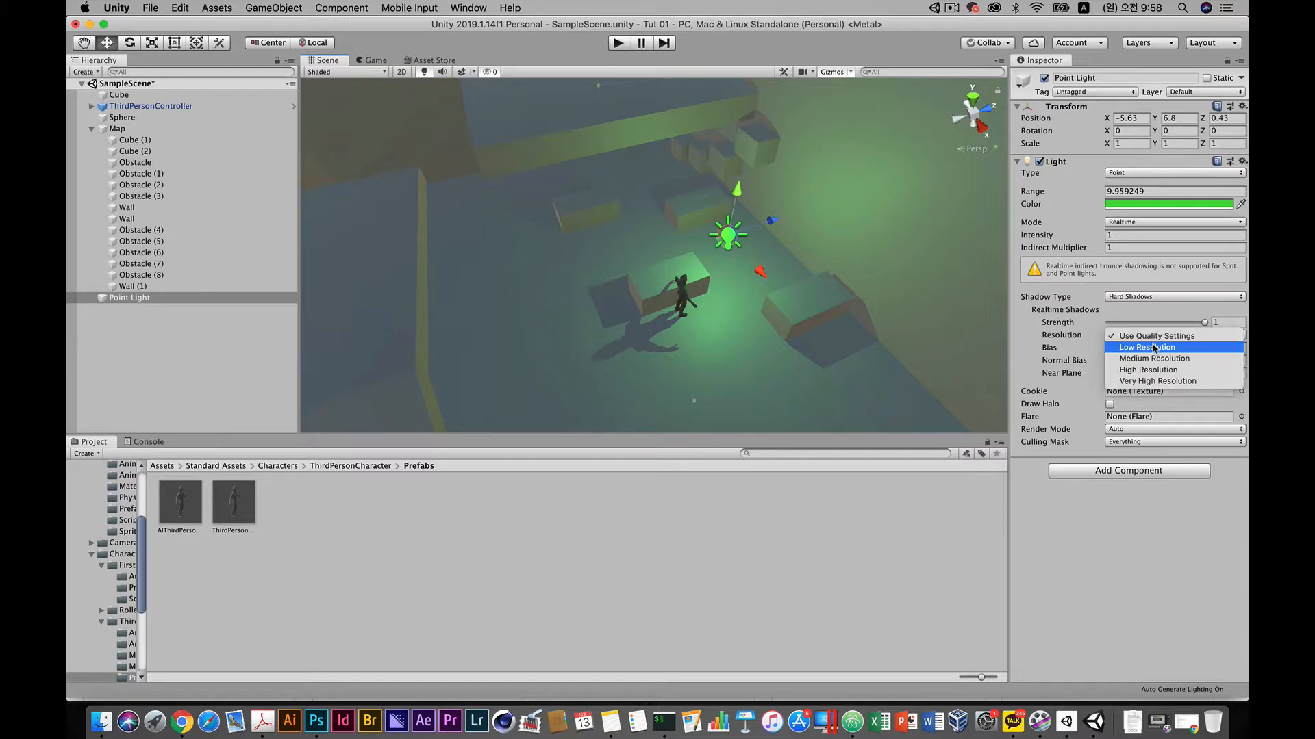
{"action": "left_click", "coordinate": [1149, 347]}
{"action": "scroll", "coordinate": [699, 347], "scroll_direction": "up", "scroll_amount": 5}
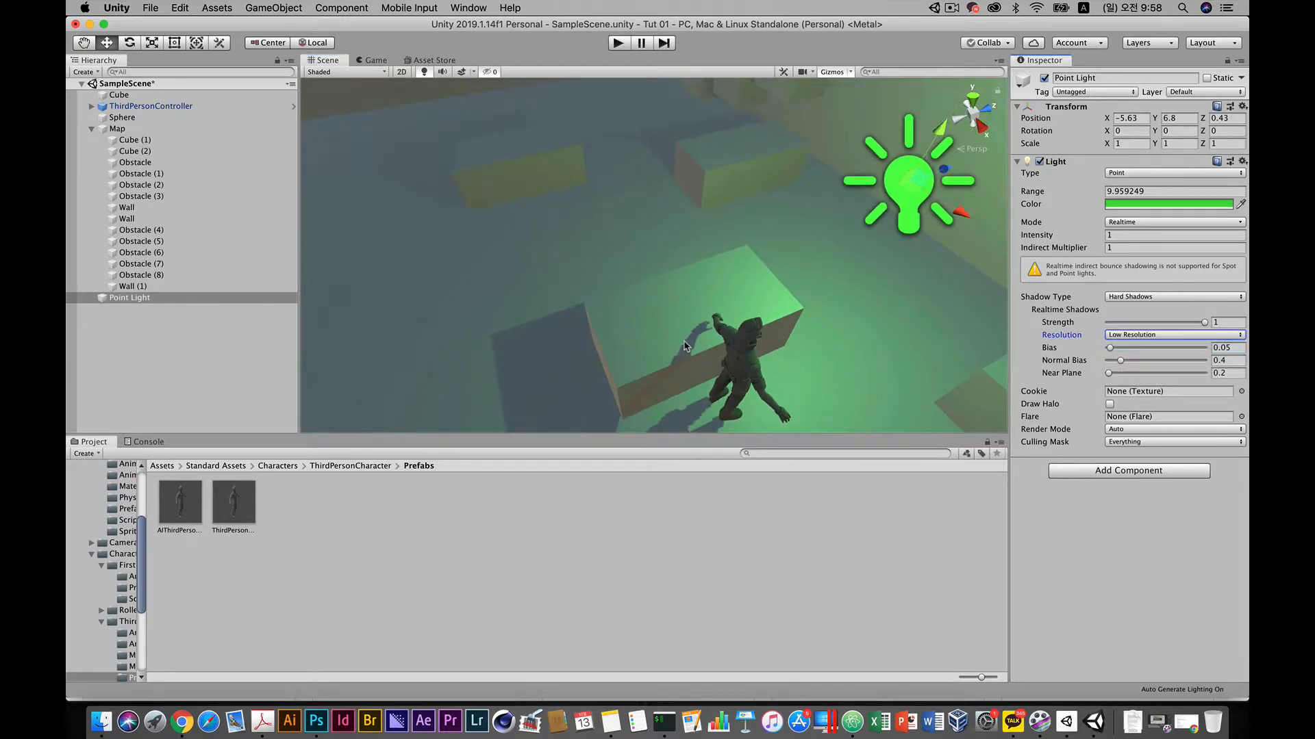
{"action": "left_click", "coordinate": [1150, 336]}
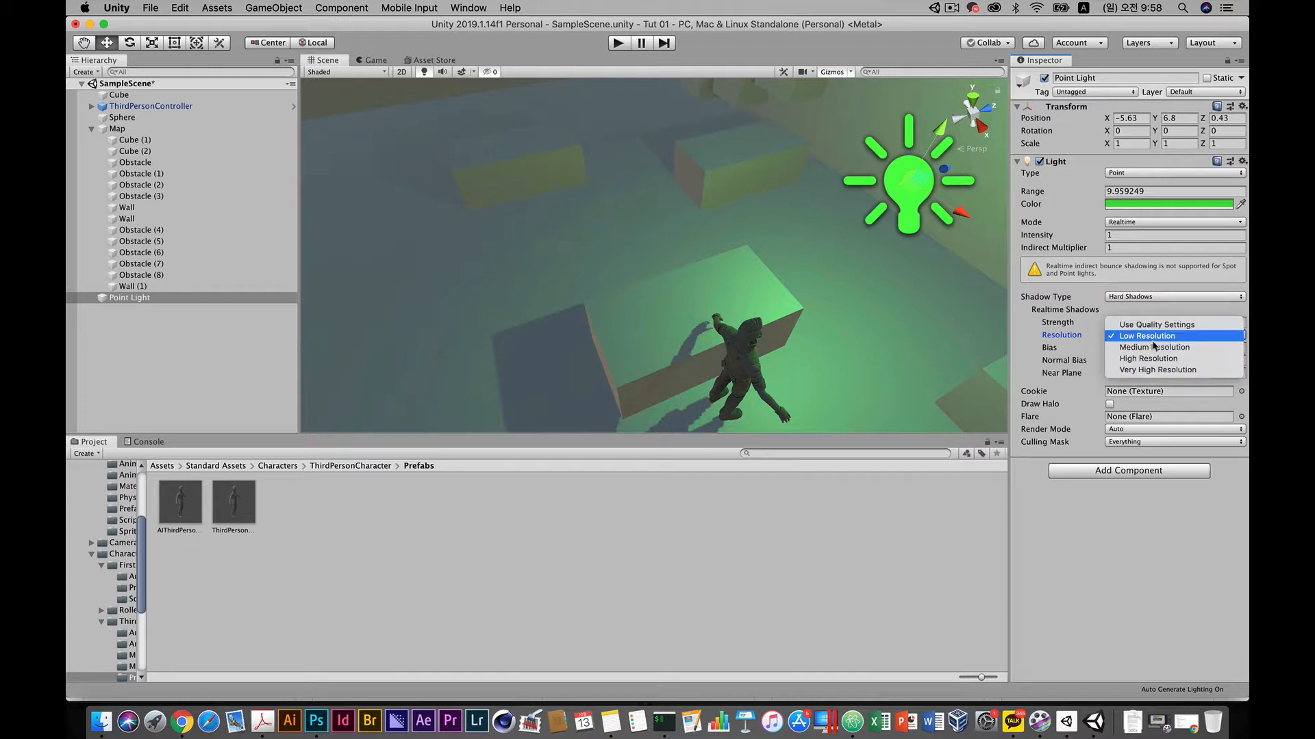
{"action": "left_click", "coordinate": [1157, 347]}
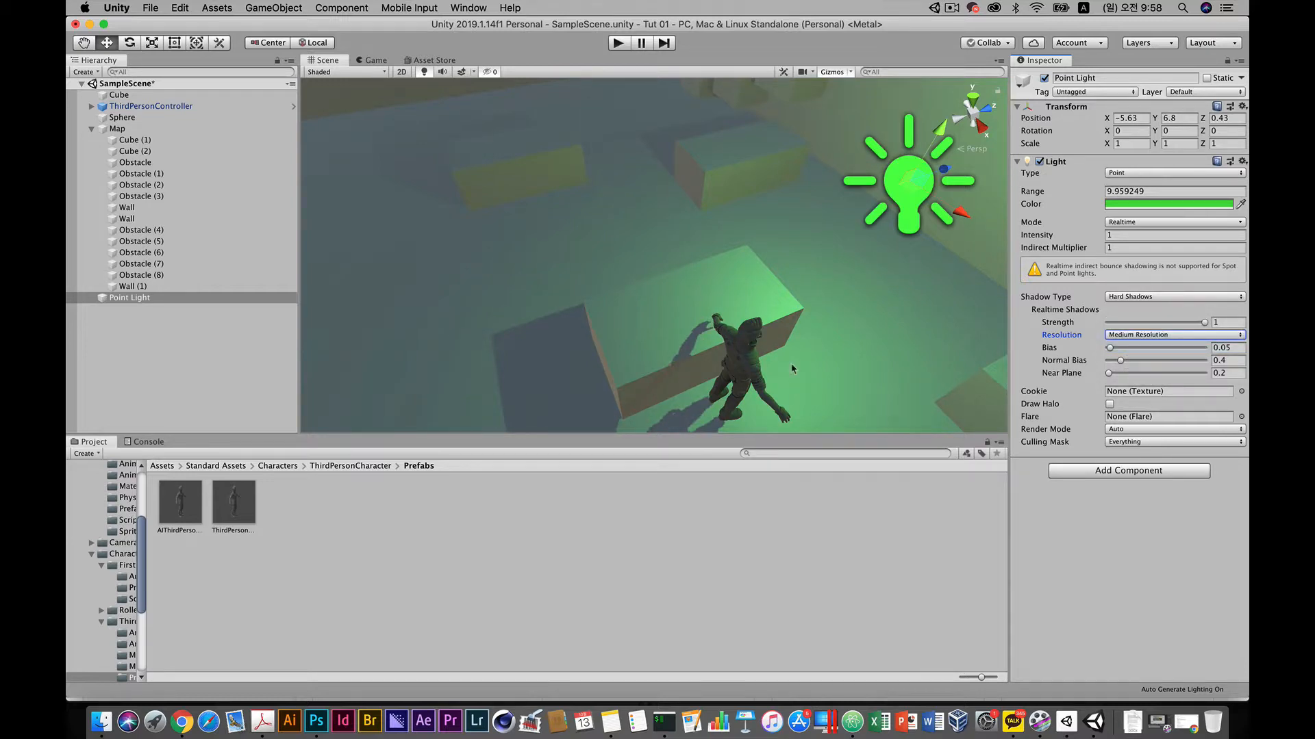
{"action": "left_click", "coordinate": [1164, 335]}
{"action": "left_click", "coordinate": [1158, 347]}
{"action": "left_click", "coordinate": [1109, 337]}
{"action": "left_click", "coordinate": [1129, 347]}
{"action": "left_click", "coordinate": [1167, 335]}
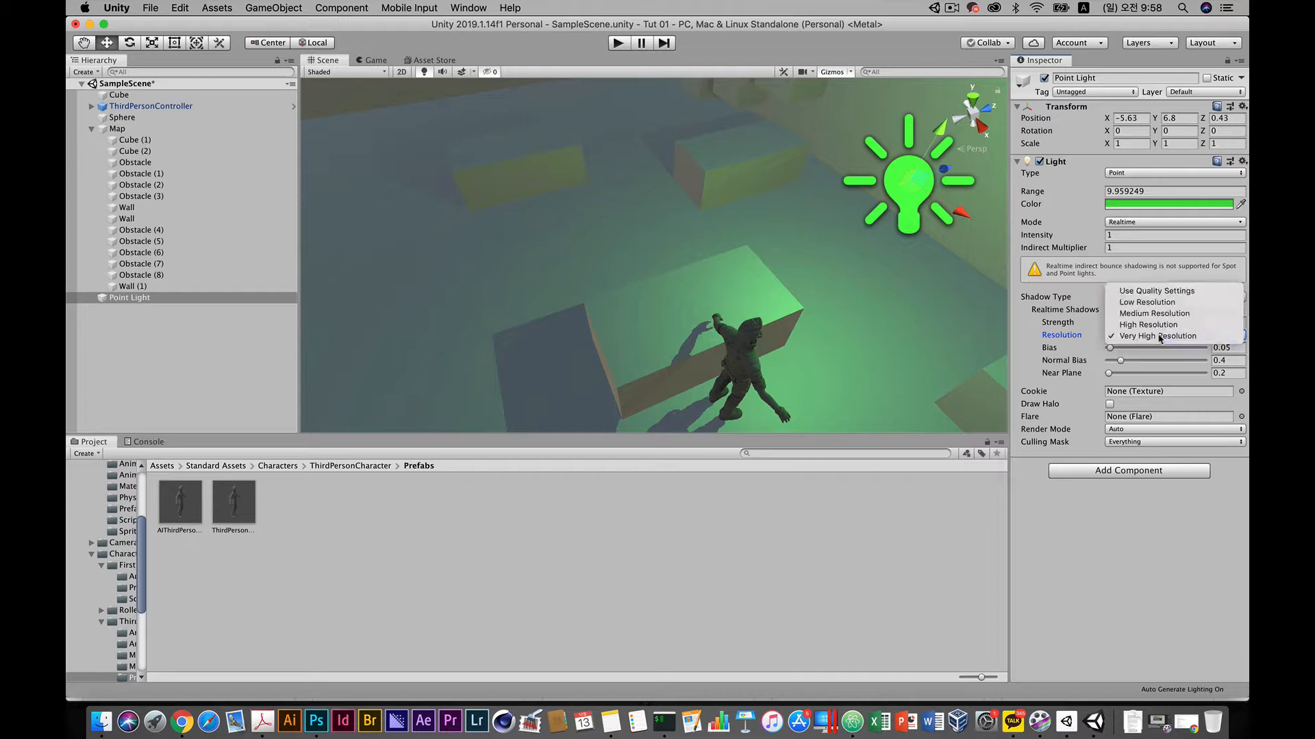
{"action": "left_click", "coordinate": [1136, 285]}
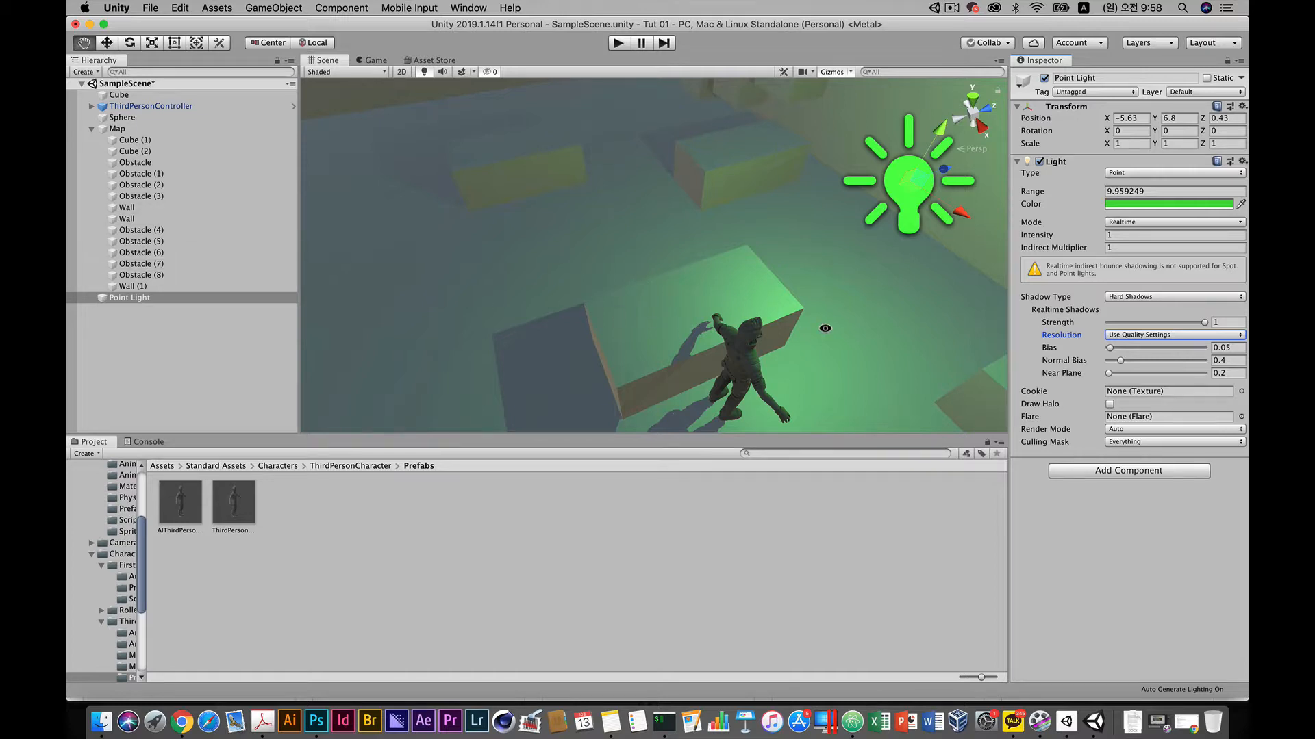
Step: Duplicate the Point Light, place the copy at about X -10.63, Y 9.731, Z -6.53, and widen its range to about 23.6
{"action": "left_click_drag", "start_coordinate": [825, 328], "coordinate": [678, 304], "text": "alt"}
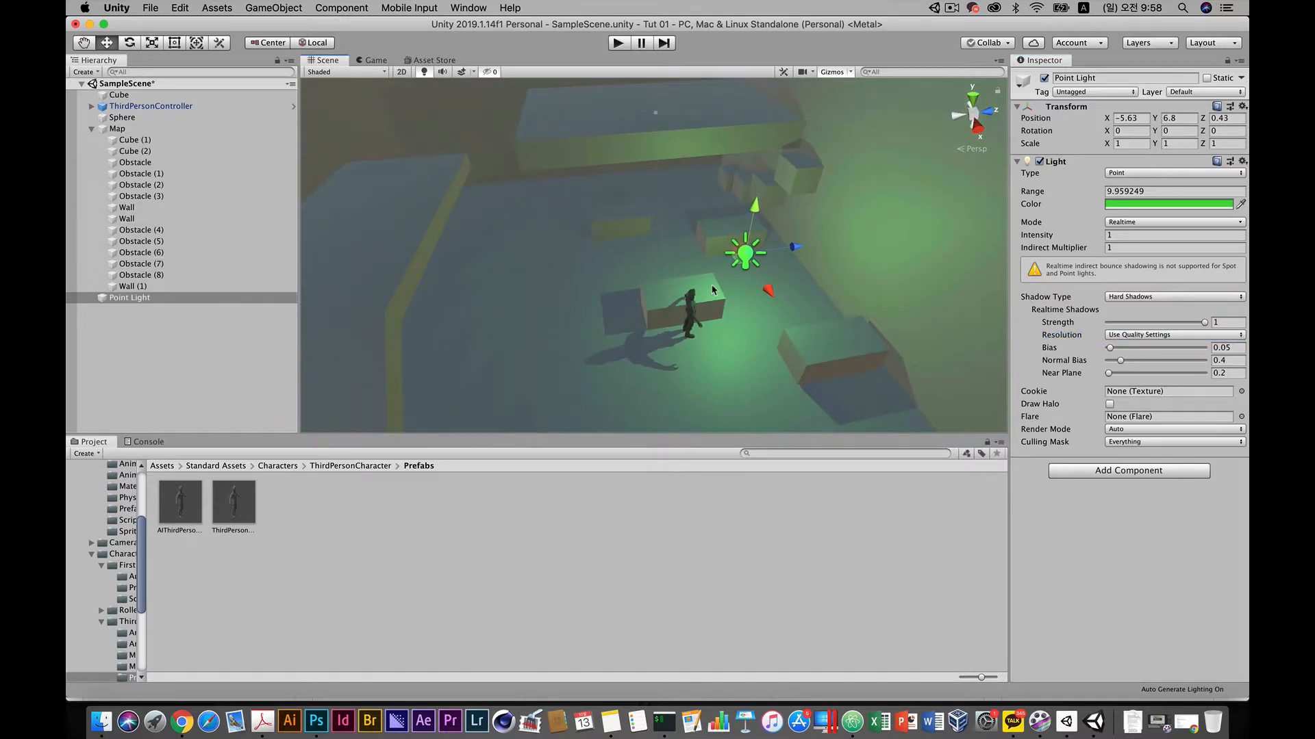
{"action": "left_click", "coordinate": [118, 302]}
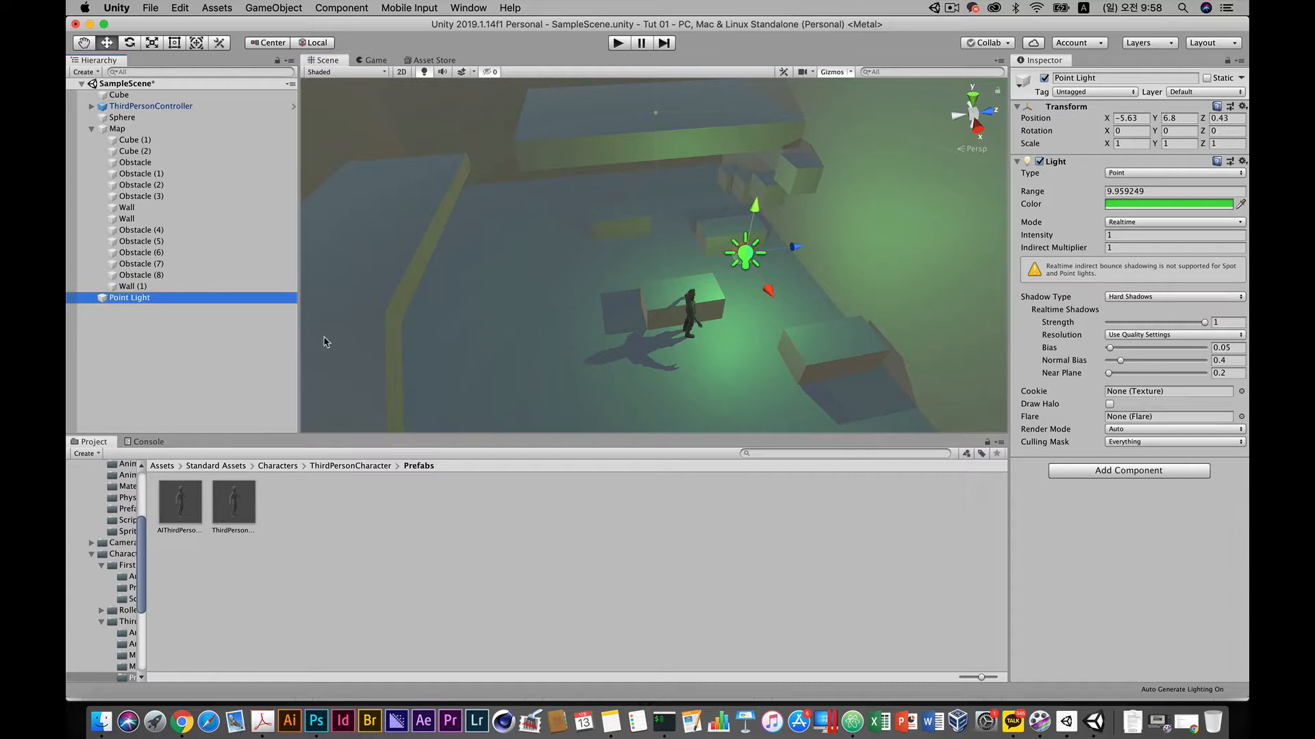
{"action": "key", "text": "super+d"}
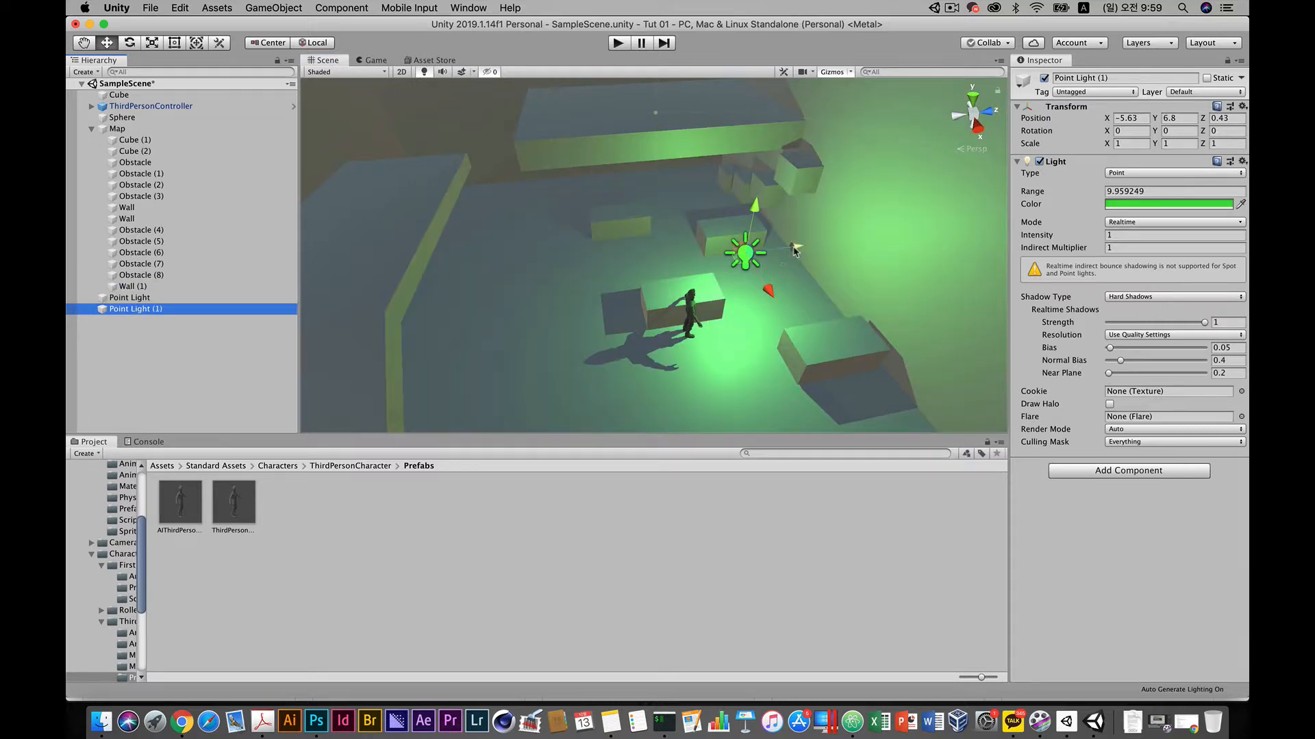
{"action": "left_click_drag", "start_coordinate": [795, 246], "coordinate": [283, 108]}
{"action": "left_click_drag", "start_coordinate": [587, 223], "coordinate": [204, 464], "text": "alt"}
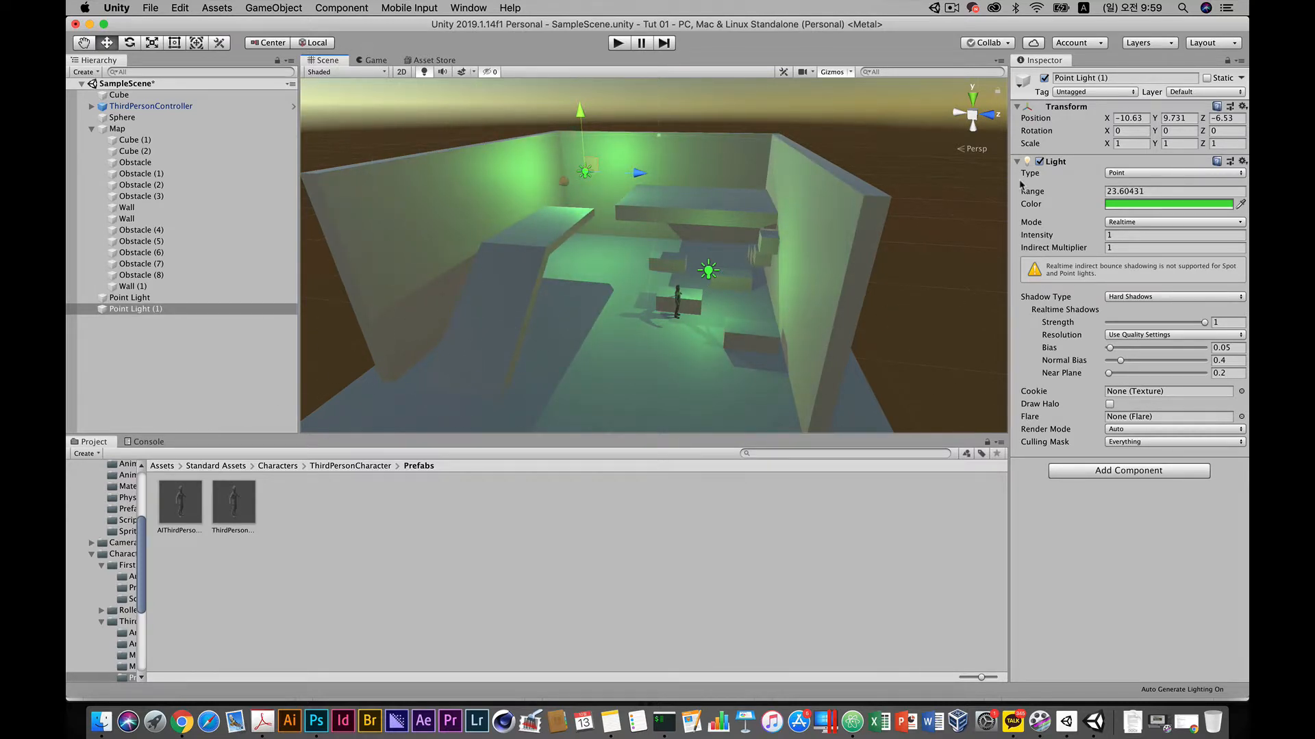
Step: Change the duplicated light's colour to yellow, RGB 219, 193, 63
{"action": "left_click", "coordinate": [1129, 204]}
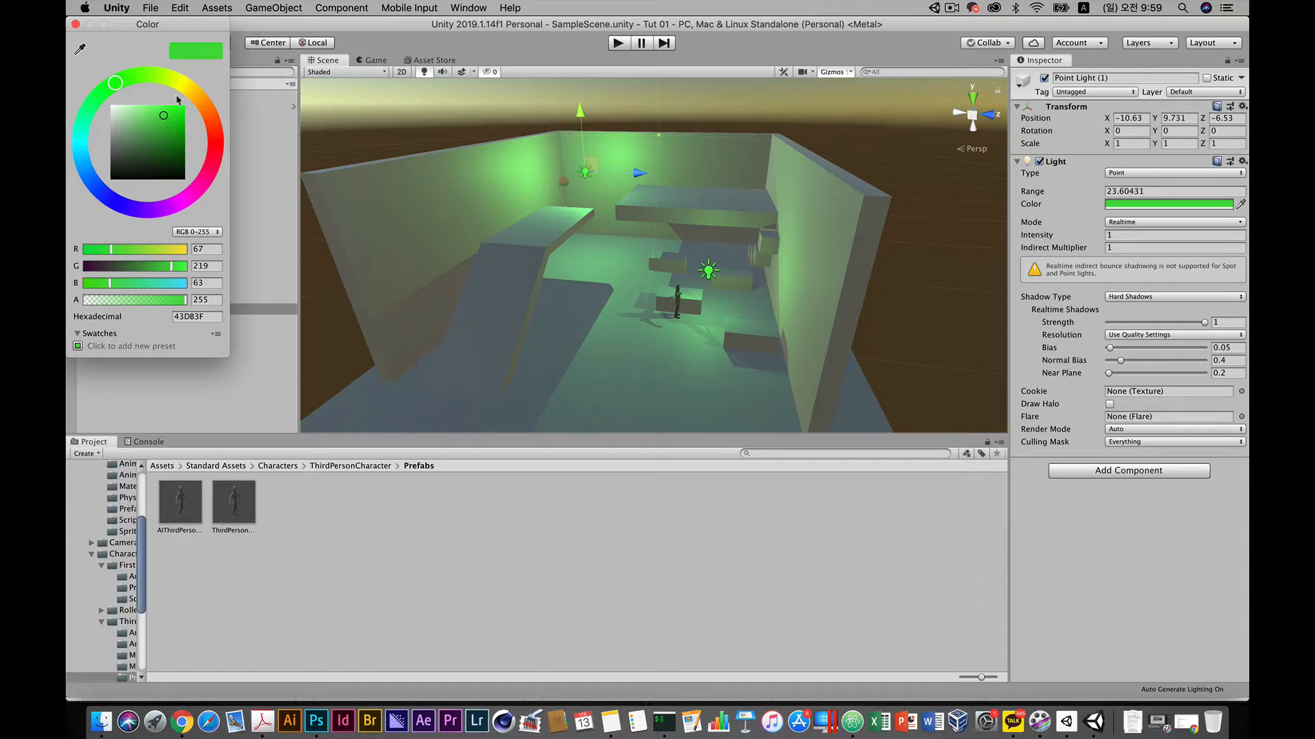
{"action": "left_click_drag", "start_coordinate": [184, 80], "coordinate": [194, 91]}
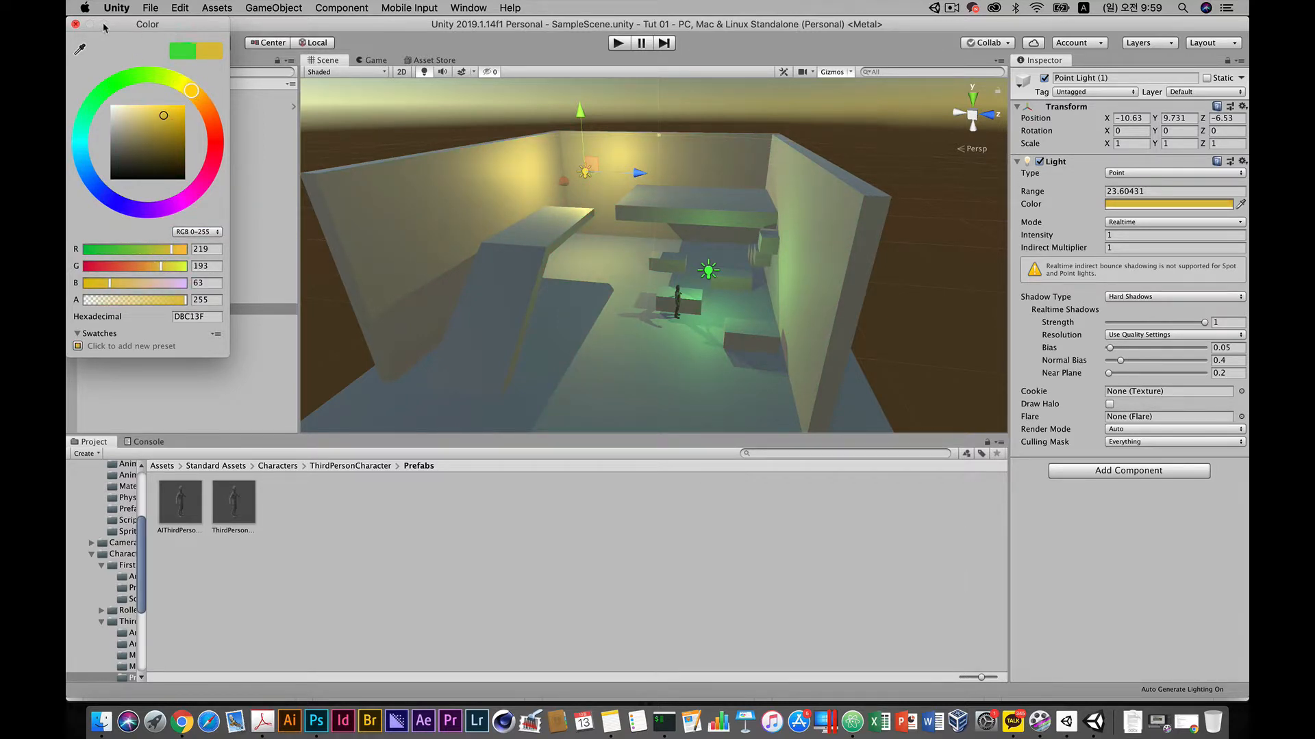
{"action": "left_click", "coordinate": [75, 24]}
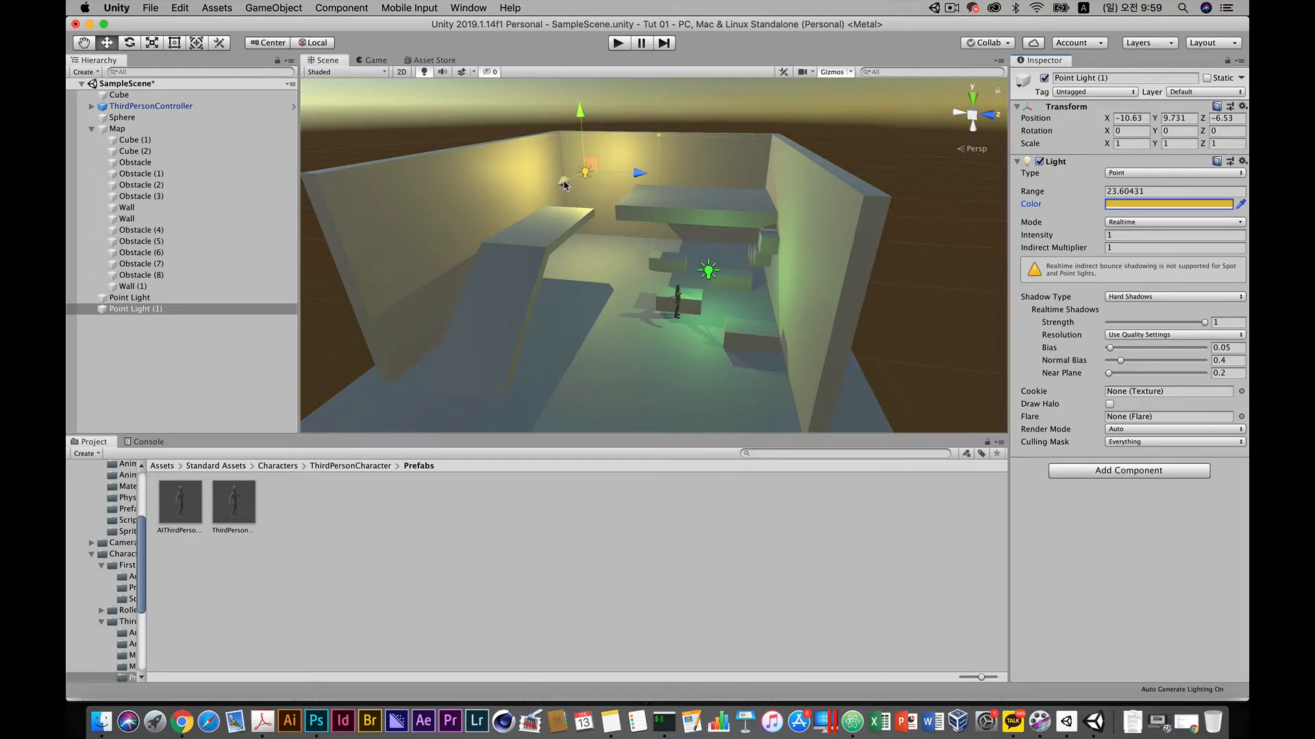
Step: Duplicate the yellow light, placing one above the ramp and the other above the raised platform at about X -10.17, Y 10.96, Z -0.26
{"action": "left_click_drag", "start_coordinate": [637, 173], "coordinate": [757, 154]}
{"action": "key", "text": "super+d"}
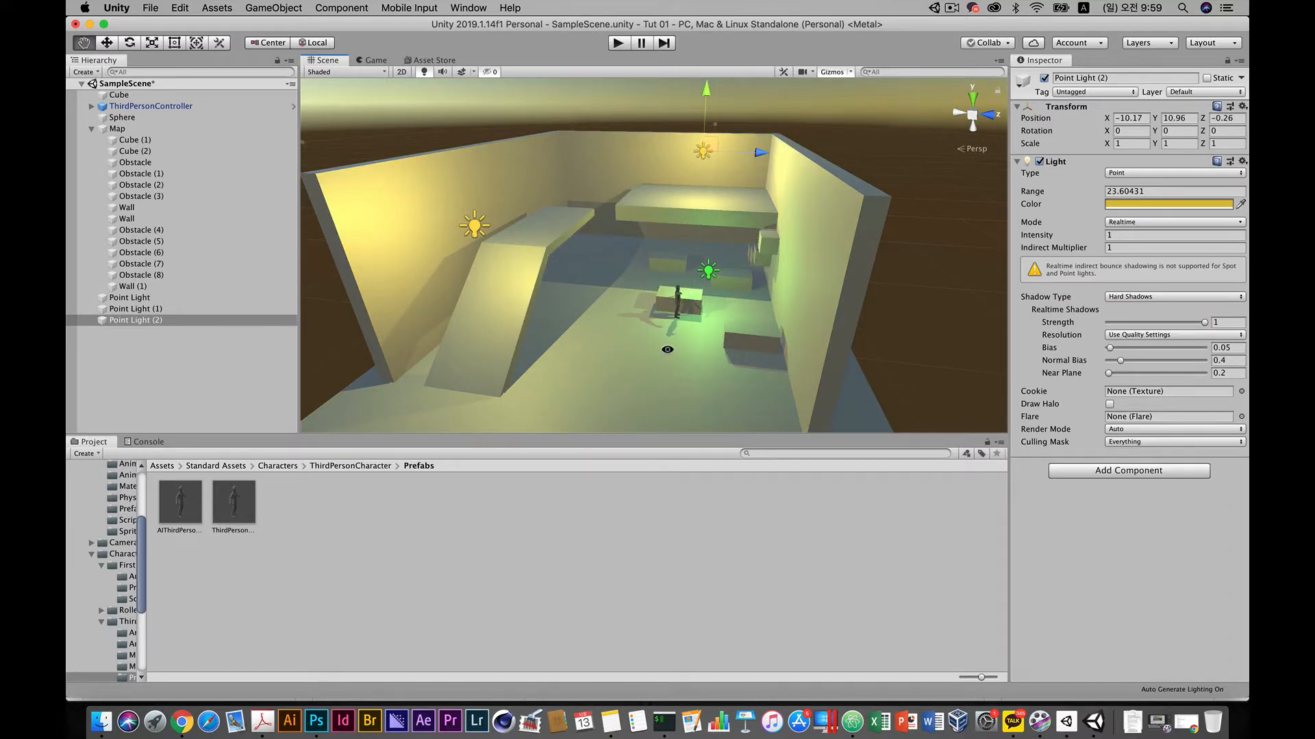
{"action": "left_click_drag", "start_coordinate": [668, 350], "coordinate": [739, 297], "text": "alt"}
{"action": "left_click", "coordinate": [817, 107]}
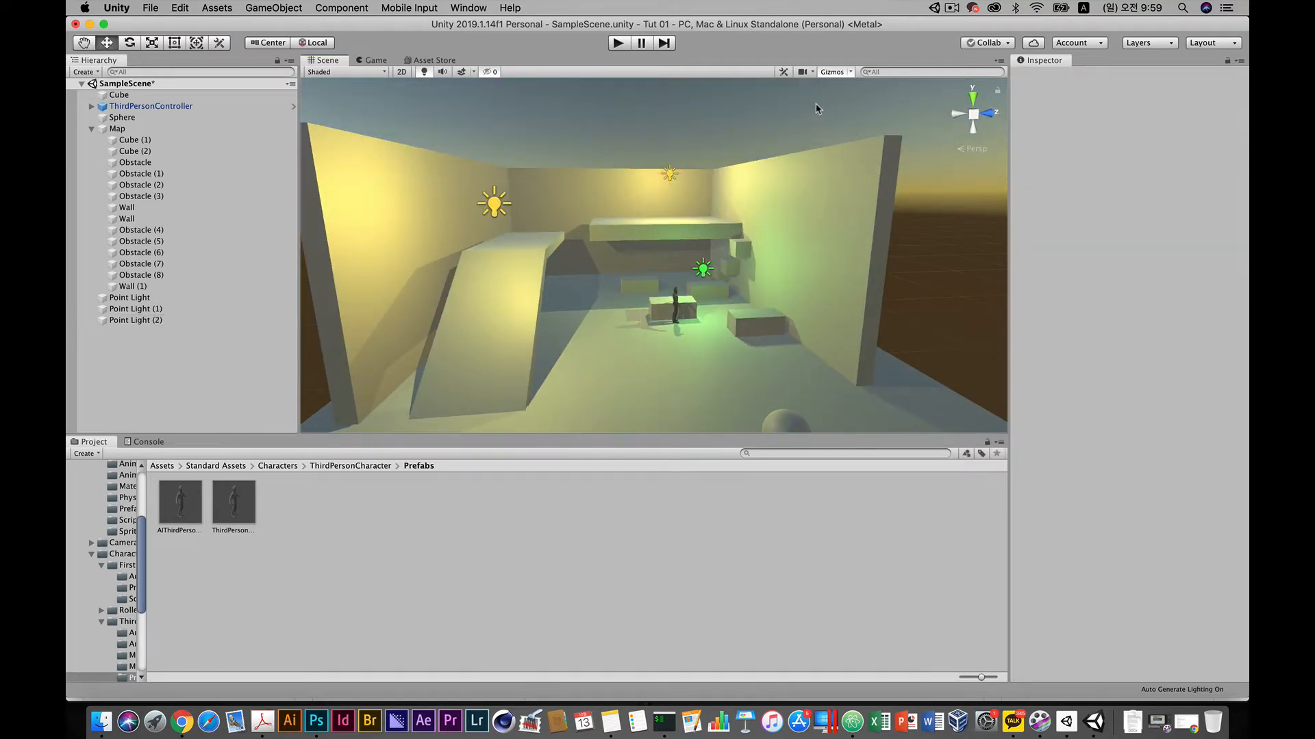
Step: Delete the ThirdPersonController from the scene
{"action": "left_click", "coordinate": [177, 107]}
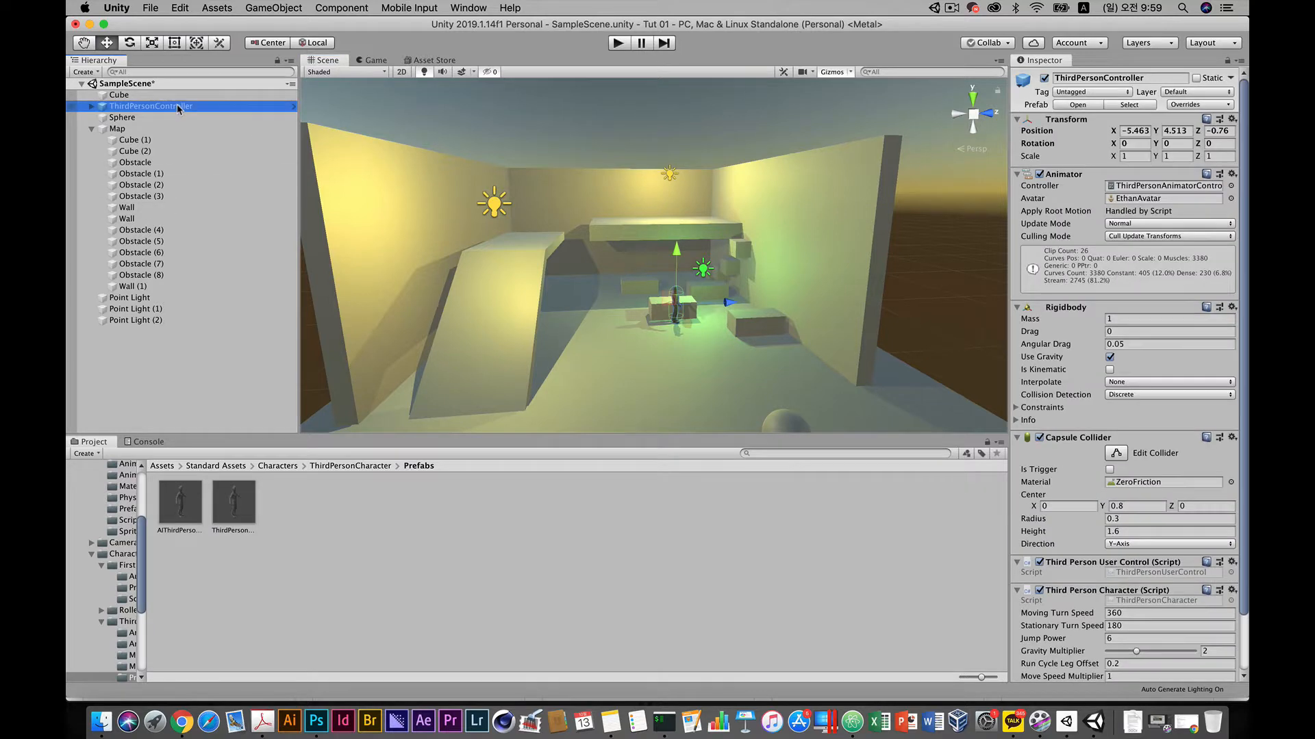
{"action": "right_click", "coordinate": [177, 107]}
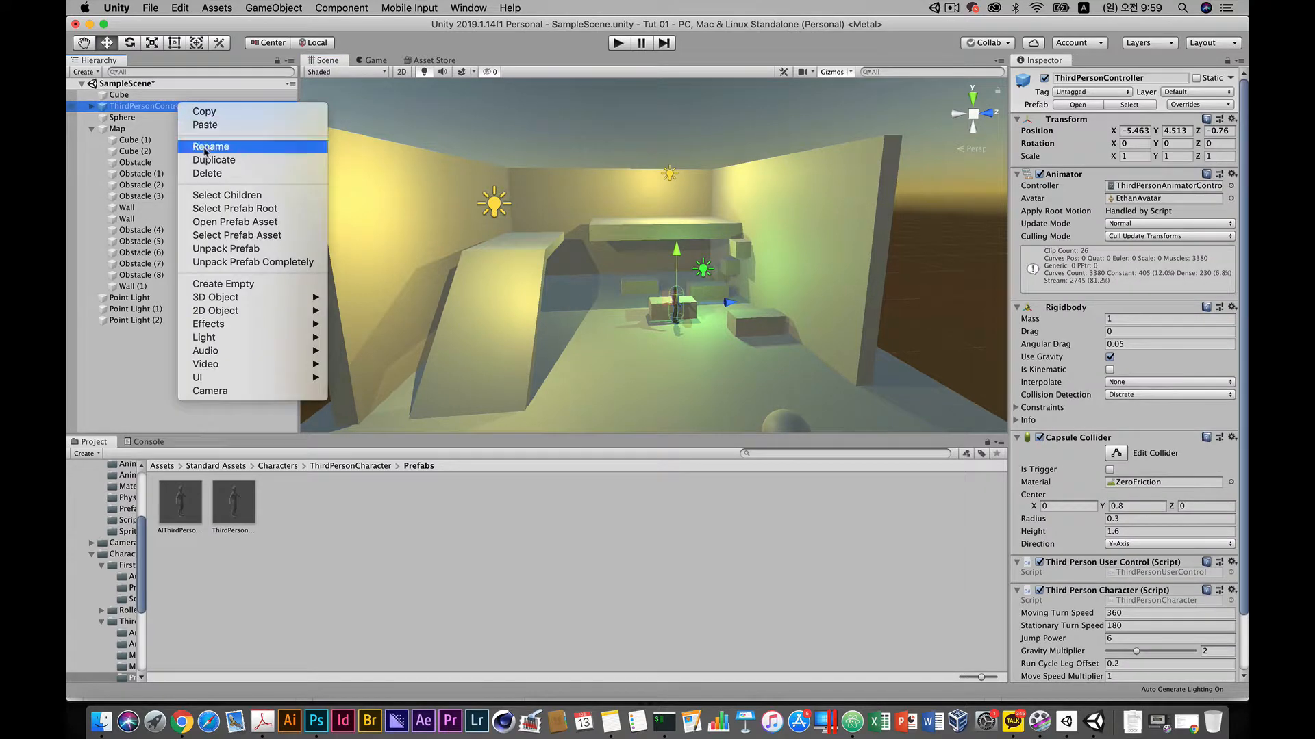
{"action": "left_click", "coordinate": [203, 174]}
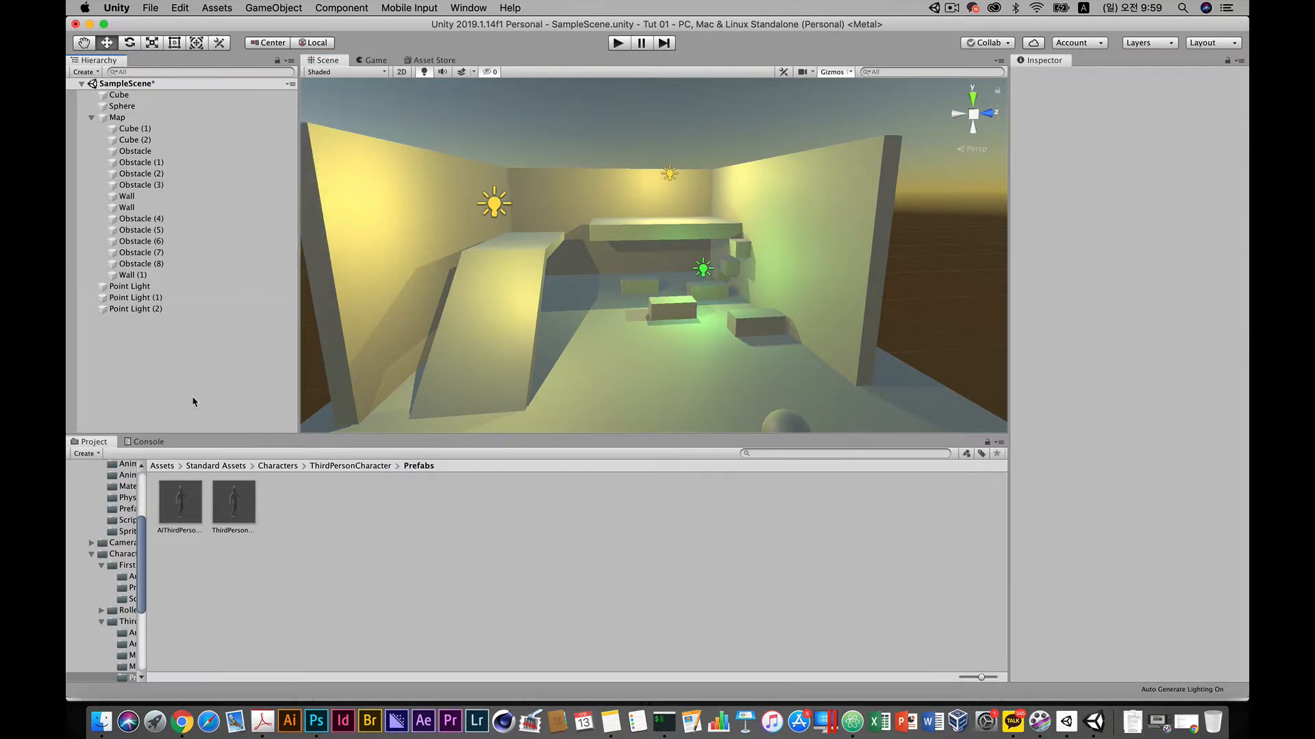
Step: Place the RigidBodyFPSController prefab from the FirstPersonCharacter Prefabs folder on the floor at about X 0.249, Y 5.65, Z -3.666
{"action": "left_click", "coordinate": [279, 467]}
{"action": "double_click", "coordinate": [179, 505]}
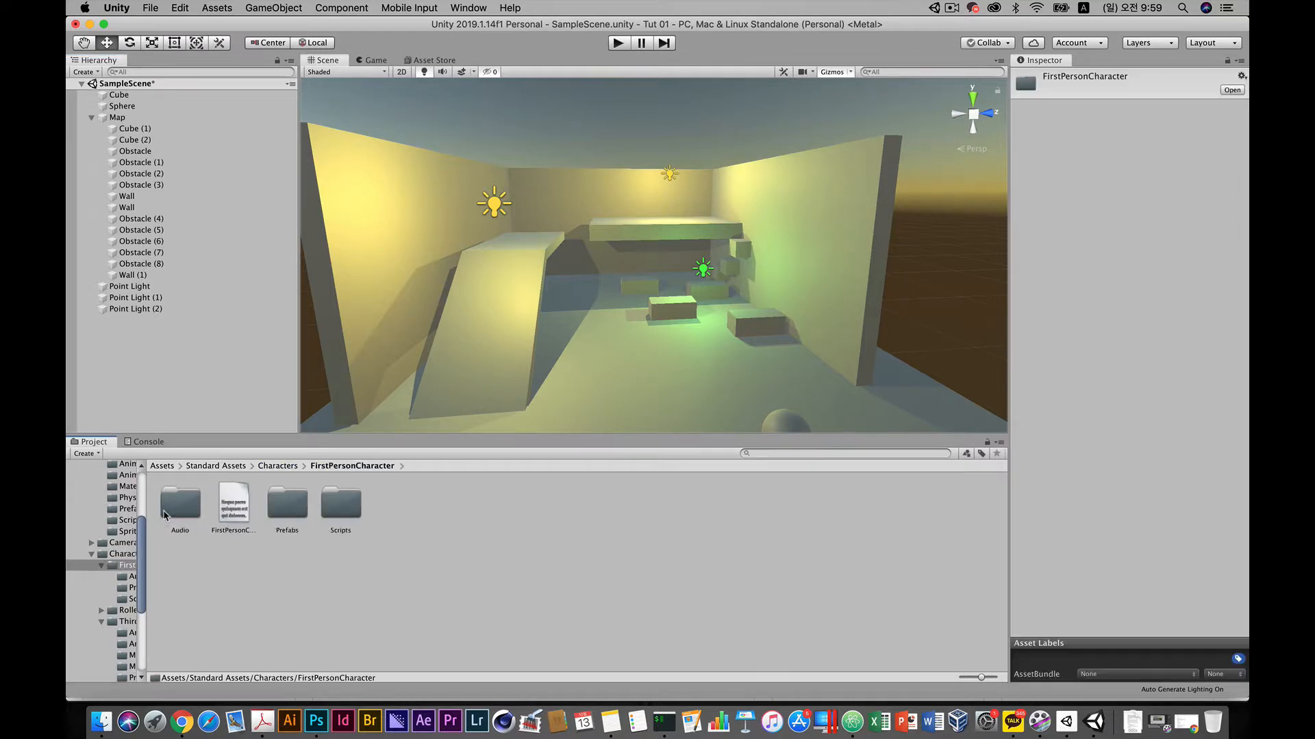
{"action": "double_click", "coordinate": [287, 507]}
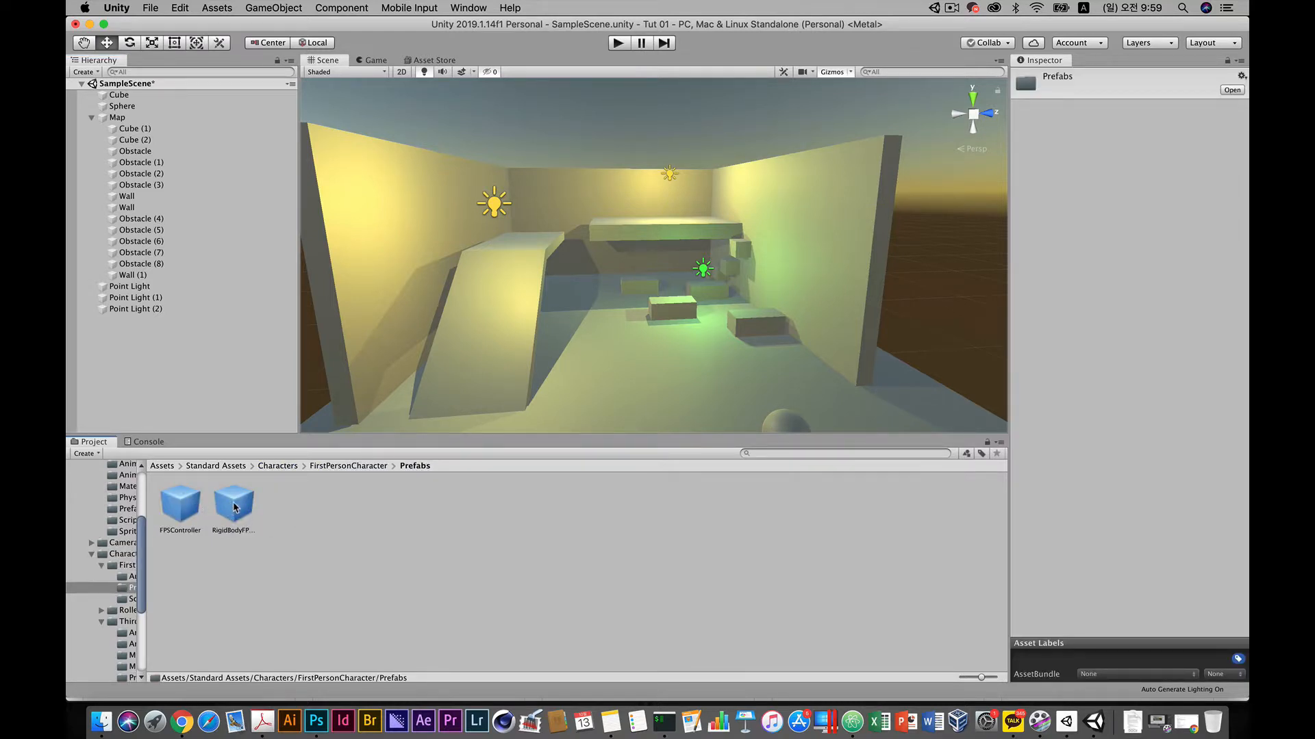
{"action": "left_click_drag", "start_coordinate": [224, 508], "coordinate": [608, 316]}
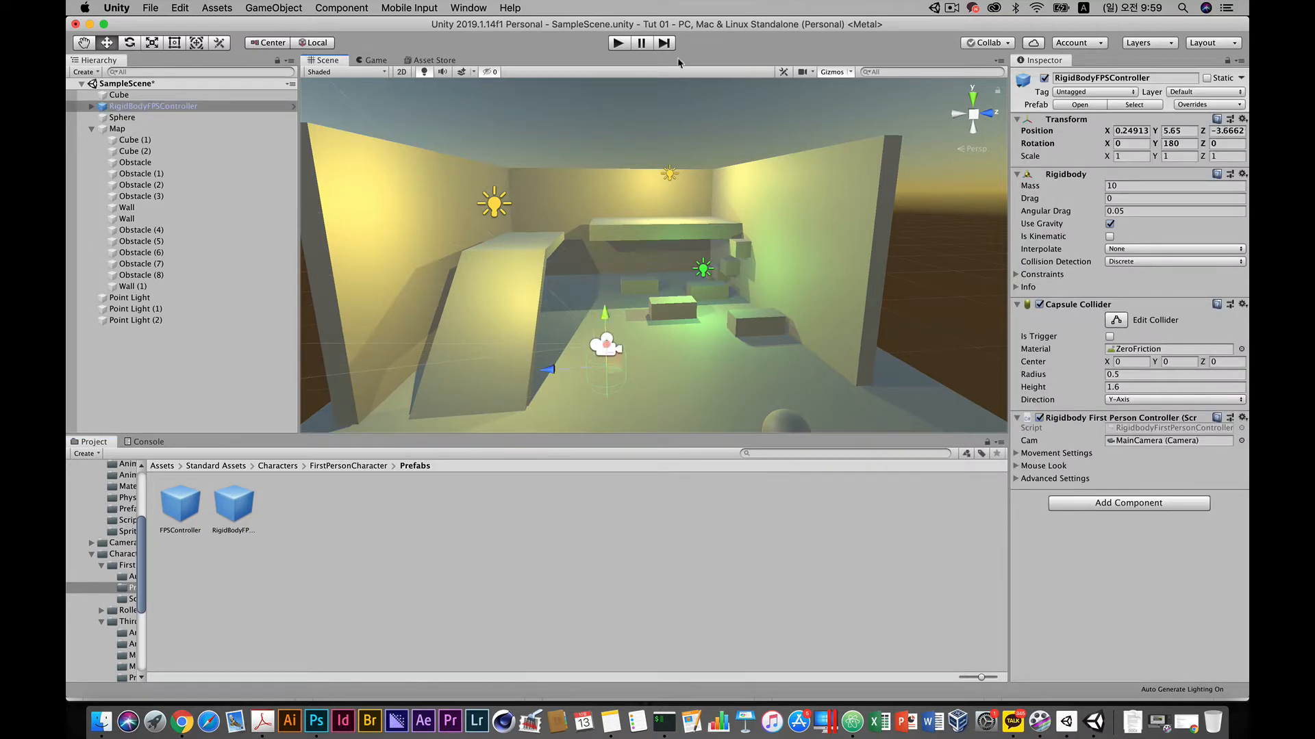
Step: Play the scene and walk the first-person controller up the ramp and across the raised platform to examine the lighting
{"action": "left_click", "coordinate": [617, 43]}
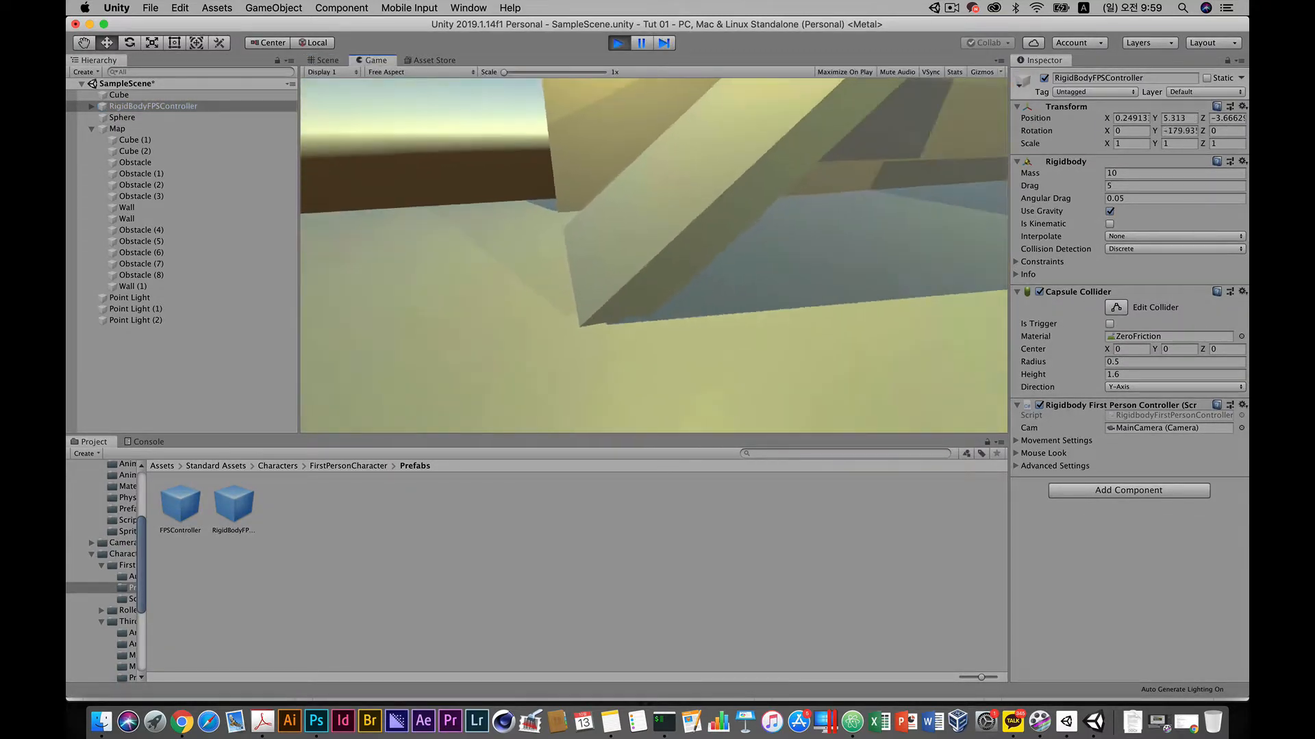
{"action": "key", "text": "w"}
{"action": "key", "text": "a"}
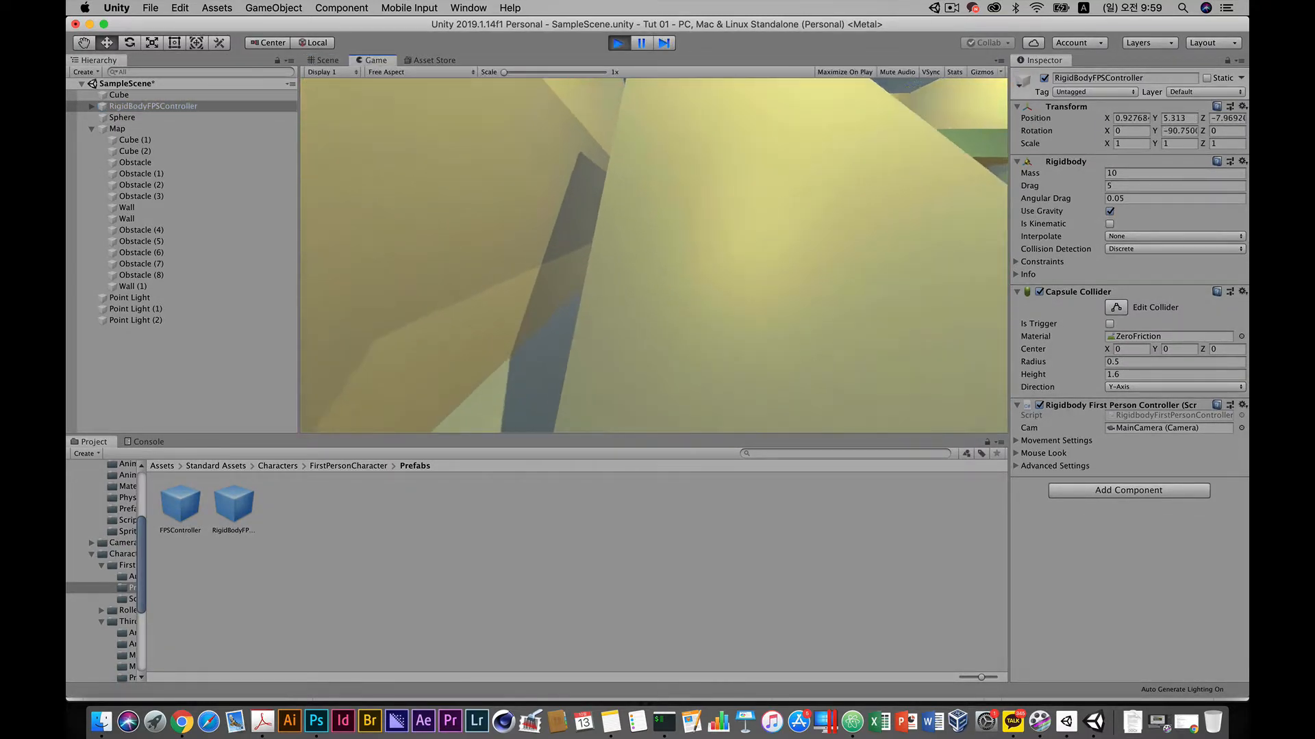
{"action": "key", "text": "w"}
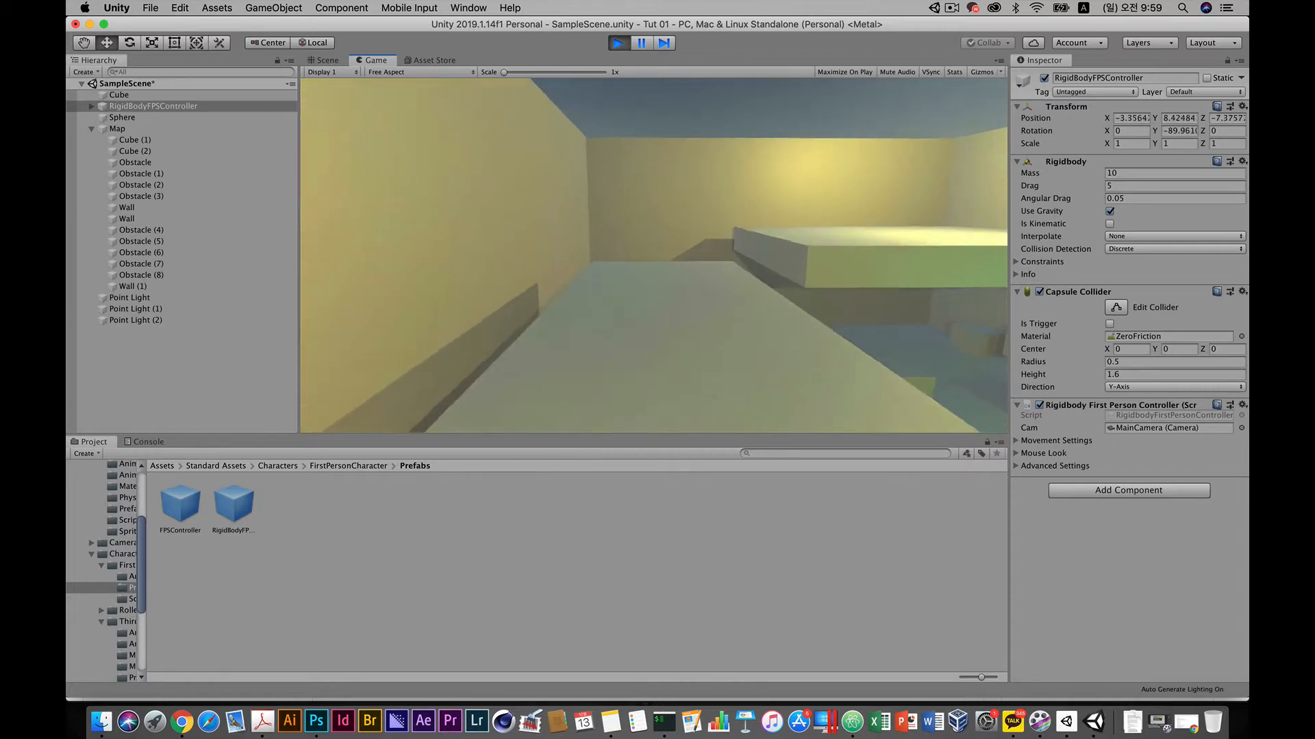
{"action": "key", "text": "w"}
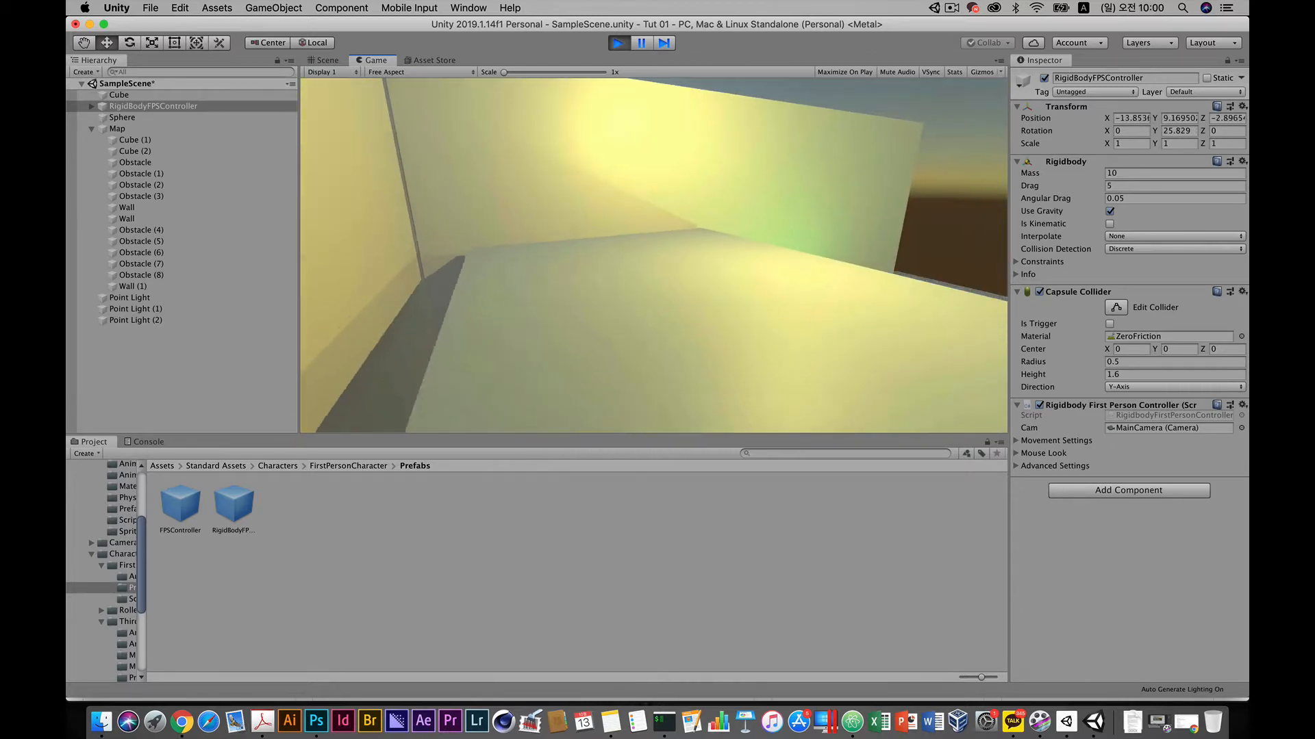
{"action": "key", "text": "w"}
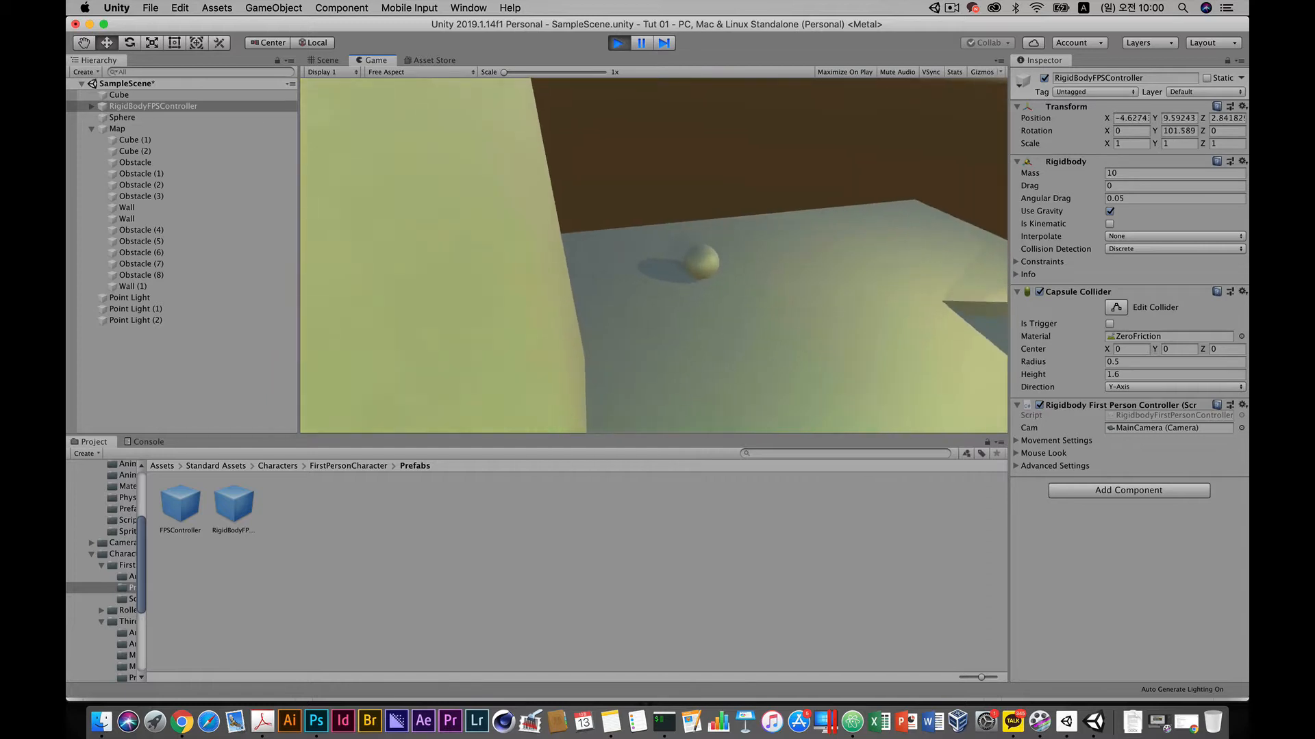
Step: Walk the first-person controller around the sphere and examine the shadows it casts on the floor
{"action": "key", "text": "w"}
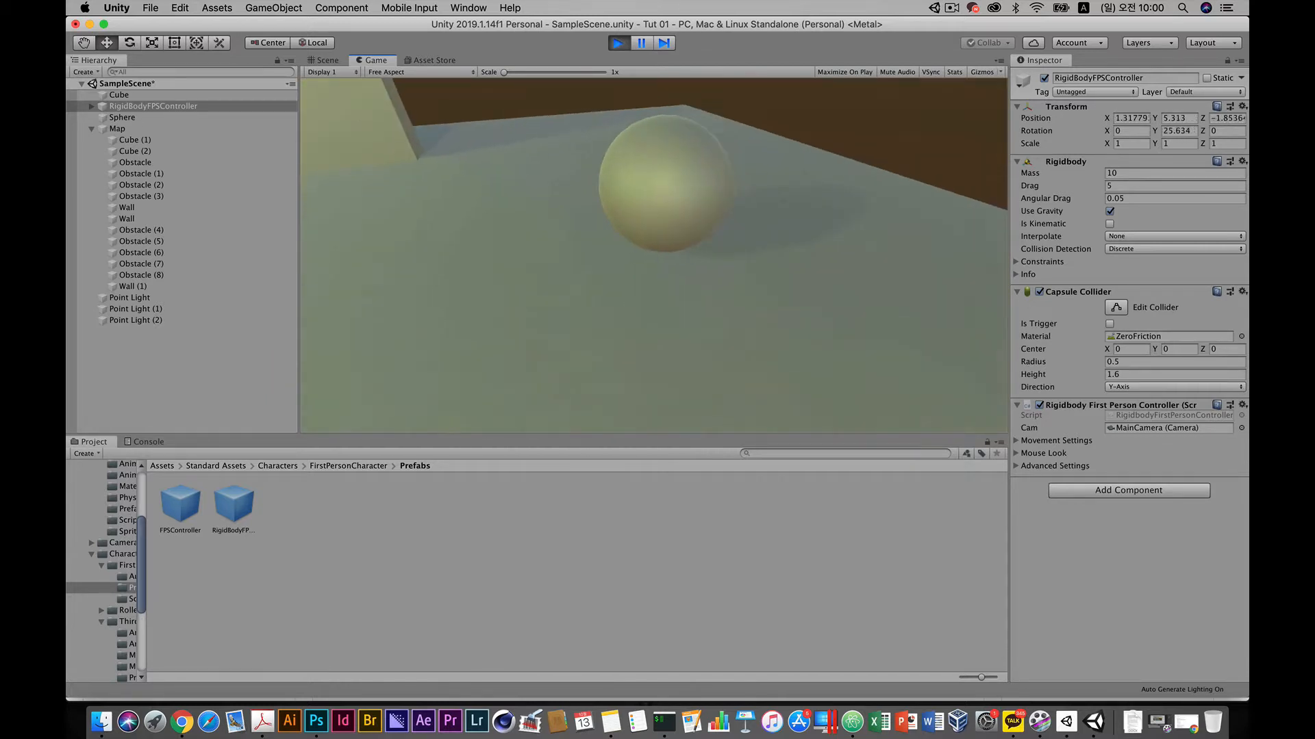
{"action": "key", "text": "w"}
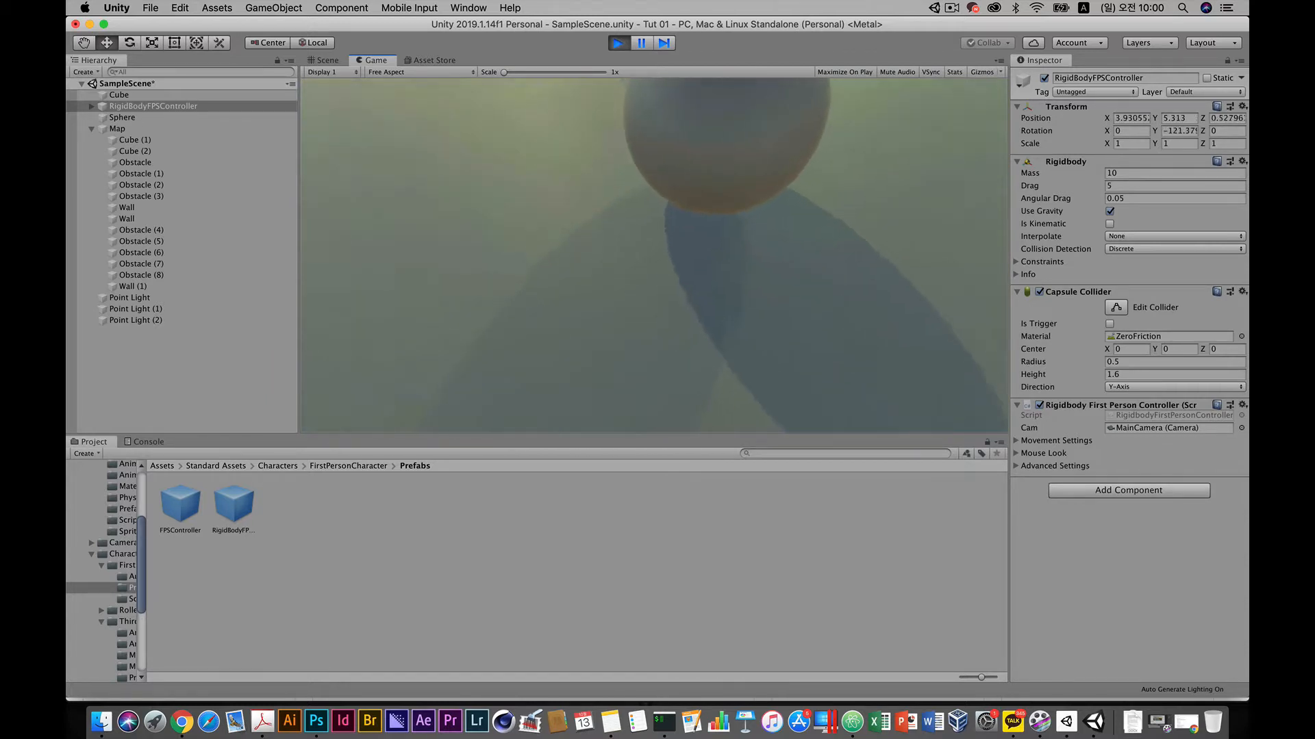
{"action": "key", "text": "a"}
{"action": "key", "text": "d"}
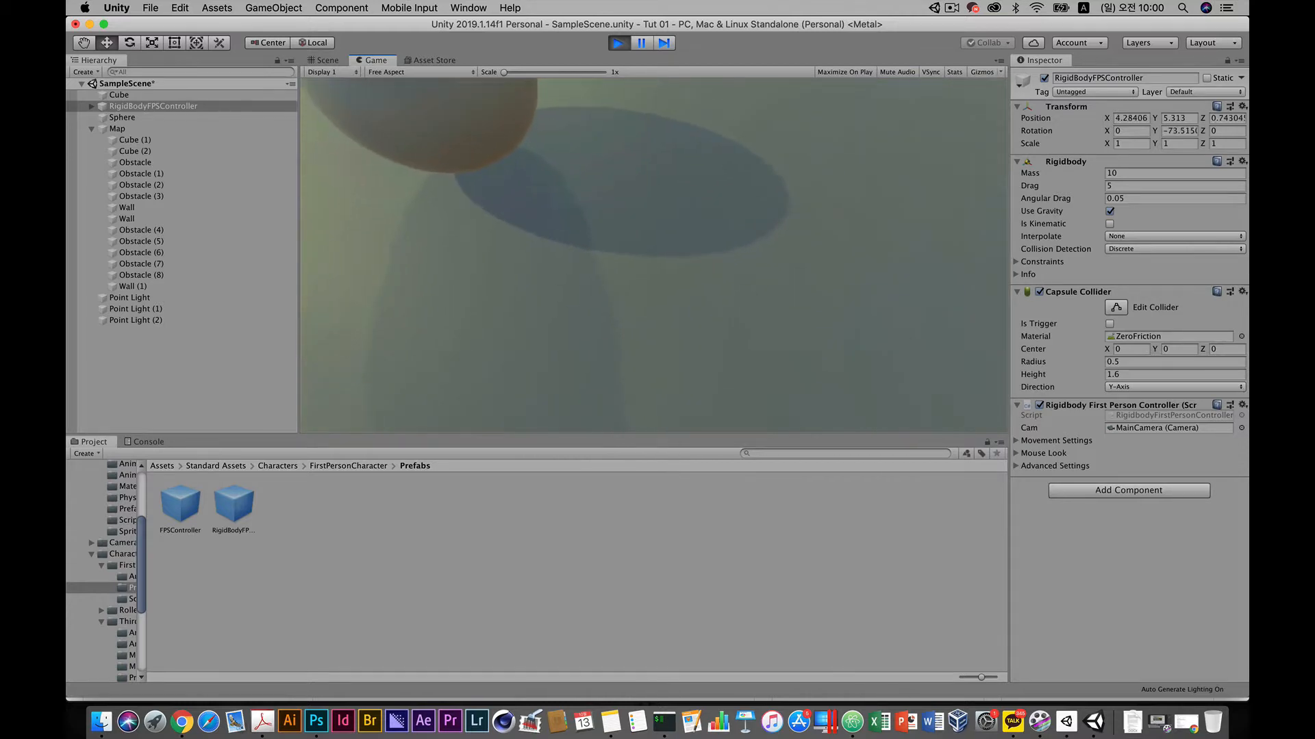
{"action": "key", "text": "d"}
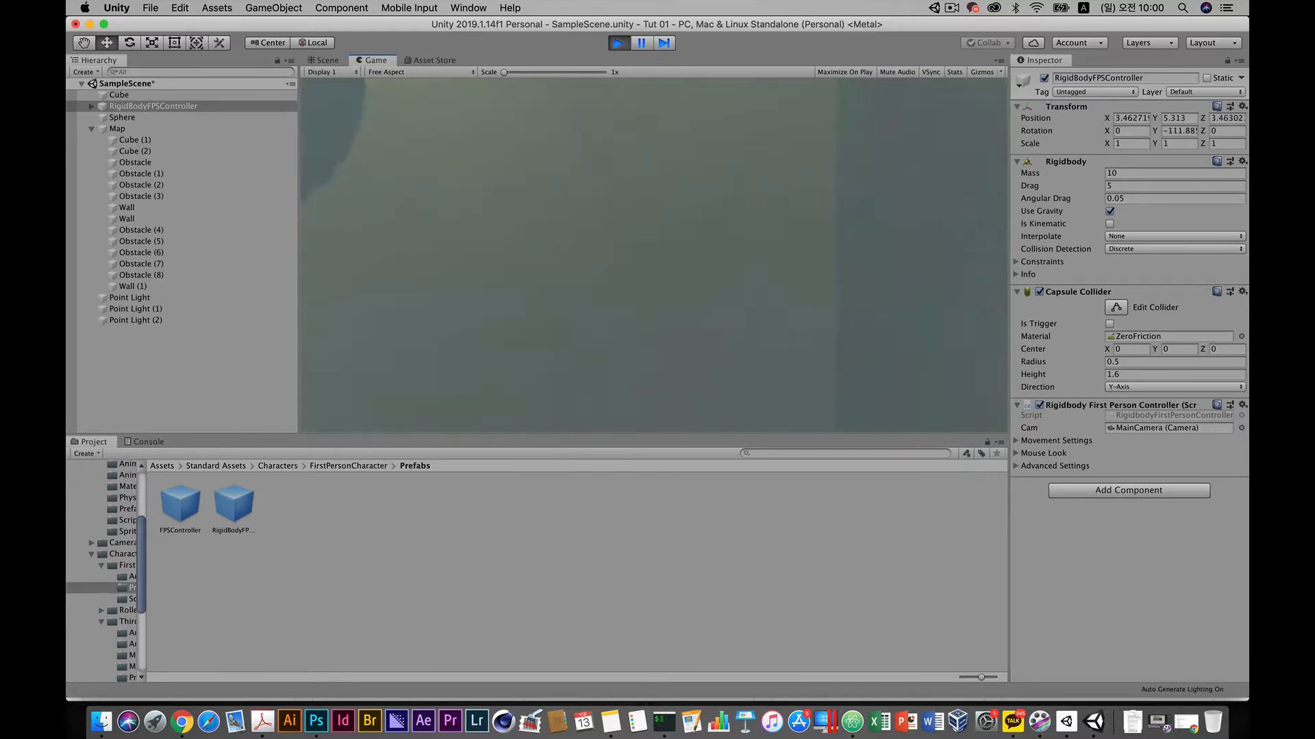
Step: Walk and jump the first-person controller past the low obstacles and beneath the raised platform to examine the lighting
{"action": "key", "text": "w"}
{"action": "key", "text": "w"}
{"action": "key", "text": "d"}
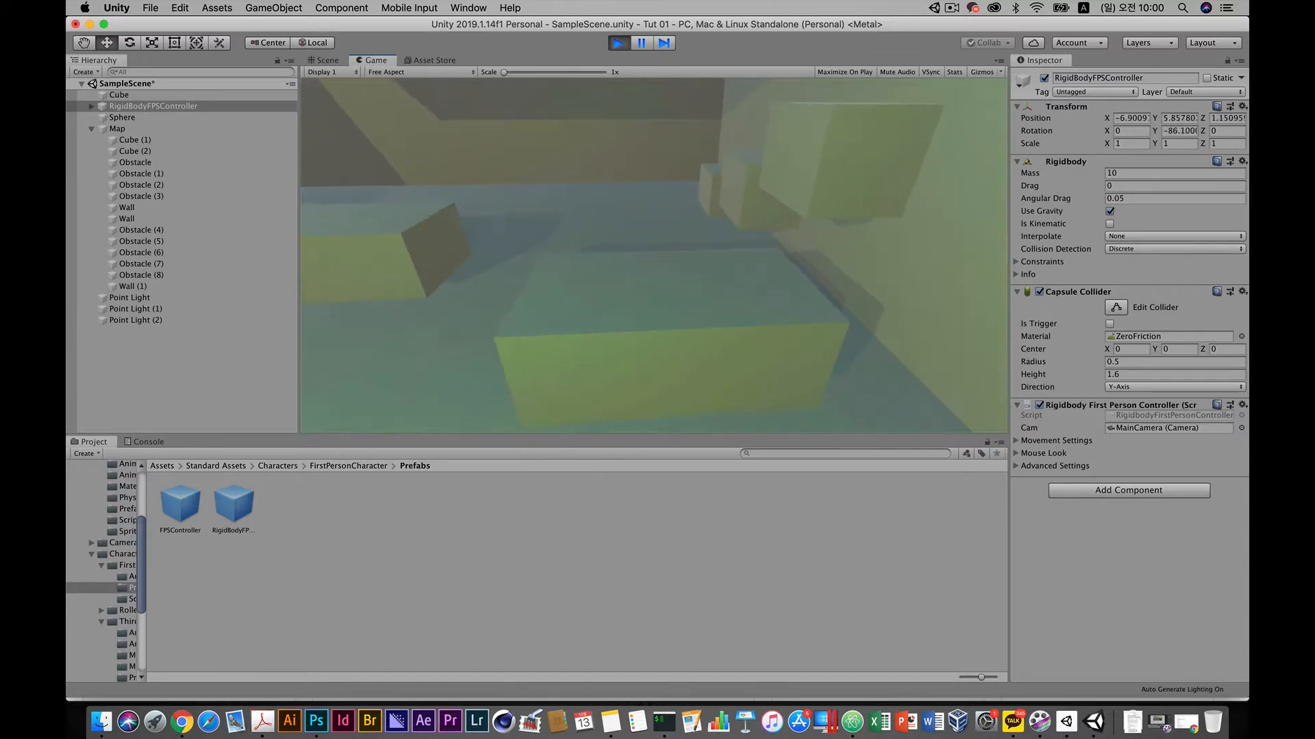
{"action": "key", "text": "space"}
{"action": "key", "text": "a"}
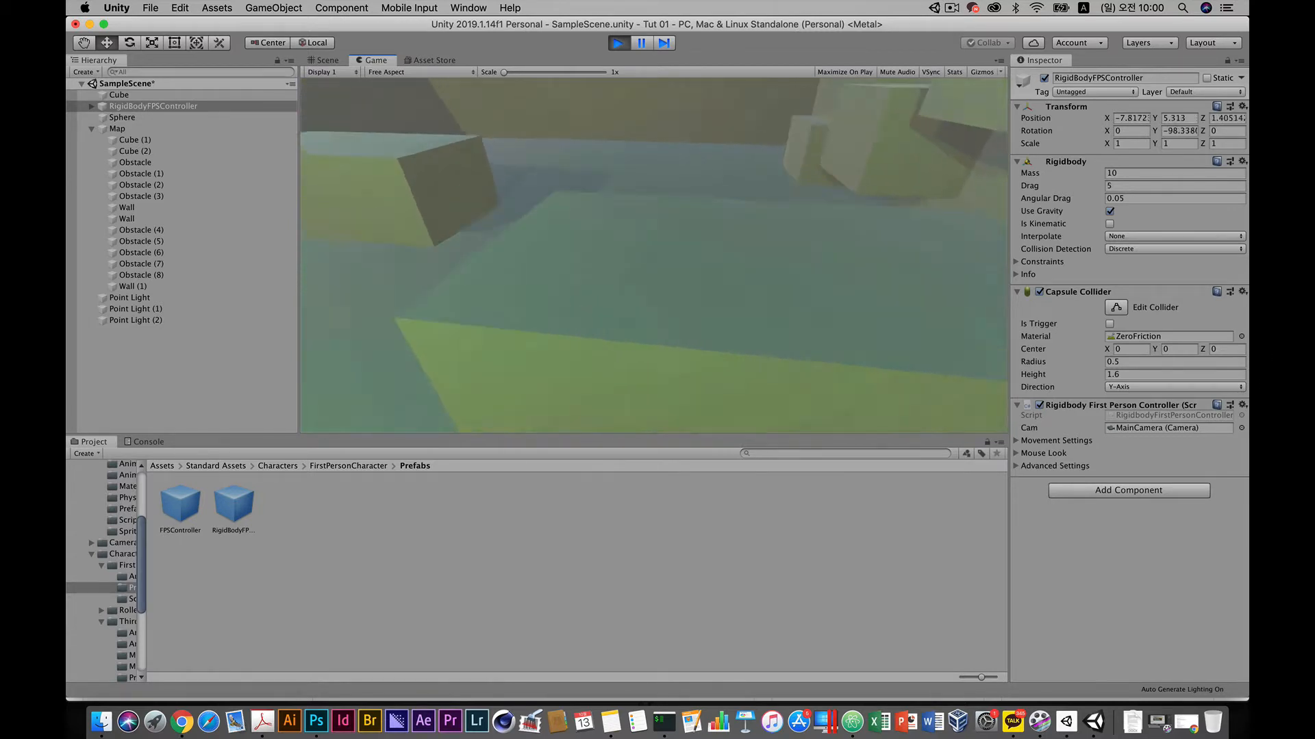
{"action": "key", "text": "s"}
{"action": "key", "text": "w"}
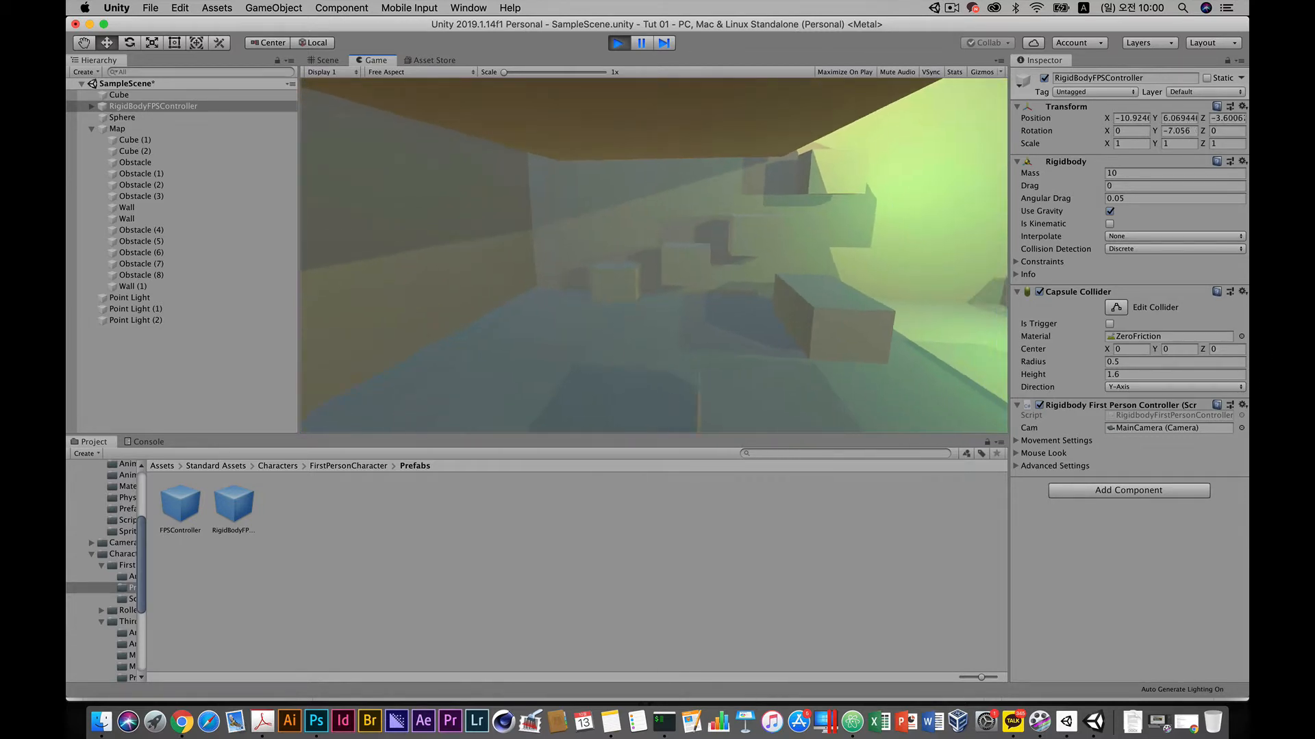
{"action": "key", "text": "space"}
{"action": "key", "text": "w"}
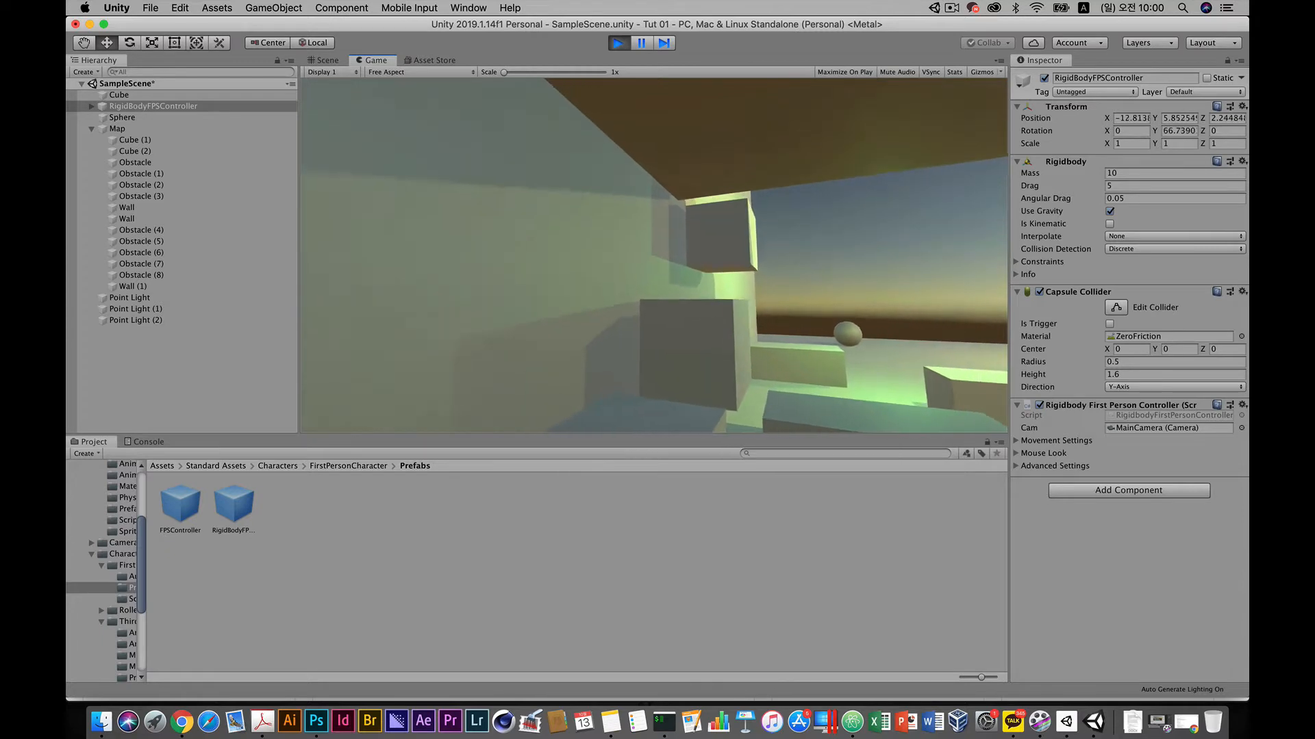
Step: Test jumping the first-person controller up the stepped cubes along the wall, and stop playing the scene
{"action": "key", "text": "space"}
{"action": "key", "text": "s"}
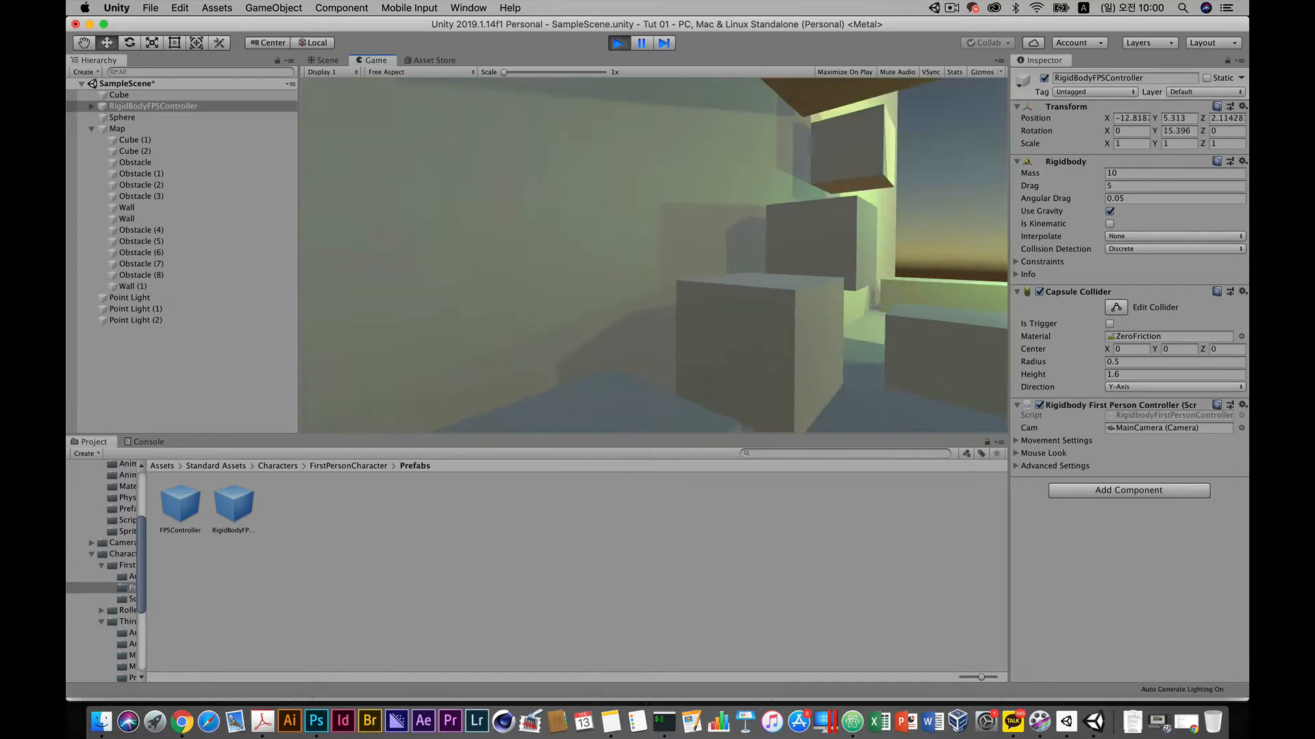
{"action": "key", "text": "w"}
{"action": "key", "text": "space"}
{"action": "key", "text": "space"}
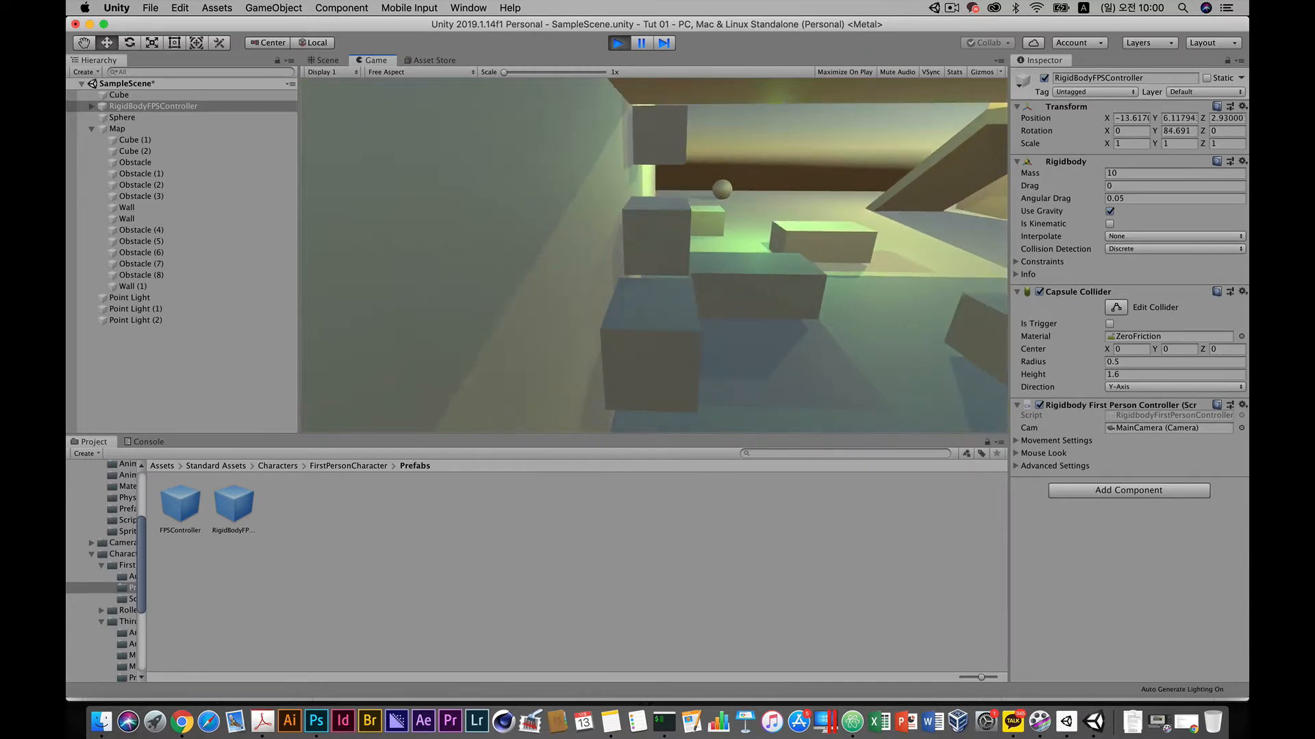
{"action": "key", "text": "w"}
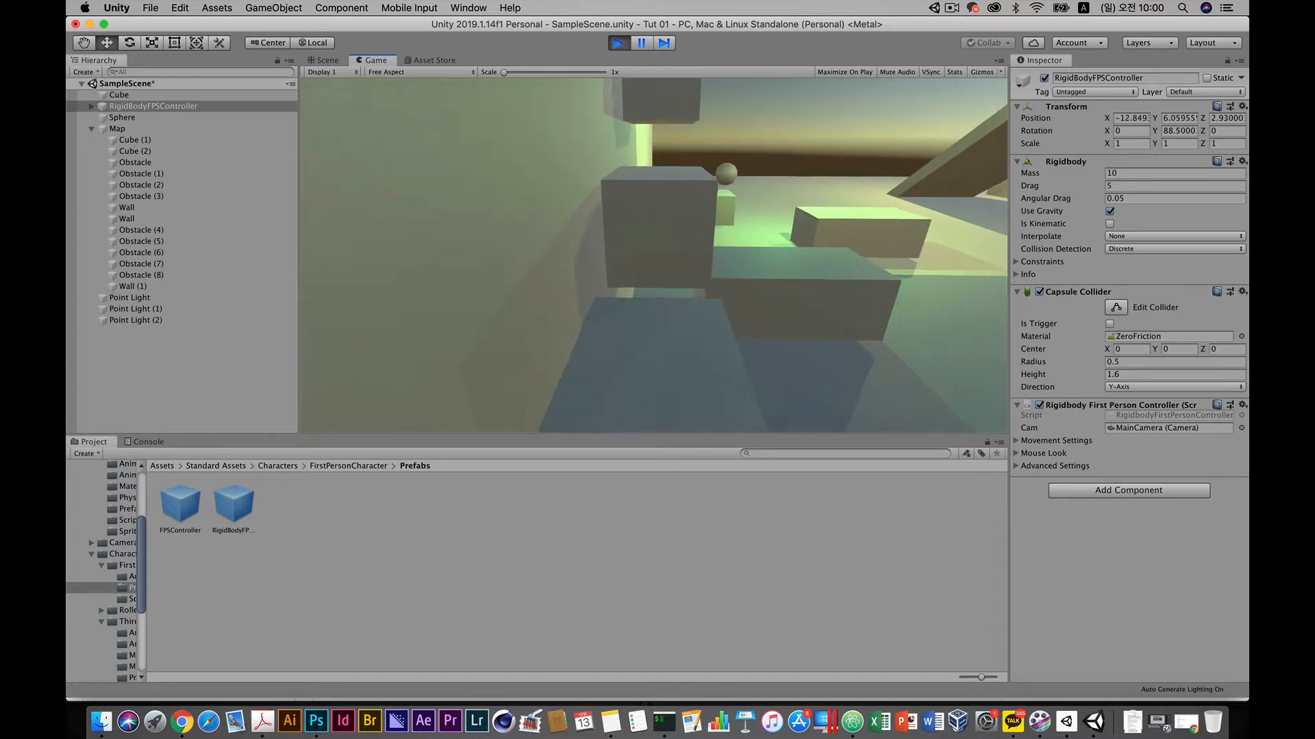
{"action": "key", "text": "s"}
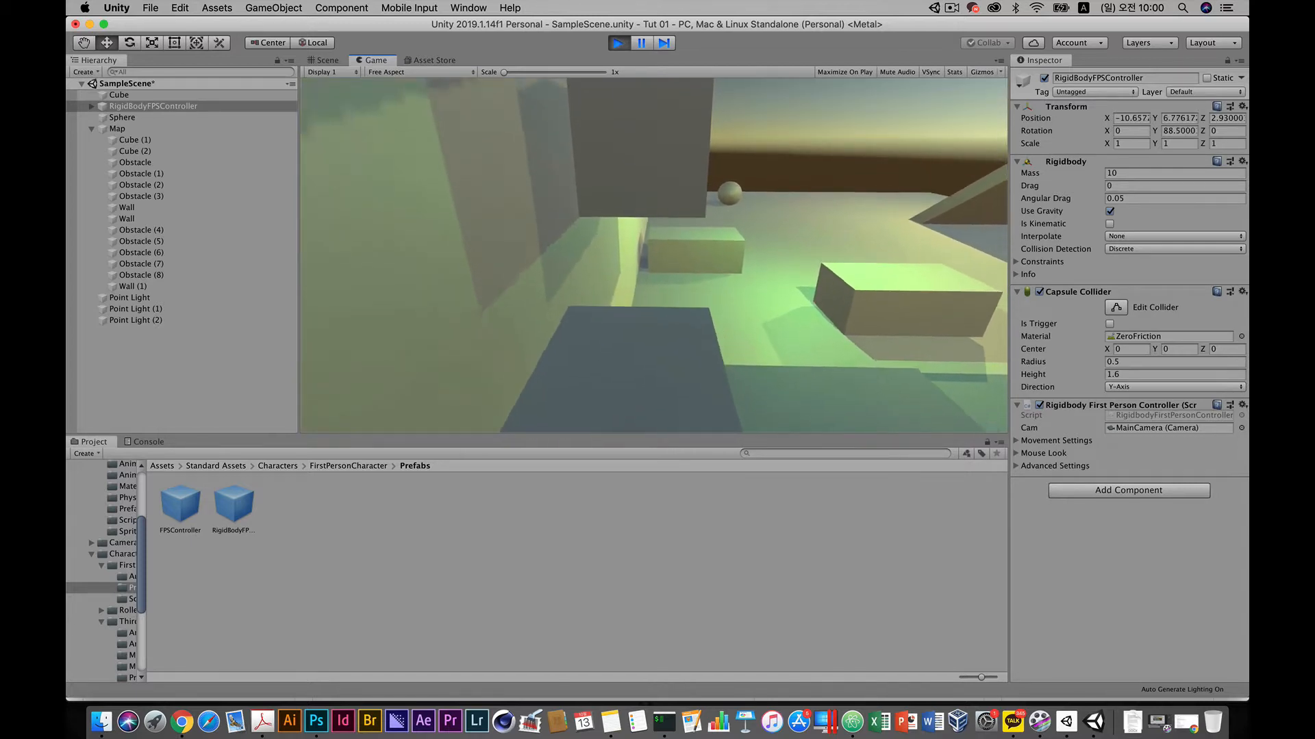
{"action": "key", "text": "d"}
{"action": "key", "text": "w"}
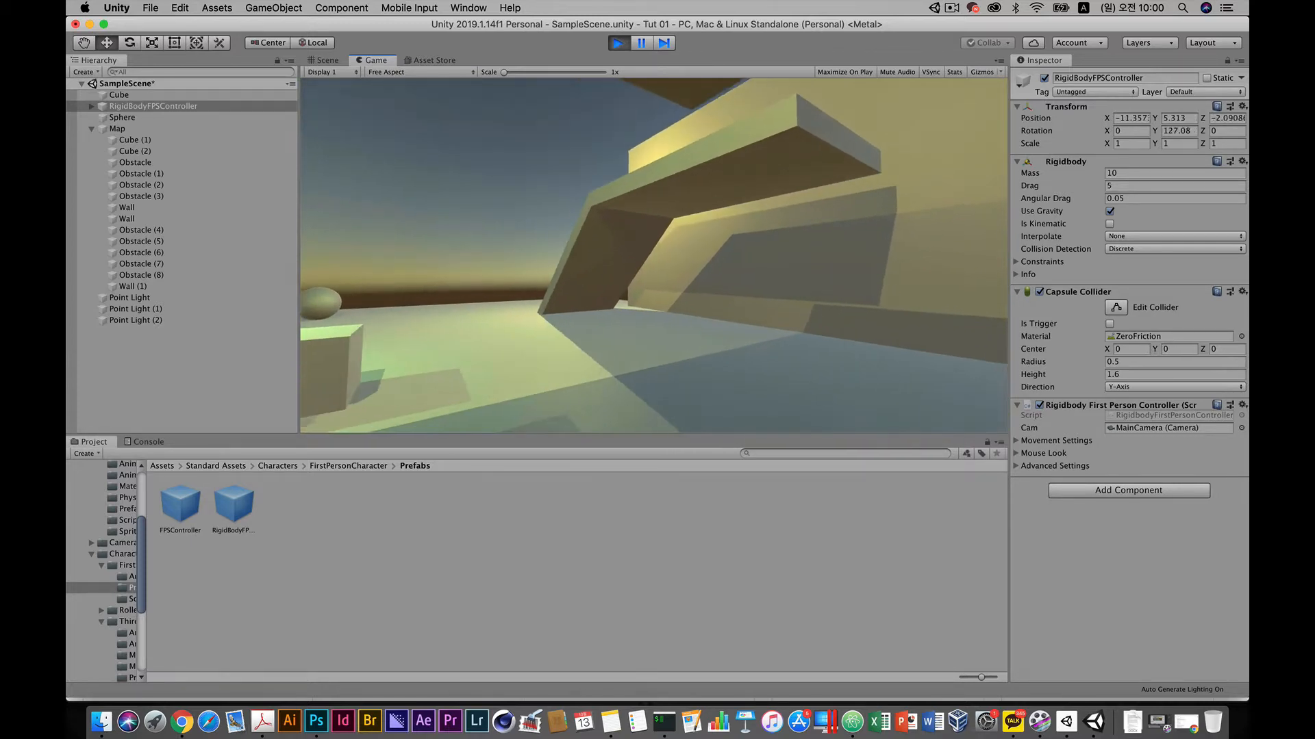
{"action": "key", "text": "Escape"}
{"action": "left_click", "coordinate": [612, 44]}
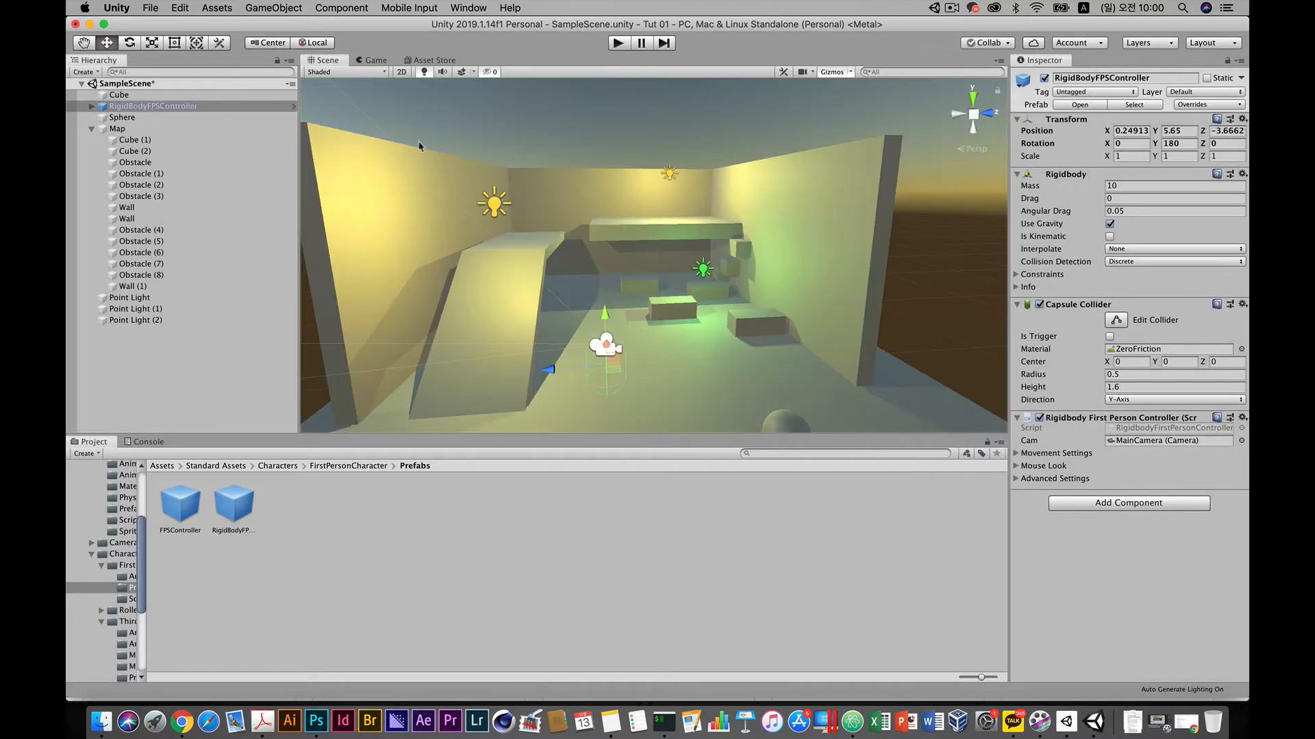
Step: Move the raised platform Obstacle (8) along Z to -0.84 so it meets the top of the ramp
{"action": "left_click", "coordinate": [658, 231]}
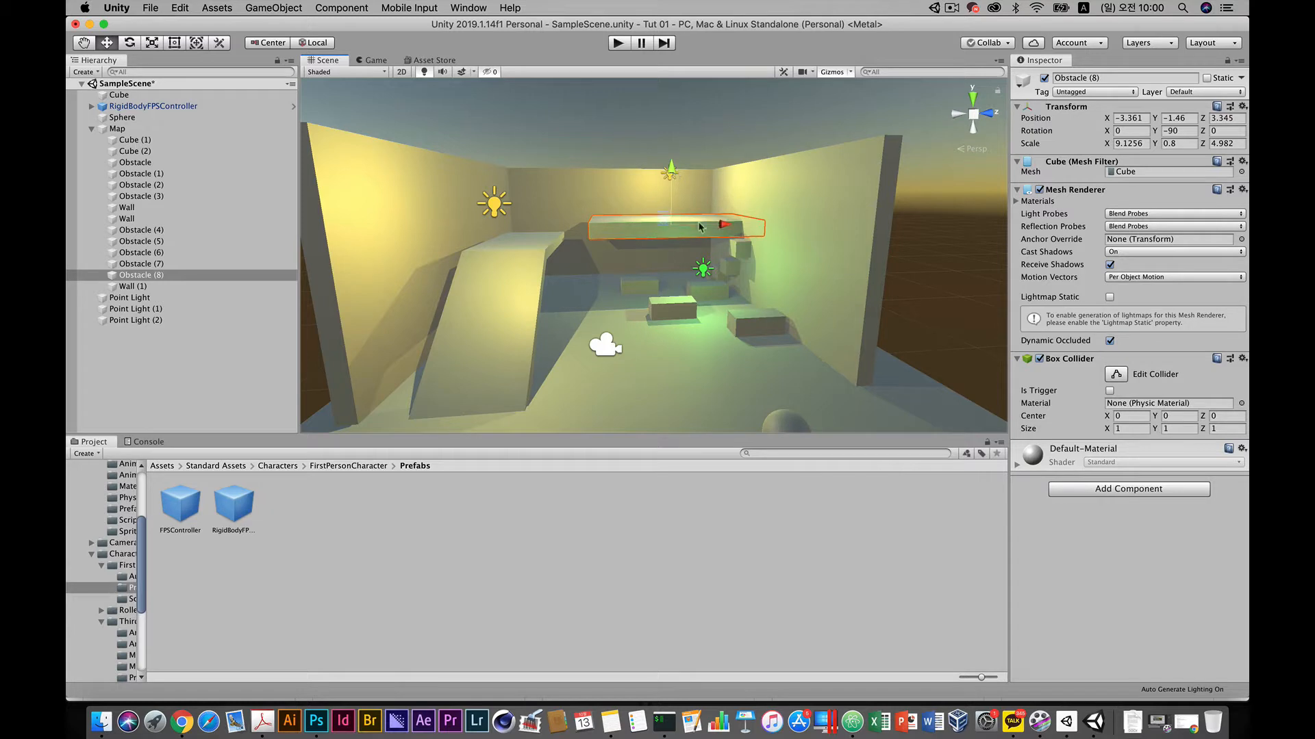
{"action": "left_click_drag", "start_coordinate": [729, 224], "coordinate": [655, 233]}
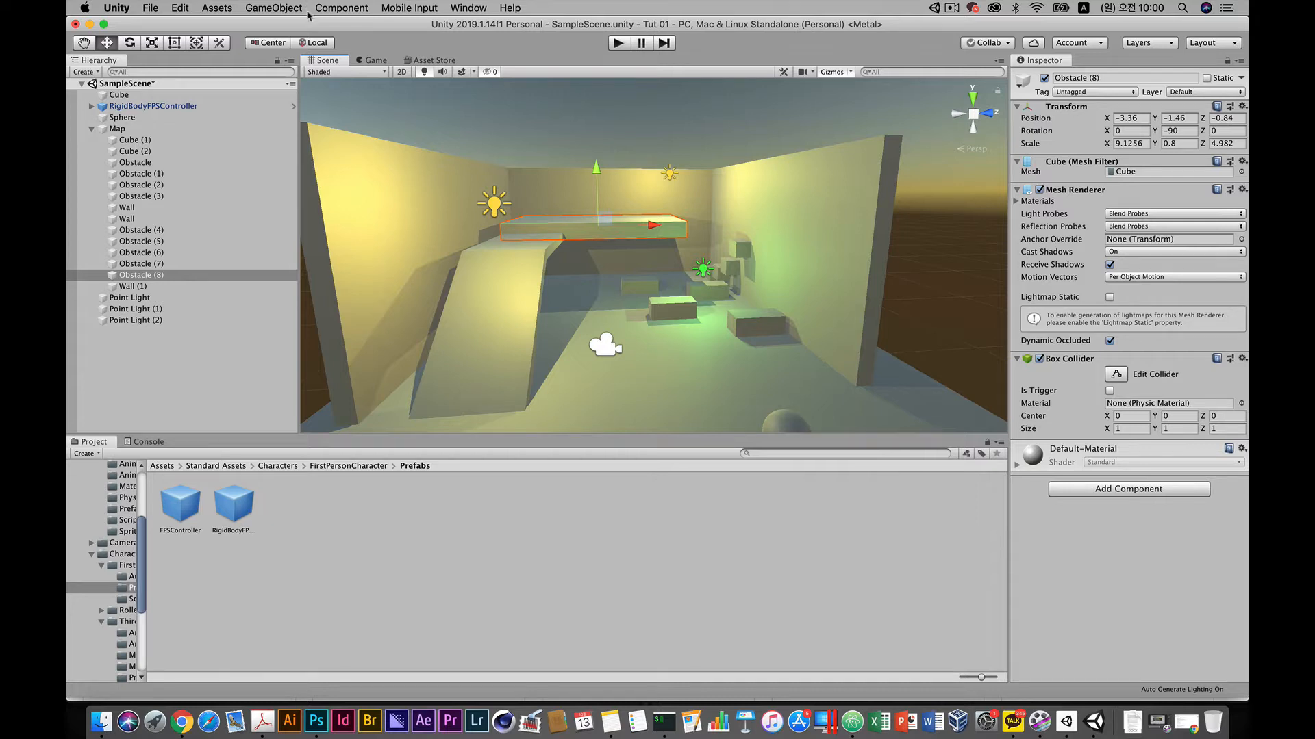
{"action": "left_click", "coordinate": [160, 341]}
Step: Add a spotlight to the scene and raise it above the floor to Y 11.56
{"action": "left_click", "coordinate": [337, 6]}
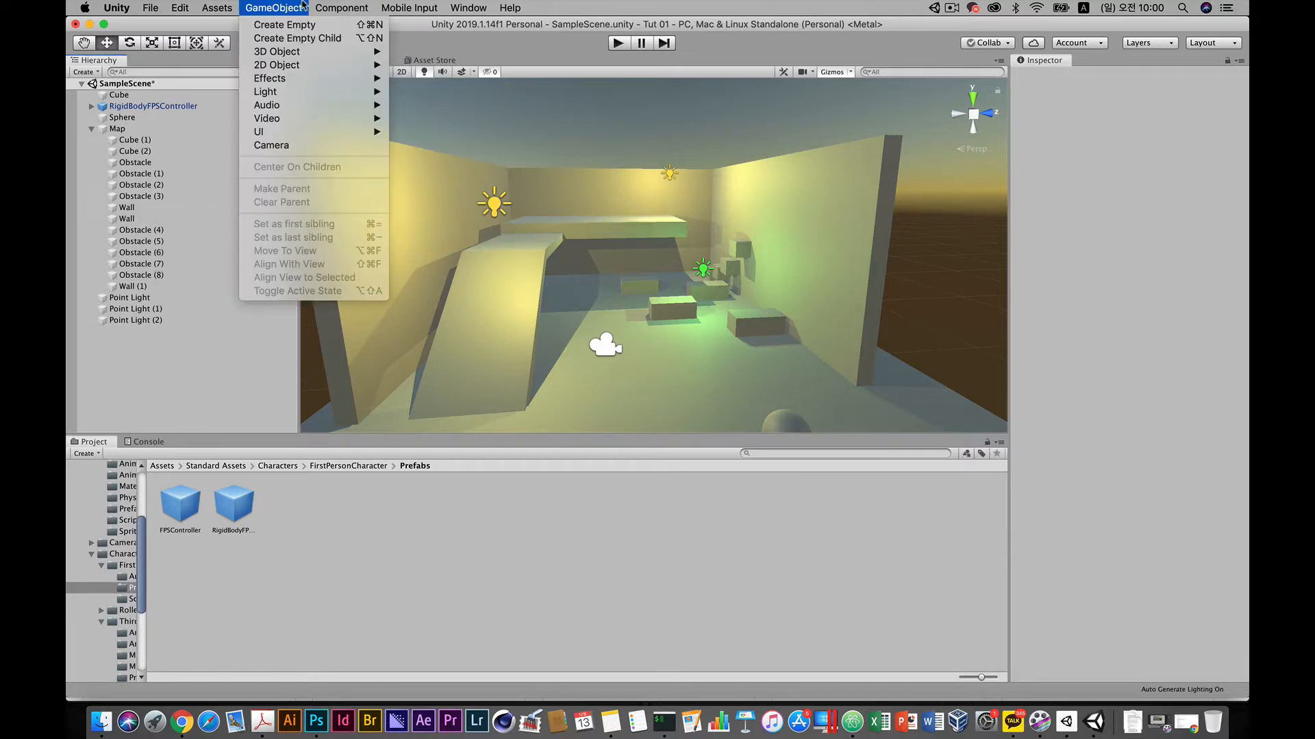
{"action": "mouse_move", "coordinate": [273, 8]}
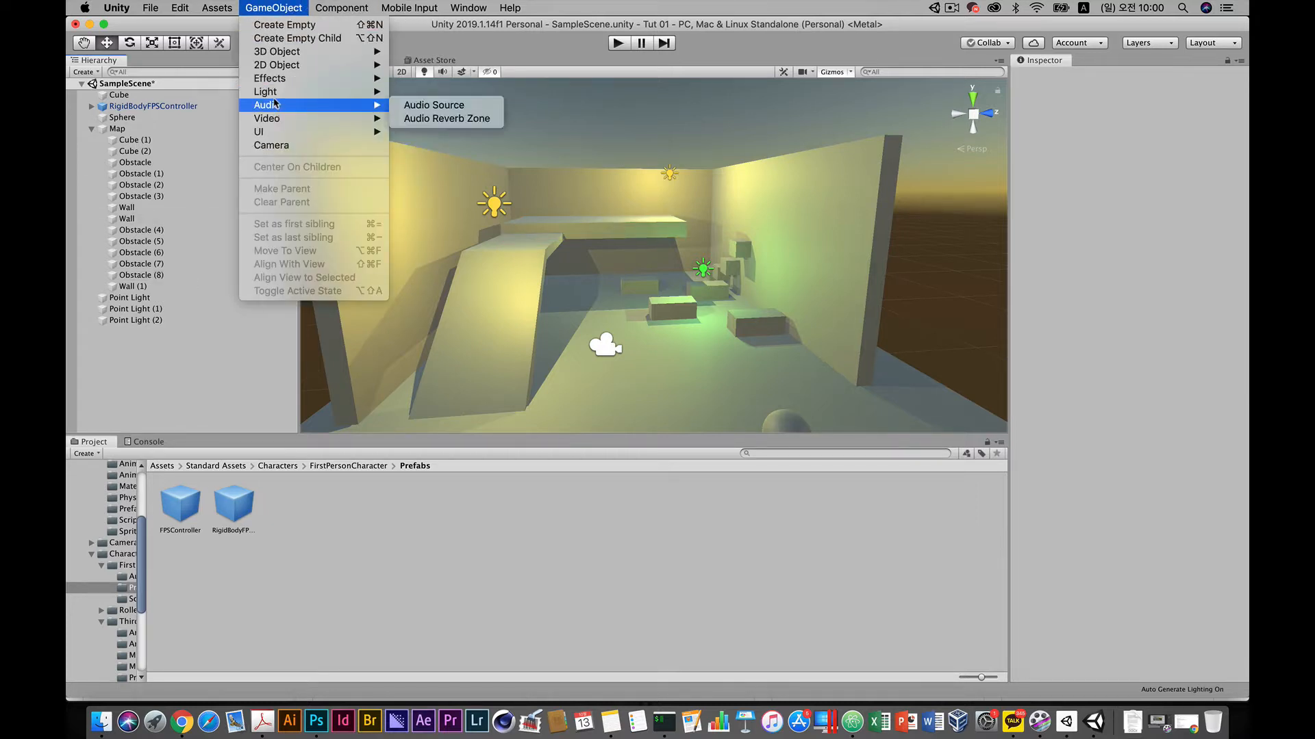
{"action": "mouse_move", "coordinate": [277, 93]}
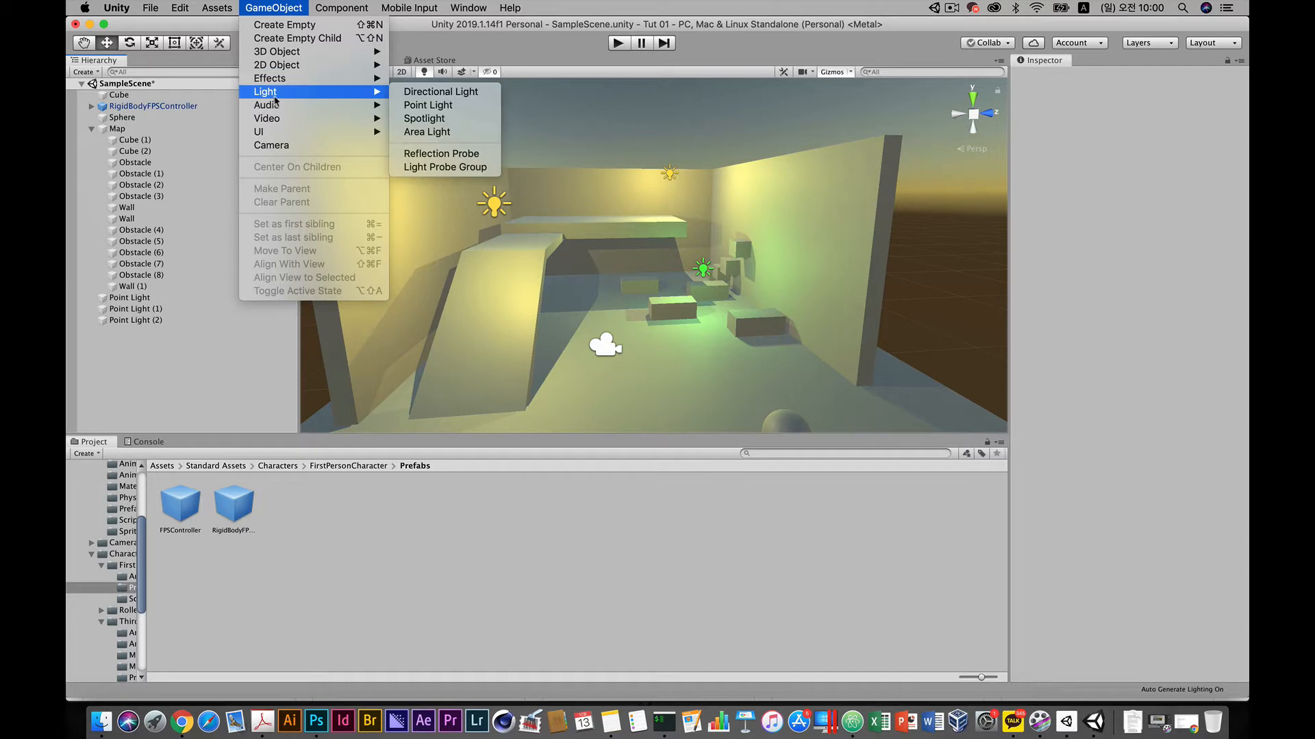
{"action": "left_click", "coordinate": [430, 119]}
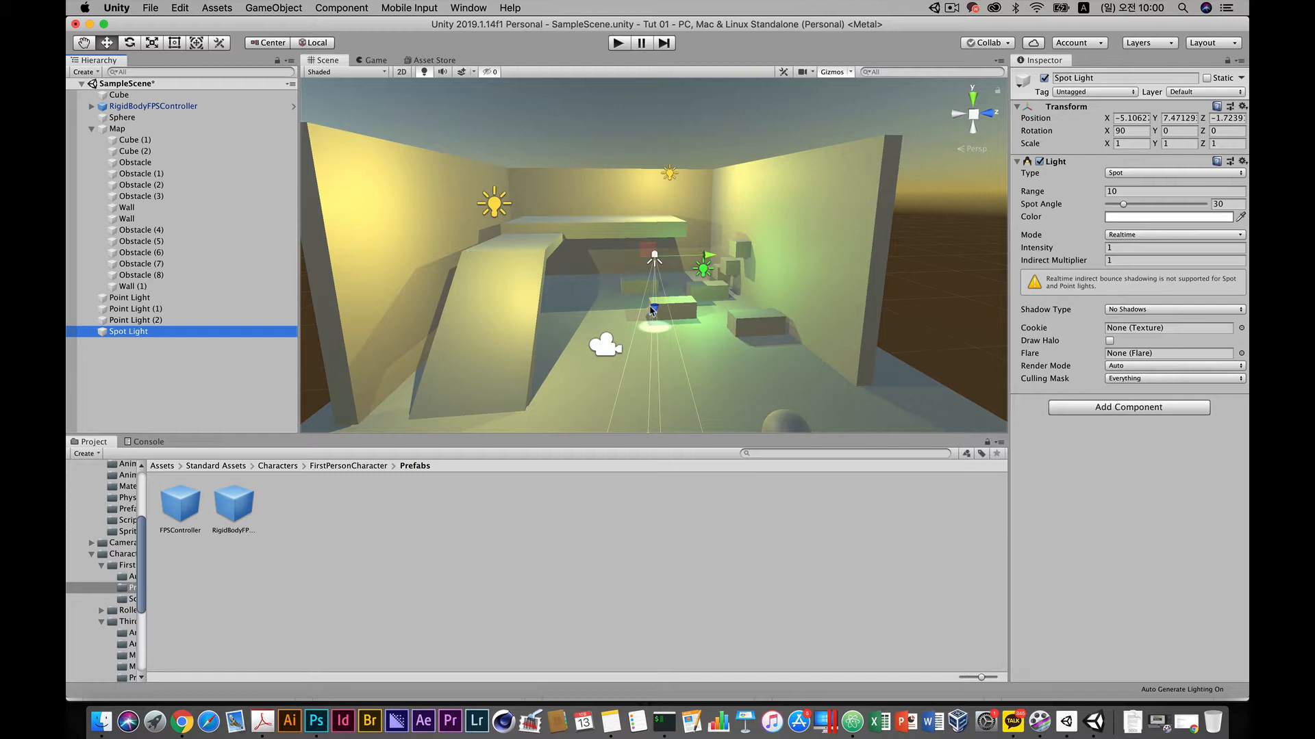
{"action": "left_click_drag", "start_coordinate": [659, 308], "coordinate": [625, 419]}
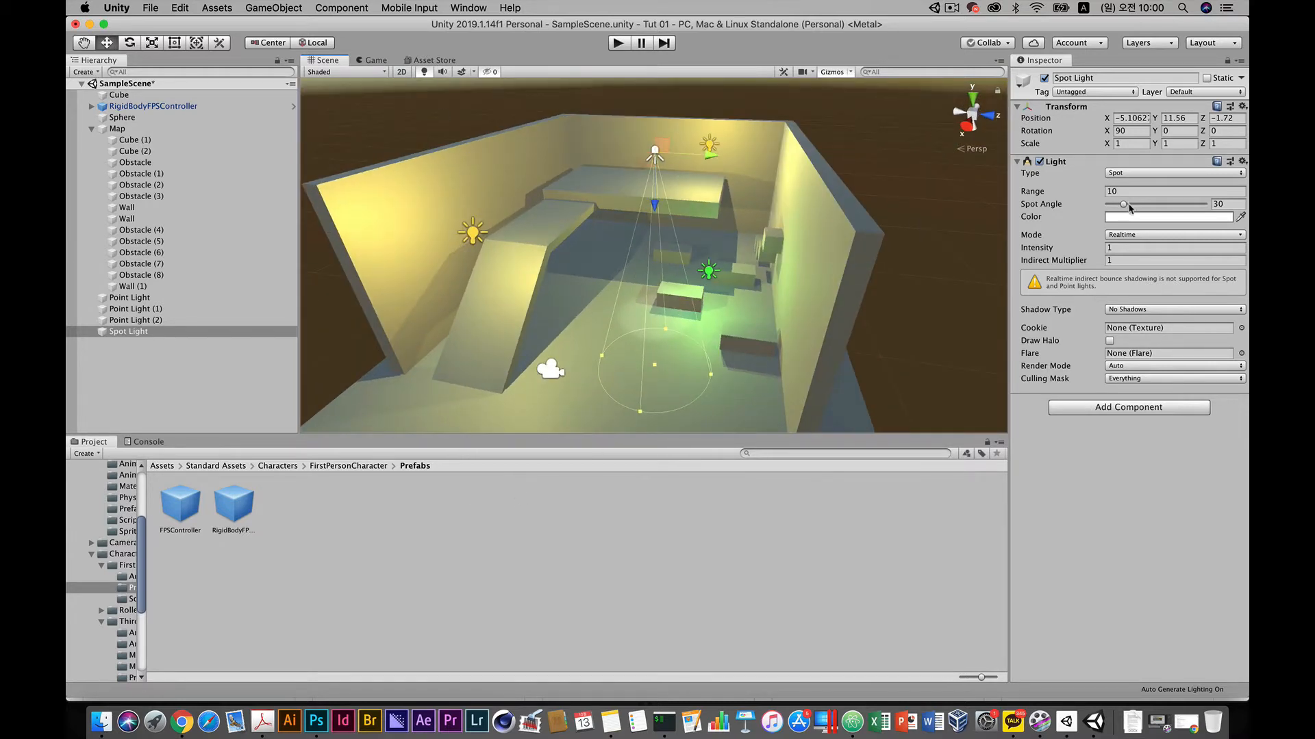
Step: Set the spotlight's spot angle to 21 and its color to red, FF0000
{"action": "left_click_drag", "start_coordinate": [1124, 204], "coordinate": [1049, 241]}
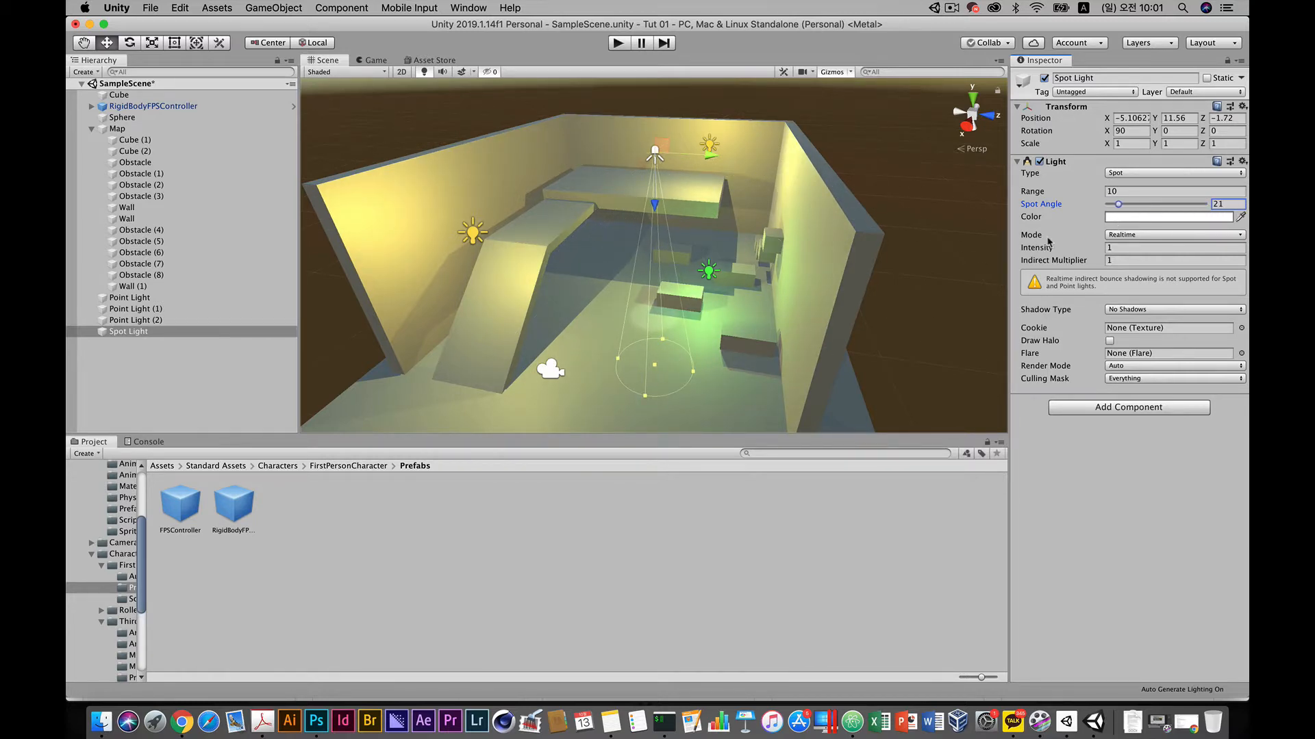
{"action": "right_click_drag", "start_coordinate": [655, 319], "coordinate": [652, 295]}
{"action": "left_click_drag", "start_coordinate": [652, 295], "coordinate": [655, 340], "text": "alt"}
{"action": "scroll", "coordinate": [684, 376], "scroll_direction": "down", "scroll_amount": 5}
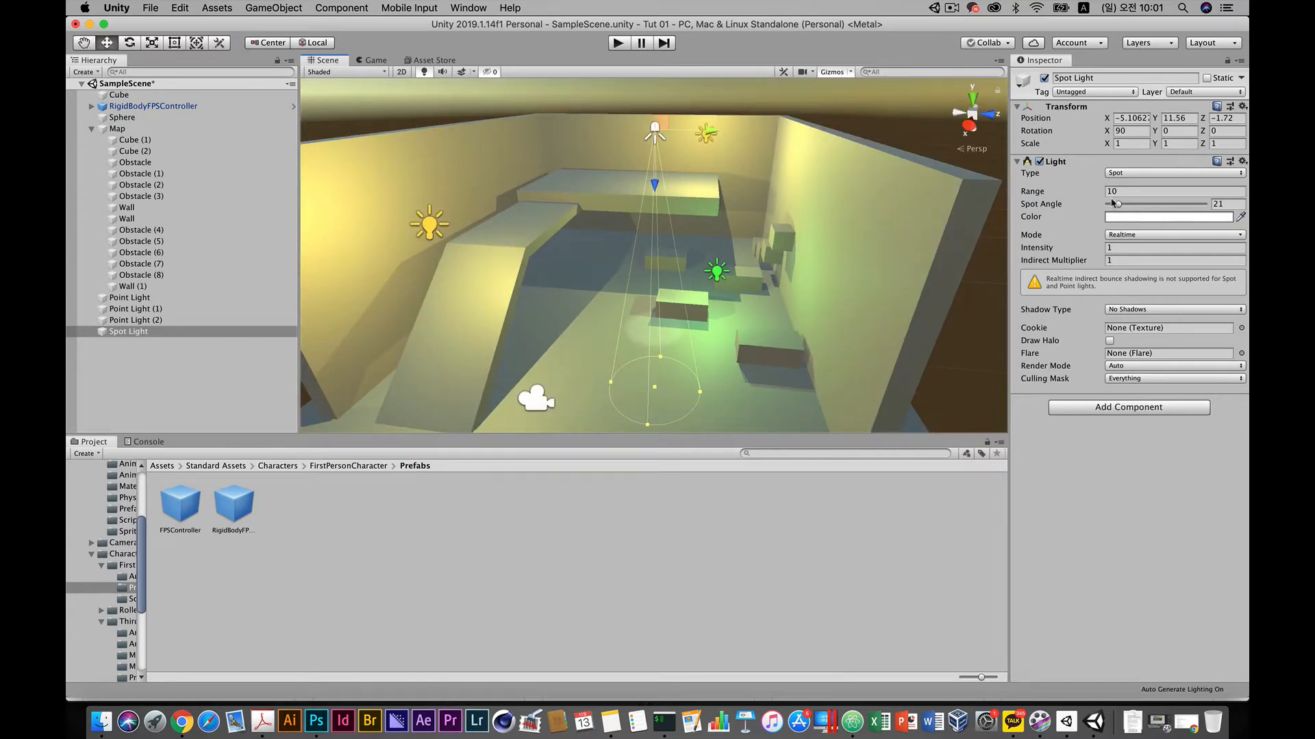
{"action": "left_click", "coordinate": [1145, 218]}
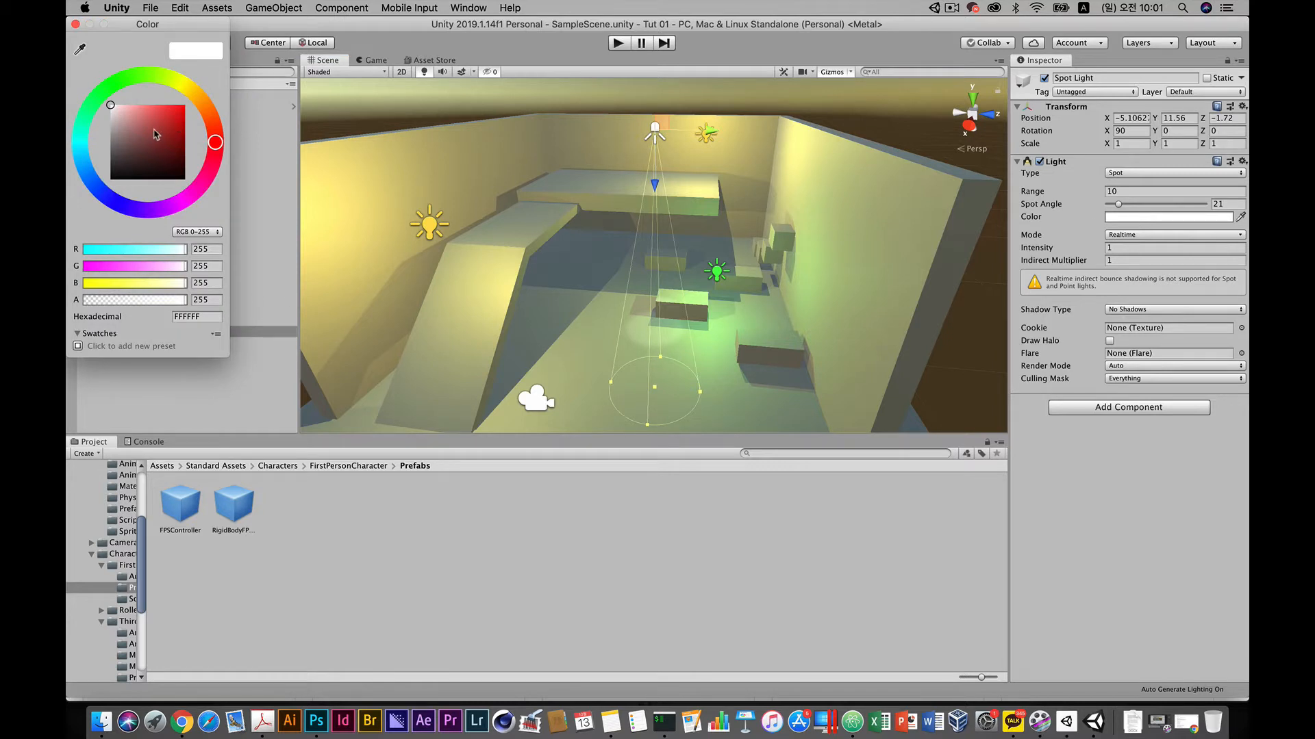
{"action": "left_click", "coordinate": [184, 105]}
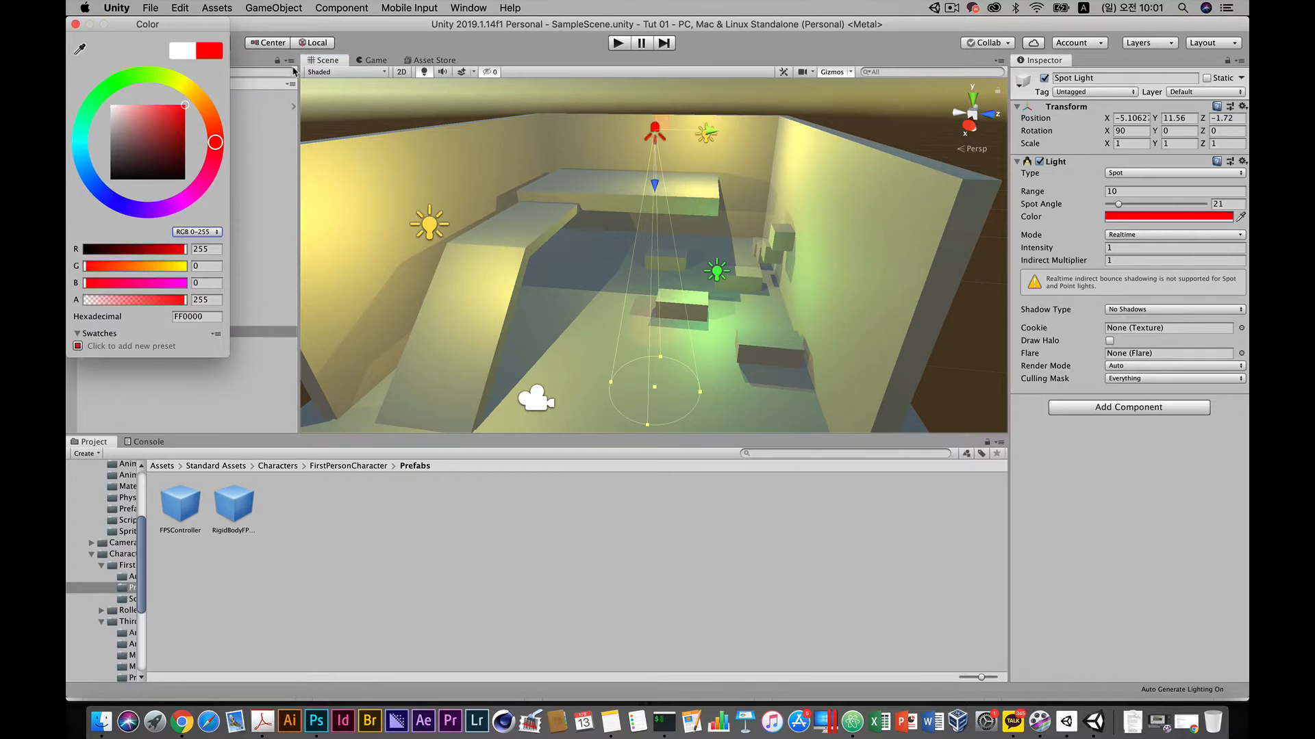
{"action": "left_click", "coordinate": [76, 24]}
Step: Extend the spotlight's range to about 20.35 and rotate it to about X 102.6 so it shines on the nearby obstacle
{"action": "left_click_drag", "start_coordinate": [655, 391], "coordinate": [727, 577]}
{"action": "left_click_drag", "start_coordinate": [716, 340], "coordinate": [569, 448], "text": "alt"}
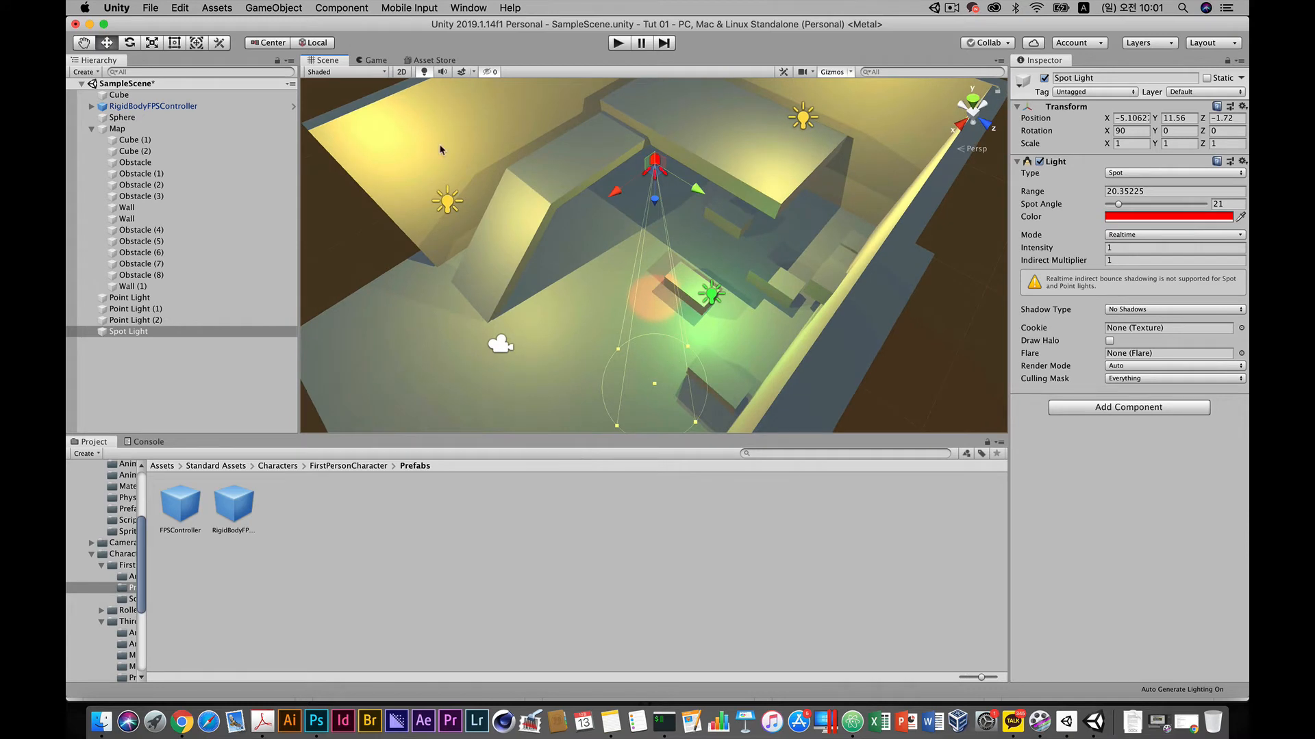
{"action": "left_click", "coordinate": [129, 43]}
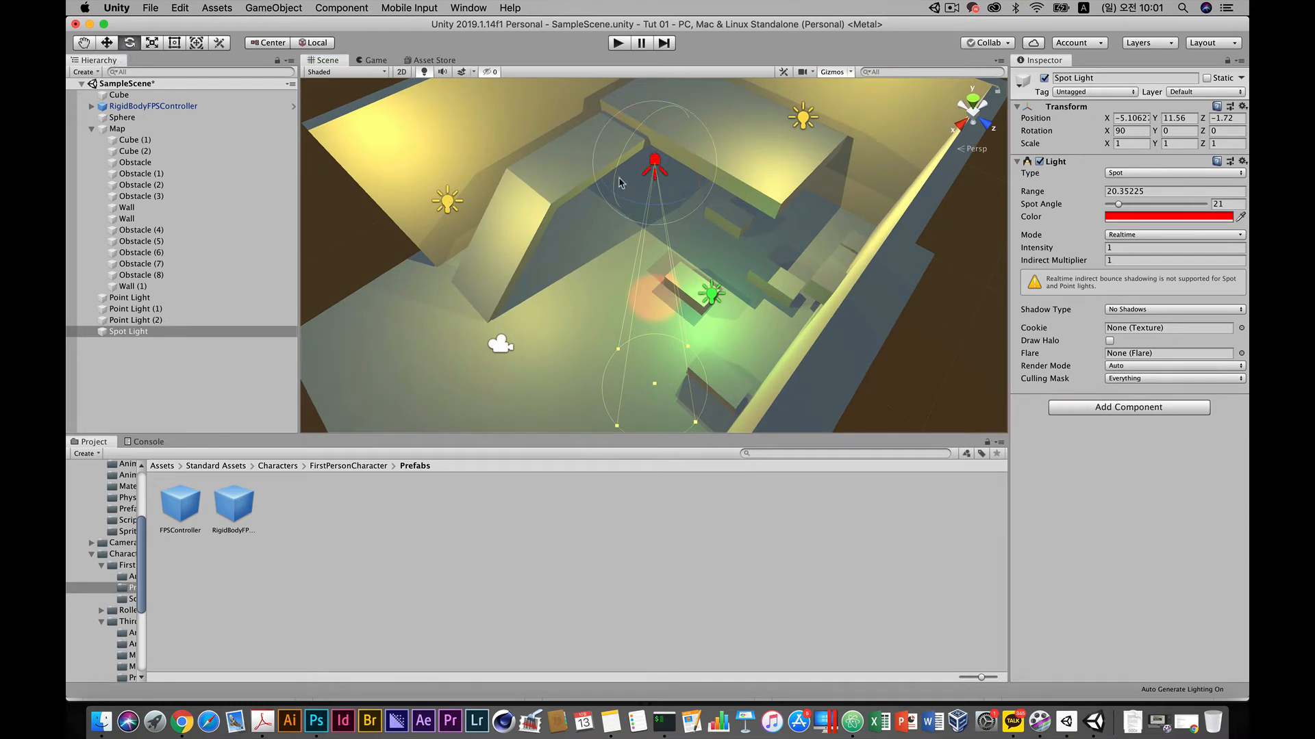
{"action": "left_click_drag", "start_coordinate": [620, 159], "coordinate": [615, 185]}
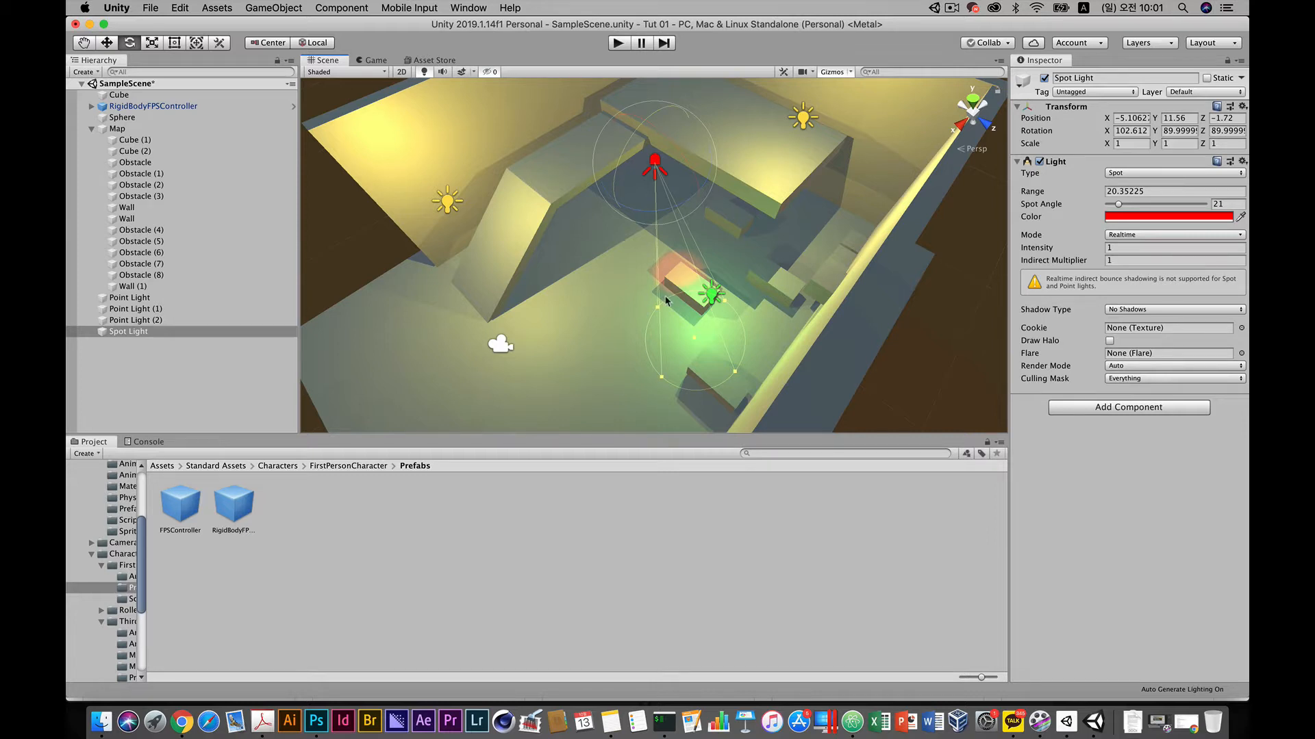
Step: Delete the Spot Light from the scene
{"action": "left_click", "coordinate": [275, 7]}
{"action": "left_click", "coordinate": [108, 317]}
{"action": "right_click", "coordinate": [115, 331]}
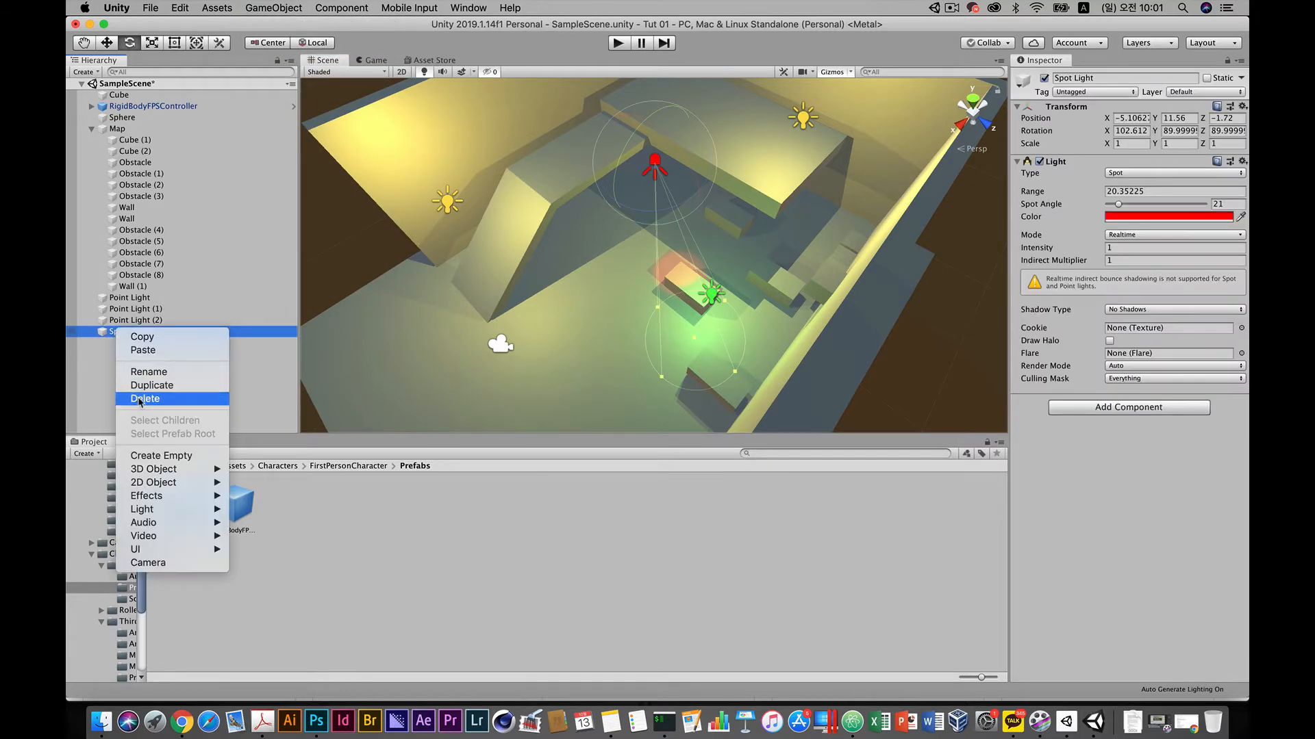
{"action": "left_click", "coordinate": [139, 399]}
Step: Add an area light to the scene and rotate it to about X 124.59, Y 90, Z 90, keeping the Area (baked only) type
{"action": "left_click", "coordinate": [409, 7]}
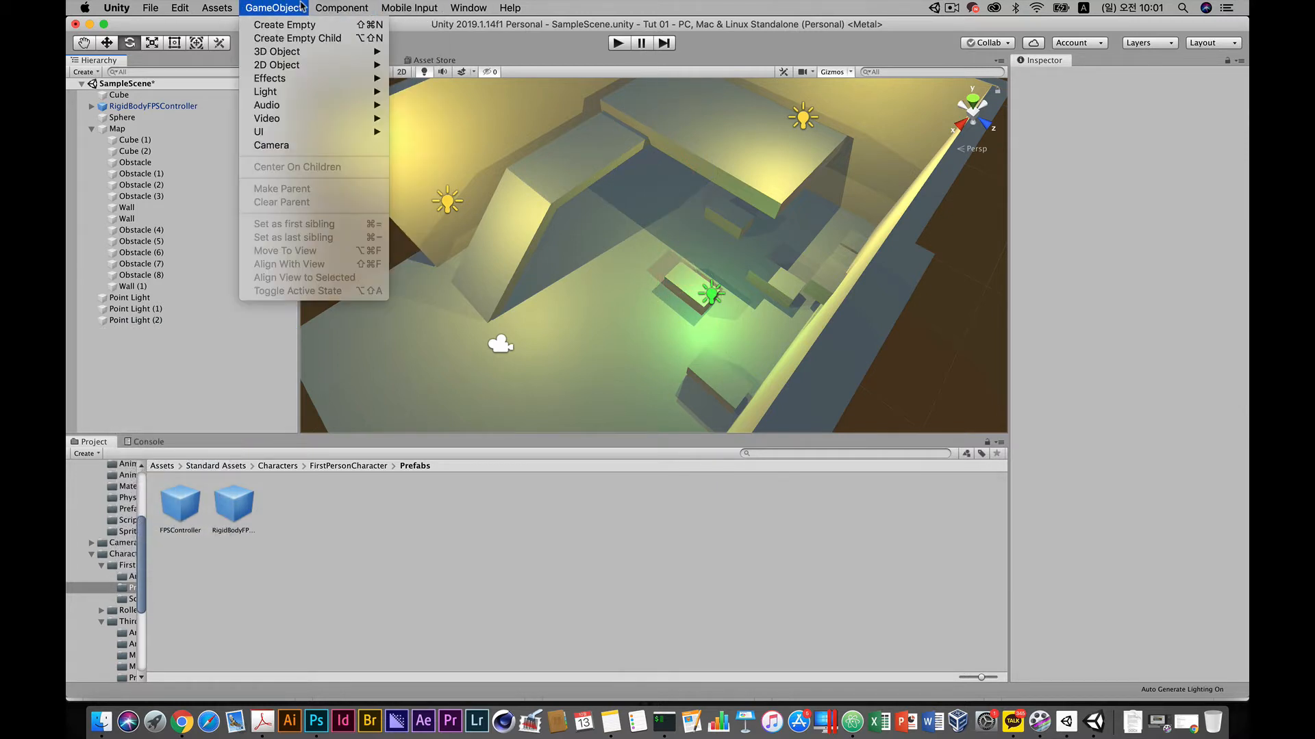
{"action": "mouse_move", "coordinate": [305, 93]}
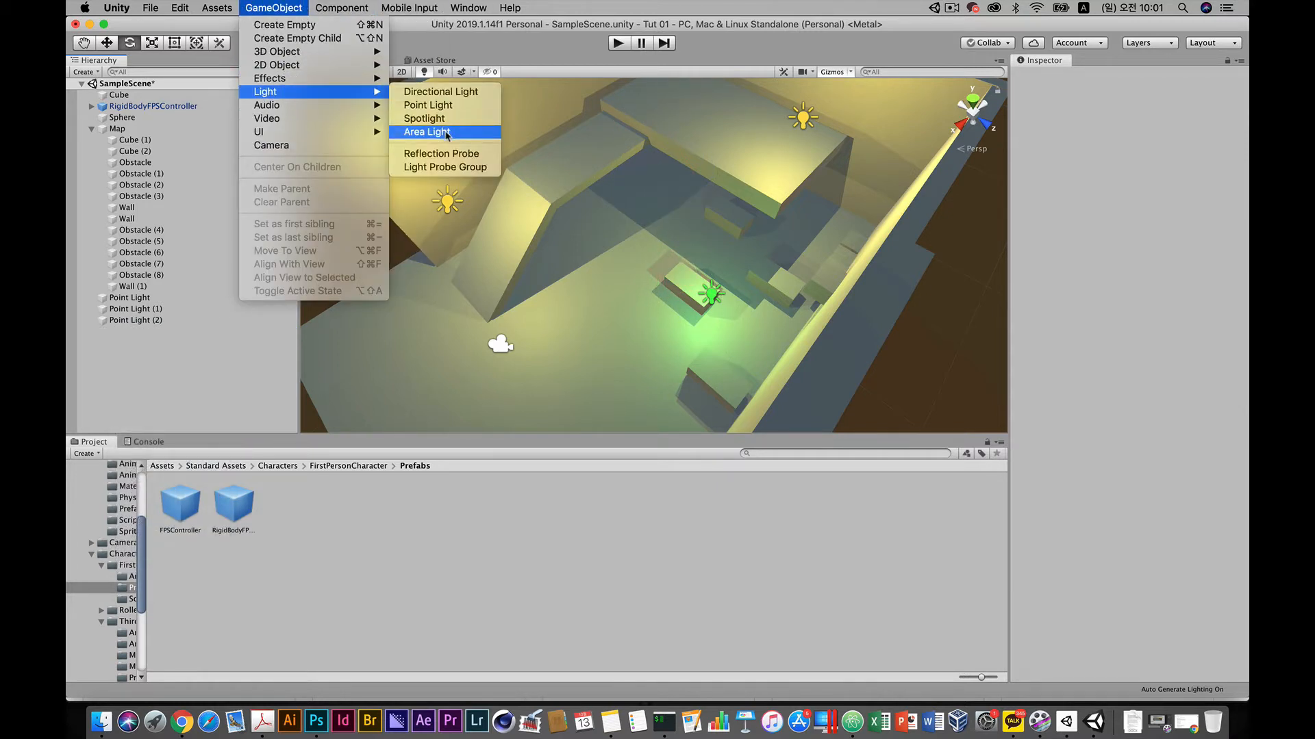
{"action": "left_click", "coordinate": [446, 134]}
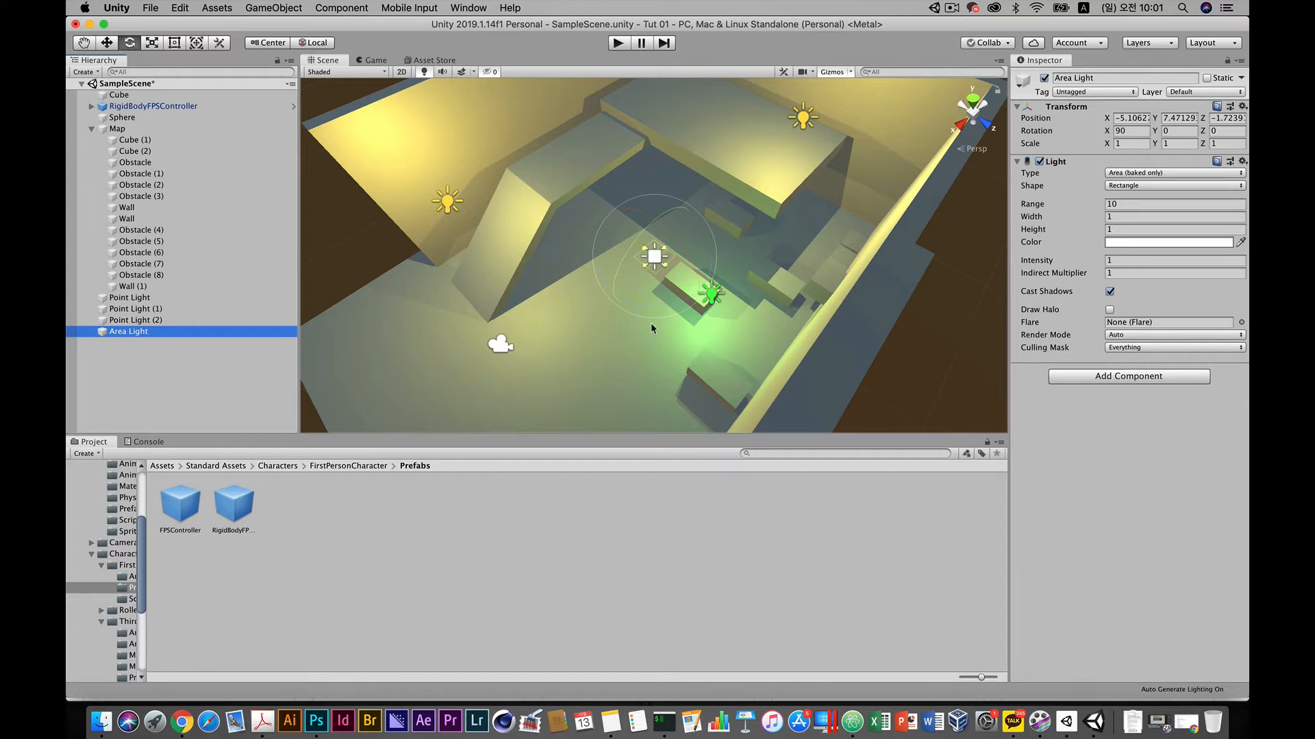
{"action": "key", "text": "f"}
{"action": "left_click_drag", "start_coordinate": [602, 358], "coordinate": [650, 282], "text": "alt"}
{"action": "key", "text": "e"}
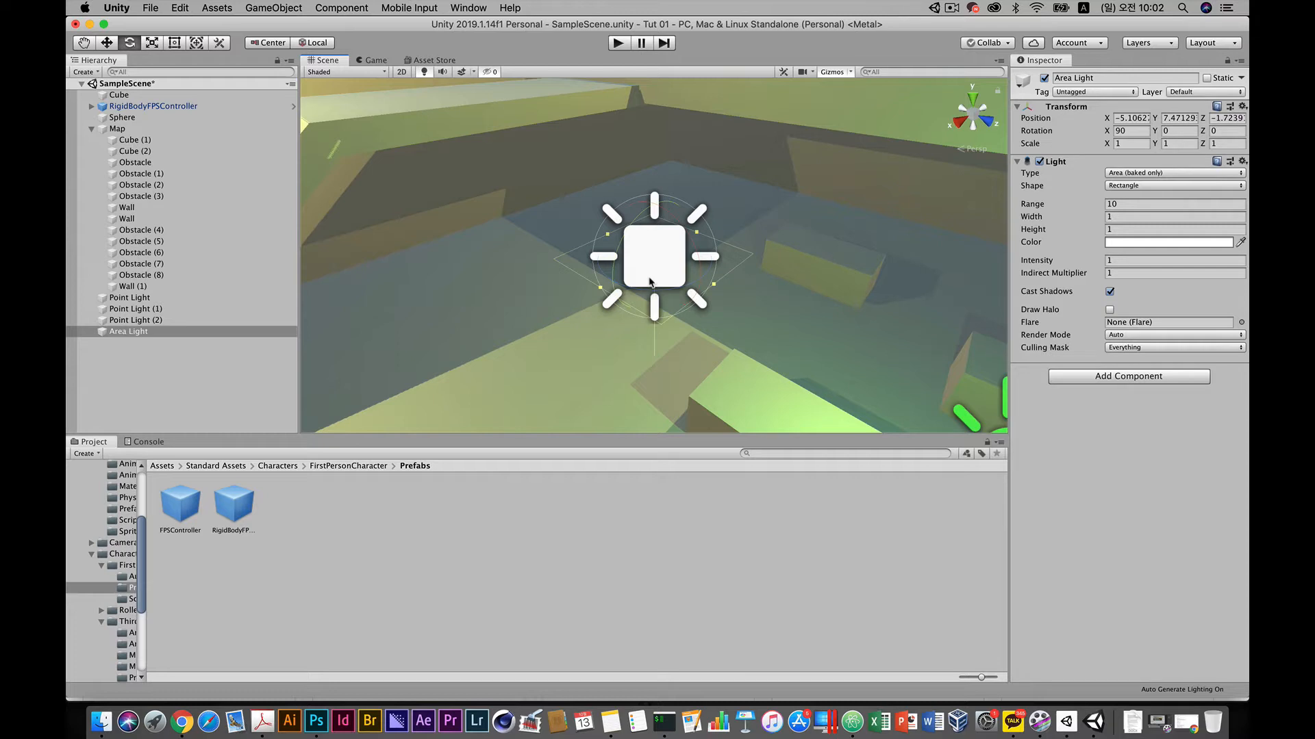
{"action": "left_click_drag", "start_coordinate": [619, 247], "coordinate": [589, 327]}
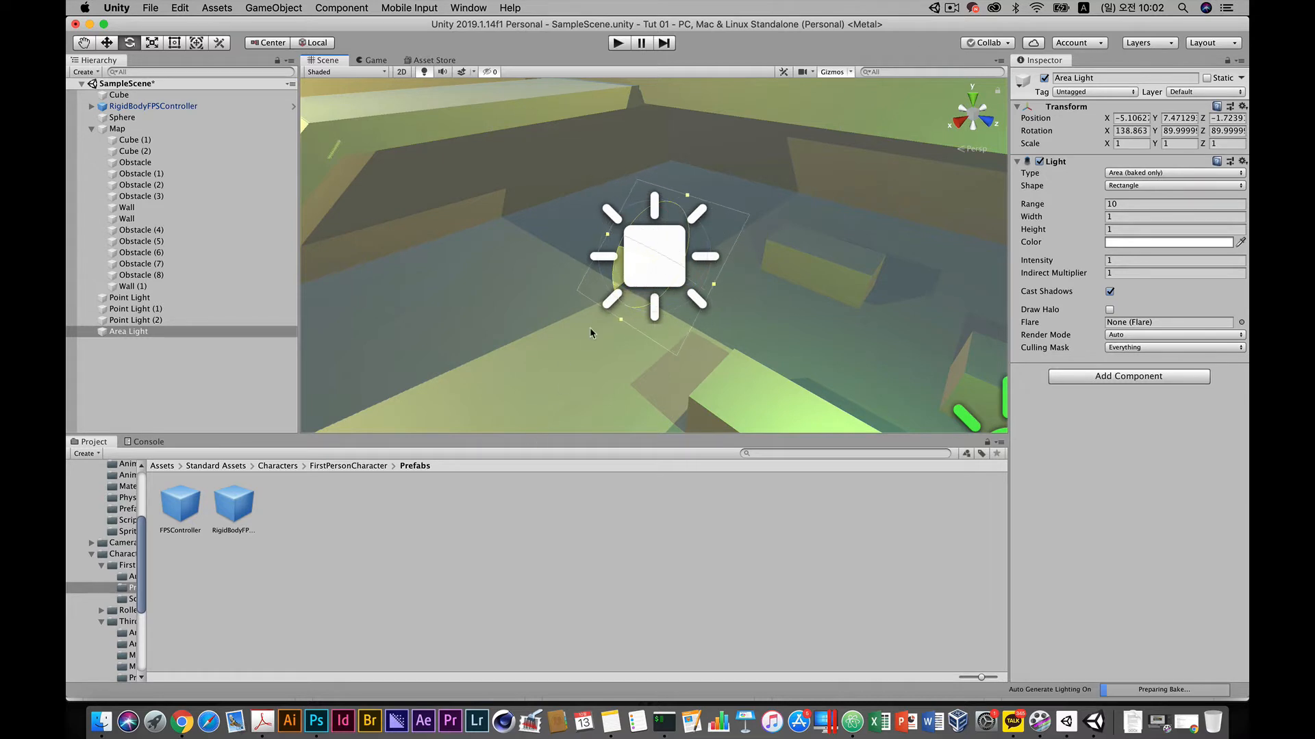
{"action": "left_click", "coordinate": [1147, 173]}
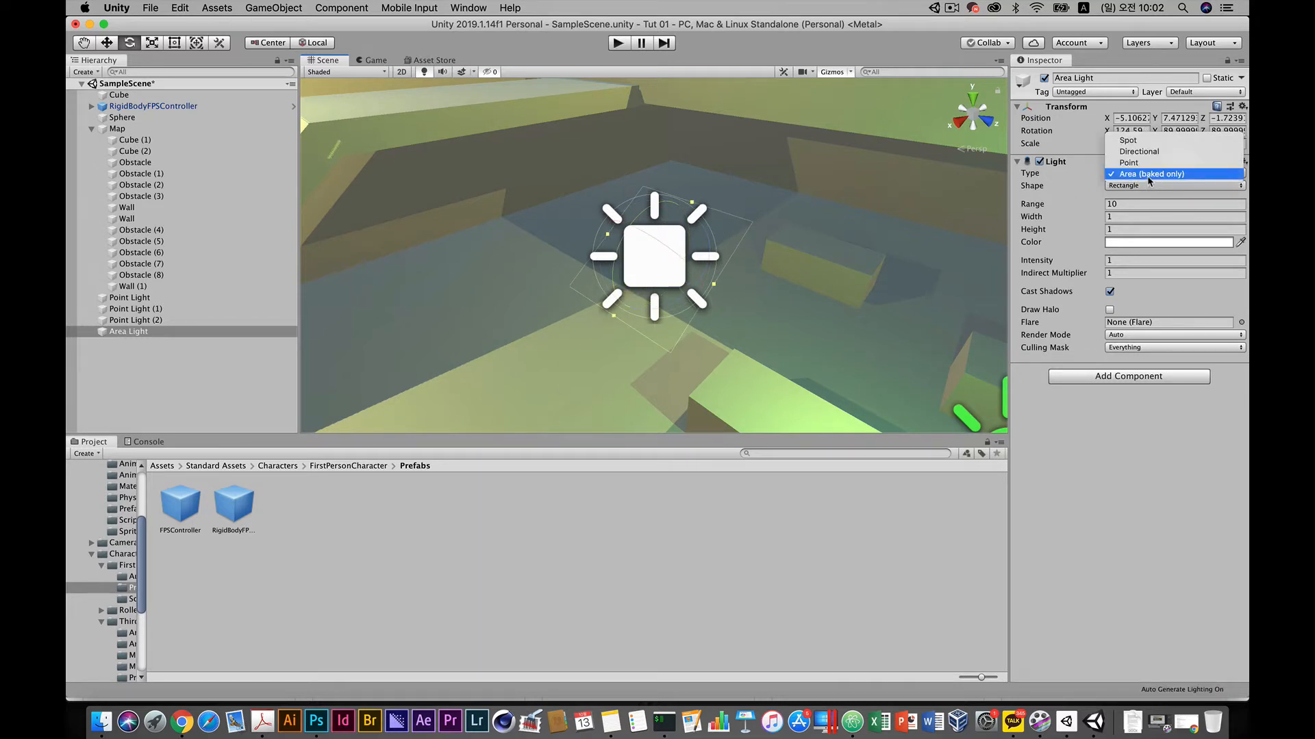
{"action": "left_click", "coordinate": [1070, 190]}
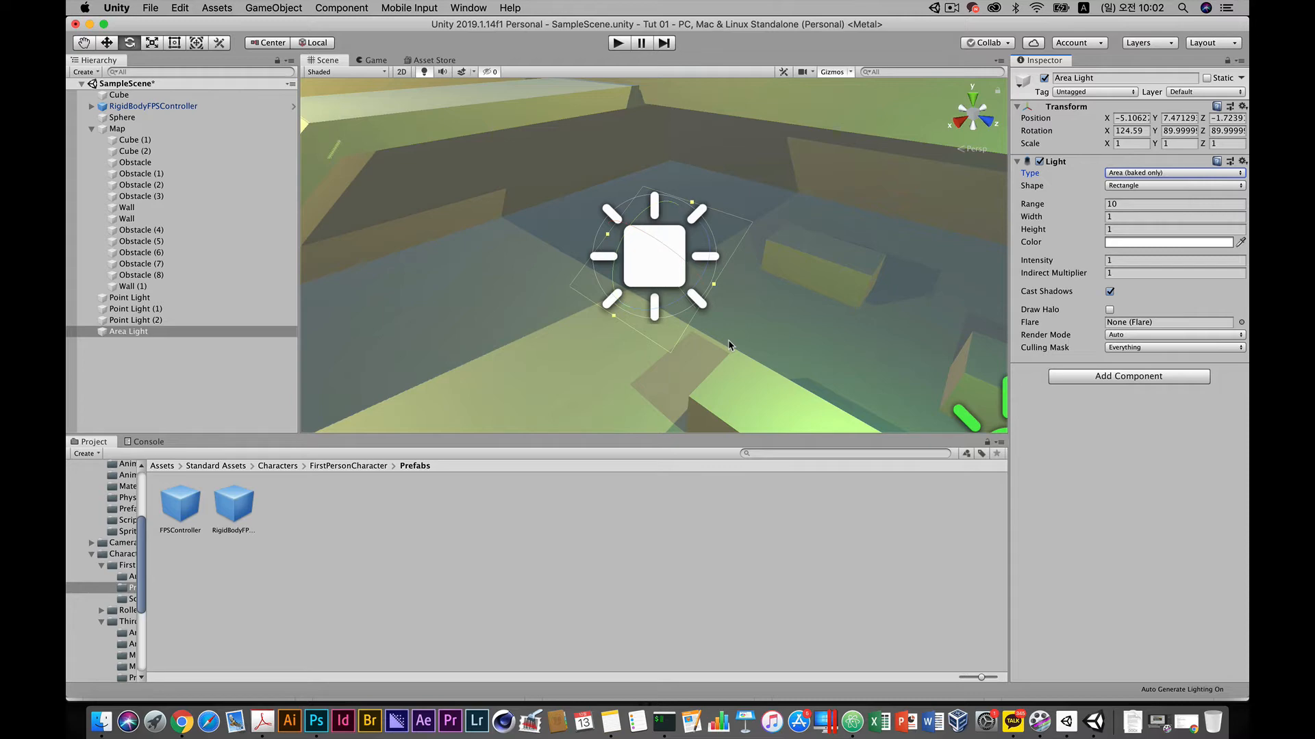
Step: Switch to Chrome and search Google Images for "unity" in a new tab, looking over the resulting pictures
{"action": "left_click", "coordinate": [182, 724]}
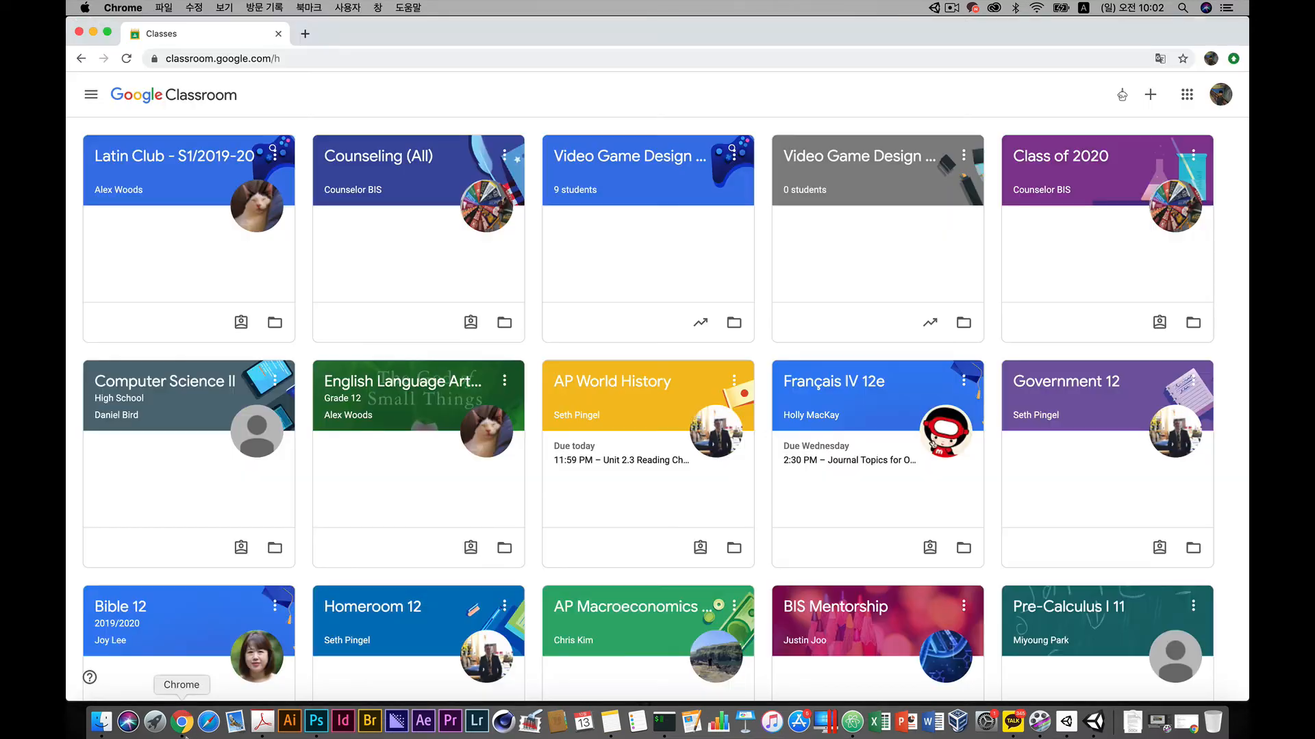
{"action": "left_click", "coordinate": [303, 36]}
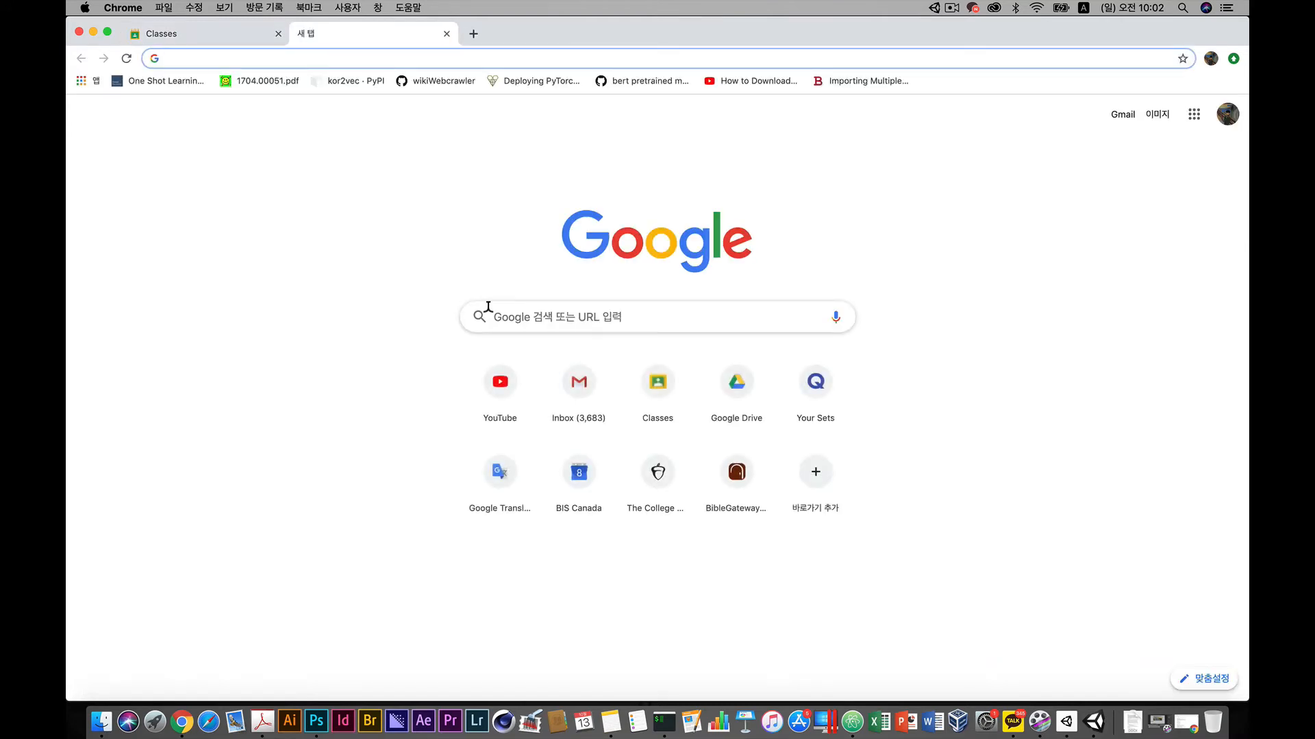
{"action": "type", "text": "unity"}
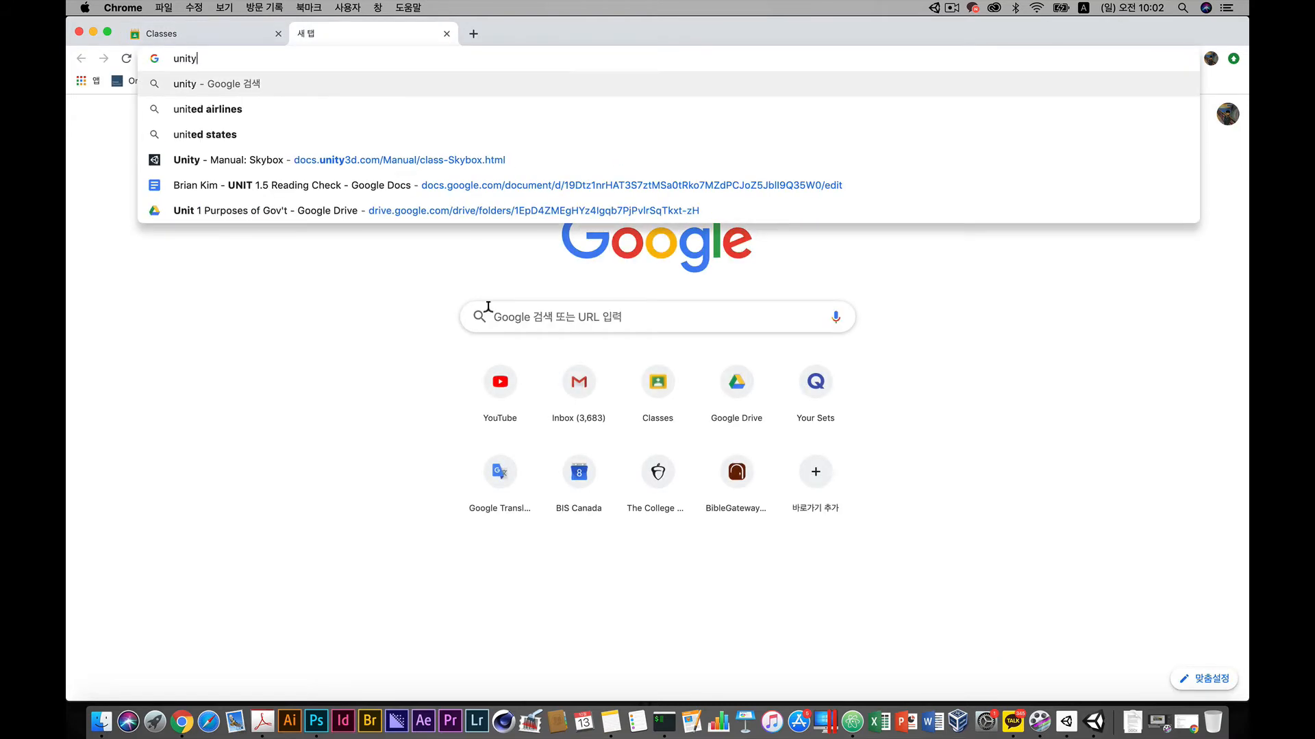
{"action": "key", "text": "Return"}
{"action": "left_click", "coordinate": [253, 143]}
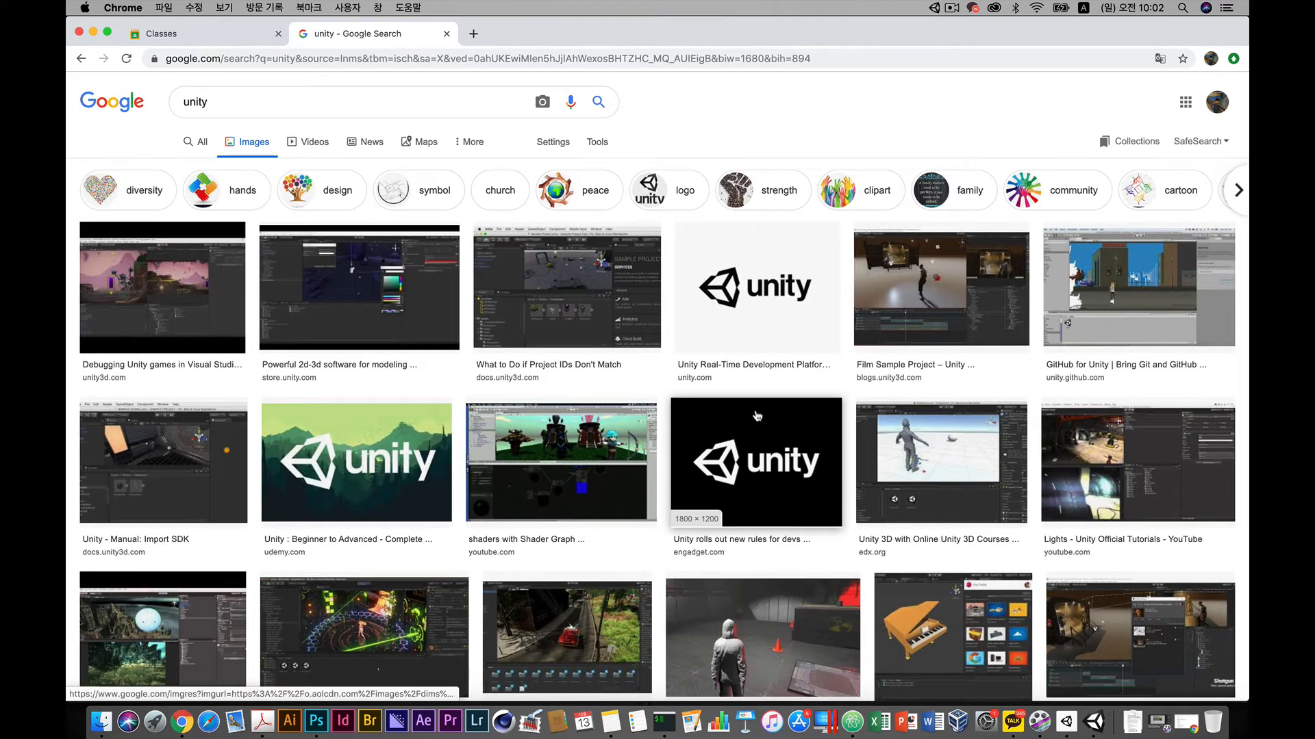
{"action": "scroll", "coordinate": [756, 415], "scroll_direction": "down", "scroll_amount": 5}
{"action": "scroll", "coordinate": [295, 98], "scroll_direction": "up", "scroll_amount": 5}
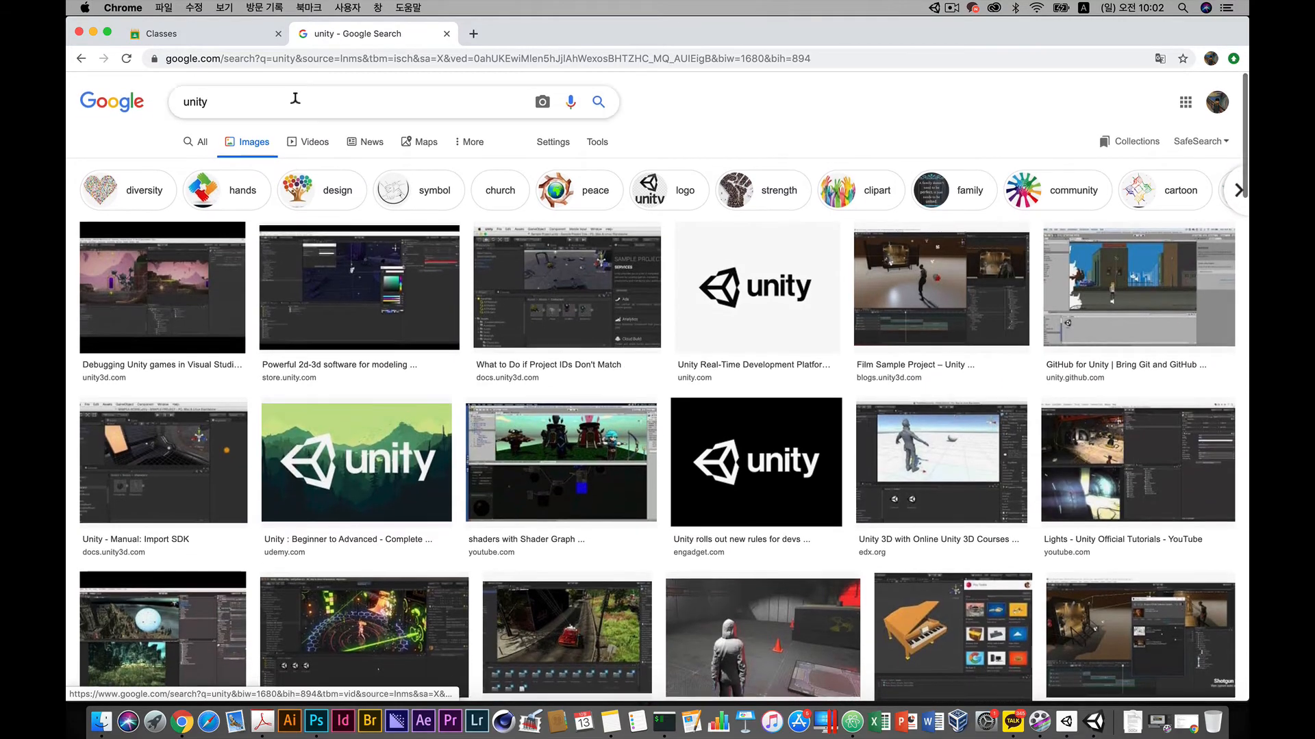
Step: Refine the image search to "unity adam" and preview the robot face close-up, the ADAM: Episode 1 still and the bright corridor still
{"action": "left_click", "coordinate": [295, 99]}
{"action": "type", "text": "adam"}
{"action": "key", "text": "Return"}
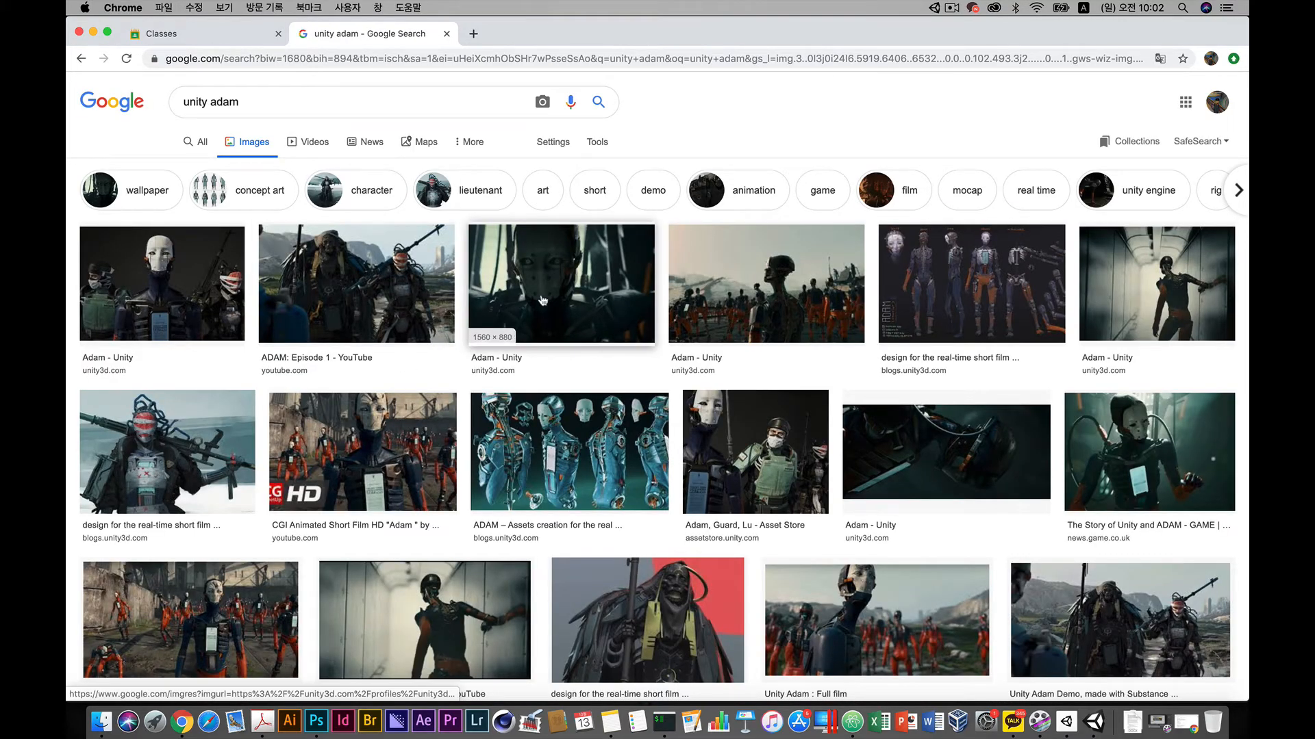
{"action": "left_click", "coordinate": [472, 321]}
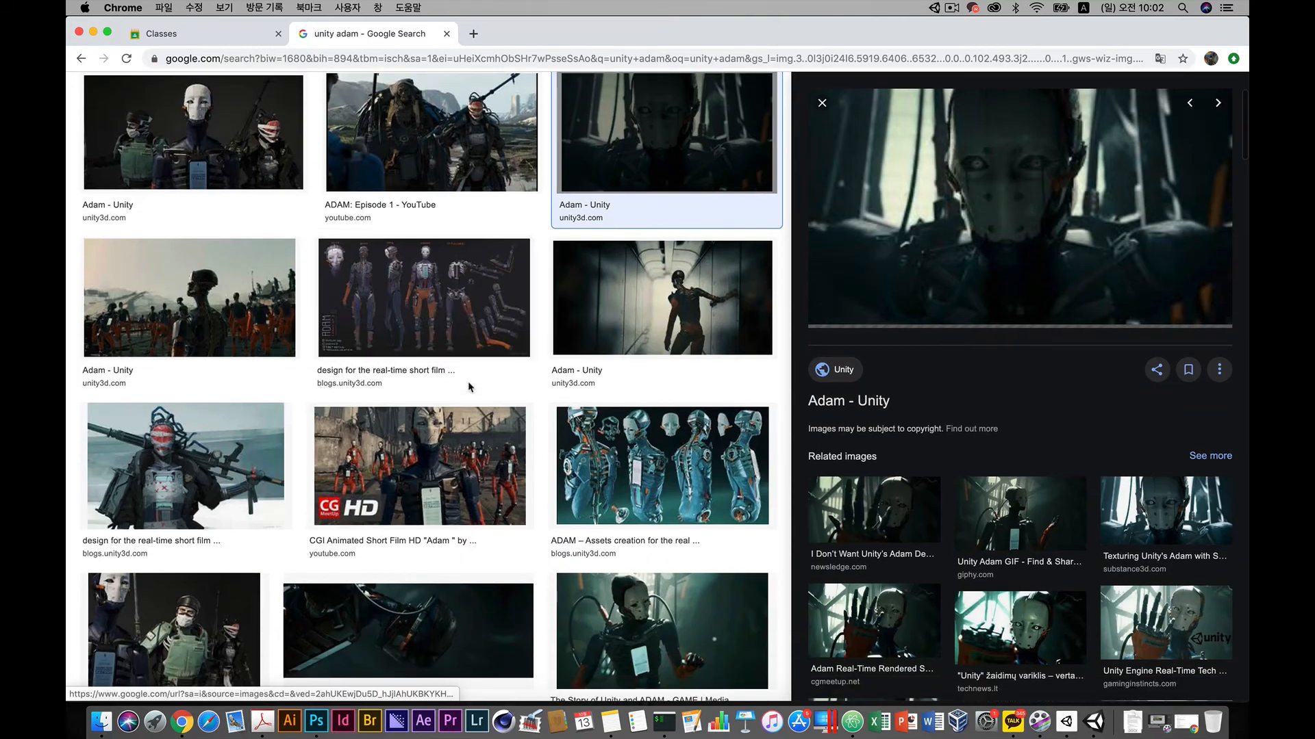
{"action": "scroll", "coordinate": [470, 387], "scroll_direction": "up", "scroll_amount": 3}
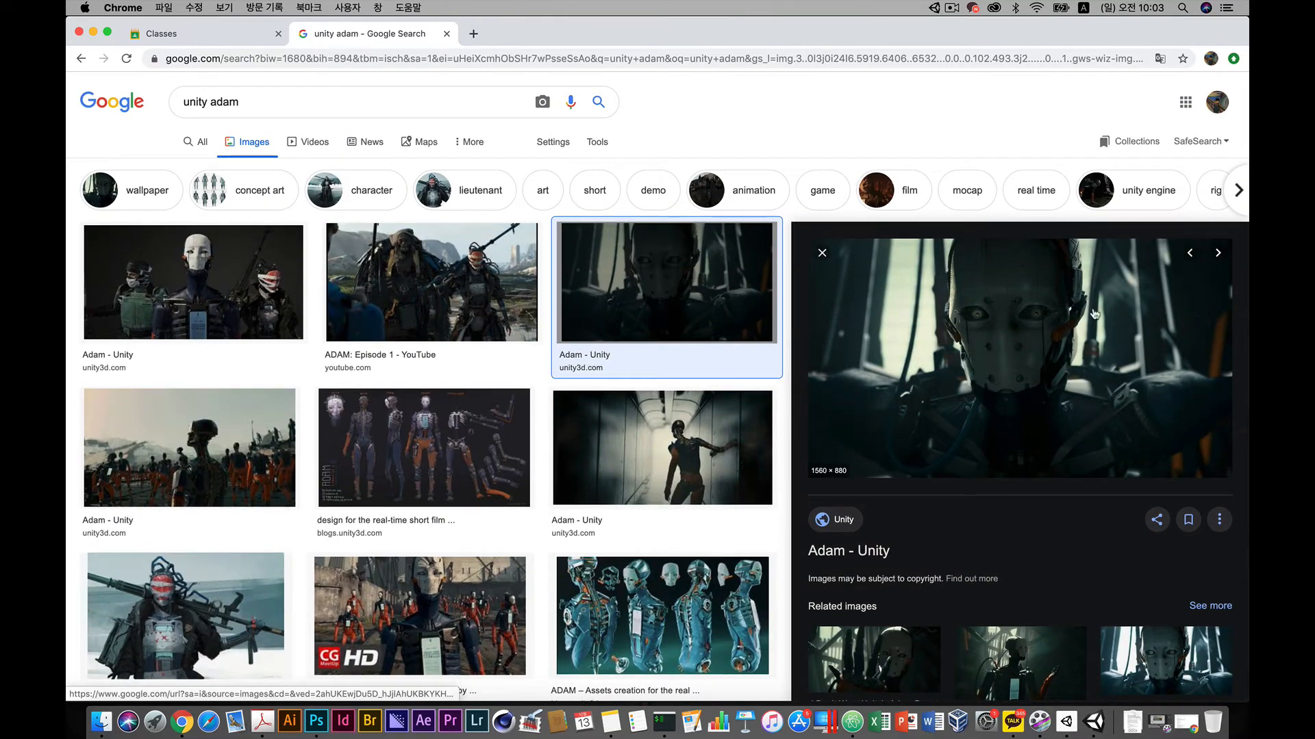
{"action": "left_click", "coordinate": [473, 285]}
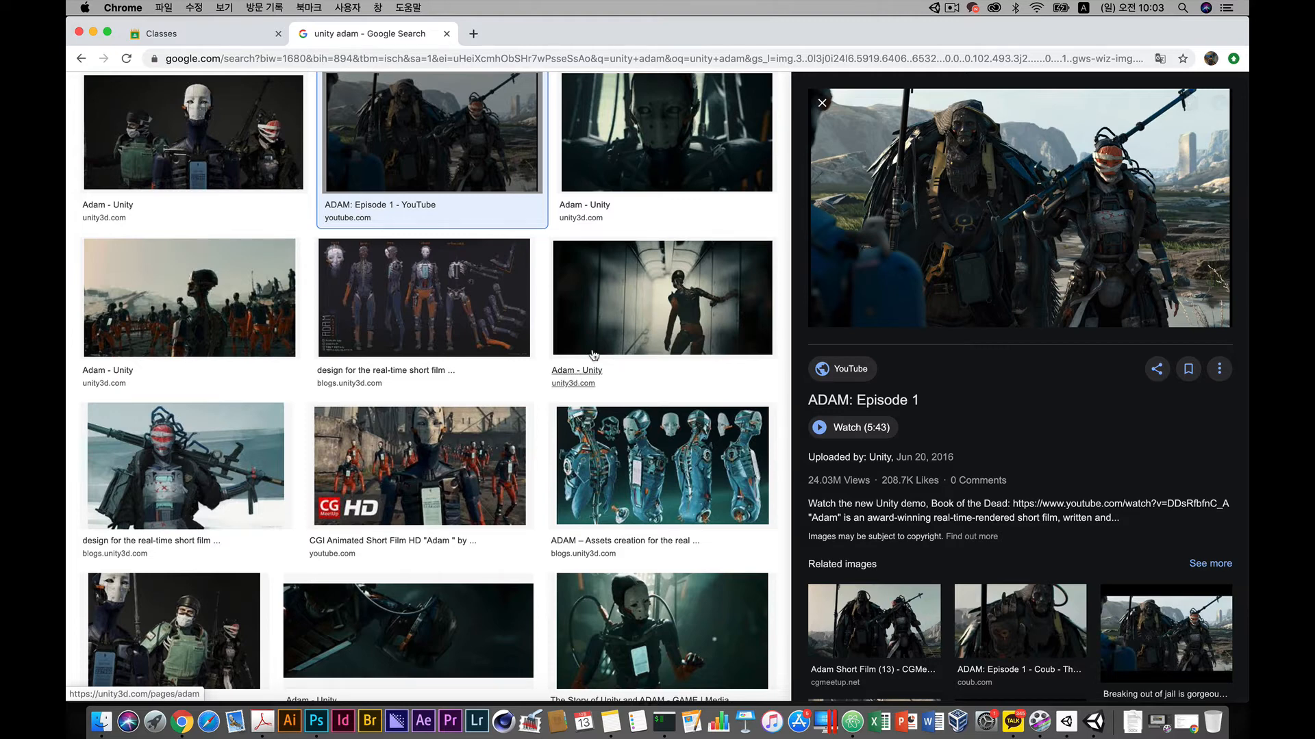
{"action": "left_click", "coordinate": [621, 328]}
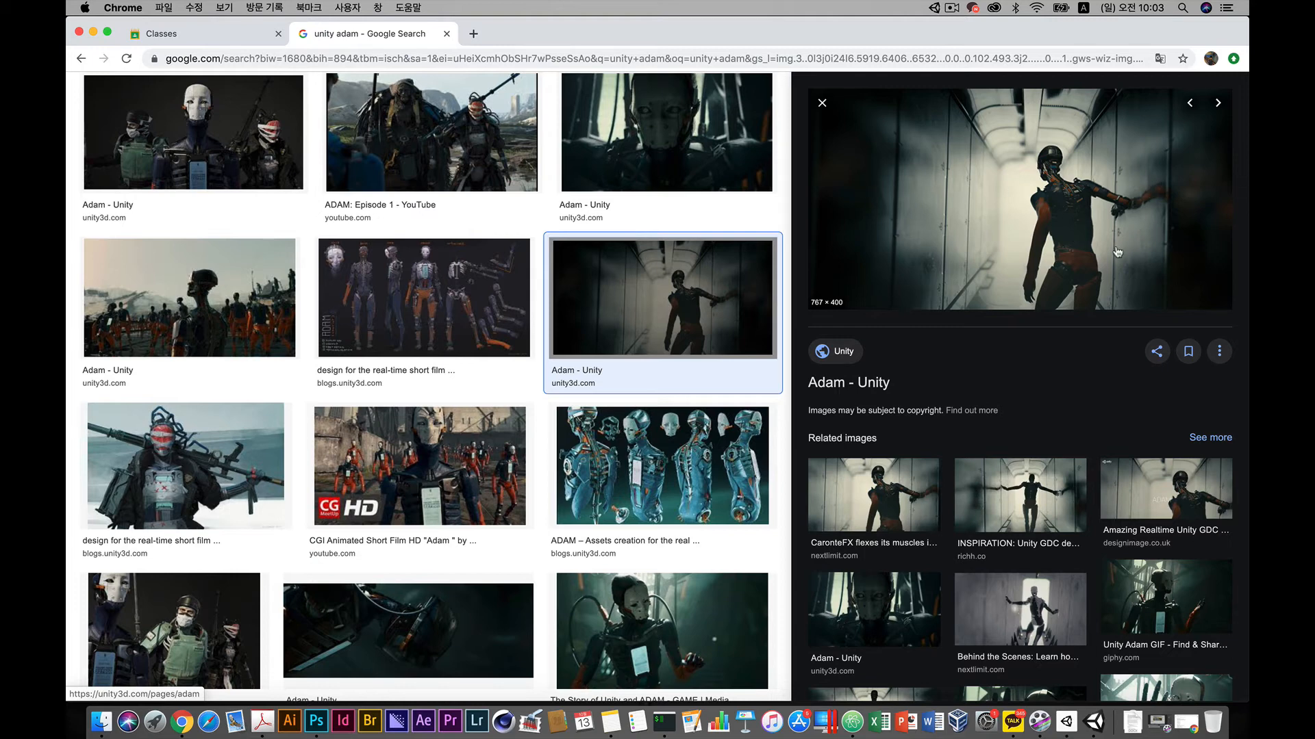
Step: Switch back to Unity and inspect the settings of Point Light (1), the second Wall and the Area Light with the whole map in view
{"action": "left_click", "coordinate": [1093, 721]}
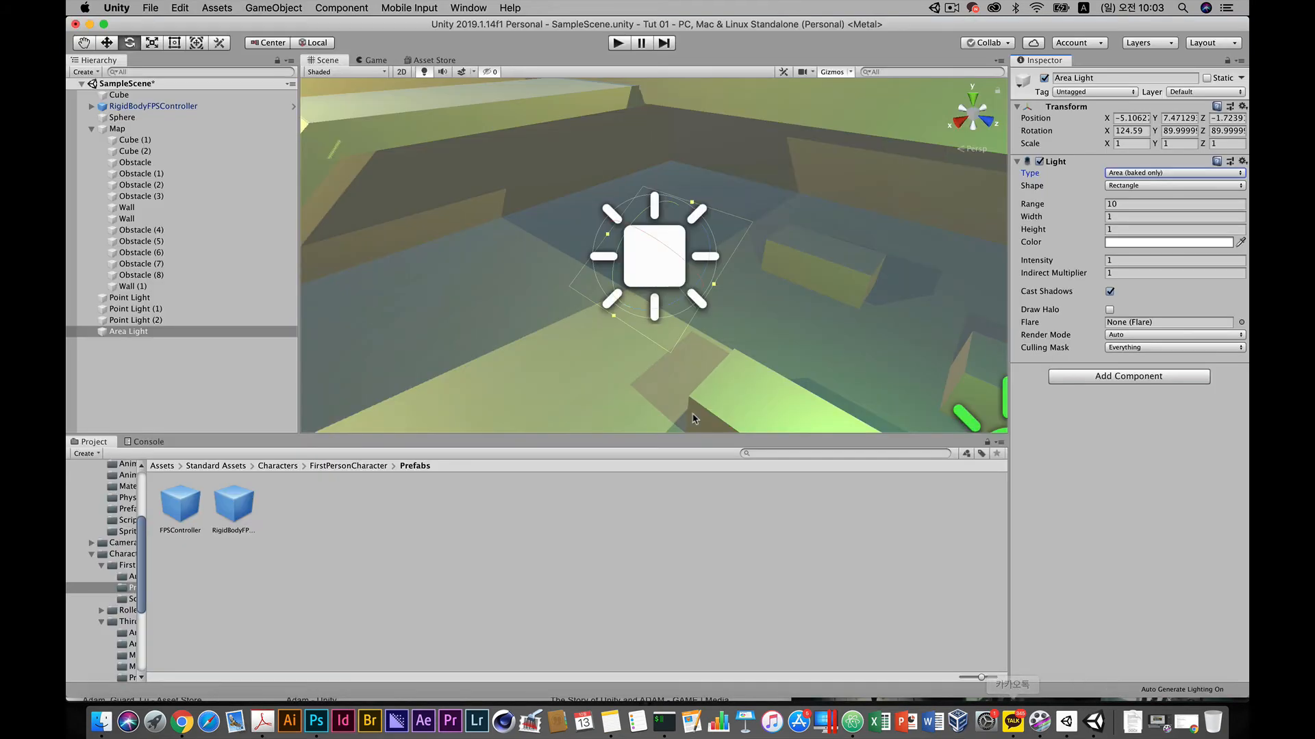
{"action": "scroll", "coordinate": [560, 315], "scroll_direction": "down", "scroll_amount": 4}
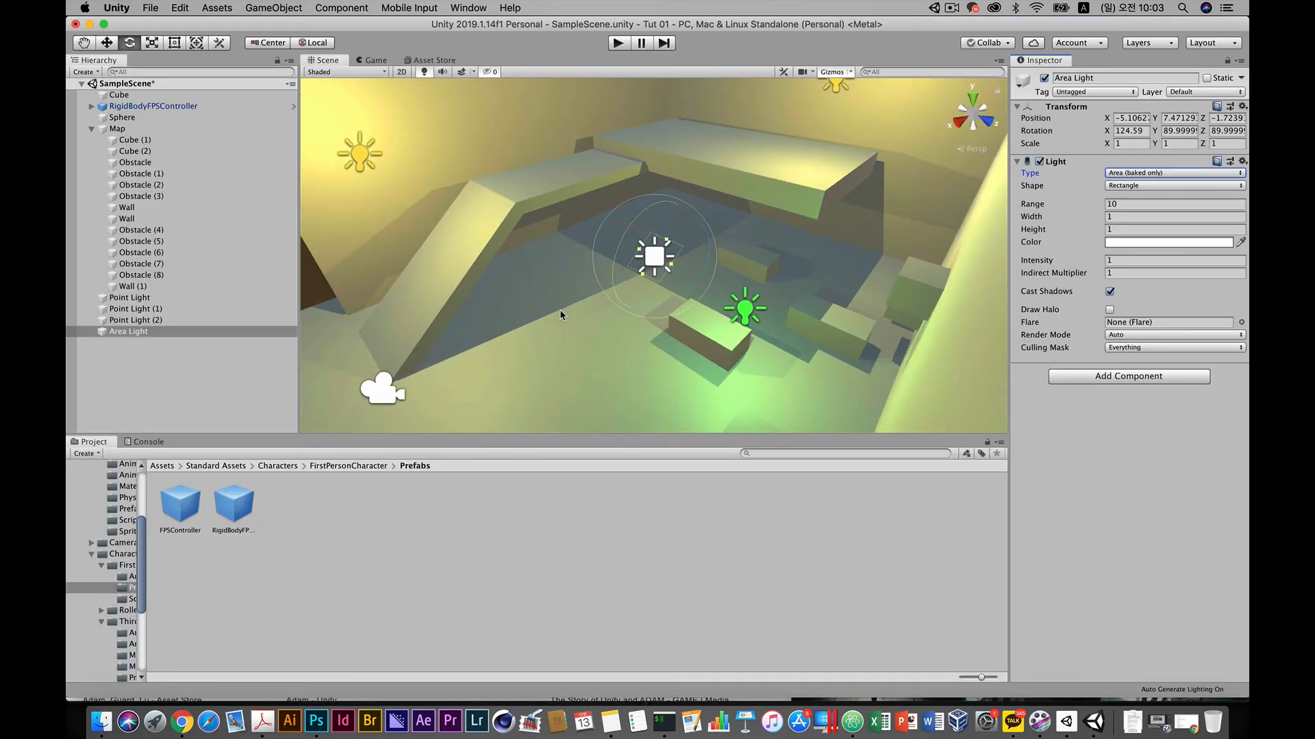
{"action": "left_click", "coordinate": [158, 311]}
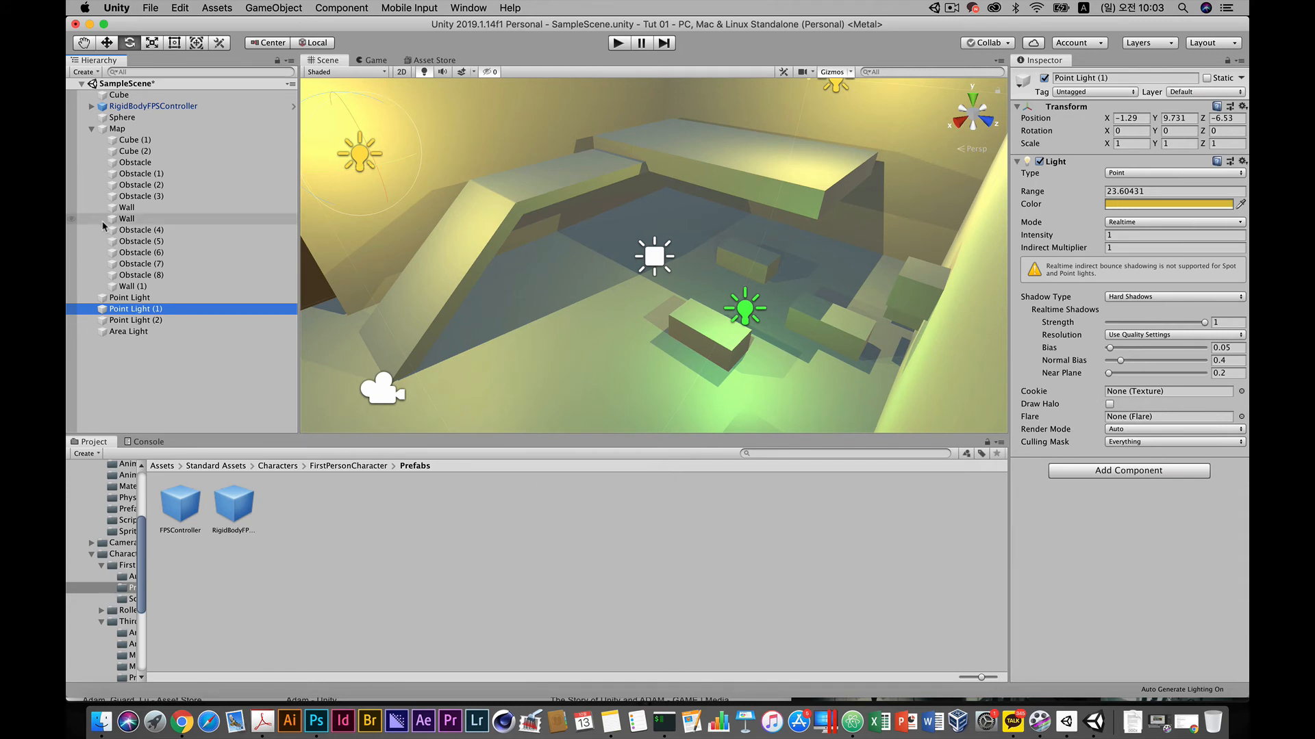
{"action": "left_click", "coordinate": [131, 219]}
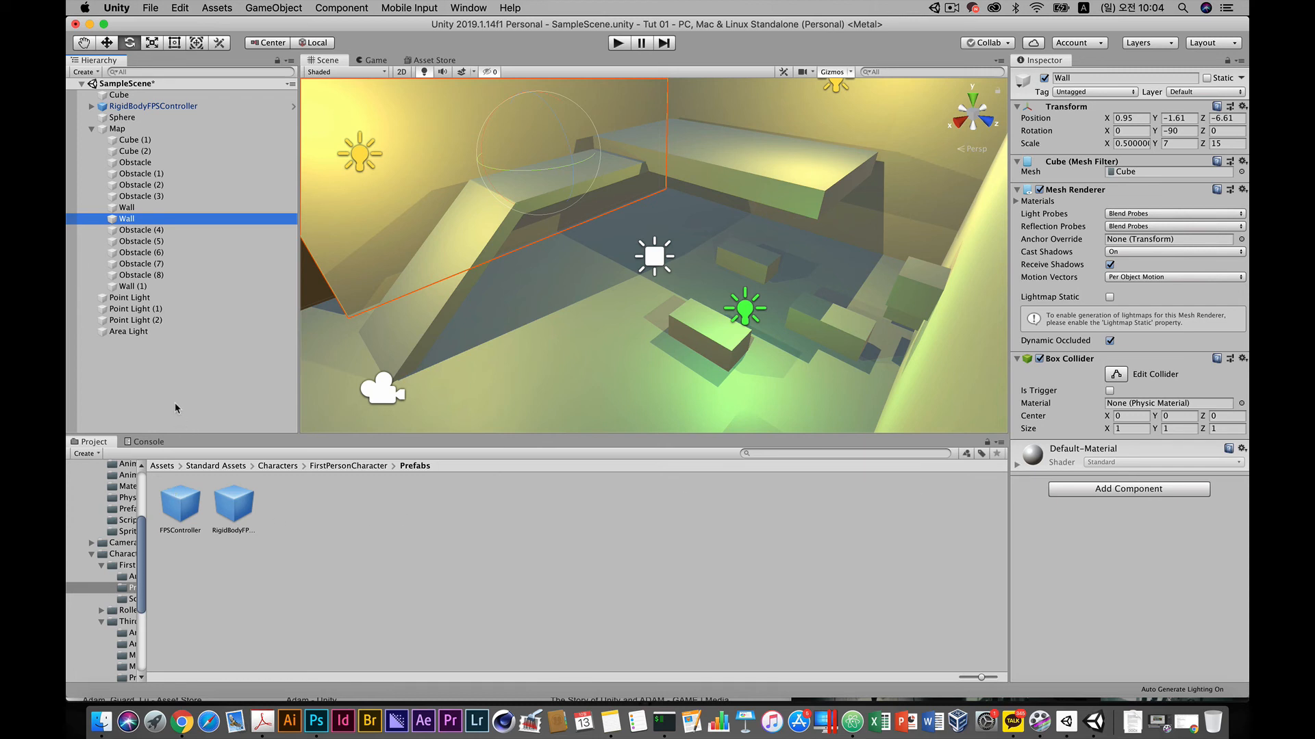
{"action": "left_click", "coordinate": [146, 332]}
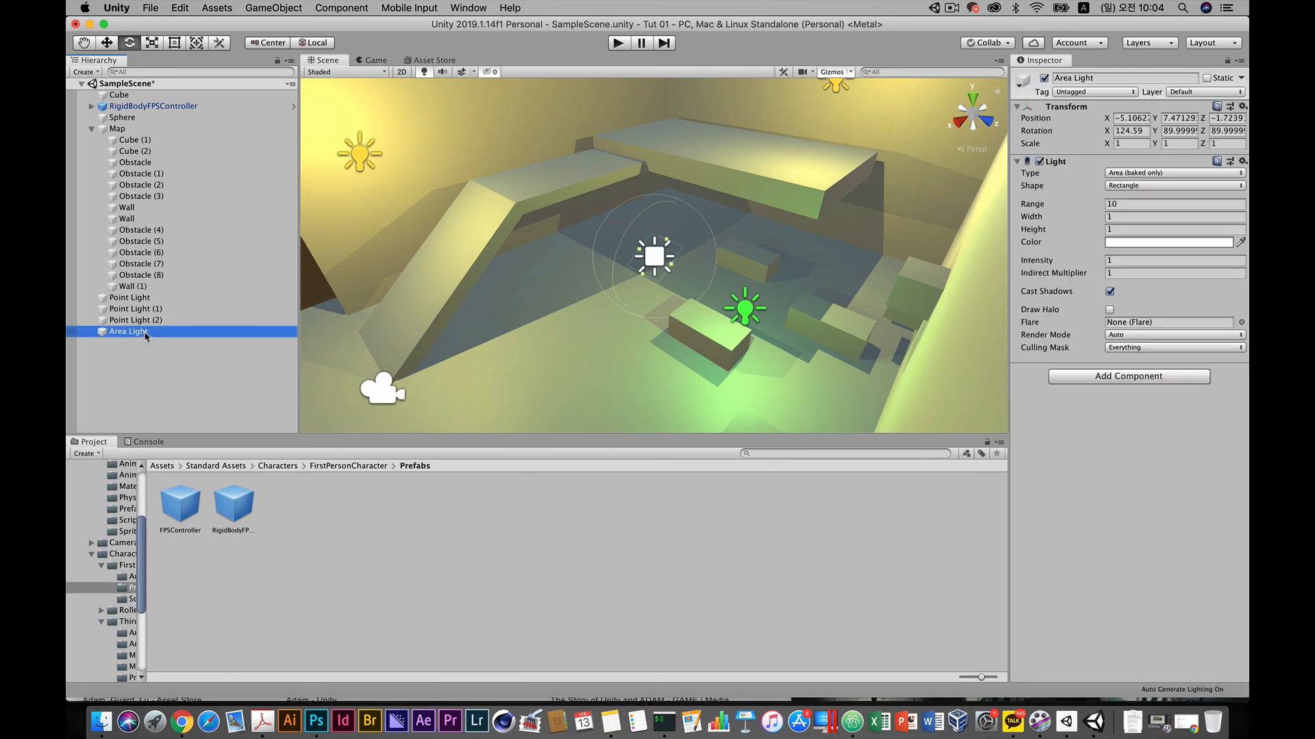